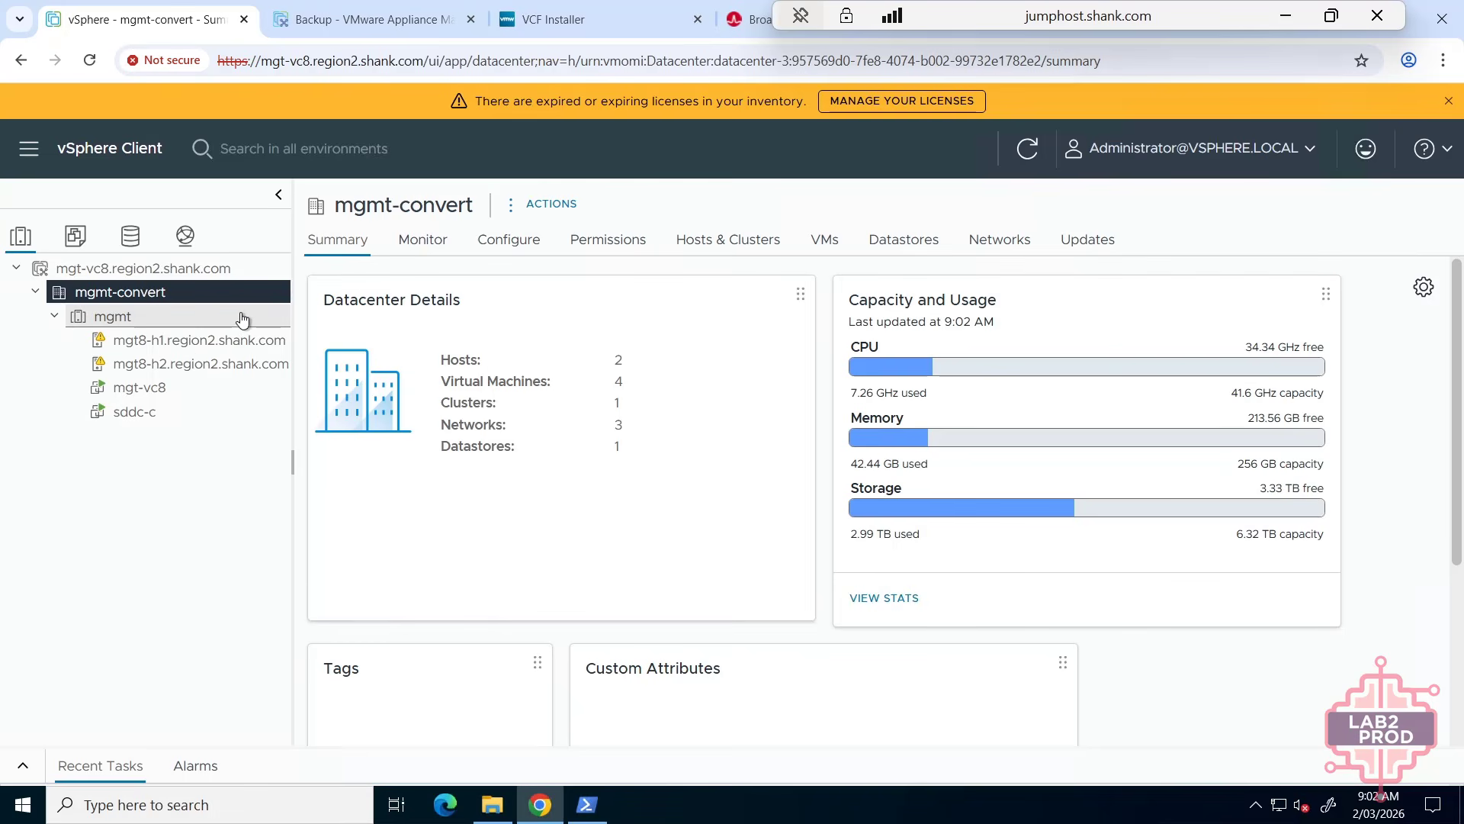
- Review the mgmt cluster, the distributed switch networks and the nfs datastore in the vCenter inventory
{"action": "left_click", "coordinate": [195, 317]}
{"action": "left_click", "coordinate": [181, 246]}
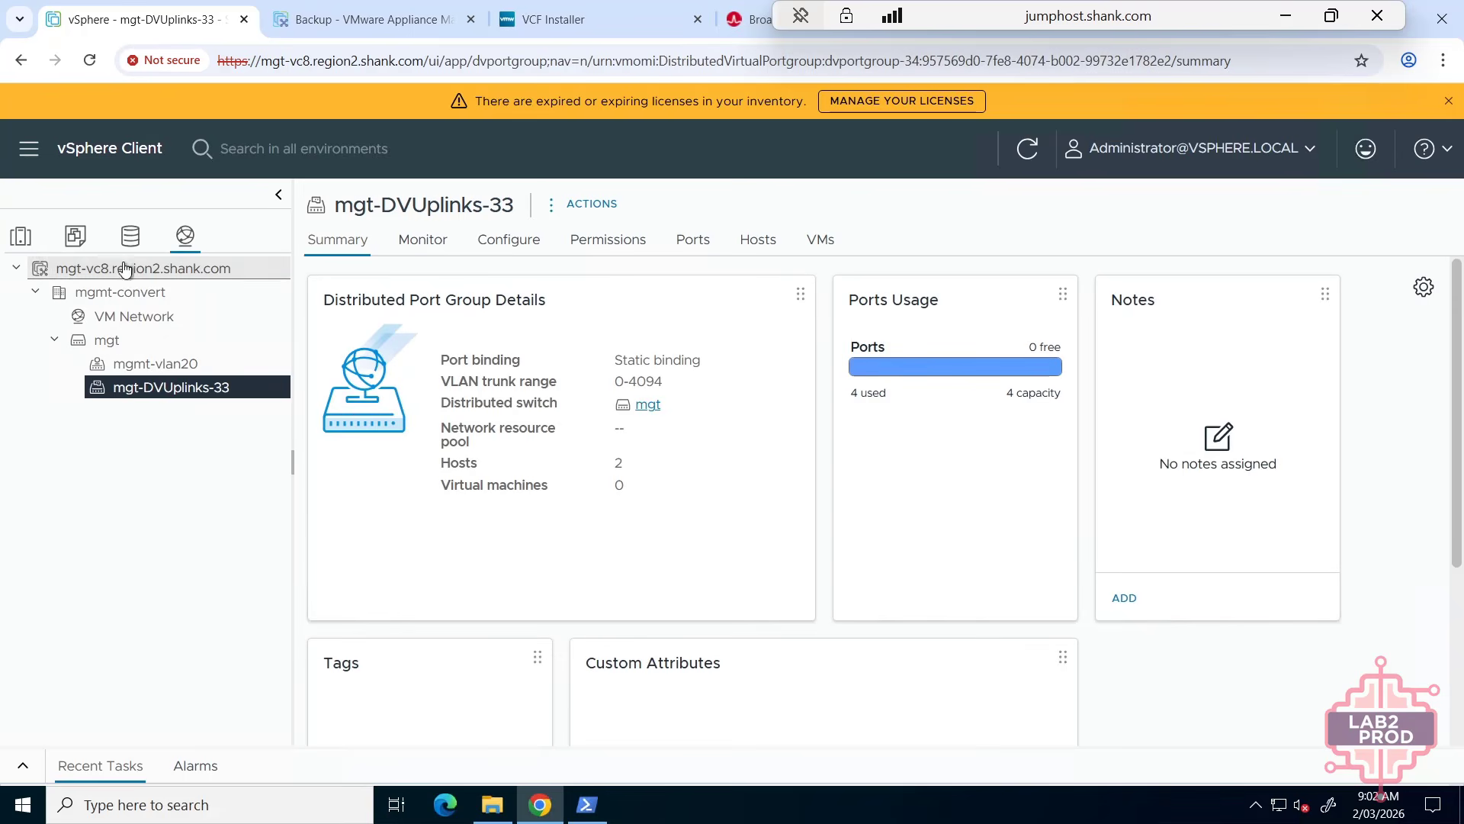
{"action": "left_click", "coordinate": [129, 237]}
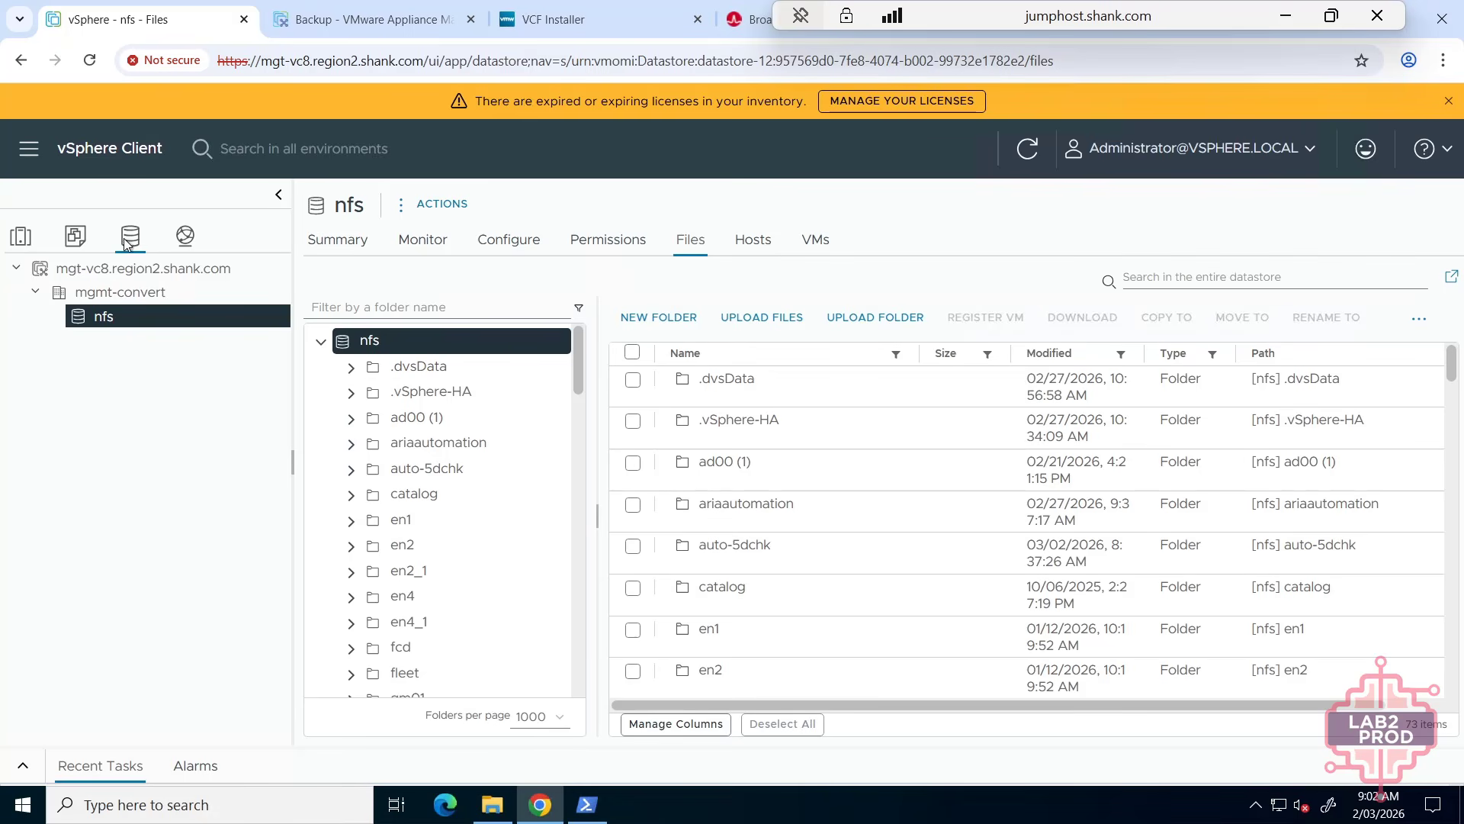
{"action": "left_click", "coordinate": [18, 237]}
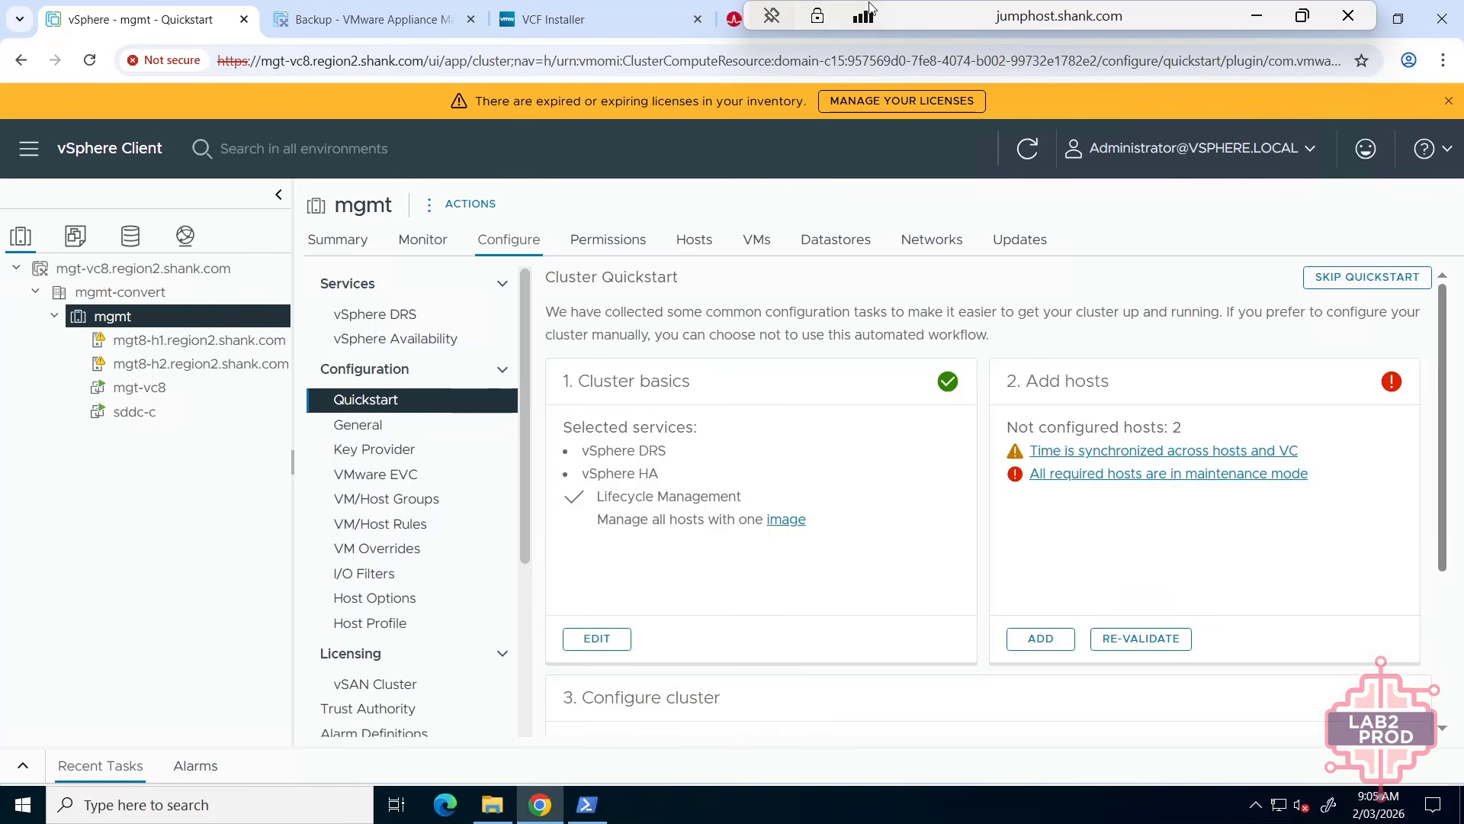
- View the VMware Cloud Foundation Installer download group on the Broadcom support site and return to vSphere Client
{"action": "left_click_drag", "start_coordinate": [906, 11], "coordinate": [1028, 7]}
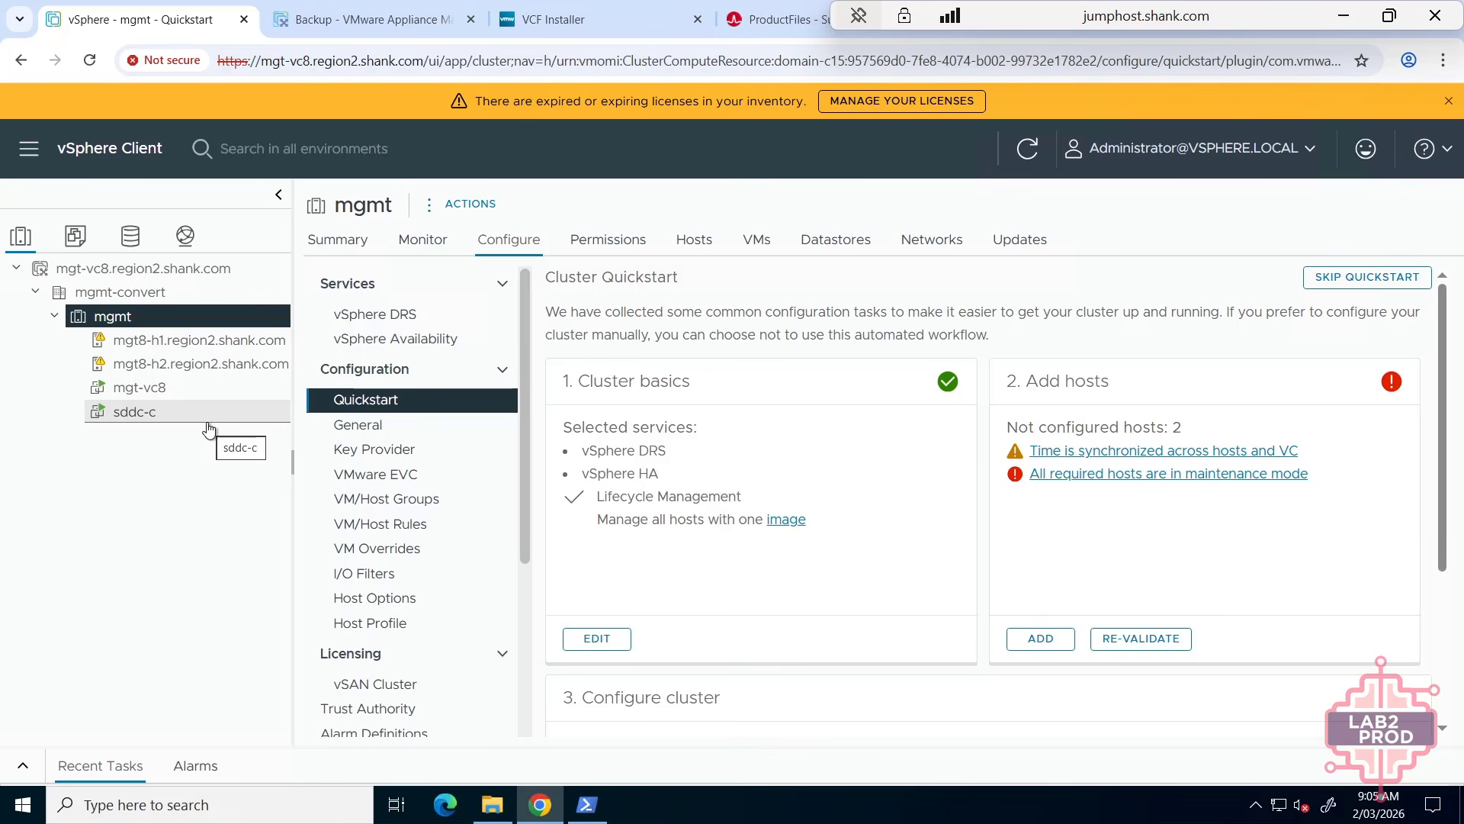
{"action": "left_click", "coordinate": [762, 17]}
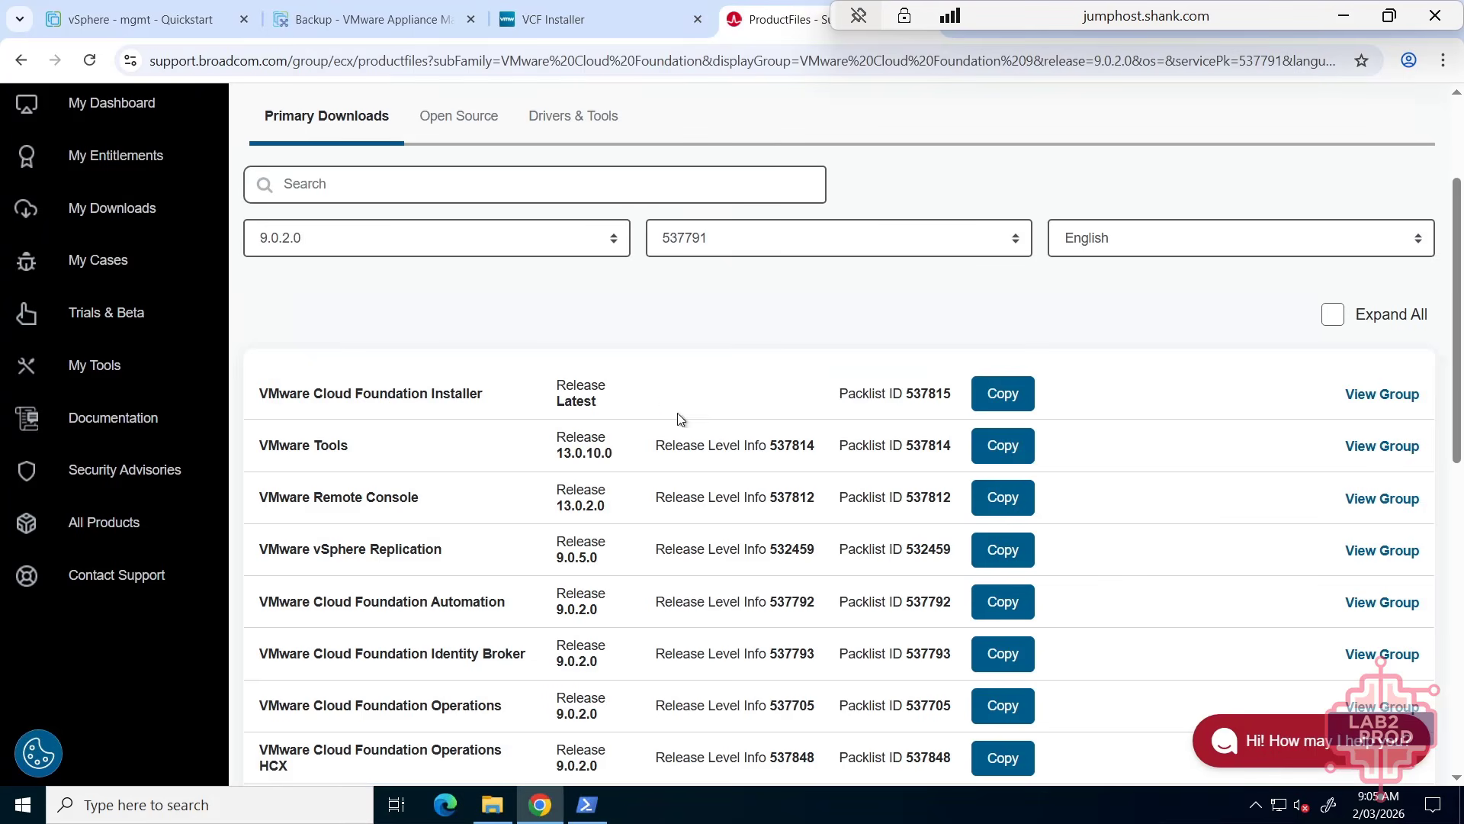
{"action": "left_click", "coordinate": [1373, 395]}
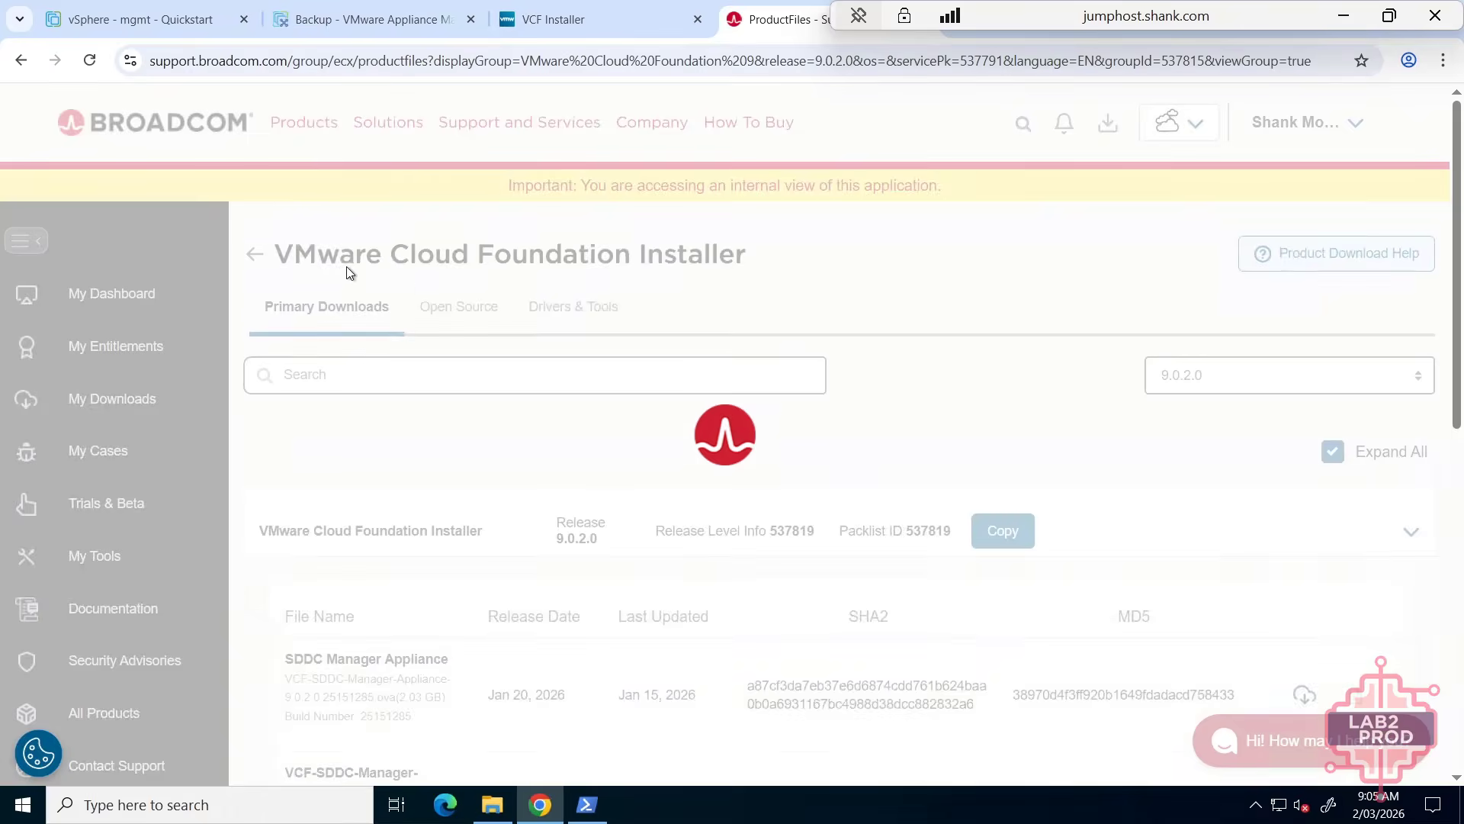
{"action": "left_click", "coordinate": [168, 25]}
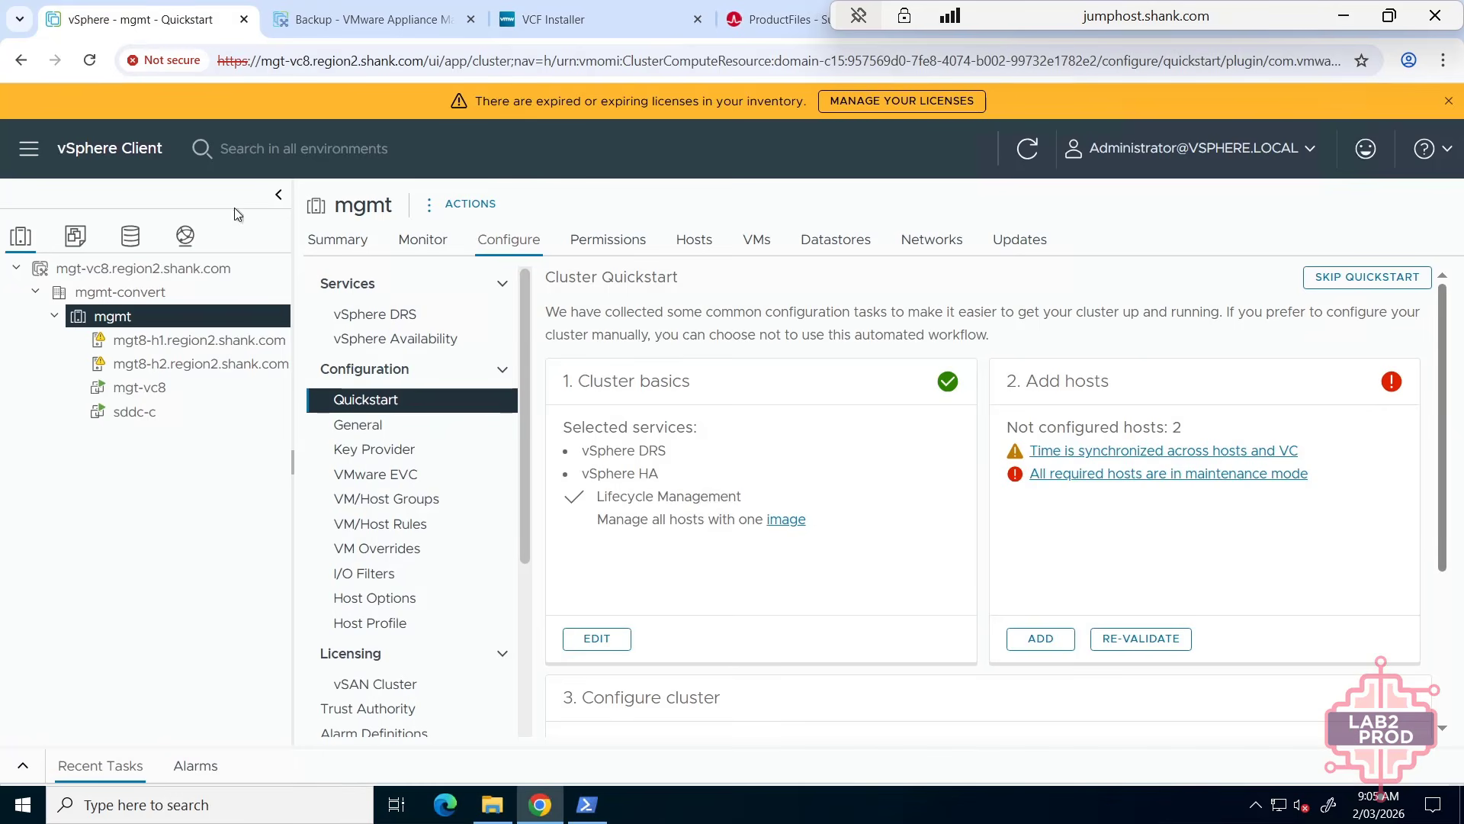
{"action": "right_click", "coordinate": [147, 319]}
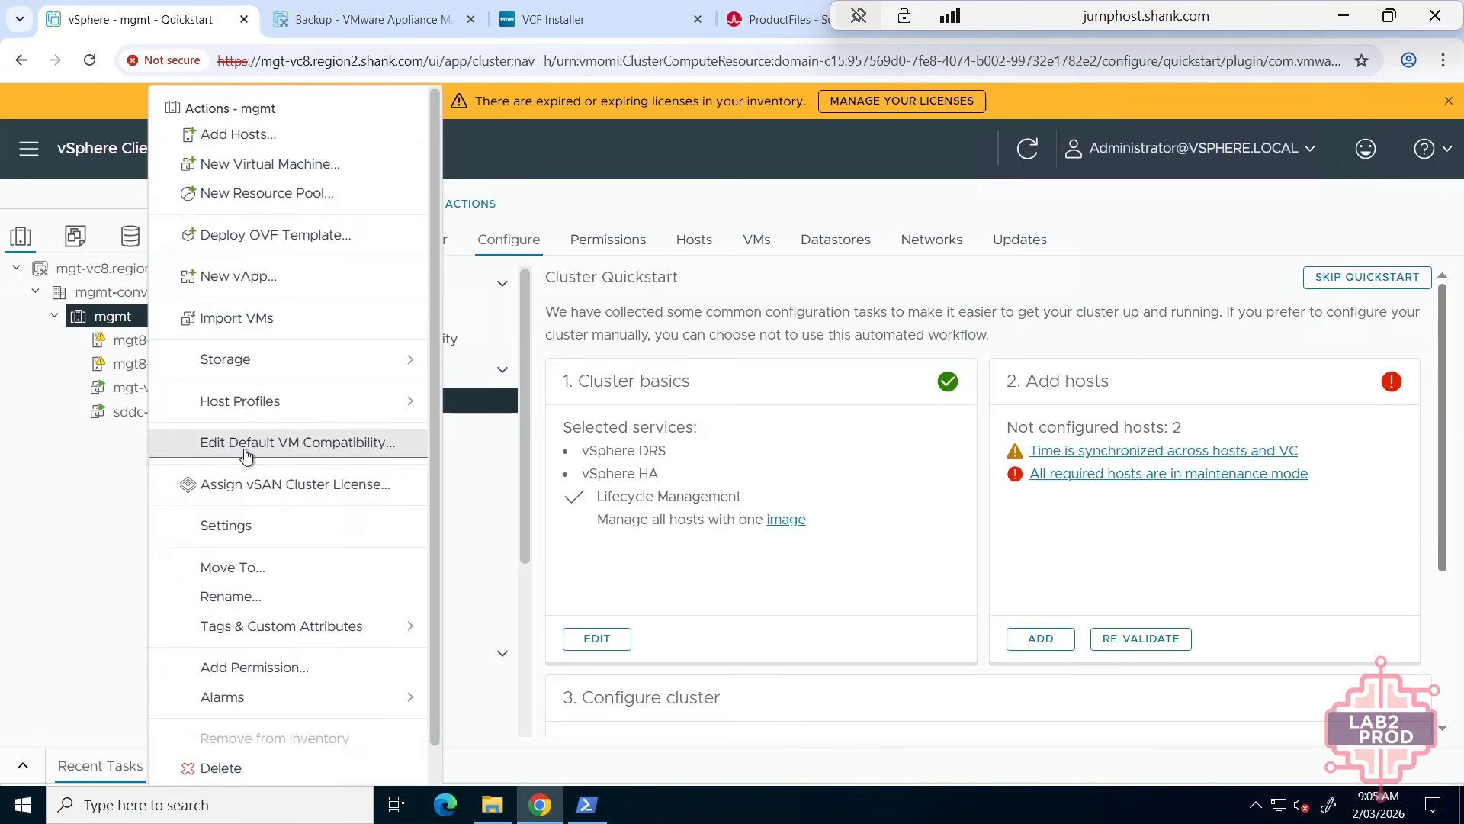
{"action": "left_click", "coordinate": [275, 234]}
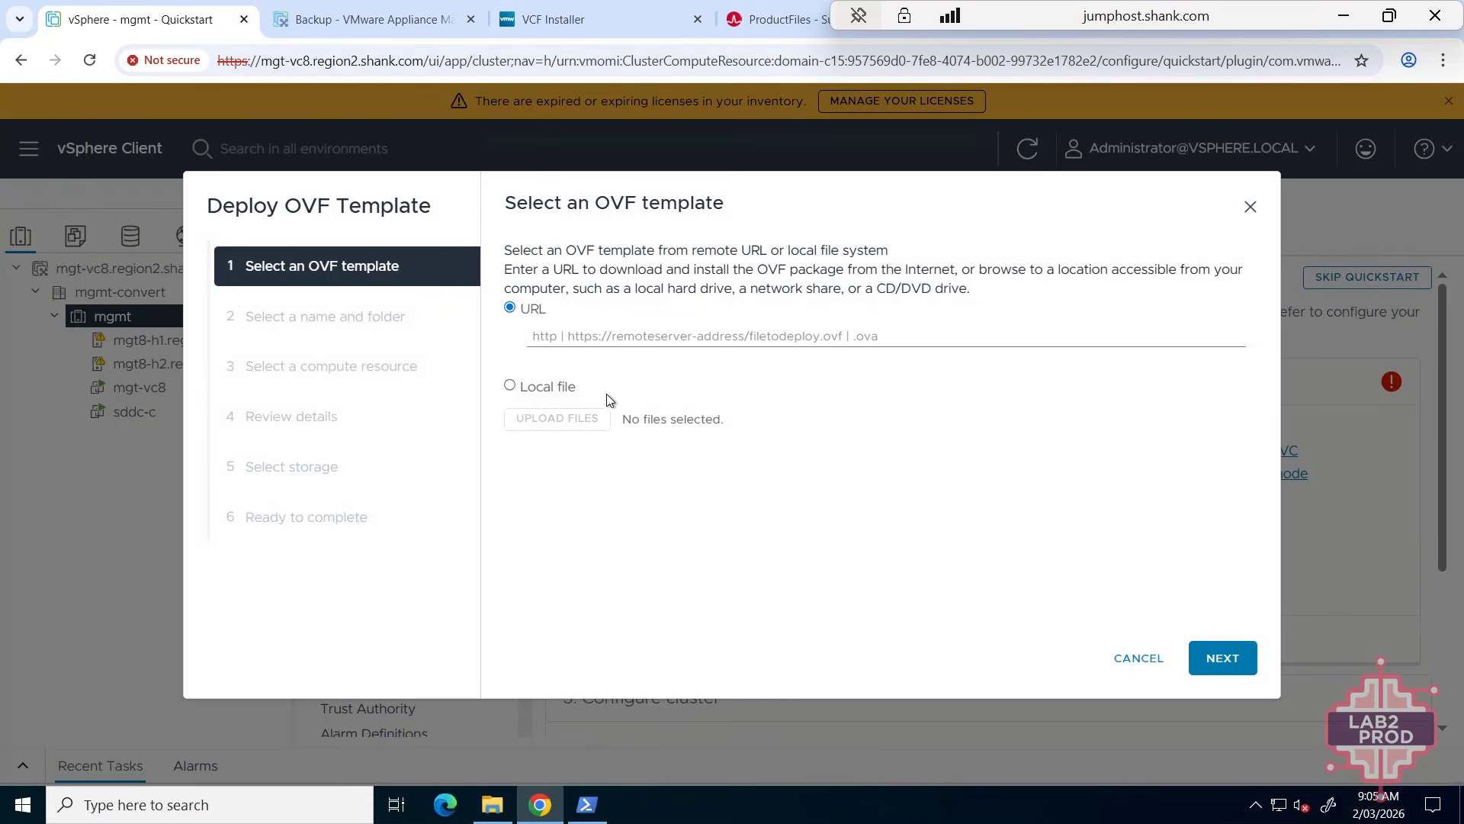
{"action": "left_click", "coordinate": [535, 386]}
{"action": "left_click", "coordinate": [549, 456]}
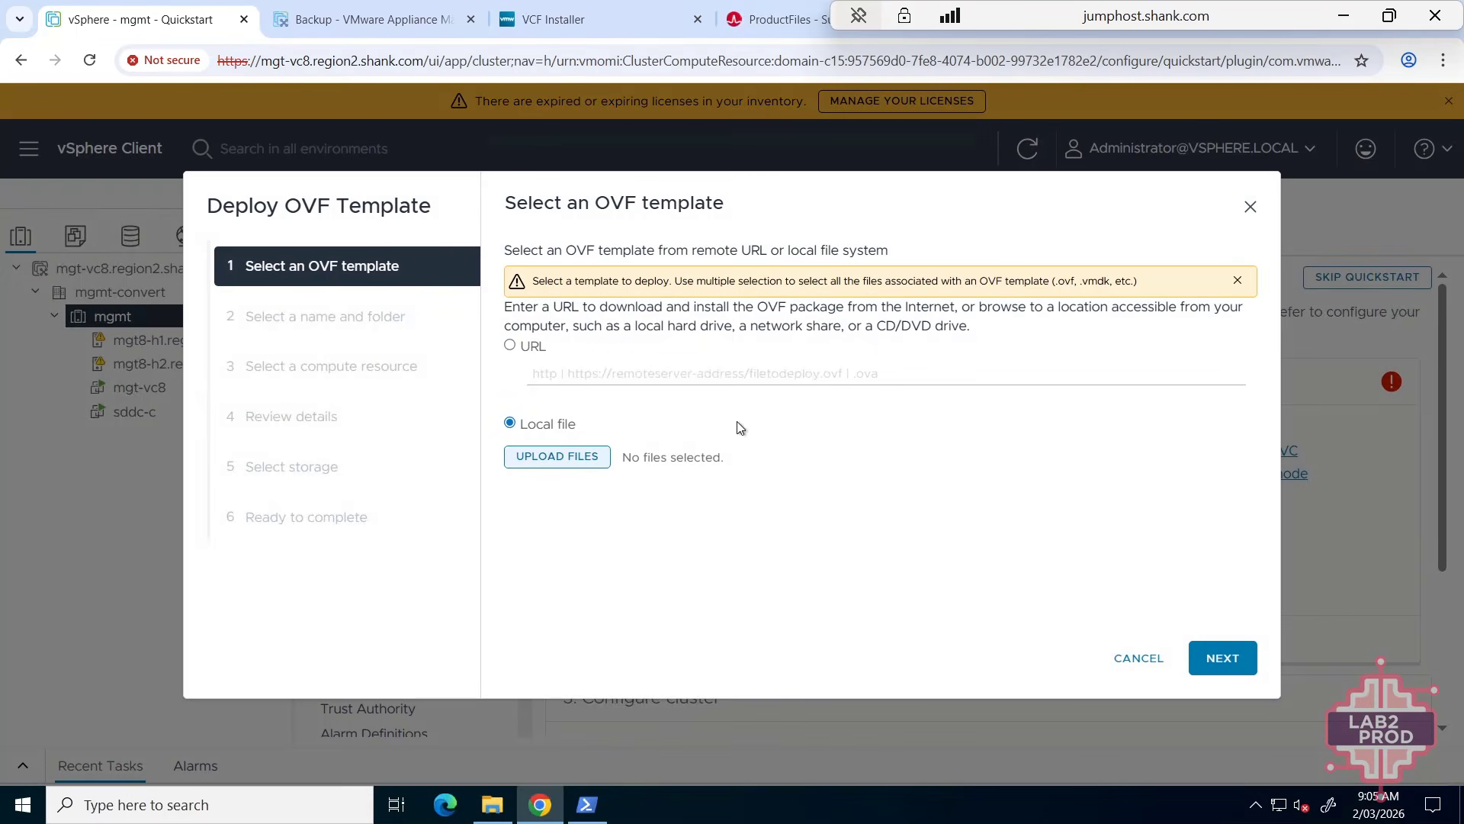
{"action": "left_click", "coordinate": [288, 183]}
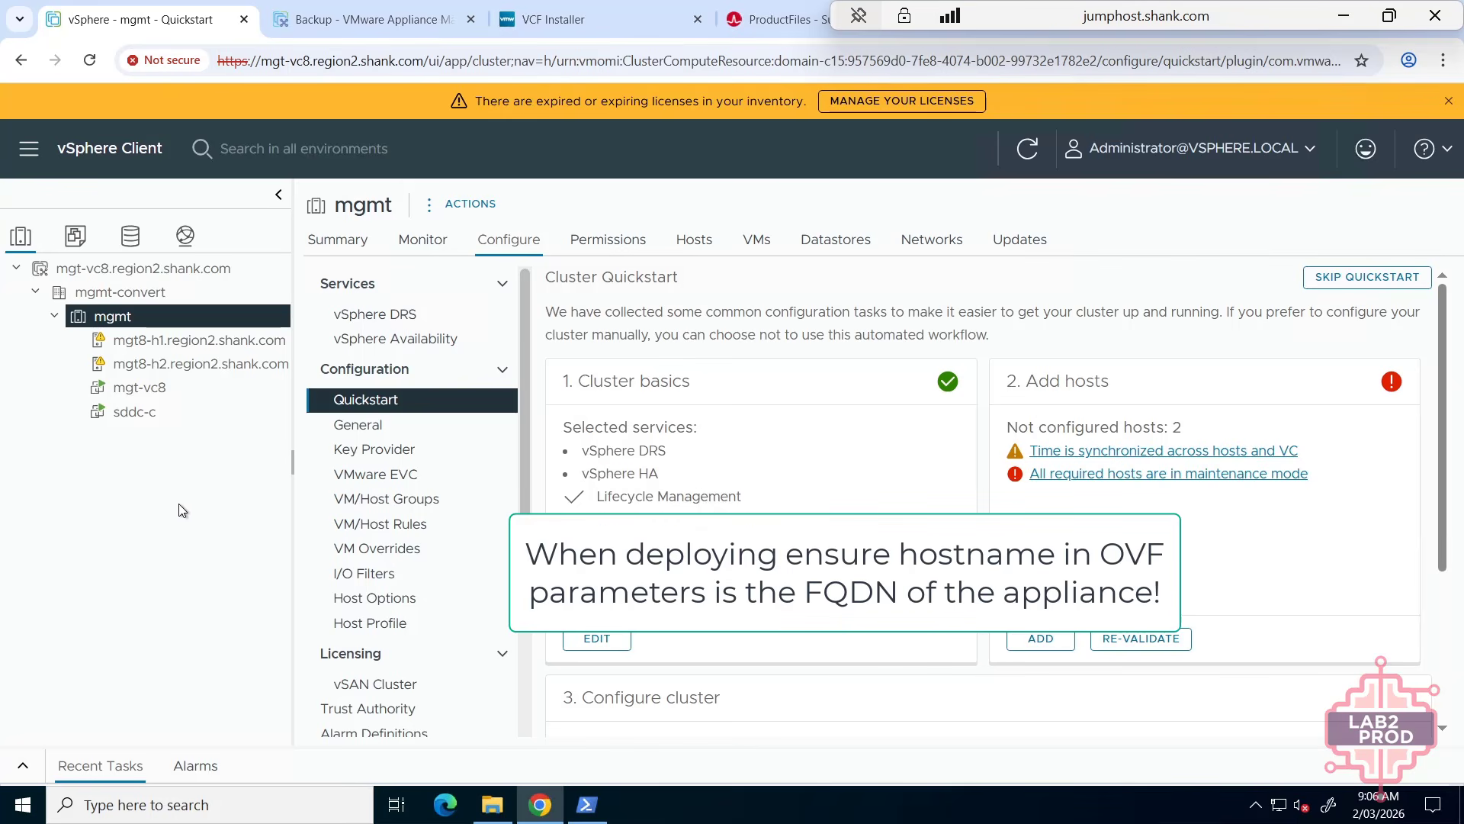
- View the sddc-c virtual machine's summary, switch to the VCF Installer and log out of the admin session
{"action": "left_click", "coordinate": [145, 416]}
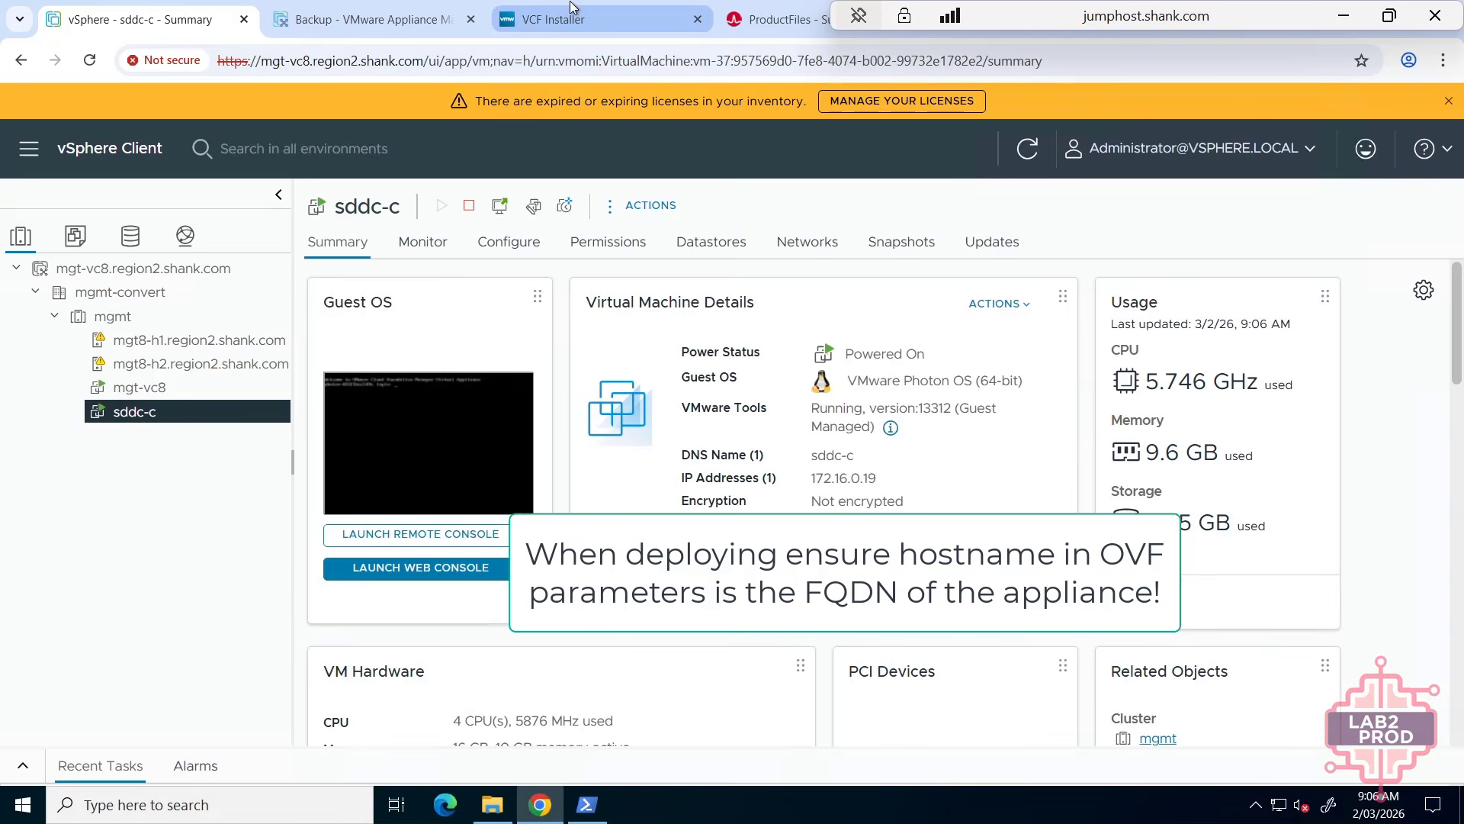
{"action": "left_click", "coordinate": [551, 24]}
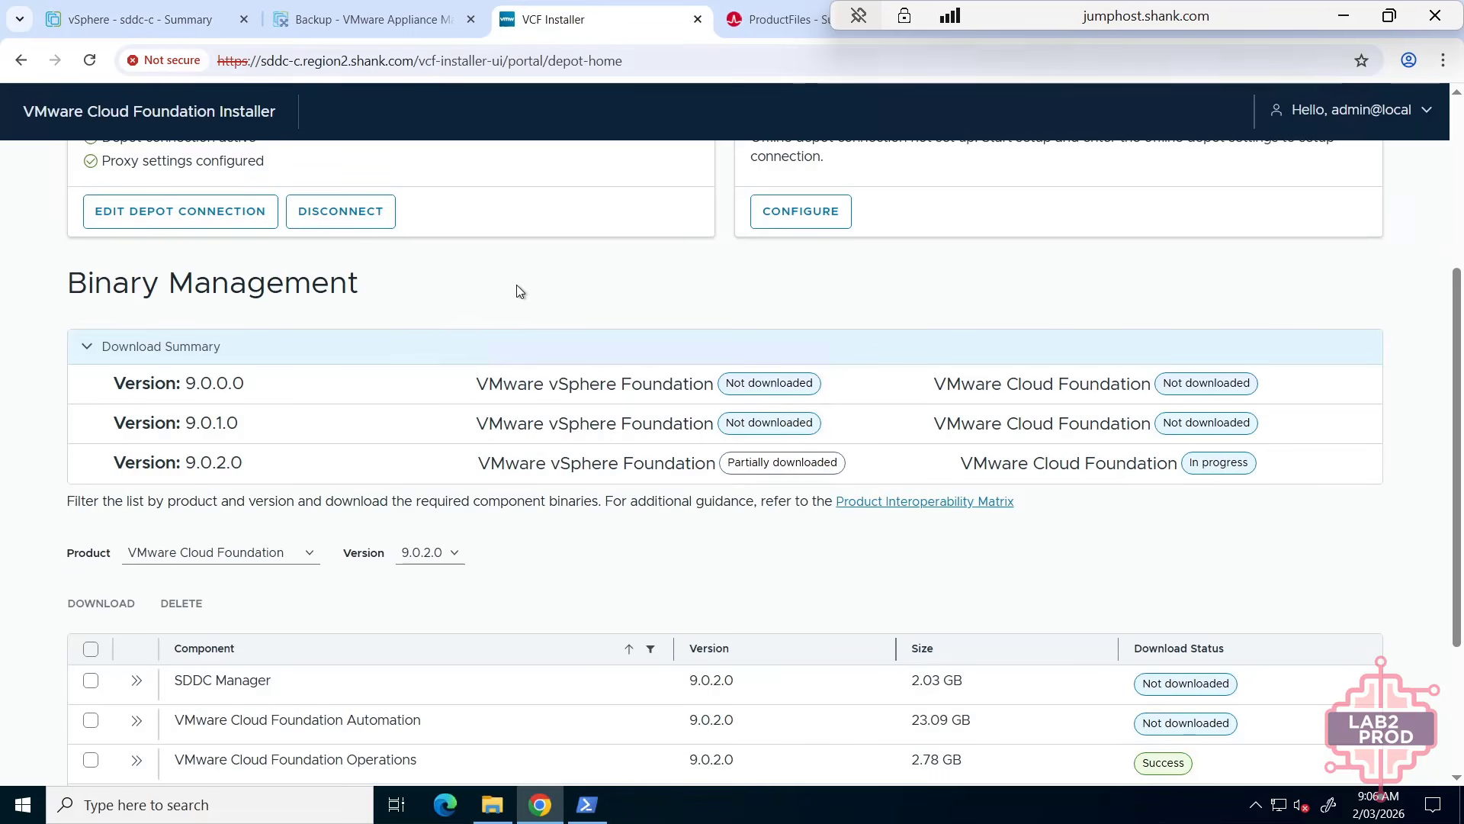
{"action": "scroll", "coordinate": [333, 282], "scroll_direction": "up", "scroll_amount": 4}
{"action": "left_click", "coordinate": [116, 158]}
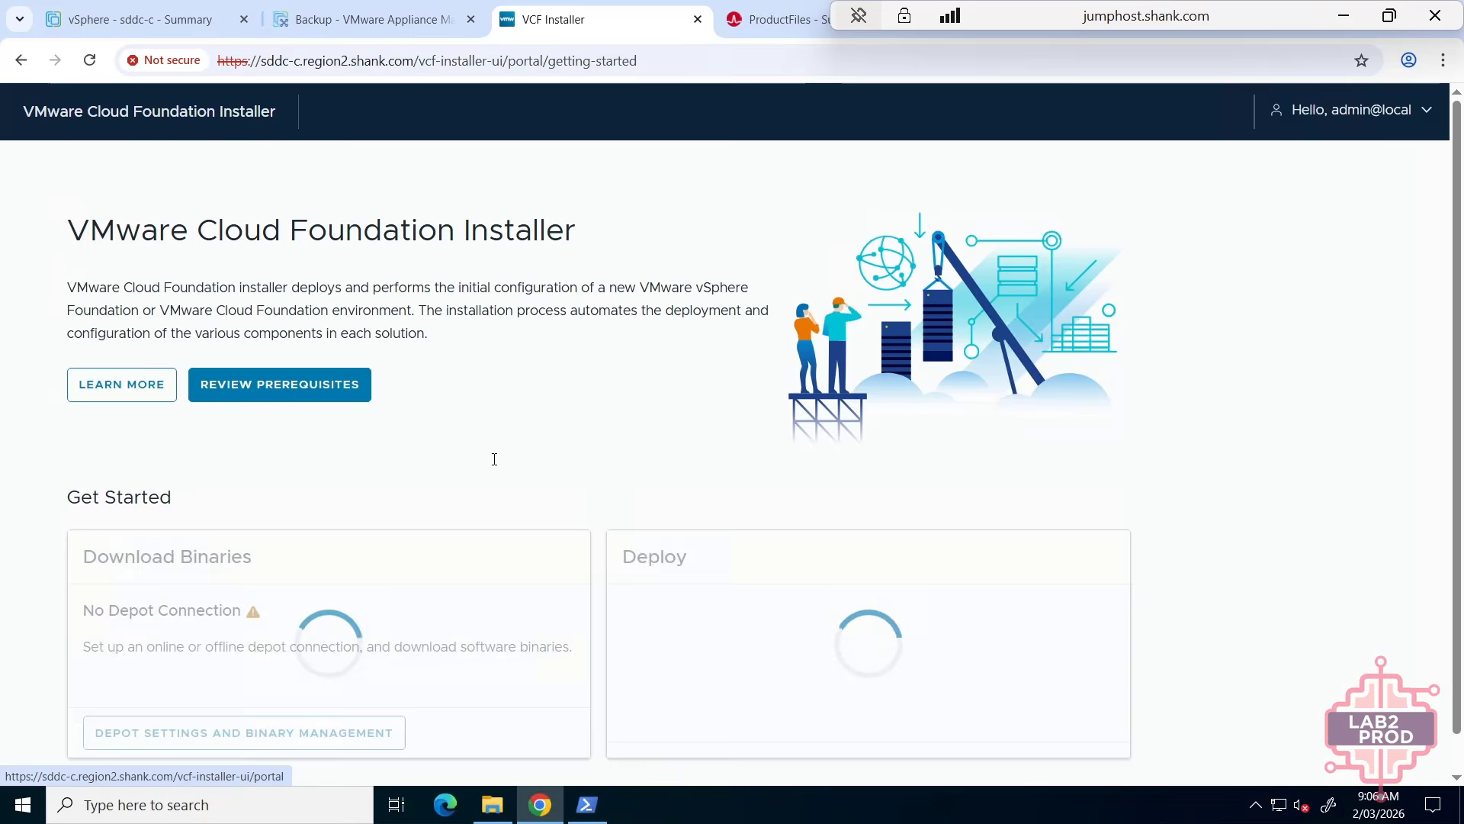
{"action": "left_click", "coordinate": [1403, 113]}
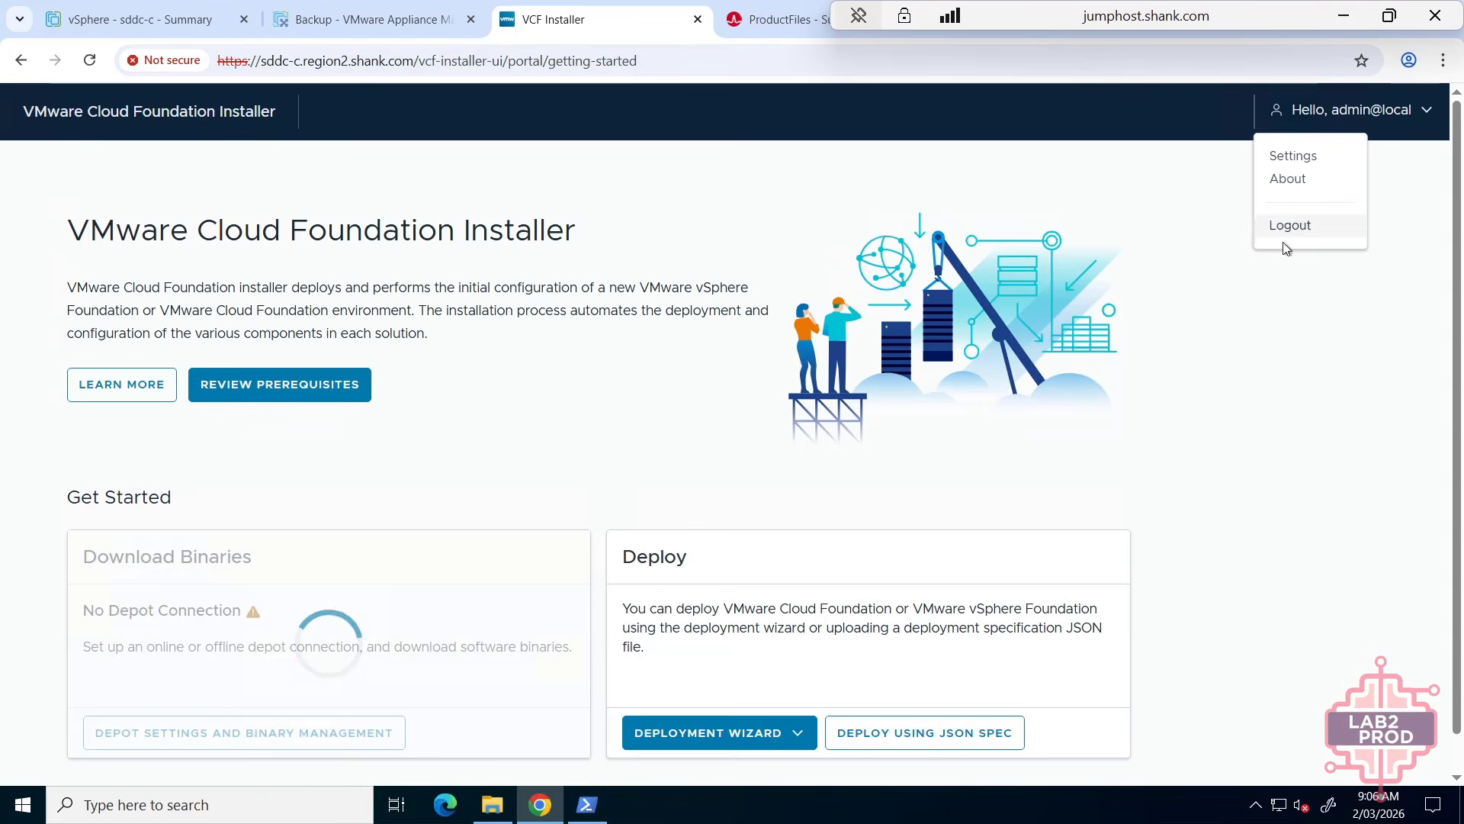
{"action": "left_click", "coordinate": [1291, 226]}
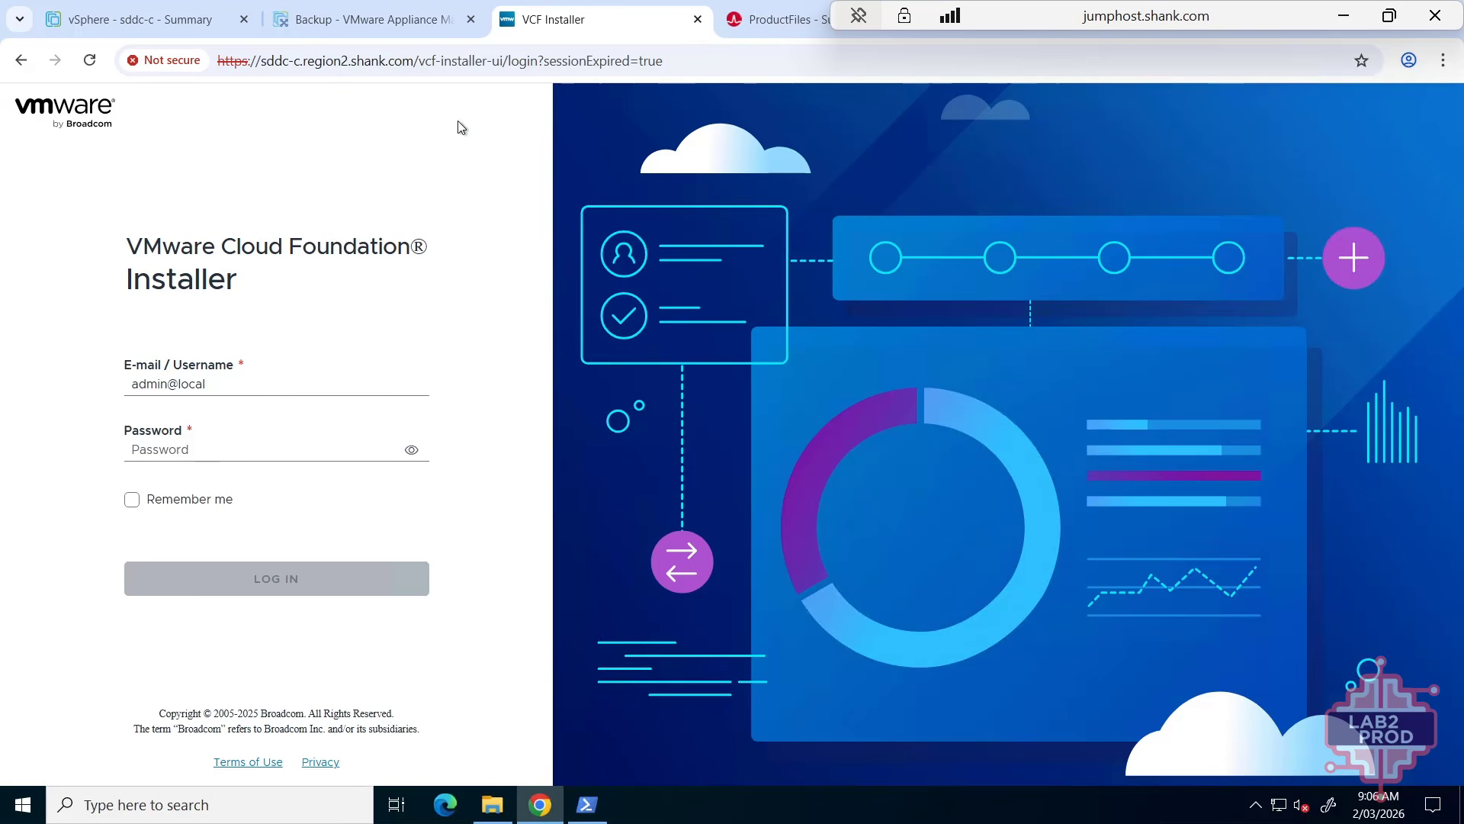
- Log in to the VMware Cloud Foundation Installer with the local admin account's password
{"action": "left_click", "coordinate": [221, 450]}
{"action": "type", "text": "••••••••••••••••••••"}
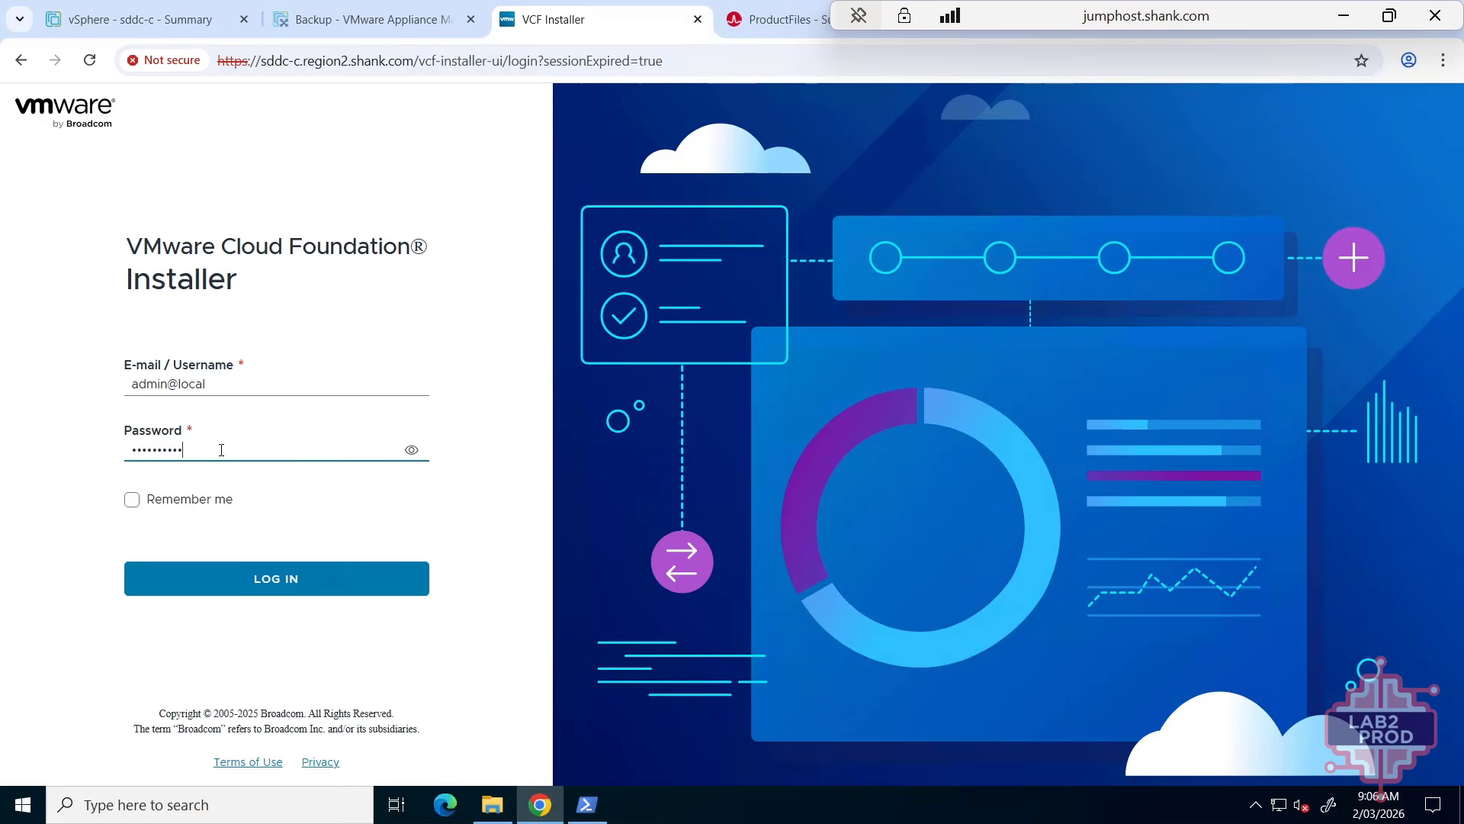
{"action": "key", "text": "Return"}
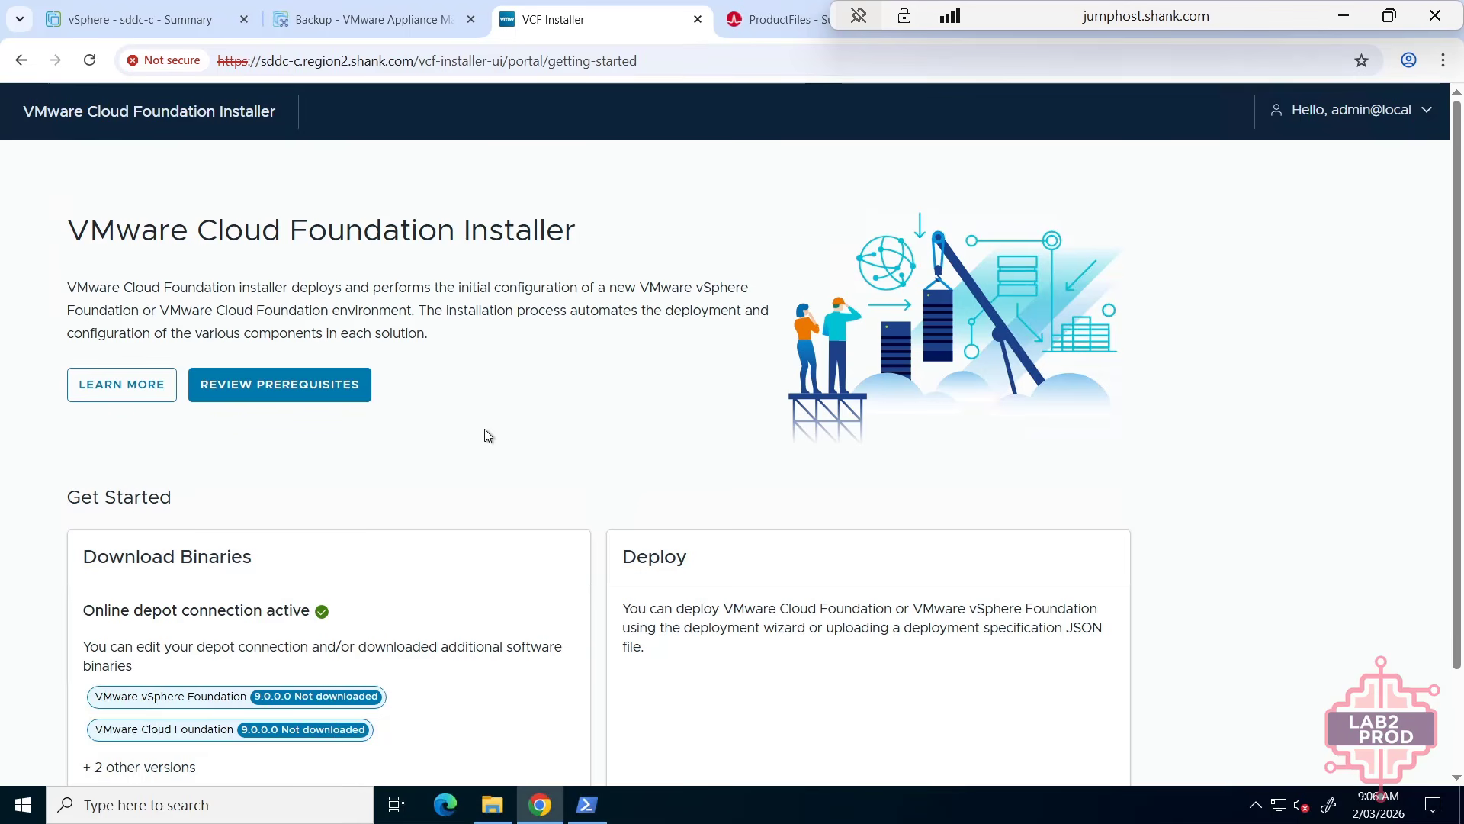
- Open the depot settings, inspect the online depot's download token and proxy configuration, and cancel without changes
{"action": "scroll", "coordinate": [483, 427], "scroll_direction": "down", "scroll_amount": 3}
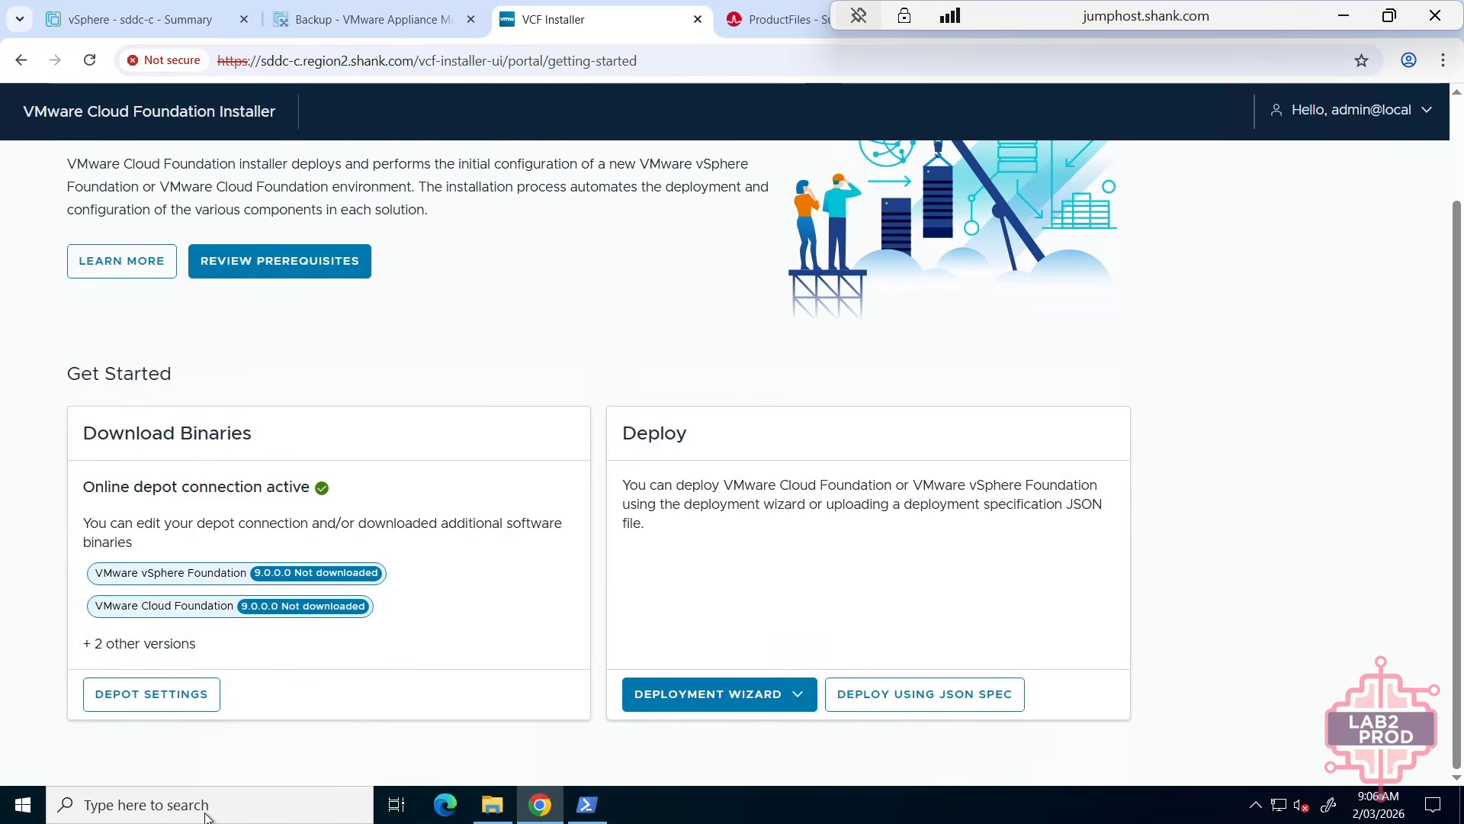
{"action": "left_click", "coordinate": [177, 707]}
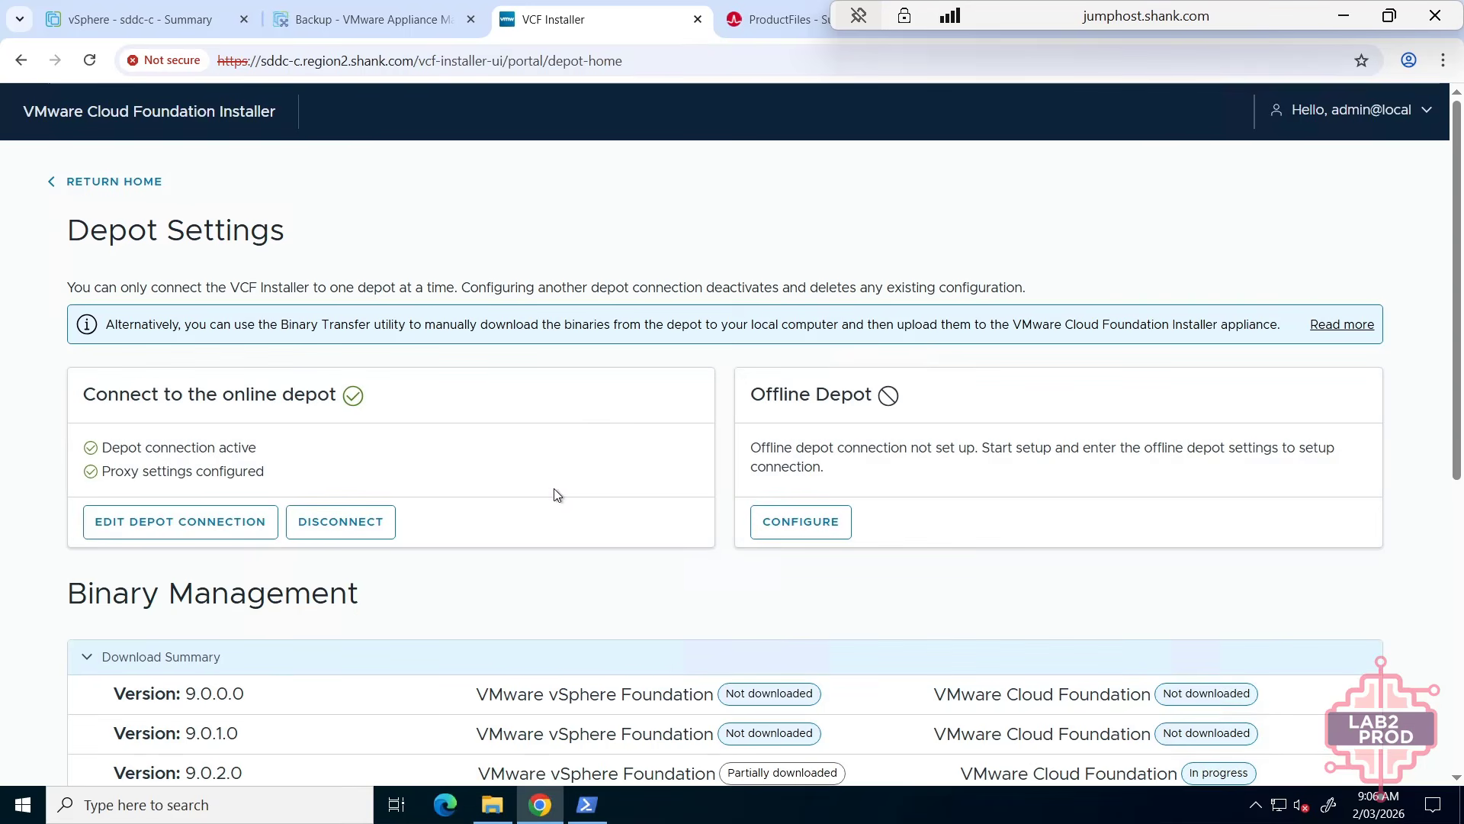
{"action": "left_click", "coordinate": [202, 524]}
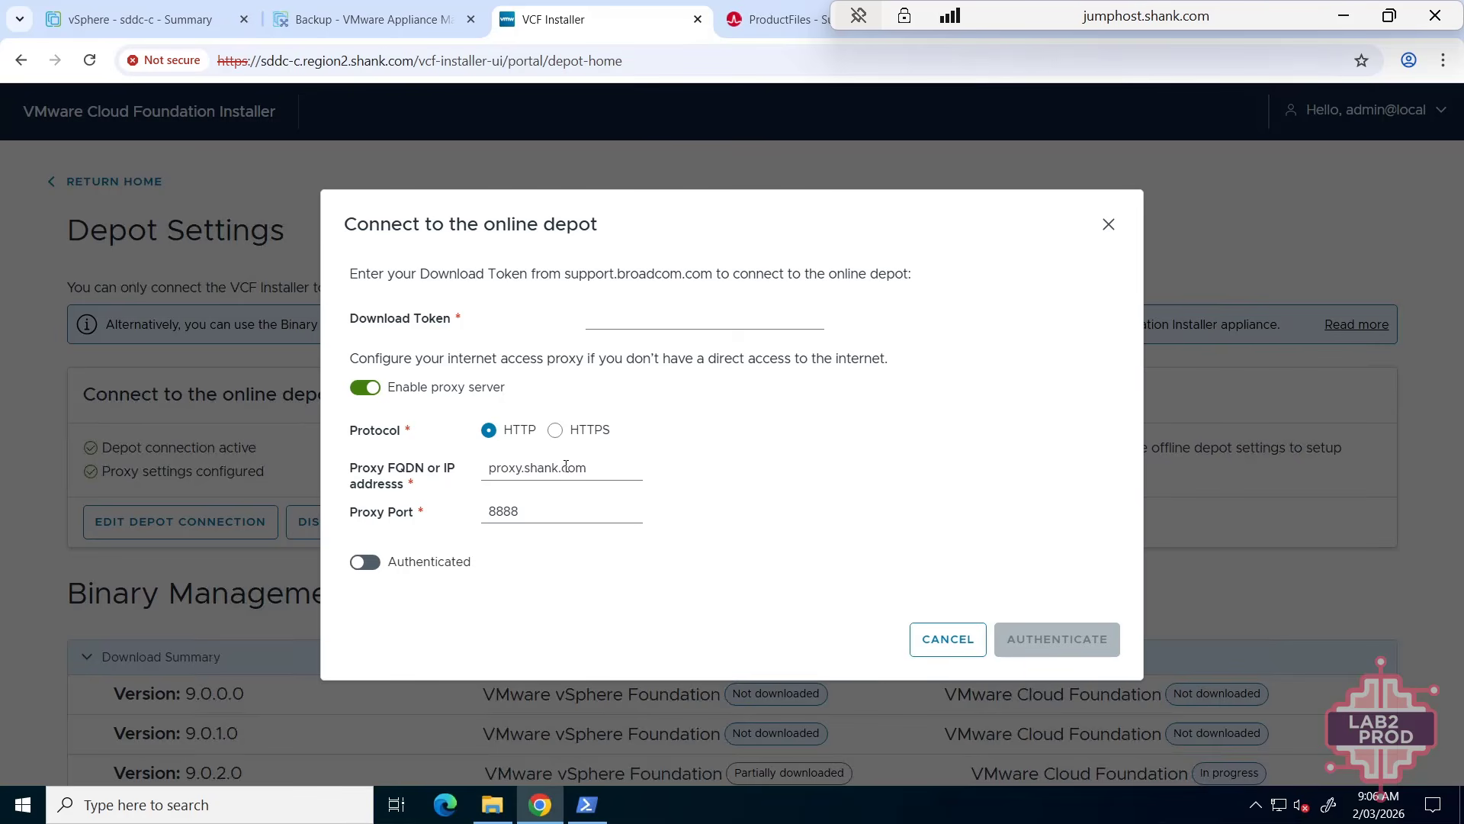
{"action": "left_click", "coordinate": [963, 641]}
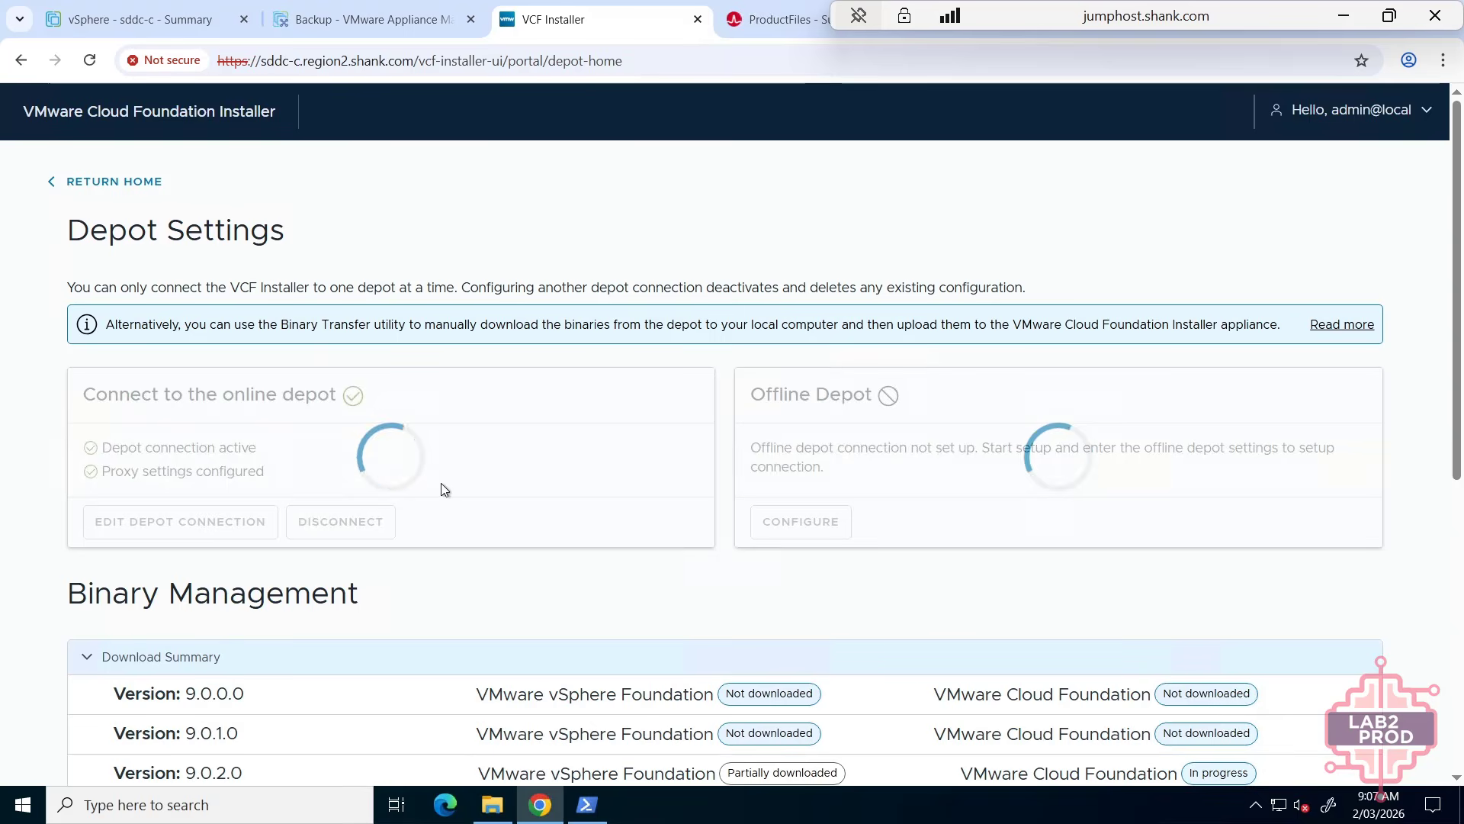
- Filter the VMware Cloud Foundation binaries to version 9.0.2.0 and review each component's download status
{"action": "scroll", "coordinate": [442, 483], "scroll_direction": "down", "scroll_amount": 1}
{"action": "scroll", "coordinate": [443, 484], "scroll_direction": "down", "scroll_amount": 3}
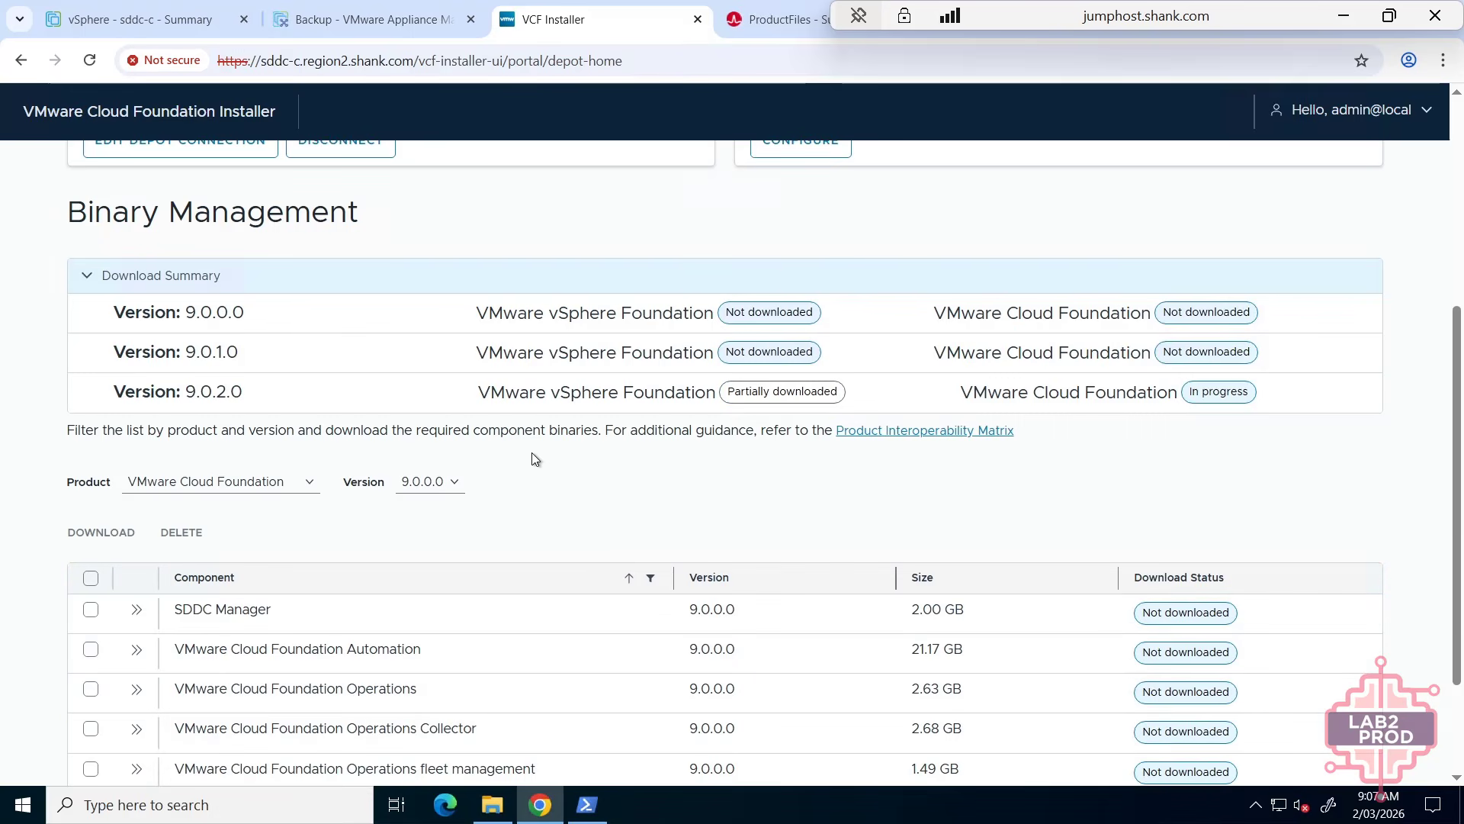
{"action": "left_click", "coordinate": [431, 481]}
{"action": "left_click", "coordinate": [429, 550]}
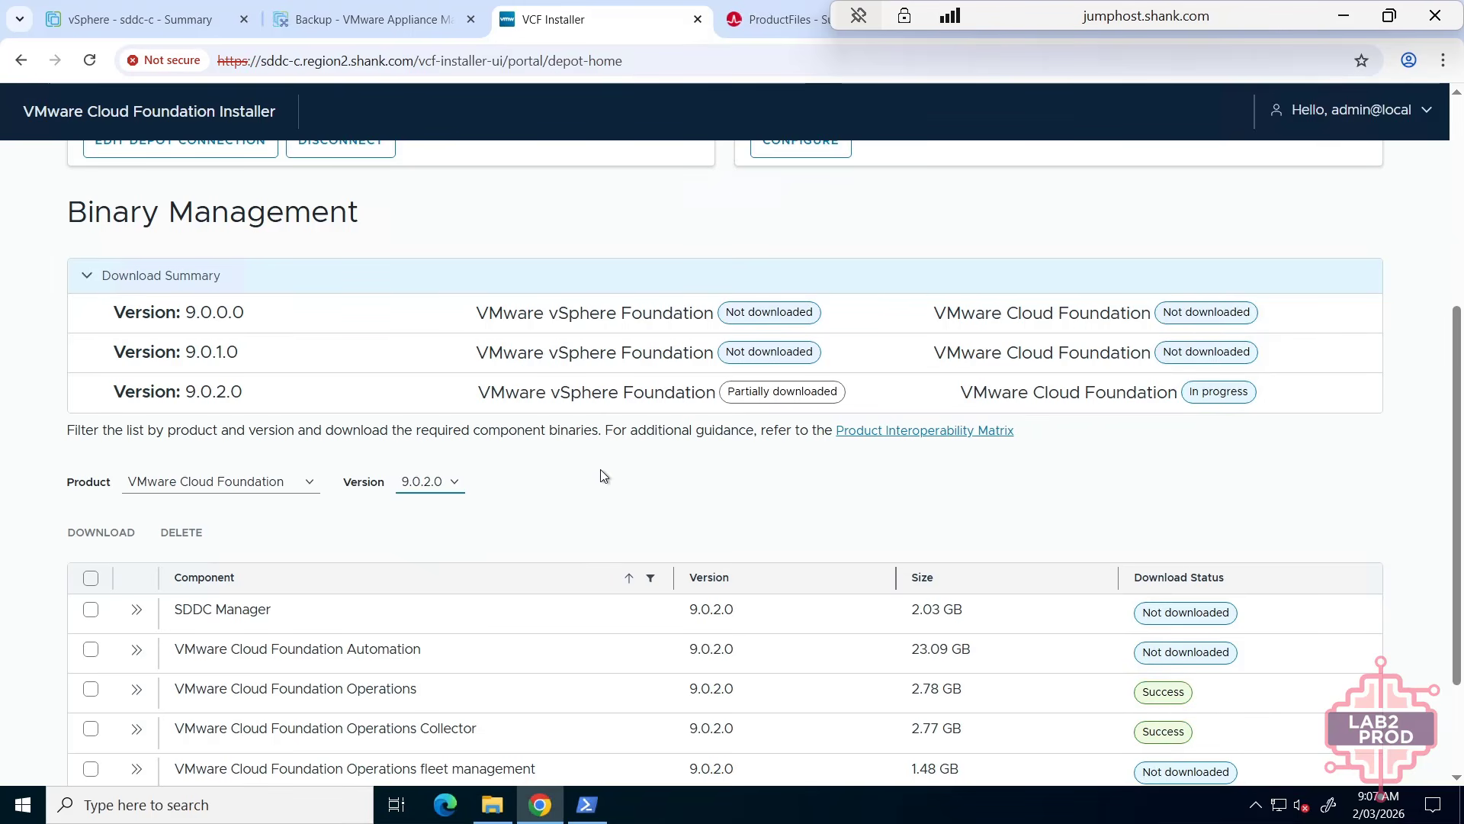
{"action": "scroll", "coordinate": [601, 471], "scroll_direction": "down", "scroll_amount": 2}
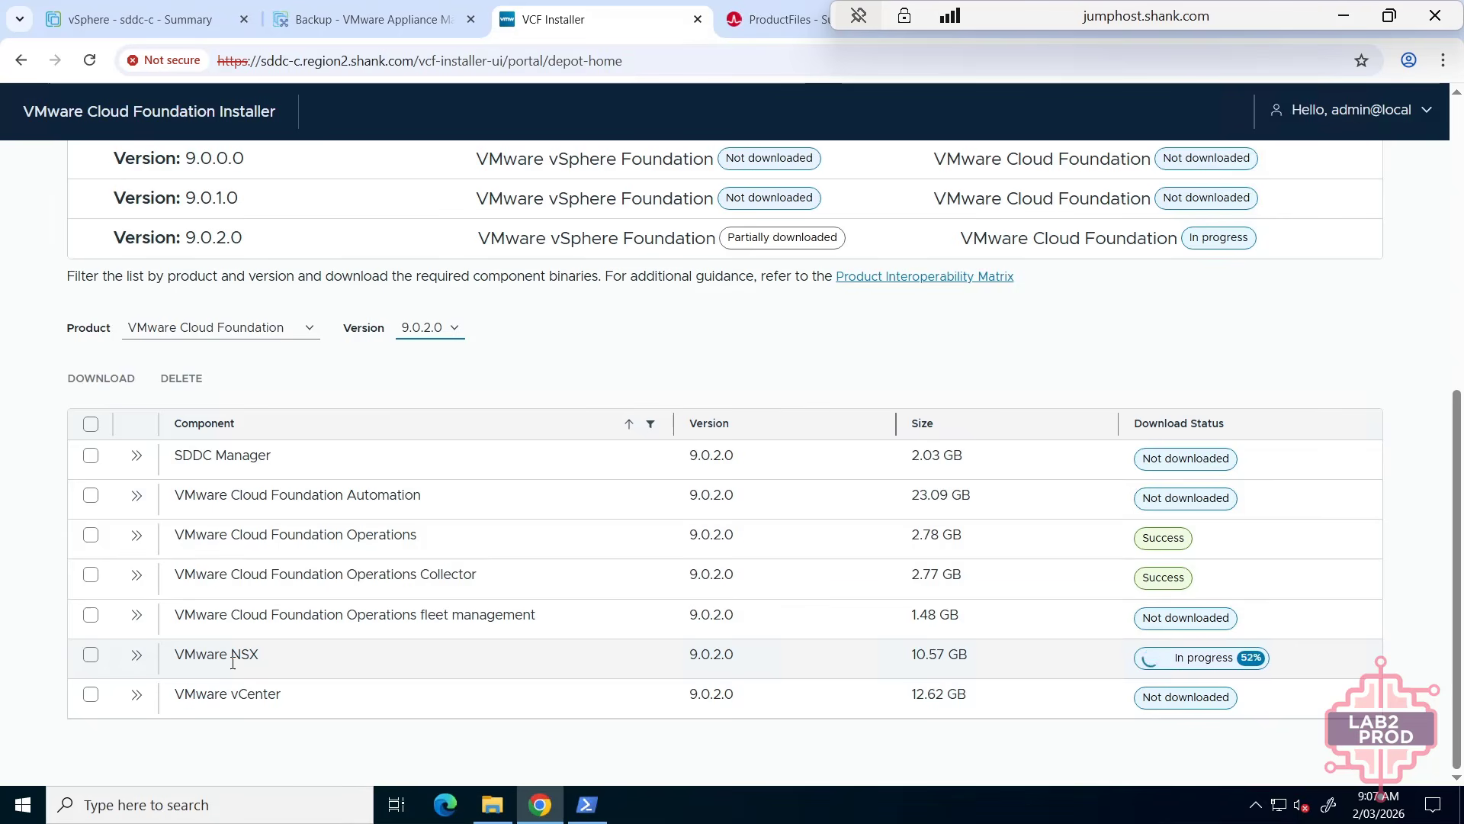
- Check the vCenter backup activity in vCenter Server Management and the vSphere Client version in its product information
{"action": "left_click", "coordinate": [288, 23]}
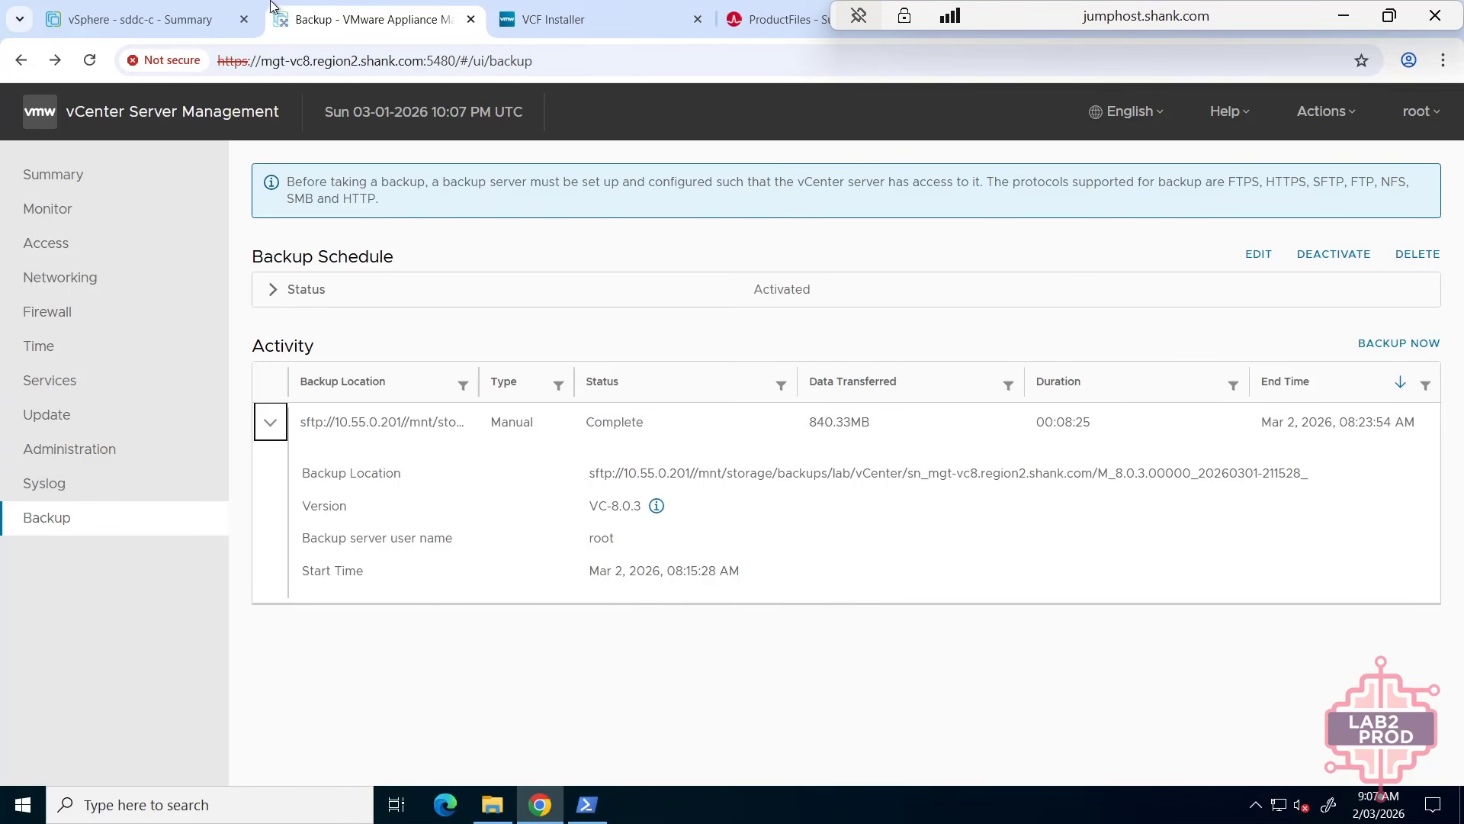
{"action": "left_click", "coordinate": [171, 5]}
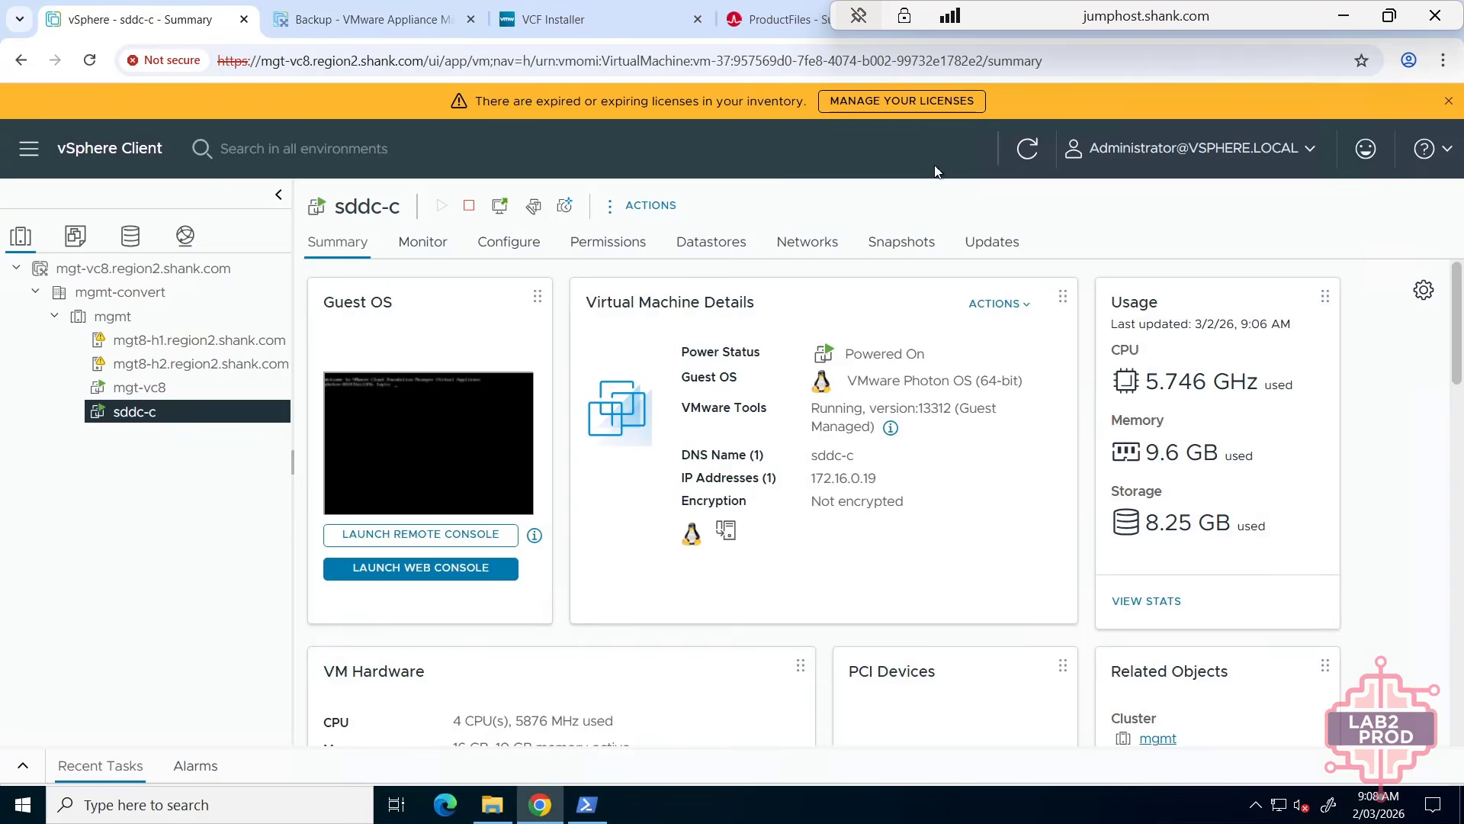
{"action": "left_click", "coordinate": [1425, 148]}
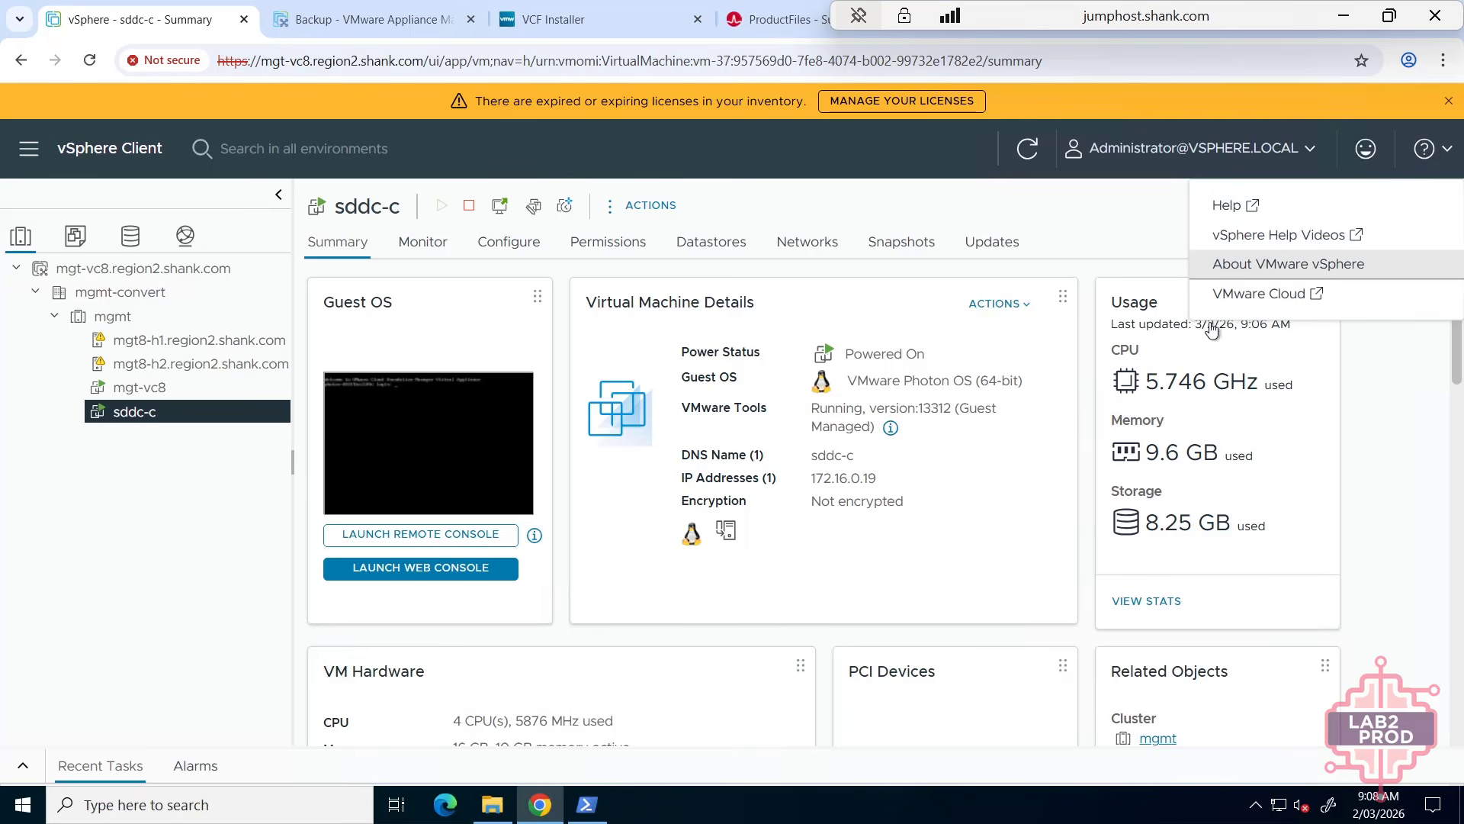
{"action": "left_click", "coordinate": [1258, 265]}
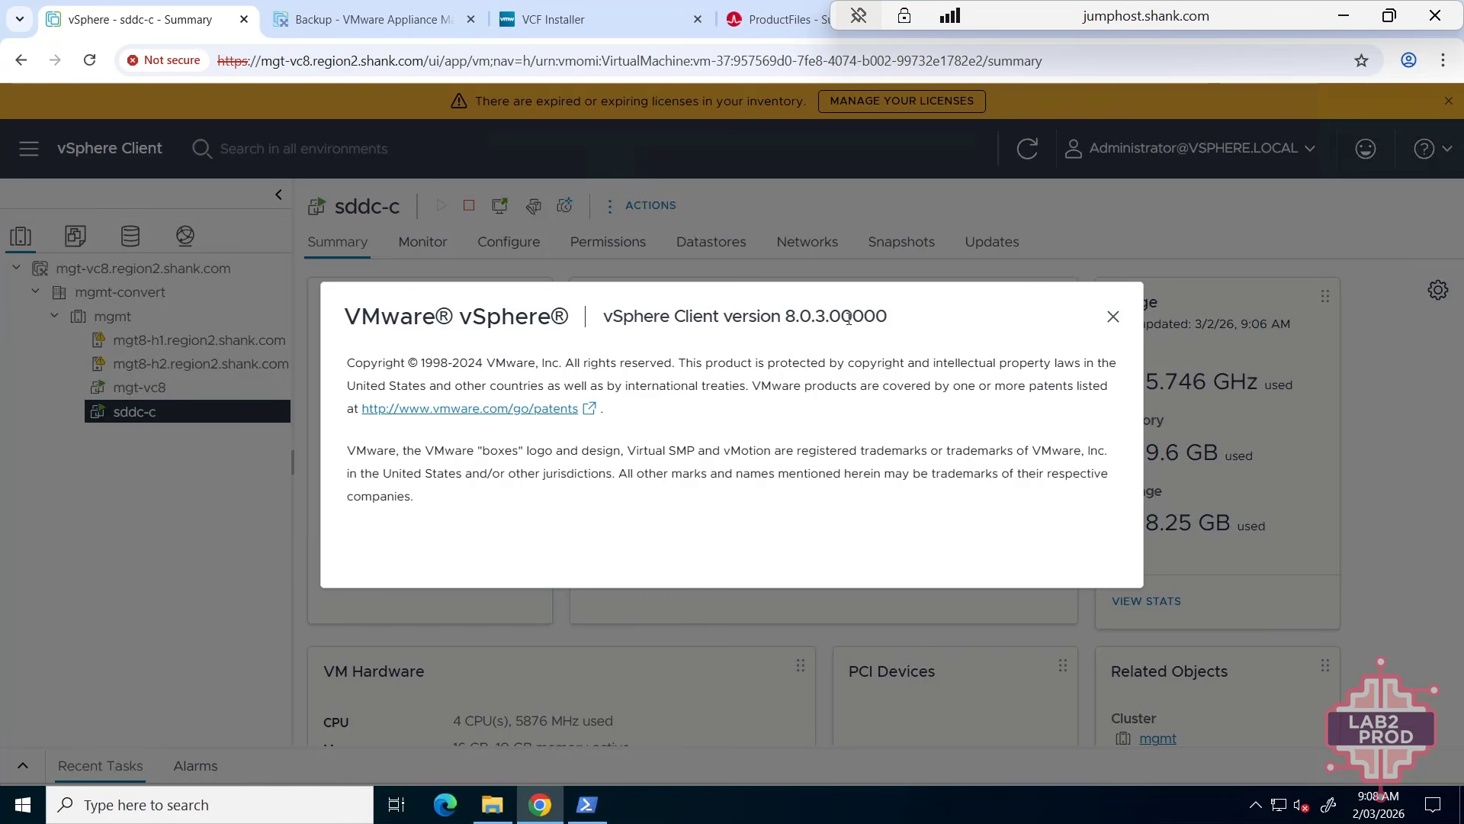
{"action": "left_click", "coordinate": [1113, 316]}
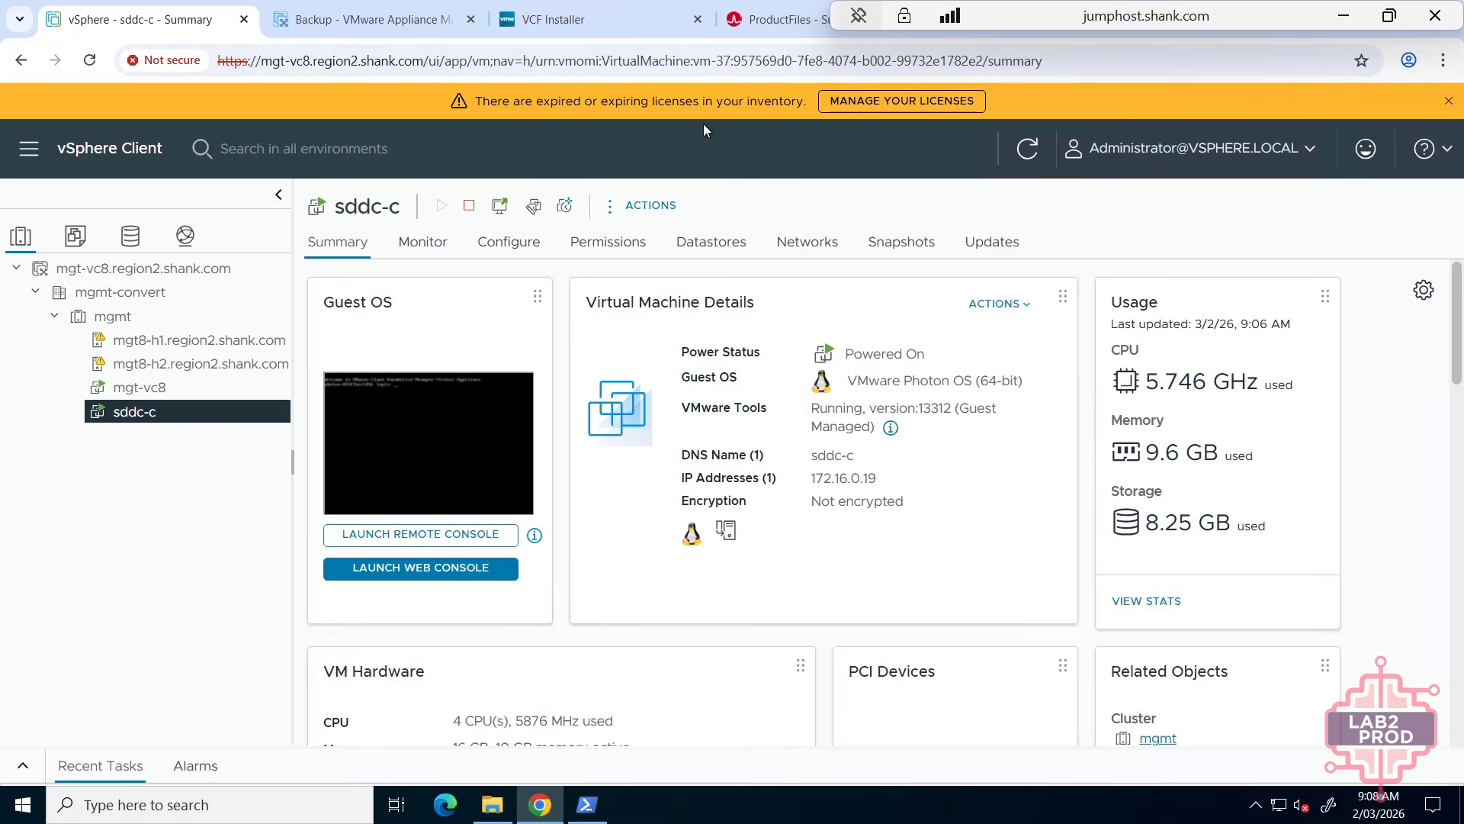
- Check the browser's recent download history for the VMware-VCSA-all-9.0.2.0.25148086.iso file
{"action": "left_click", "coordinate": [492, 805]}
{"action": "left_click", "coordinate": [469, 343]}
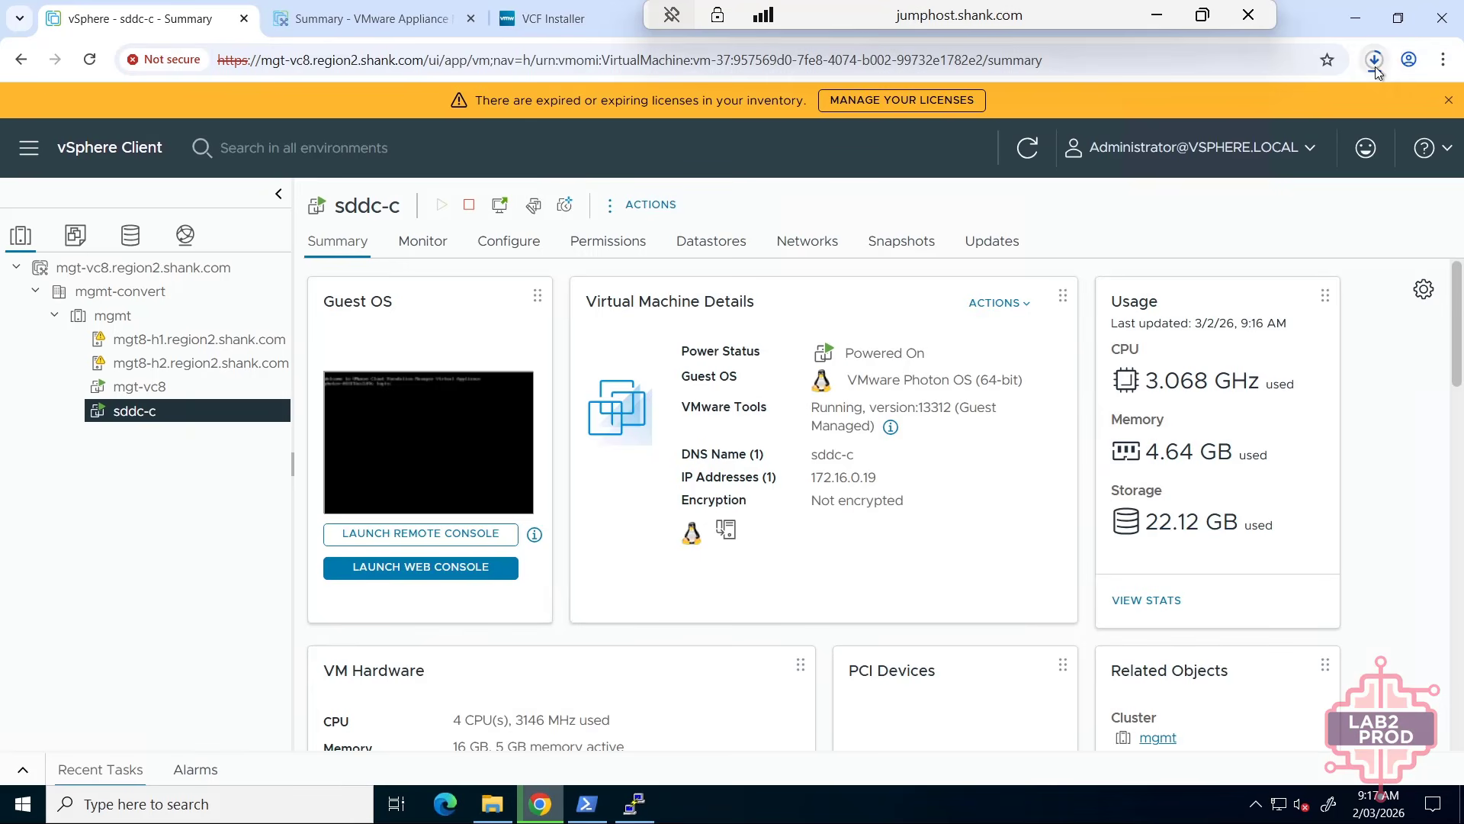
{"action": "left_click", "coordinate": [1374, 63]}
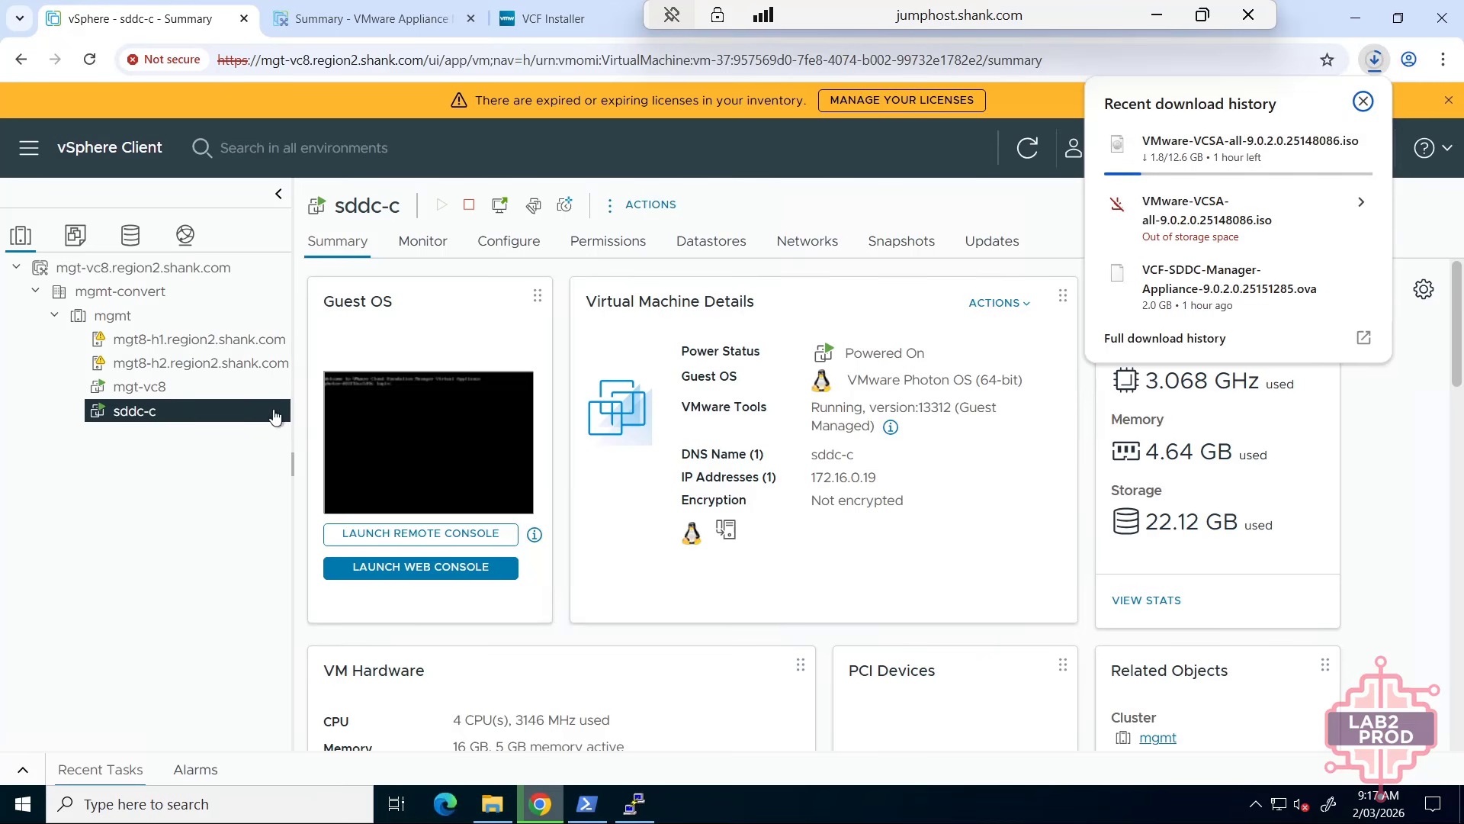
{"action": "left_click", "coordinate": [180, 553]}
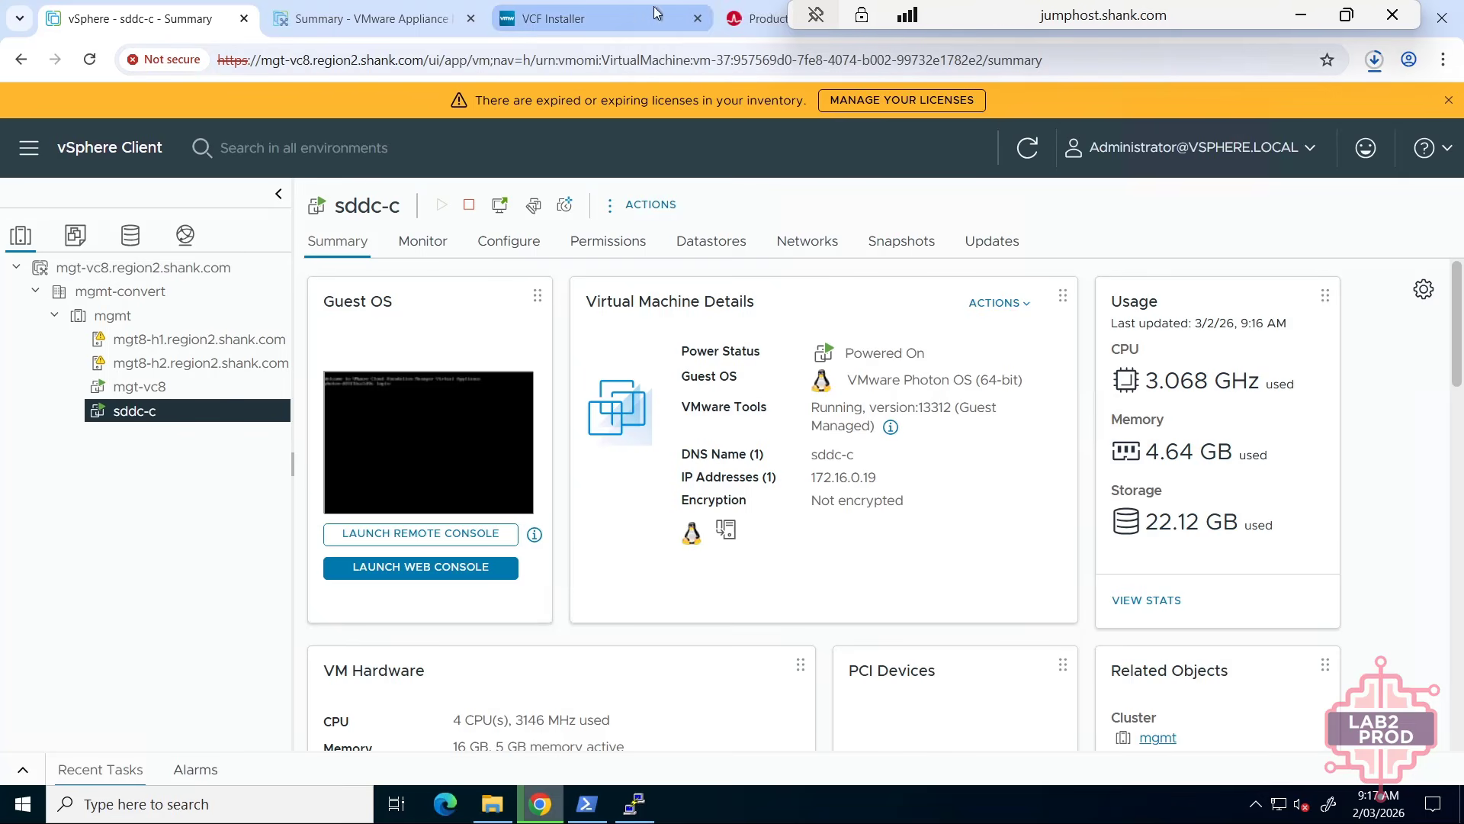
- Examine the validation message on the vCenter page of the VCF Installer's fleet deployment wizard
{"action": "left_click", "coordinate": [557, 18]}
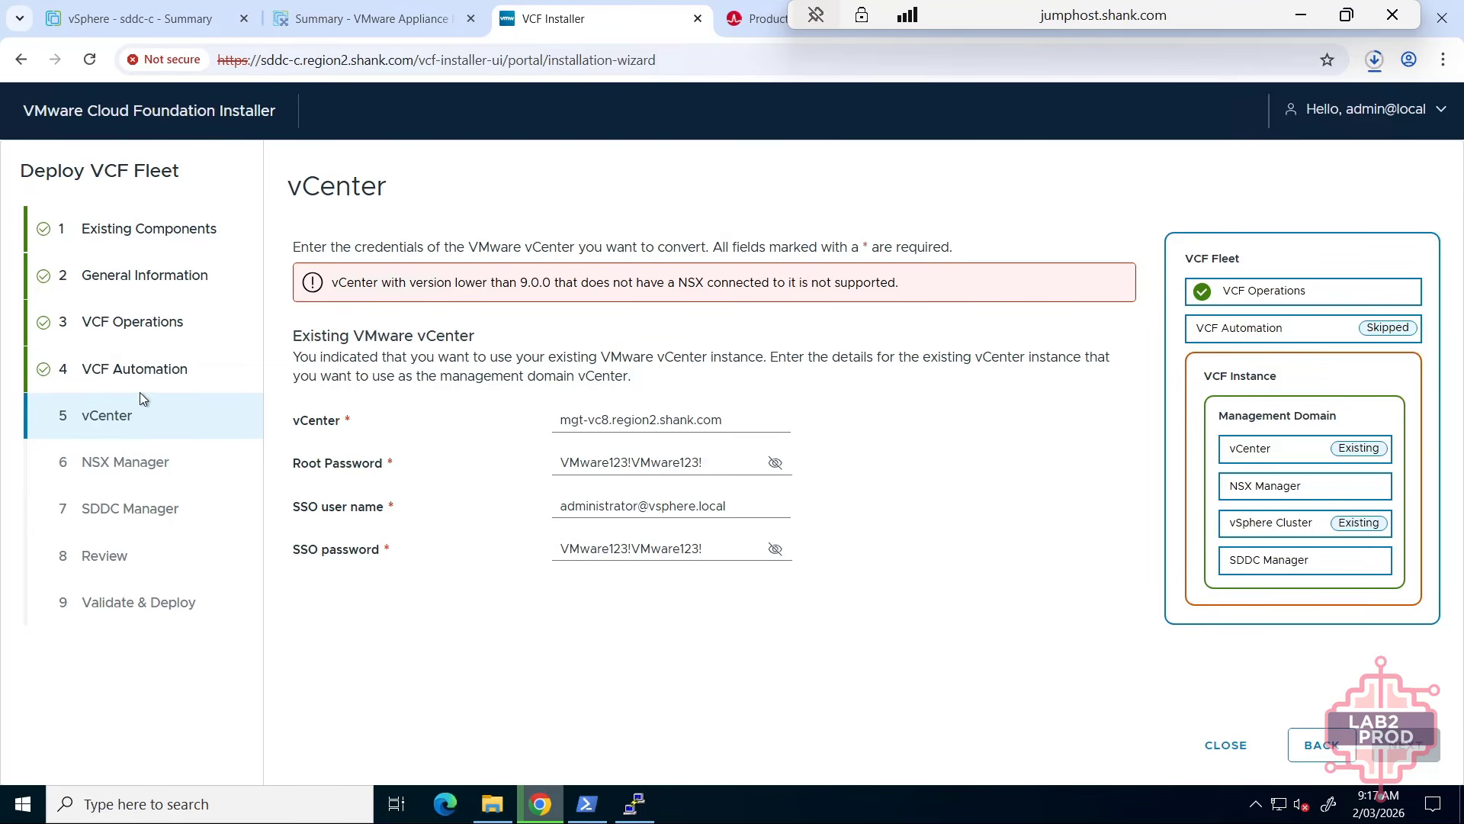
{"action": "left_click_drag", "start_coordinate": [330, 284], "coordinate": [874, 331]}
{"action": "left_click", "coordinate": [874, 331]}
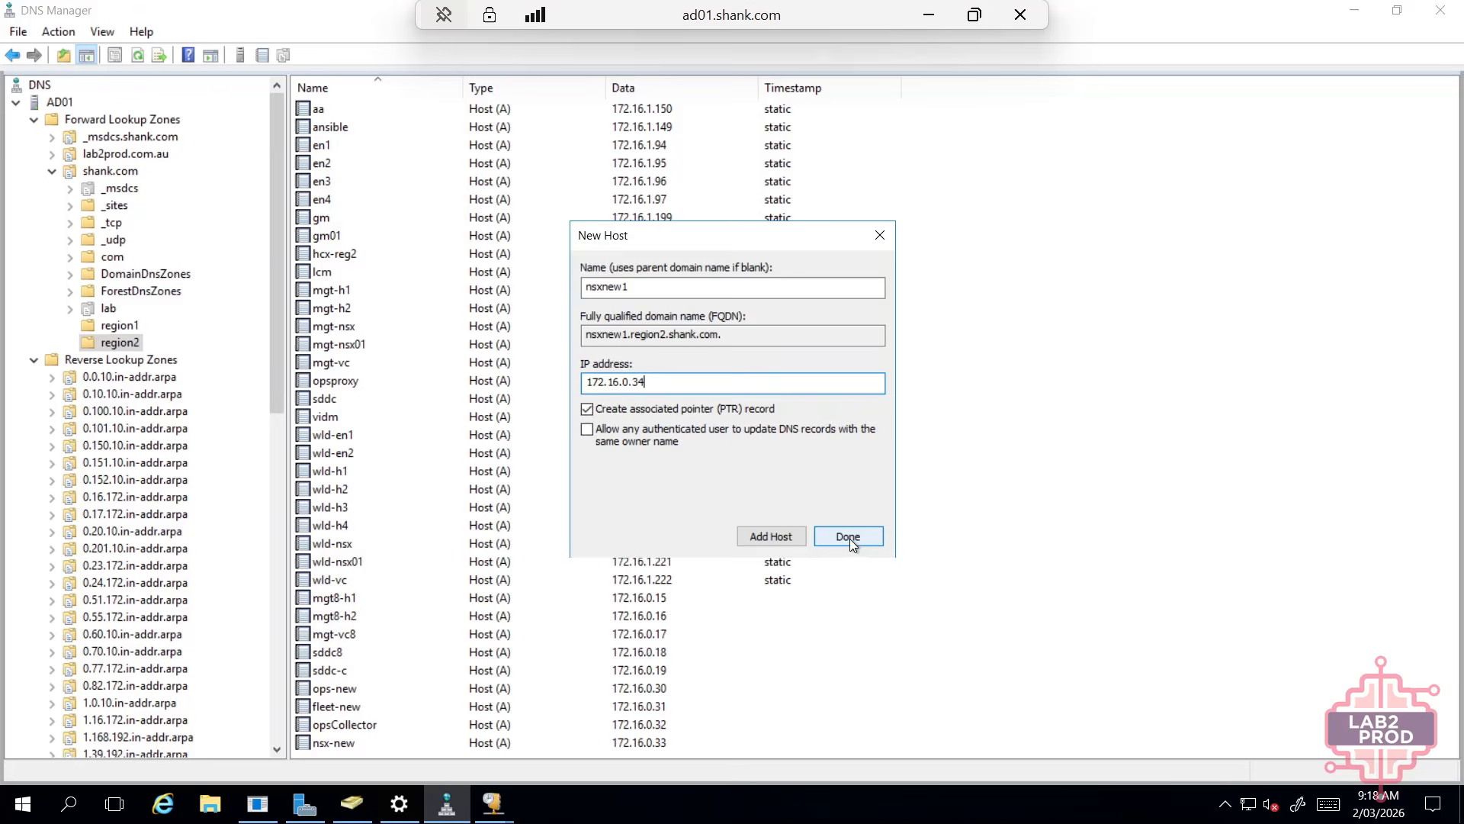
- Close the new host dialog and highlight the region2 host records from mgt8-h1 through nsx-new for review
{"action": "left_click", "coordinate": [848, 537]}
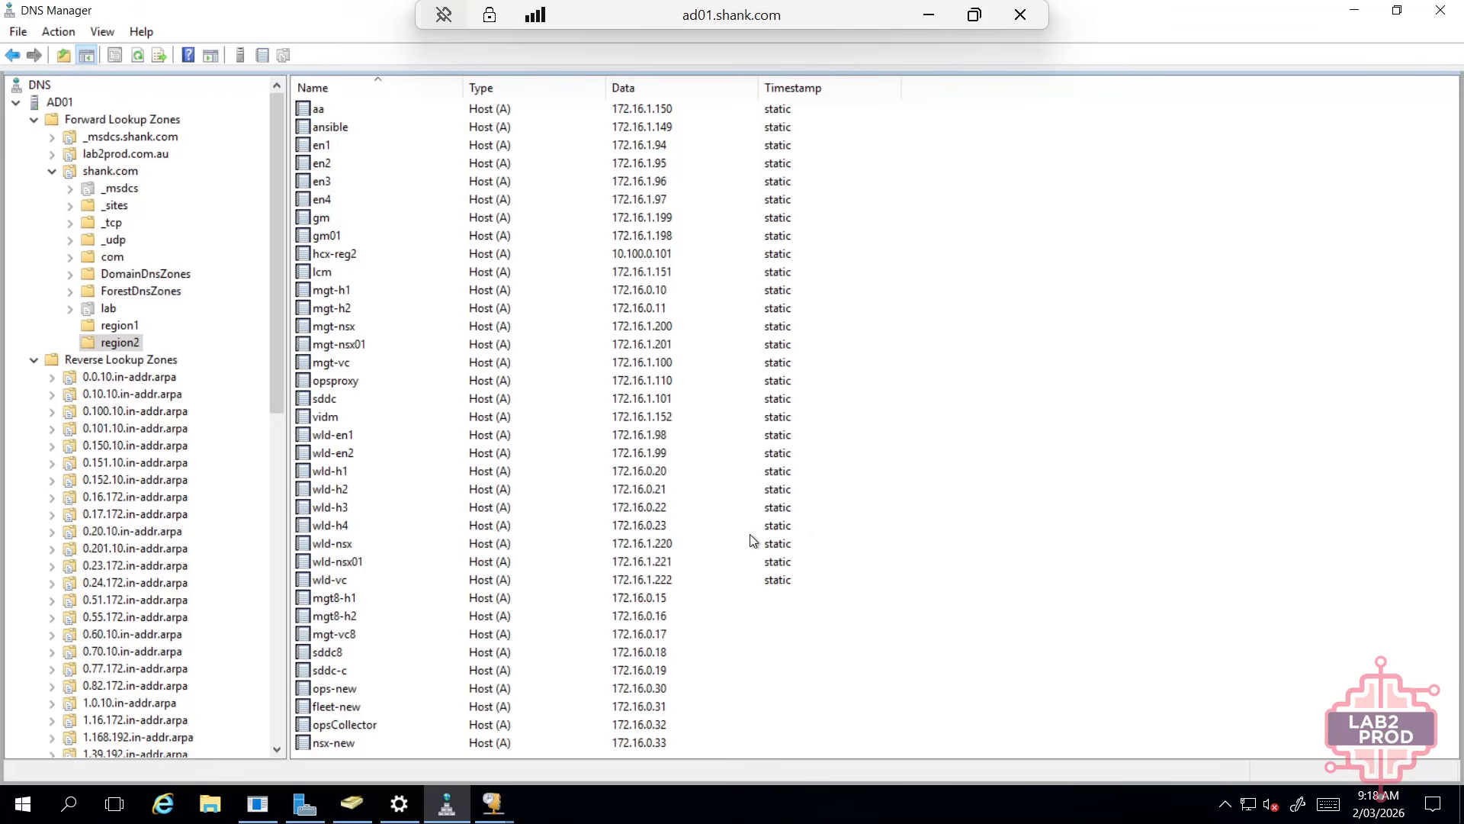
{"action": "left_click", "coordinate": [354, 735]}
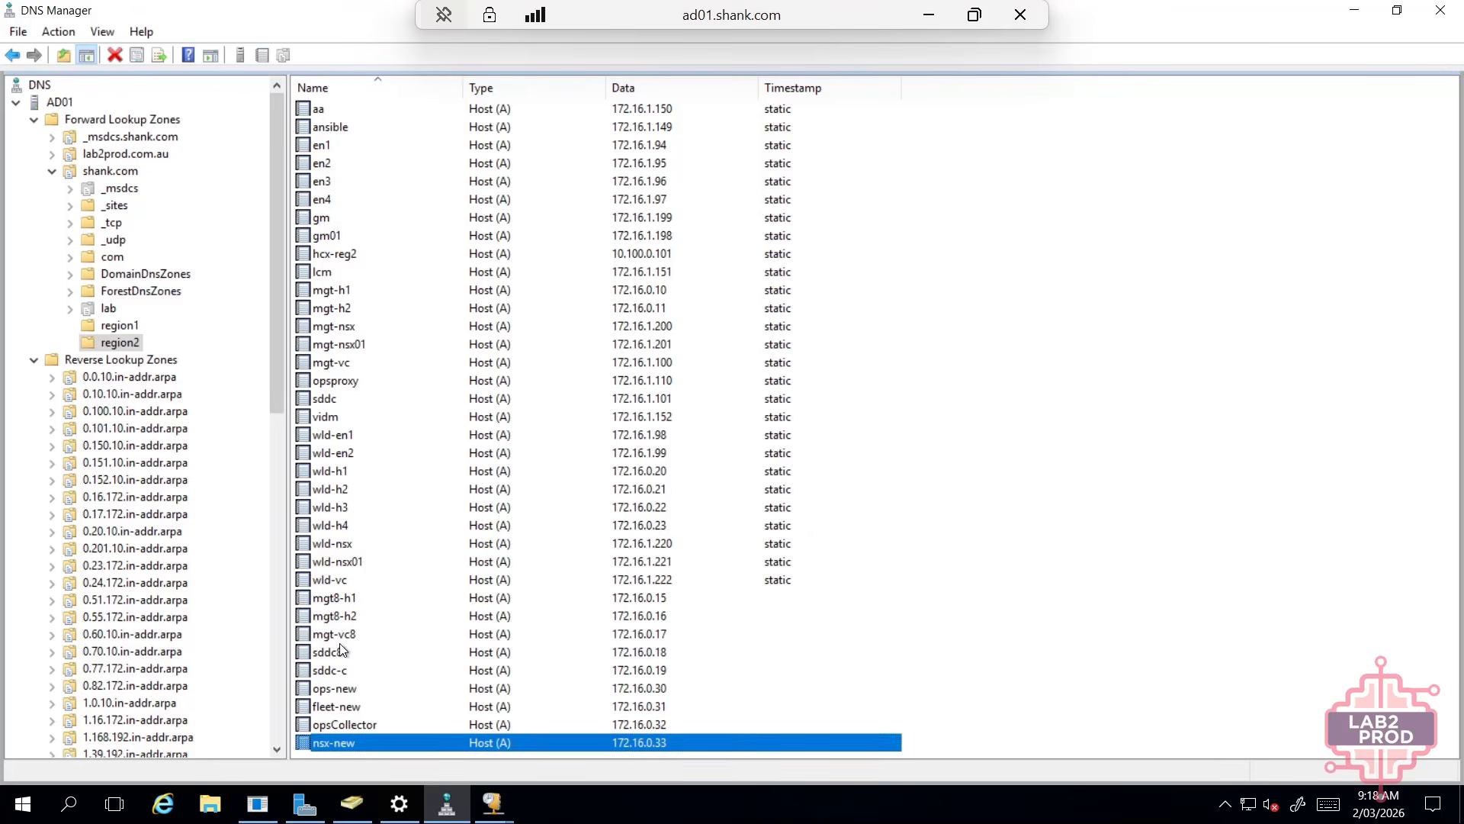
{"action": "left_click", "coordinate": [343, 601], "text": "shift"}
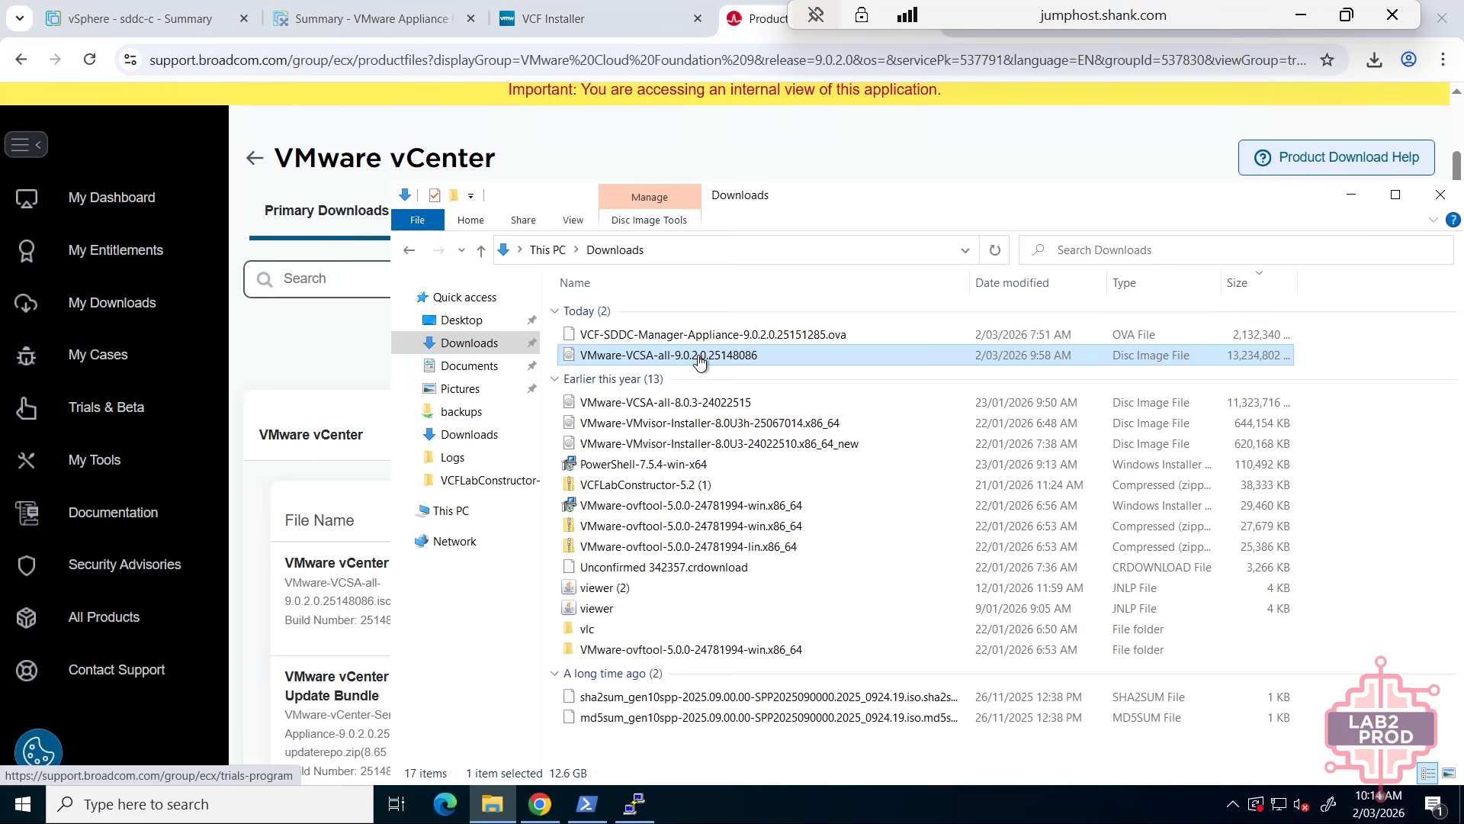
- Mount the VMware-VCSA-all-9.0.2.0.25148086 image and run the installer from vcsa-ui-installer\win32 as administrator
{"action": "double_click", "coordinate": [697, 355]}
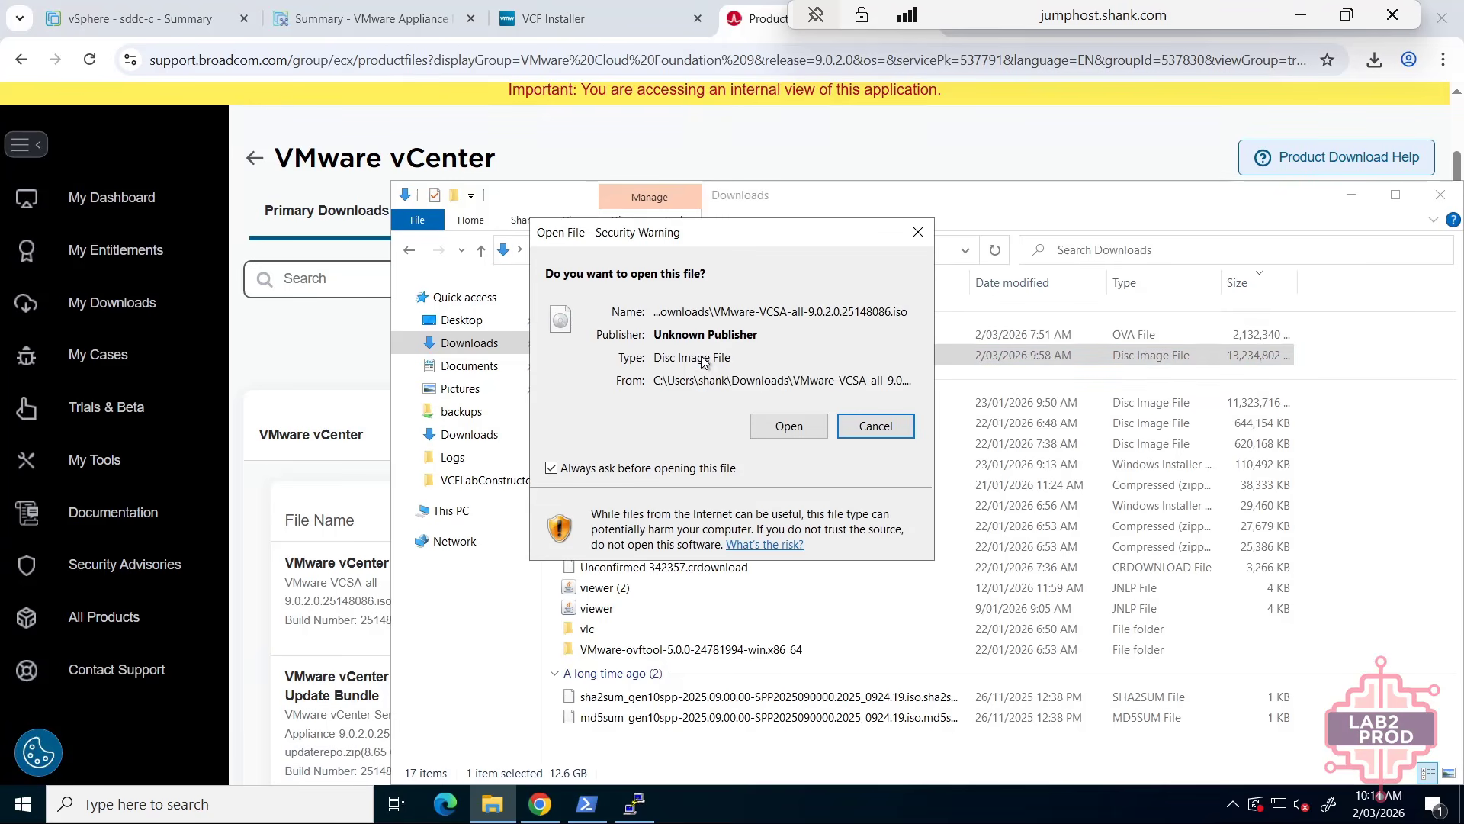
{"action": "left_click", "coordinate": [771, 429]}
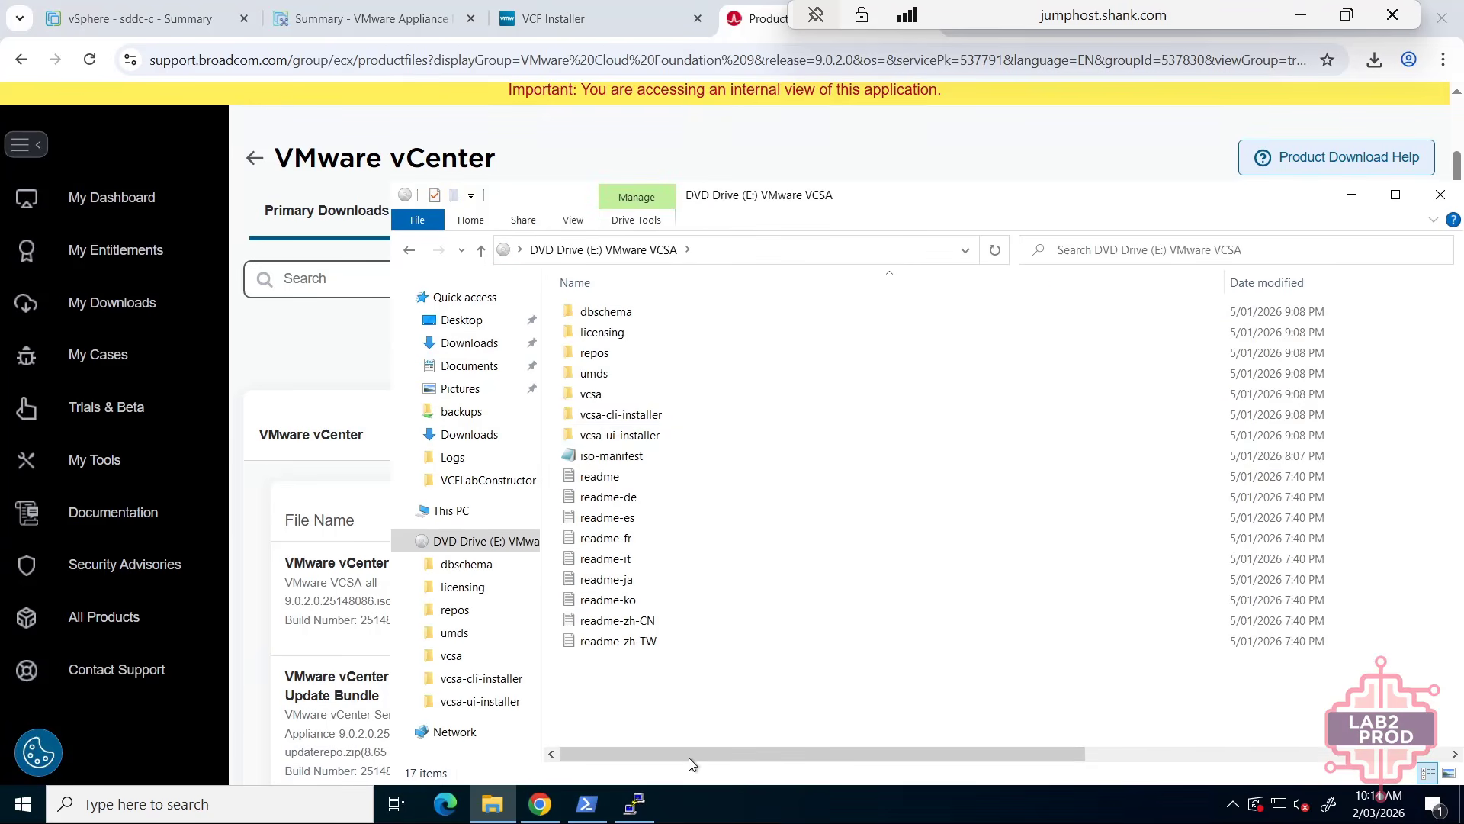
{"action": "double_click", "coordinate": [619, 436]}
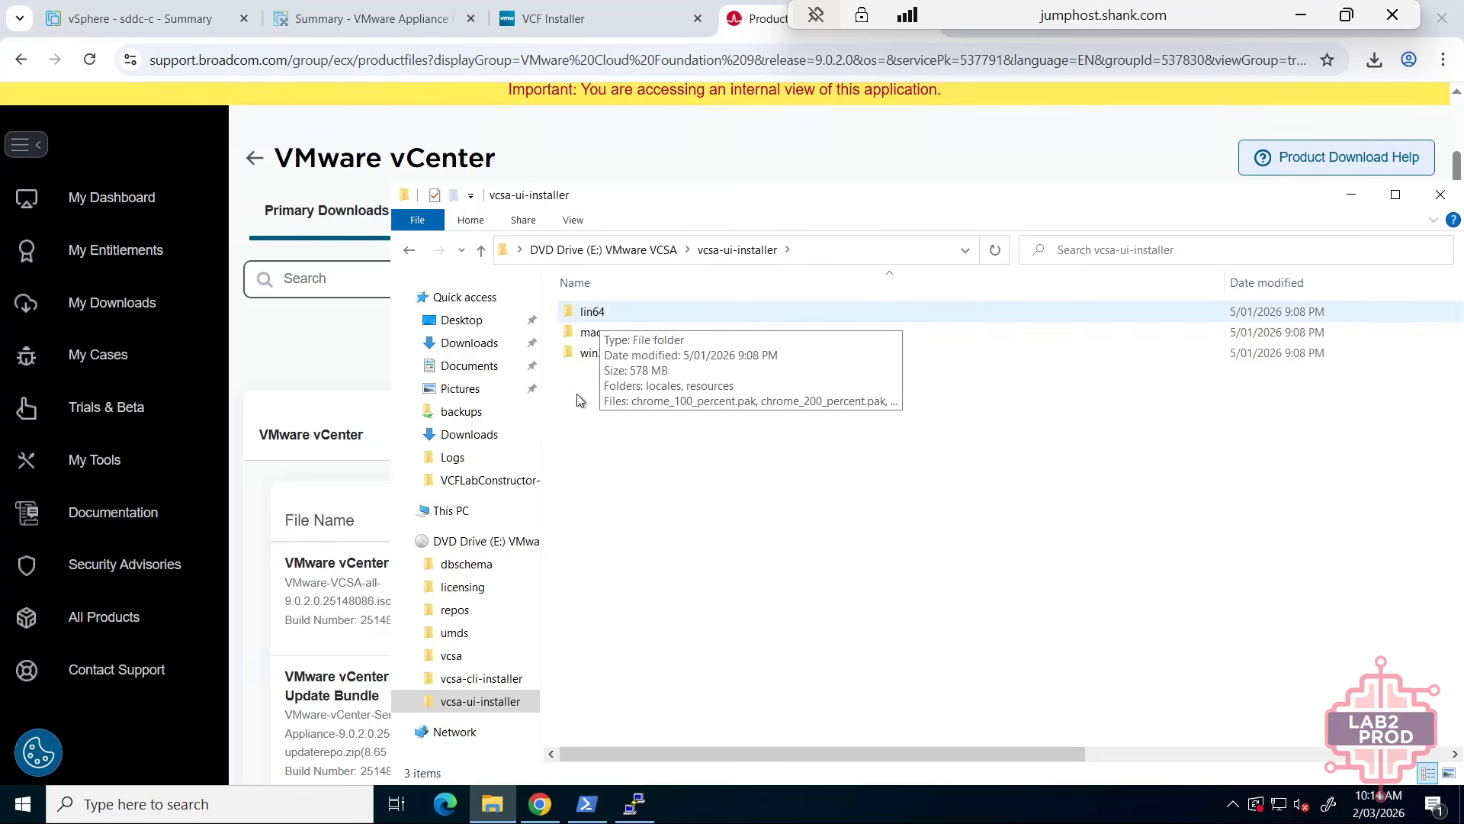
{"action": "left_click", "coordinate": [588, 356]}
{"action": "double_click", "coordinate": [586, 353]}
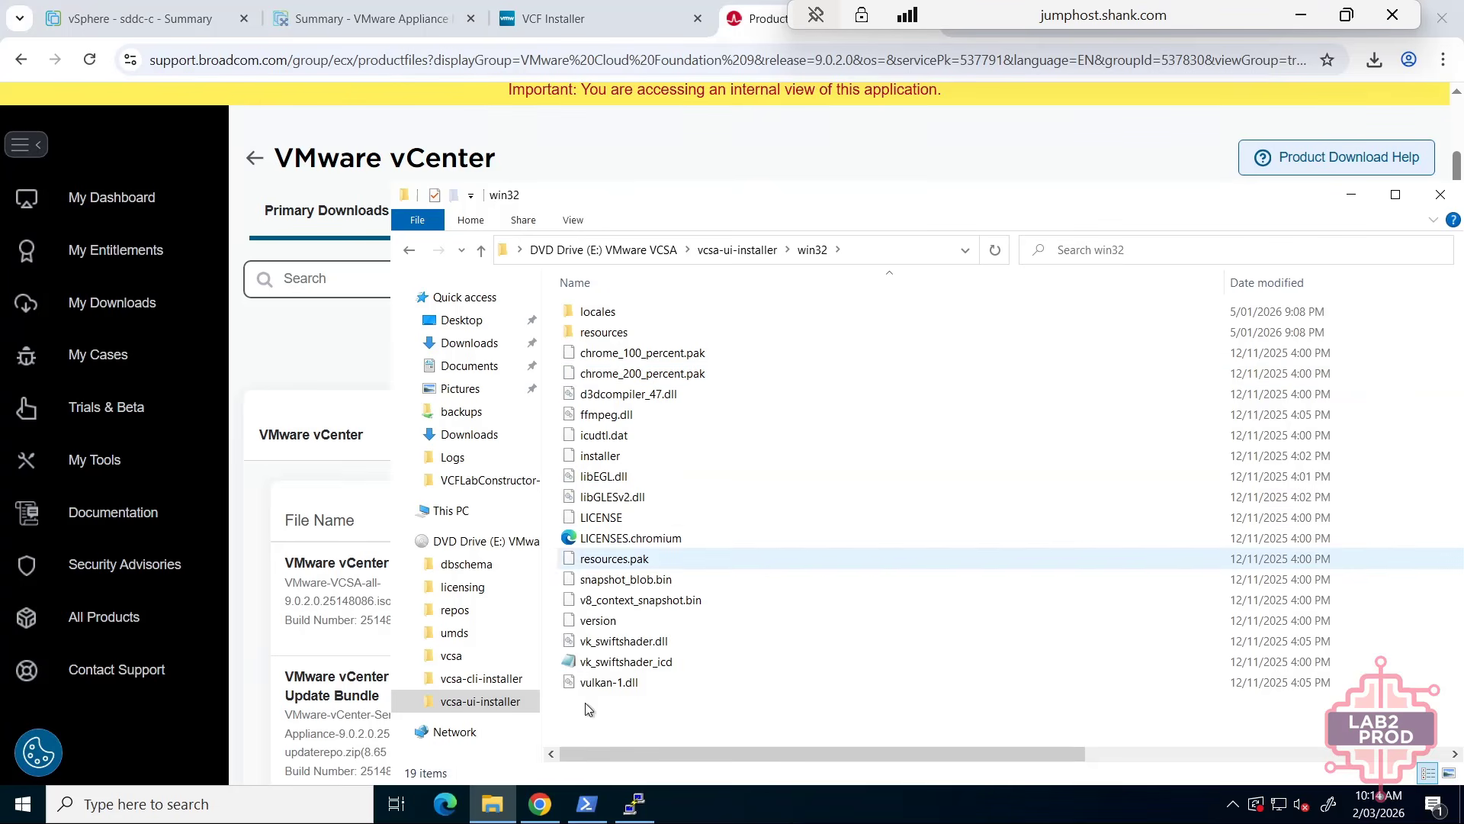
{"action": "right_click", "coordinate": [599, 455]}
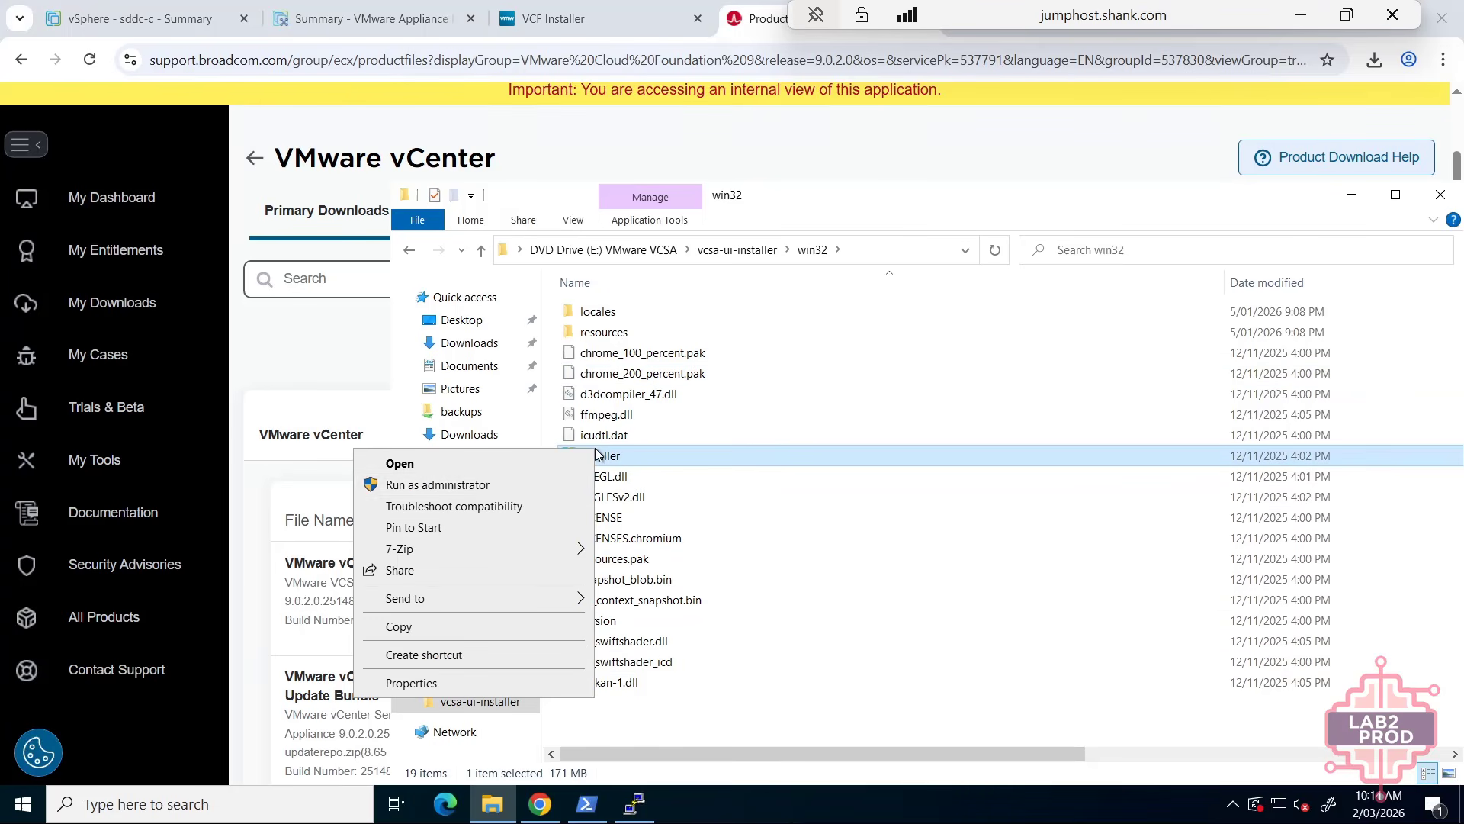
{"action": "left_click", "coordinate": [481, 485]}
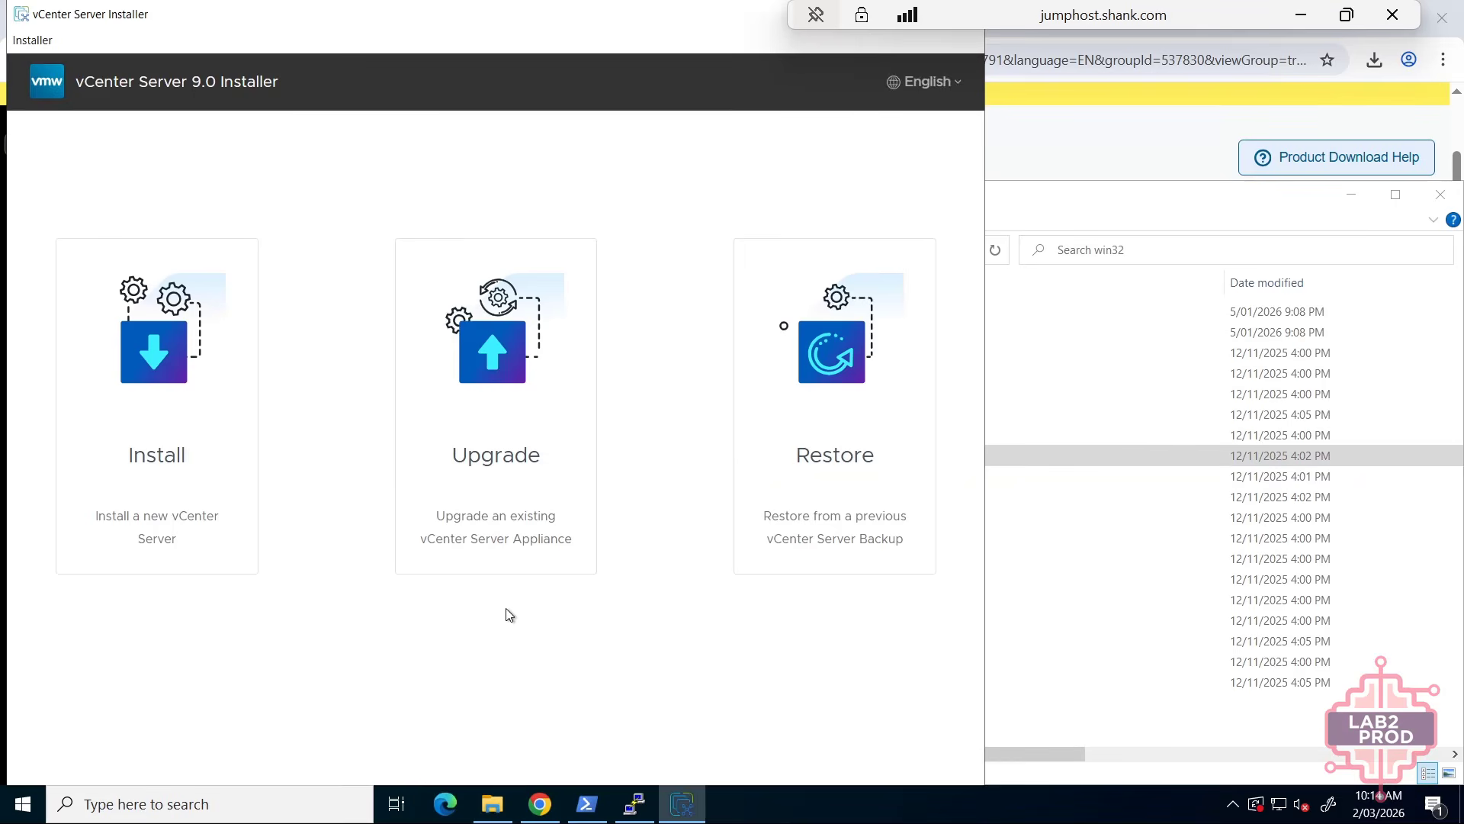
- Start the upgrade of an existing vCenter Server Appliance and accept the license agreement
{"action": "left_click", "coordinate": [525, 365]}
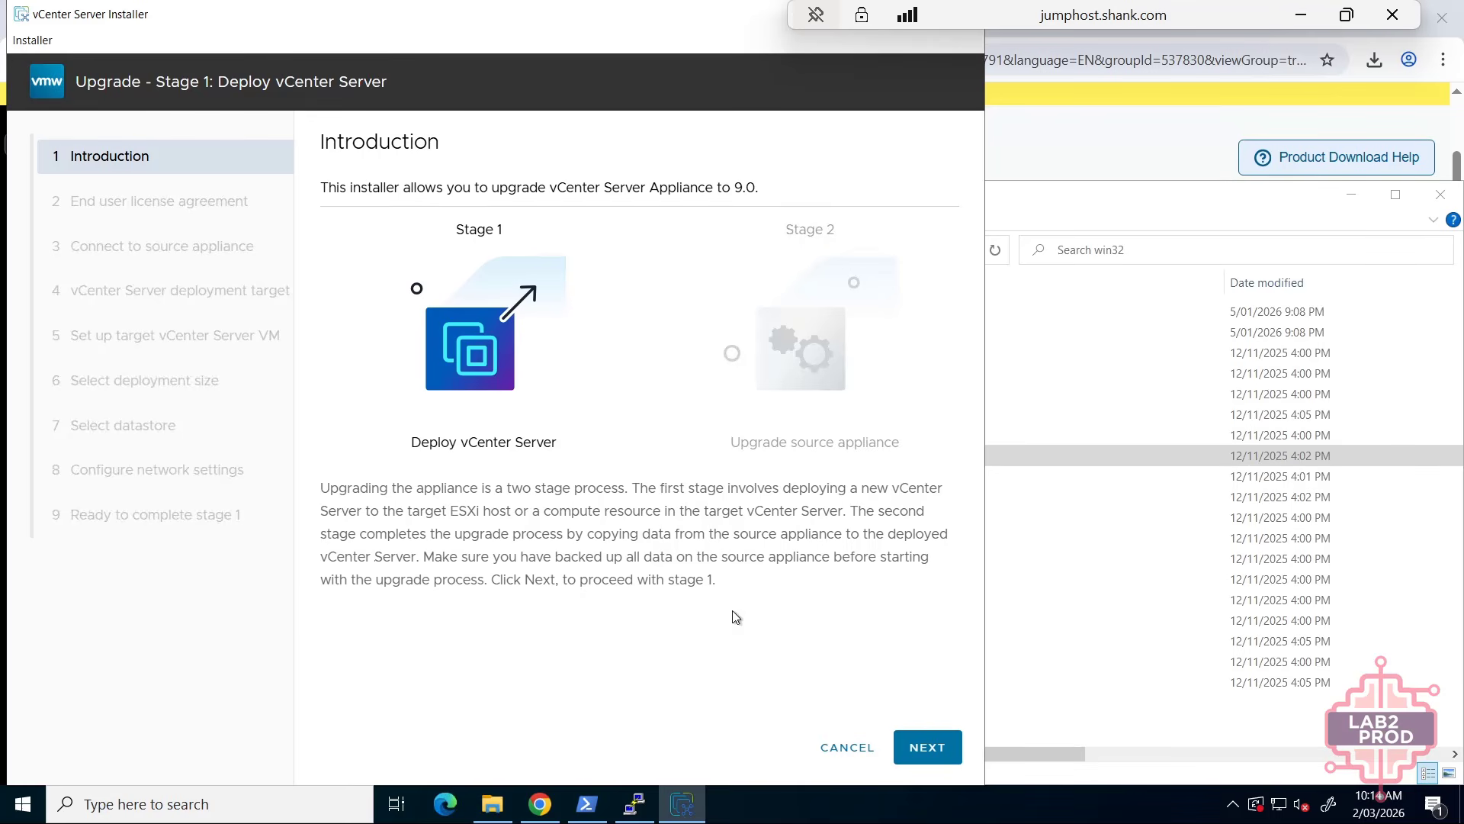
{"action": "left_click", "coordinate": [929, 746]}
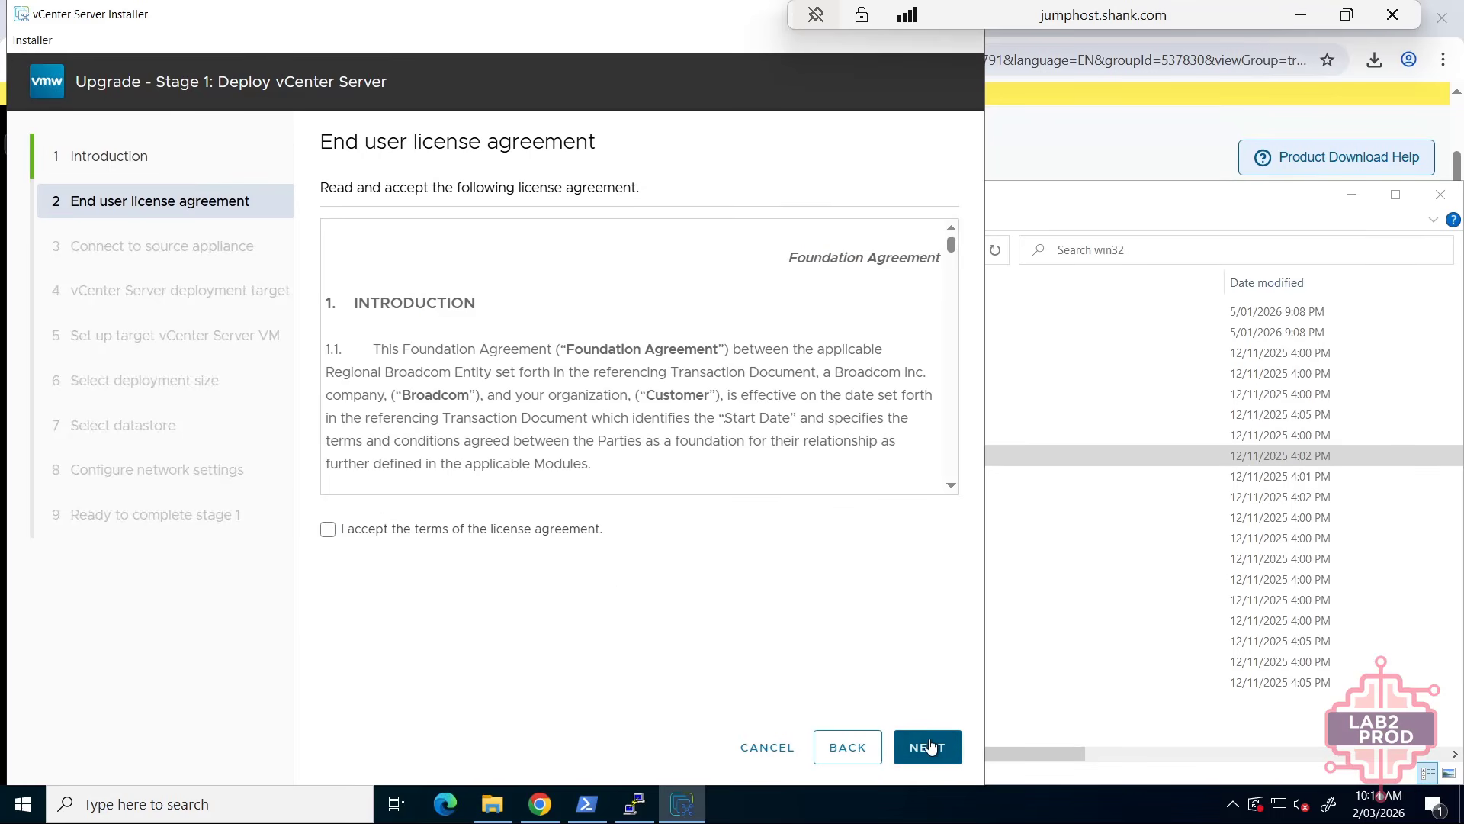
{"action": "left_click", "coordinate": [499, 530]}
{"action": "left_click", "coordinate": [955, 759]}
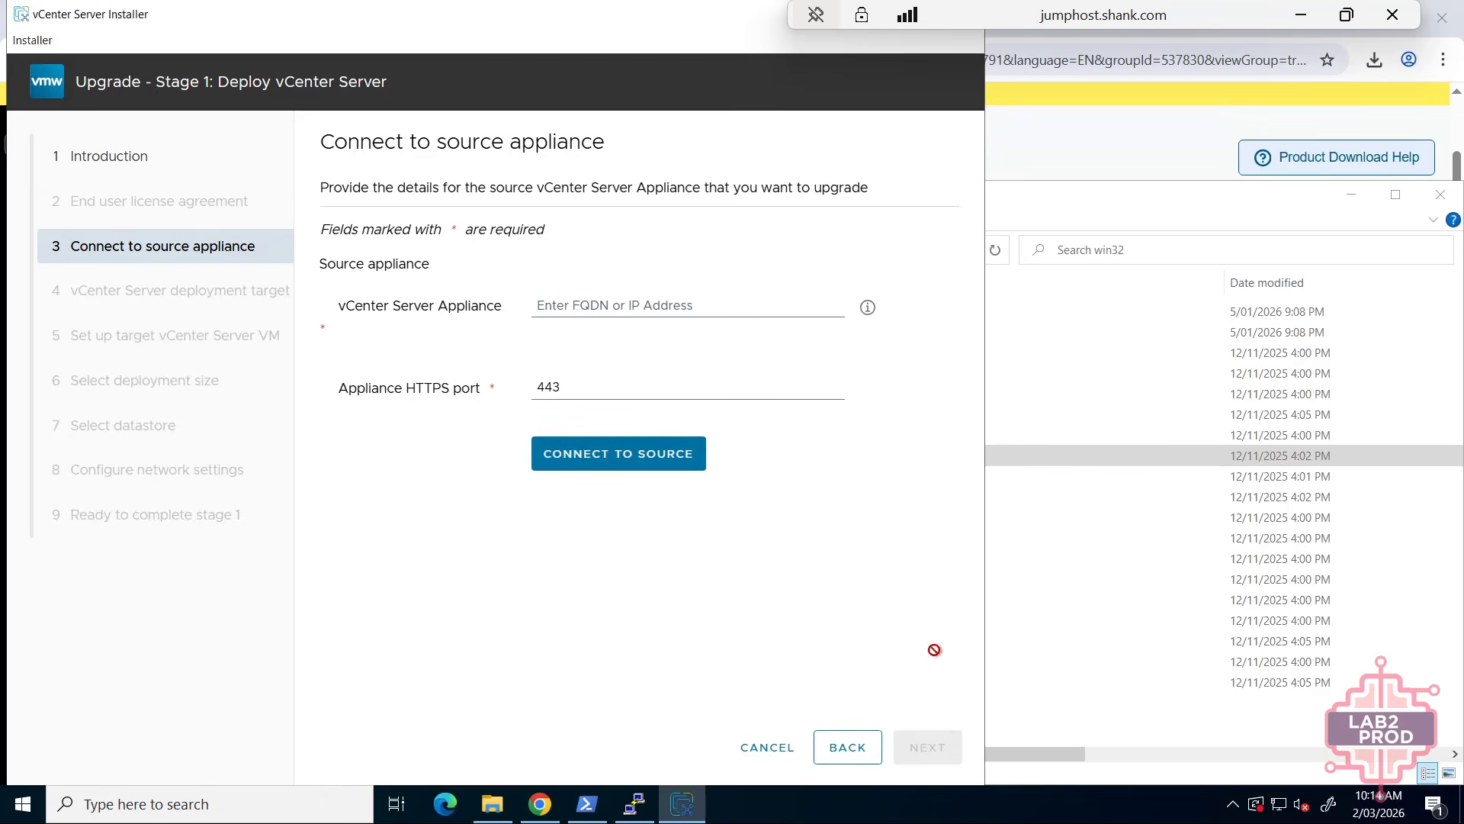
- Connect to the source appliance mgt-vc8.region2.shank.com on HTTPS port 443
{"action": "left_click", "coordinate": [660, 305]}
{"action": "type", "text": "mgt-vc"}
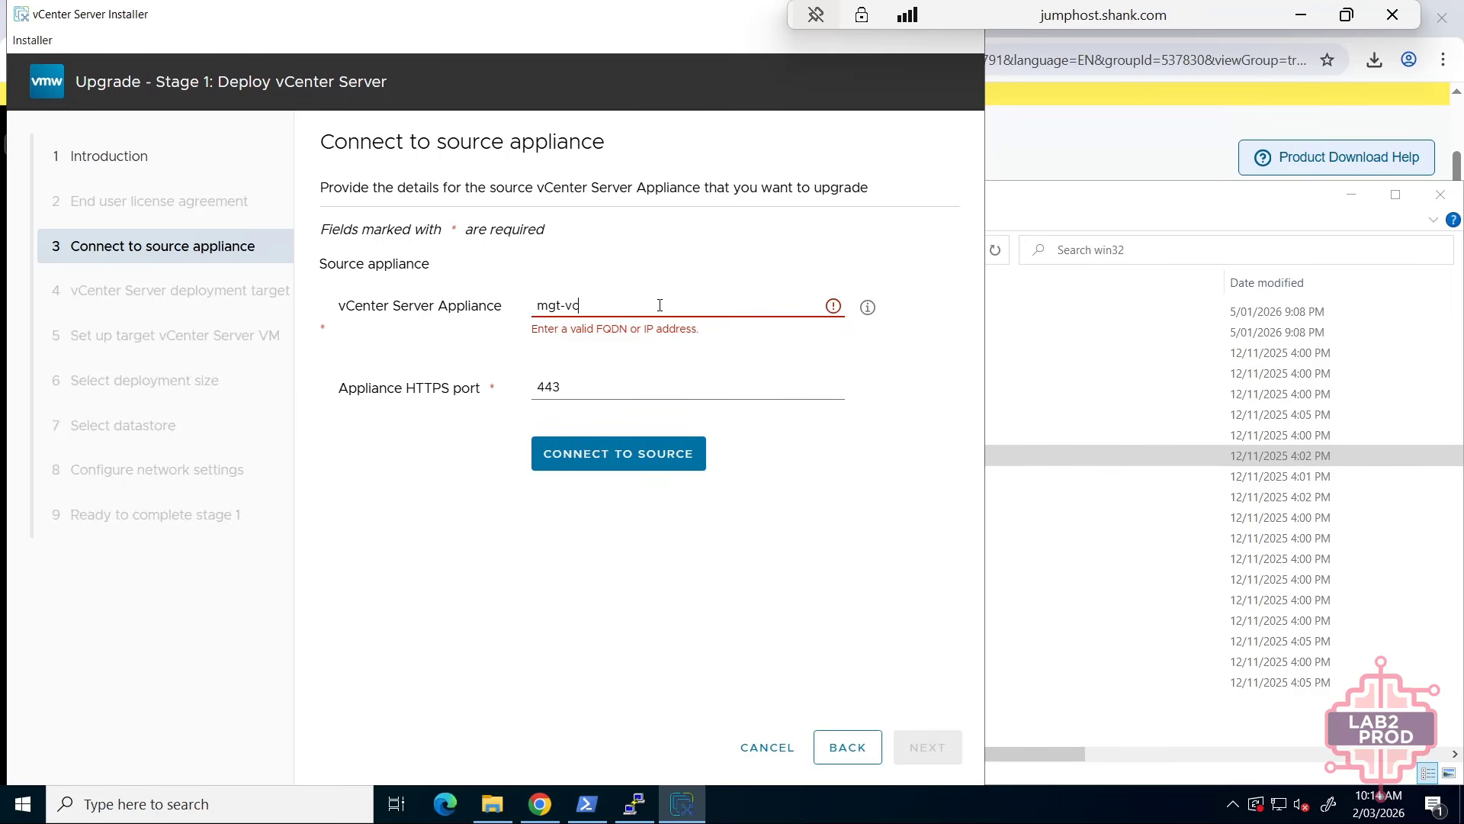
{"action": "type", "text": "8.region2.shank.com"}
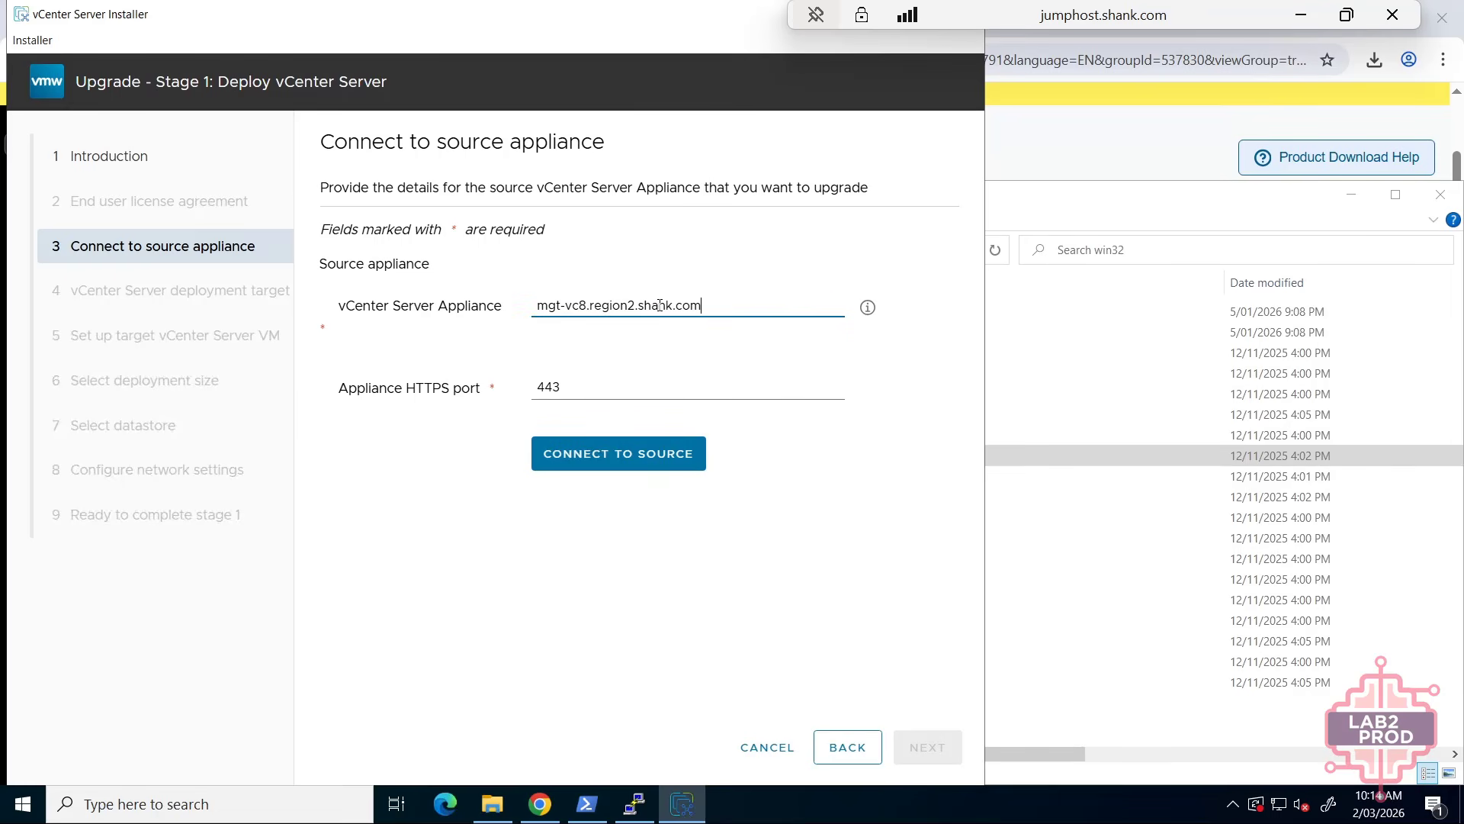
{"action": "left_click", "coordinate": [650, 461]}
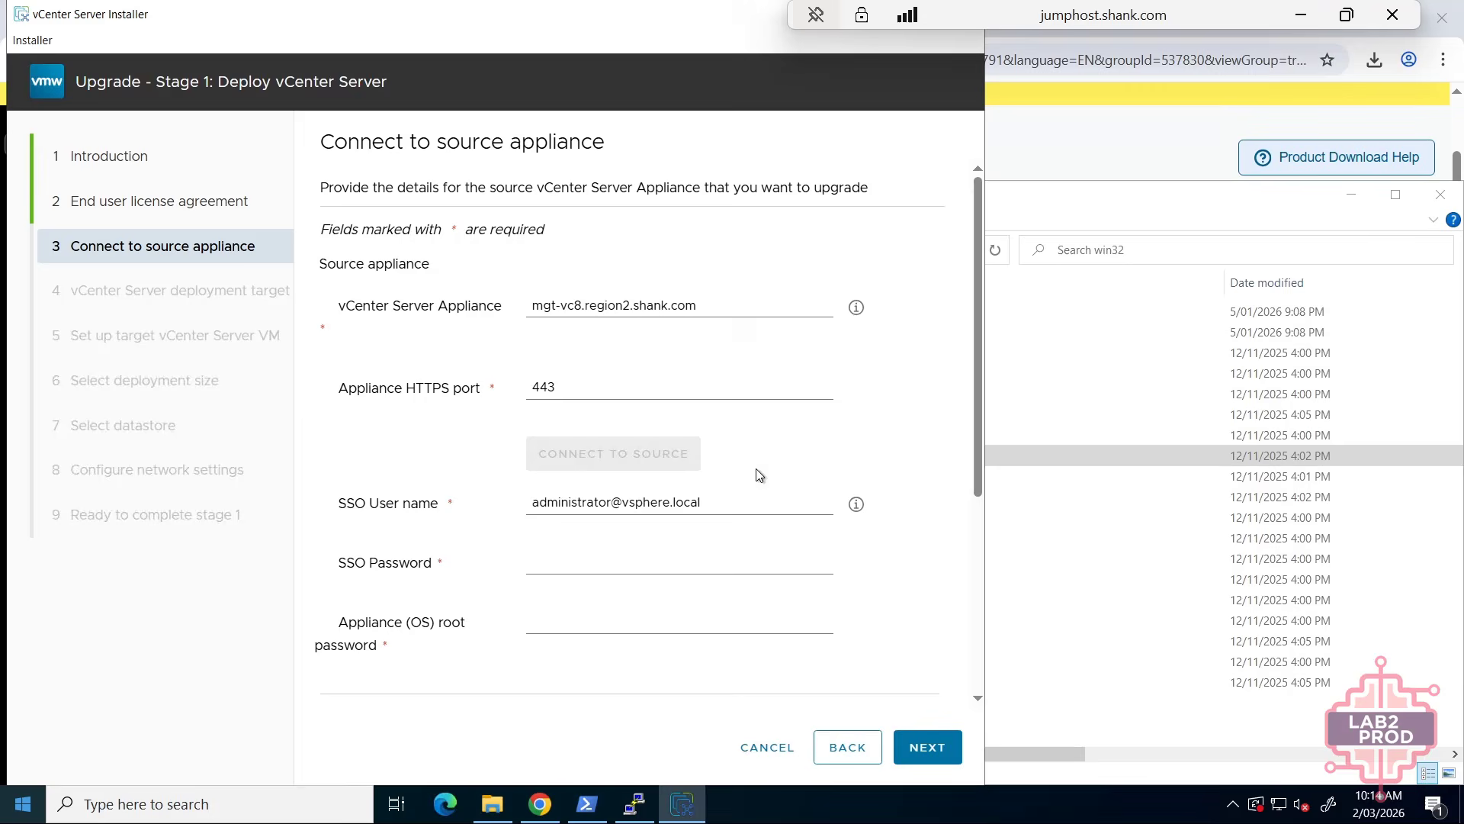
- Enter the source SSO and appliance root passwords, and specify mgt8-h2.region2.shank.com with user root and its password as the managing host
{"action": "left_click", "coordinate": [562, 572]}
{"action": "type", "text": "*********"}
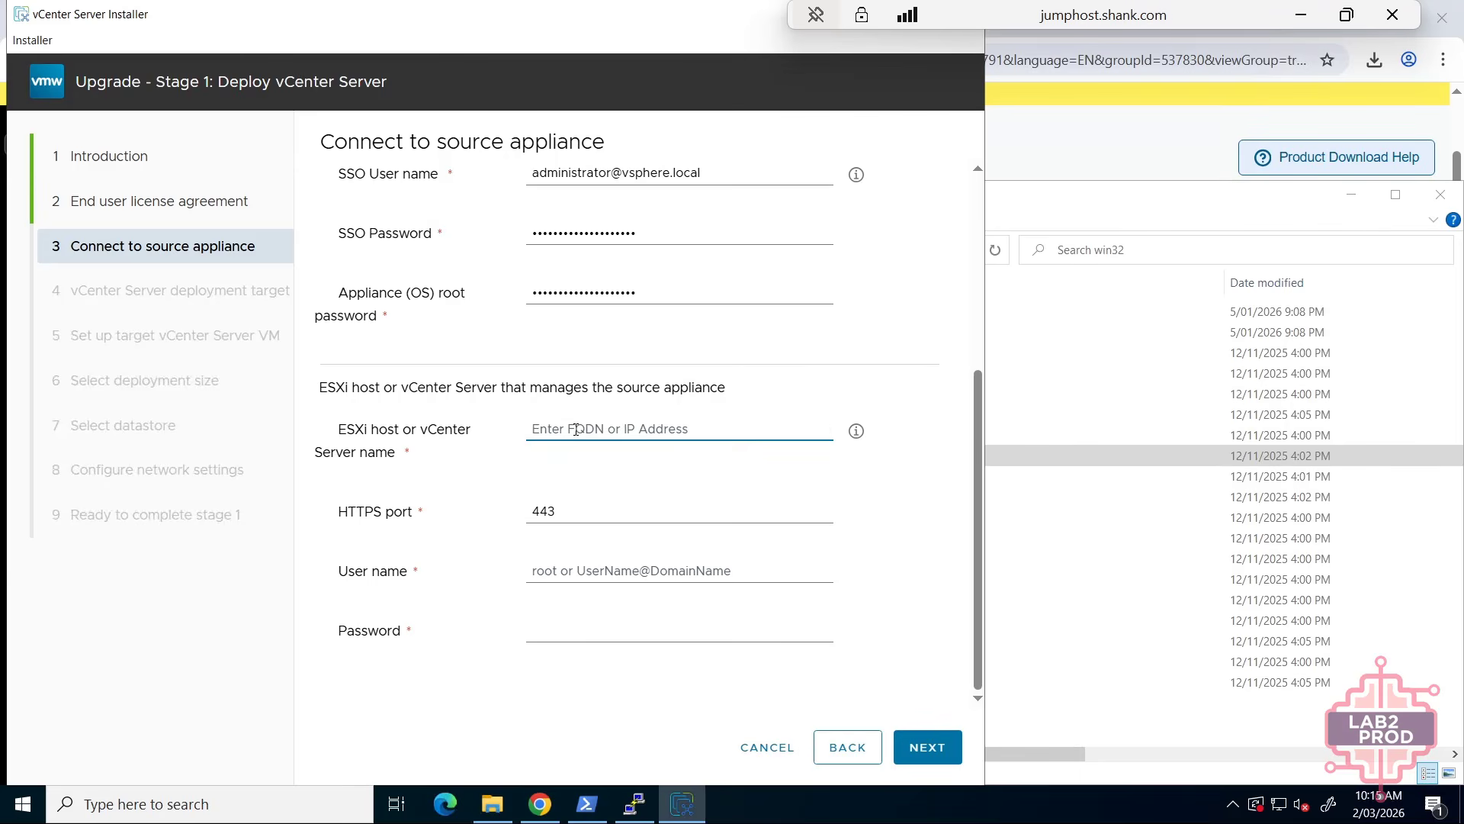
{"action": "type", "text": "mgt-"}
{"action": "key", "text": "BackSpace"}
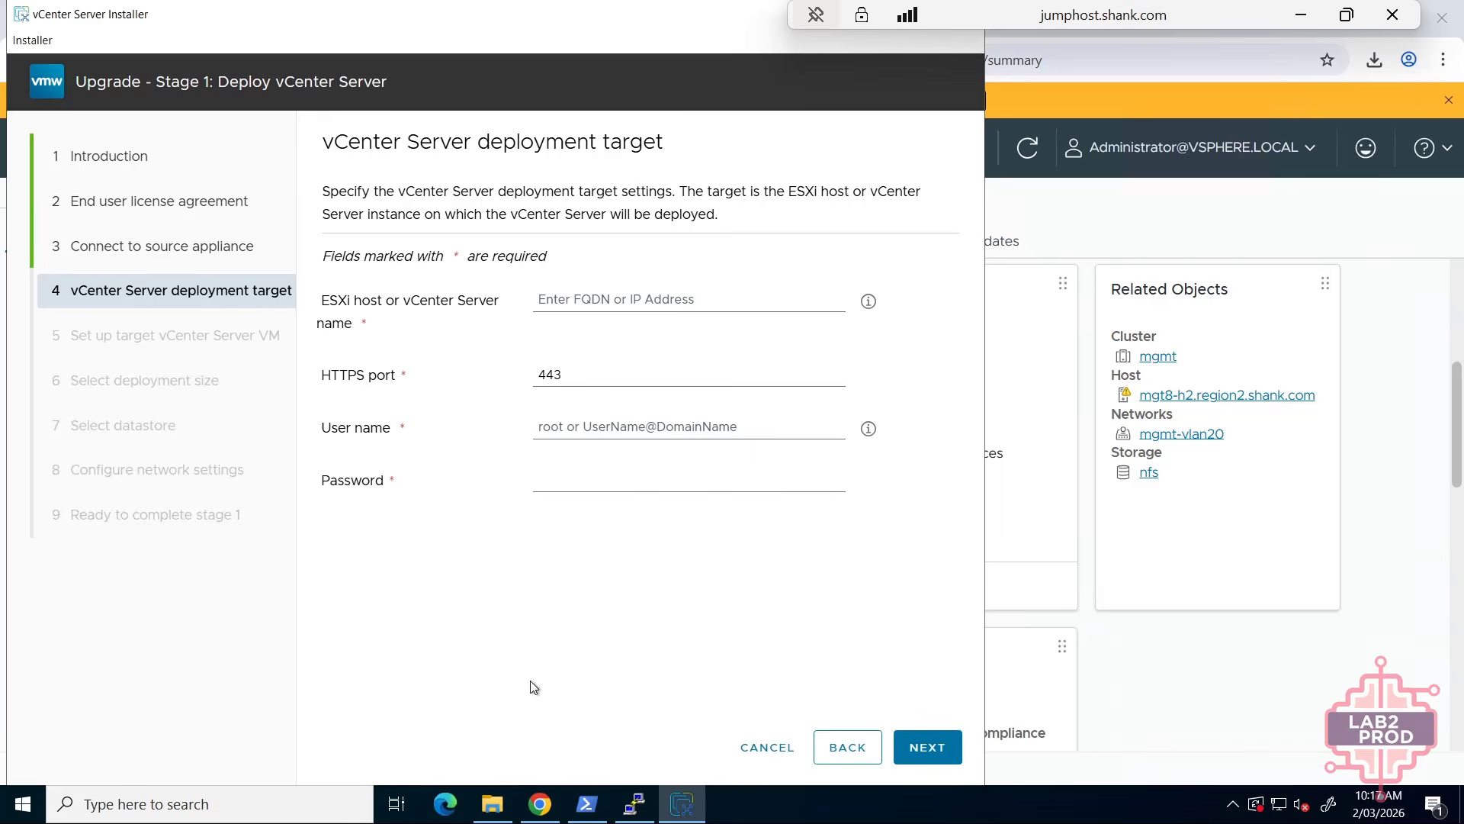
- Return to the source appliance settings and compare the managing host with the host listed for the mgt-vc8 VM in the vSphere Client
{"action": "left_click", "coordinate": [842, 745]}
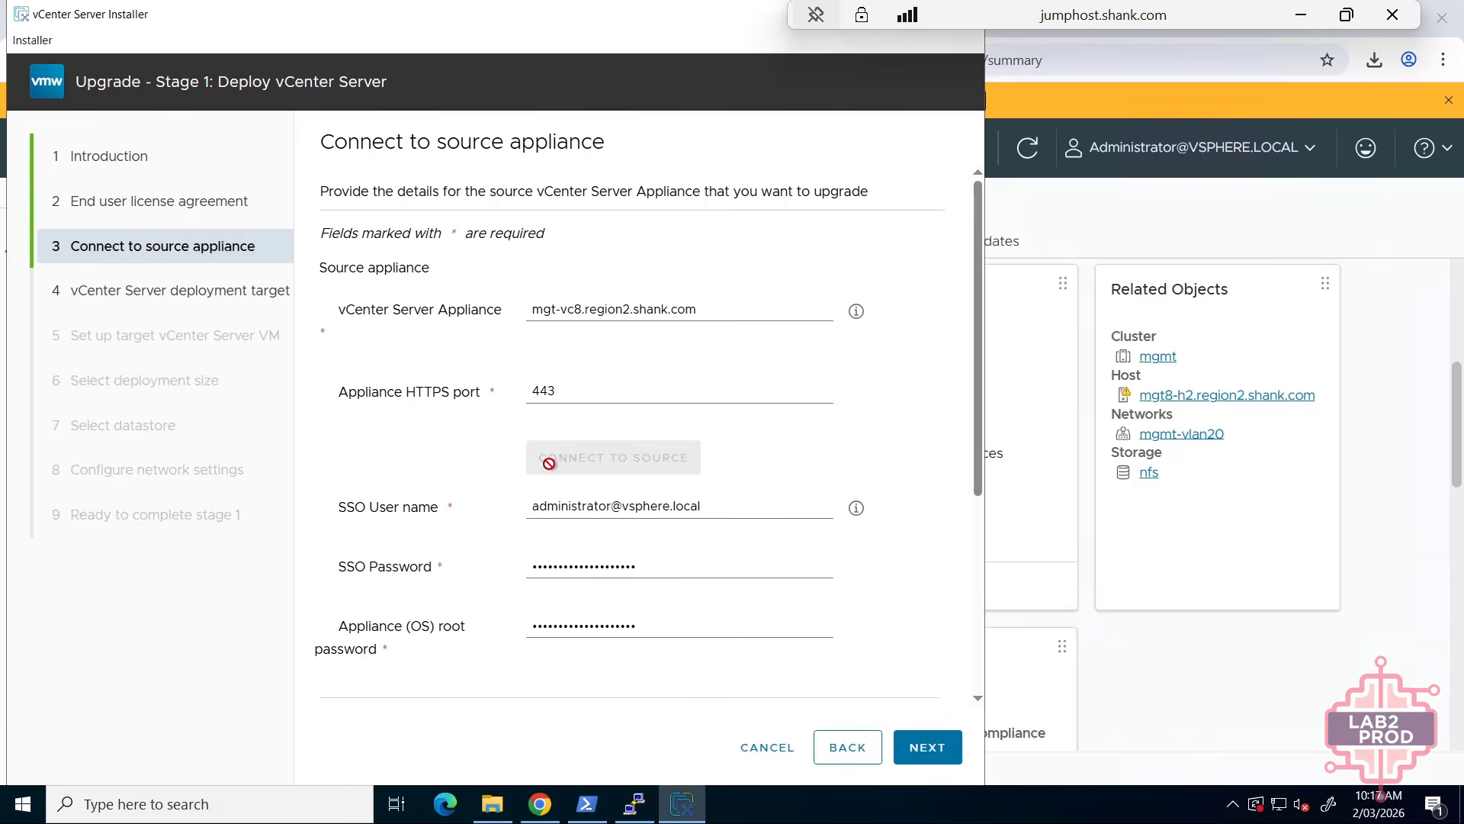
{"action": "scroll", "coordinate": [548, 499], "scroll_direction": "down", "scroll_amount": 5}
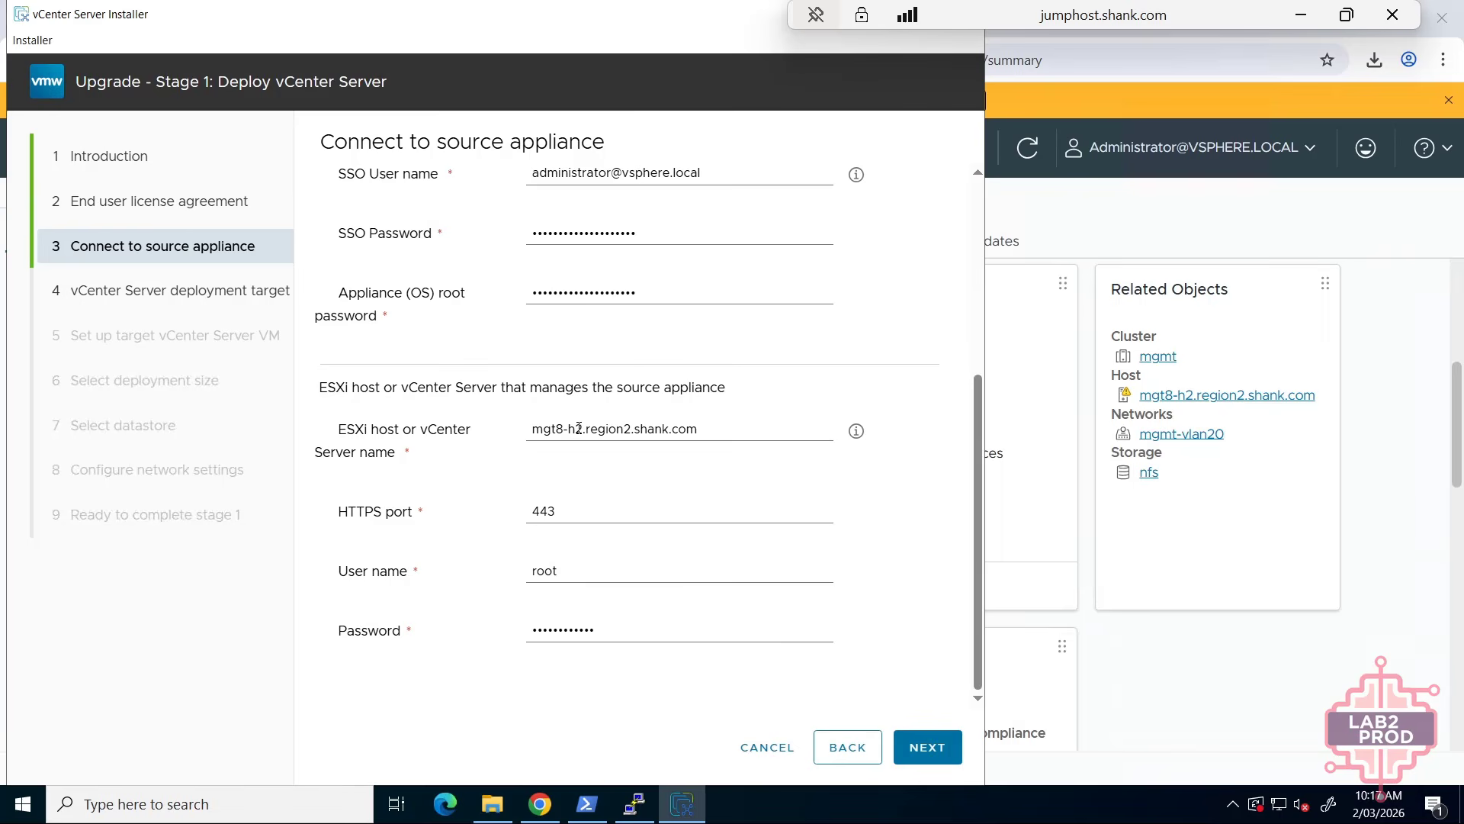
{"action": "left_click", "coordinate": [1260, 453]}
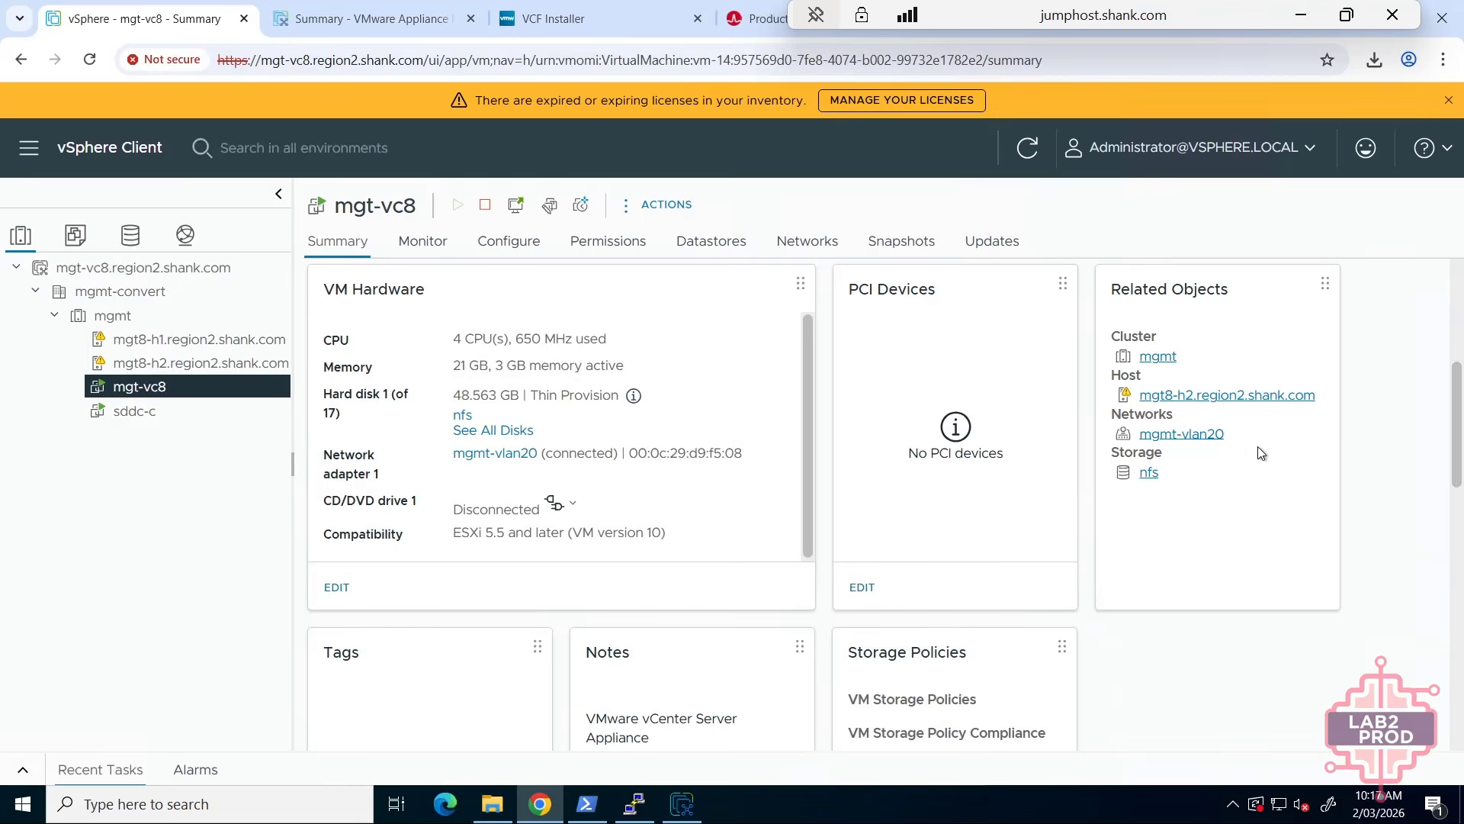
{"action": "scroll", "coordinate": [633, 395], "scroll_direction": "up", "scroll_amount": 2}
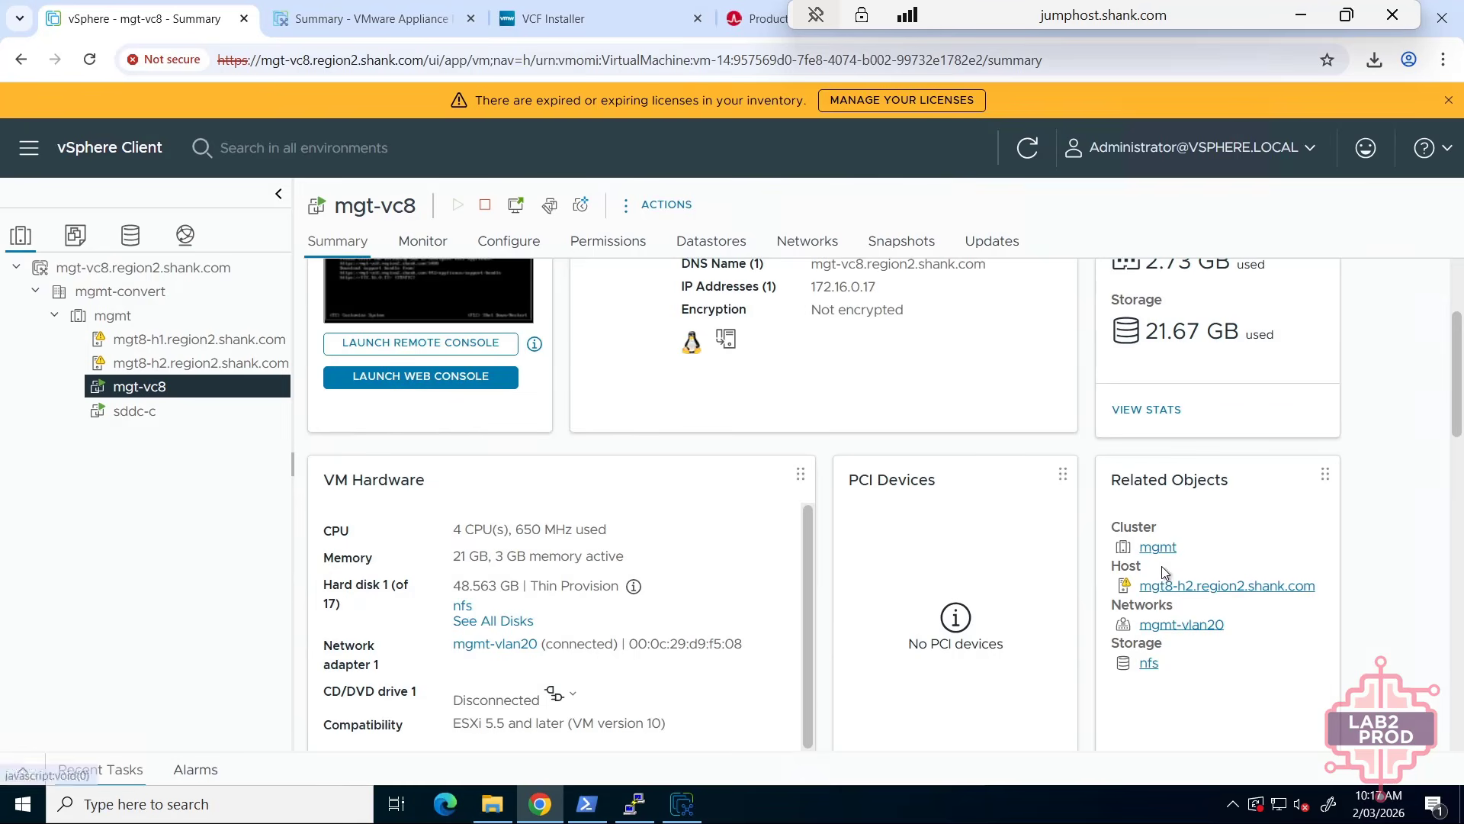
{"action": "left_click", "coordinate": [682, 804]}
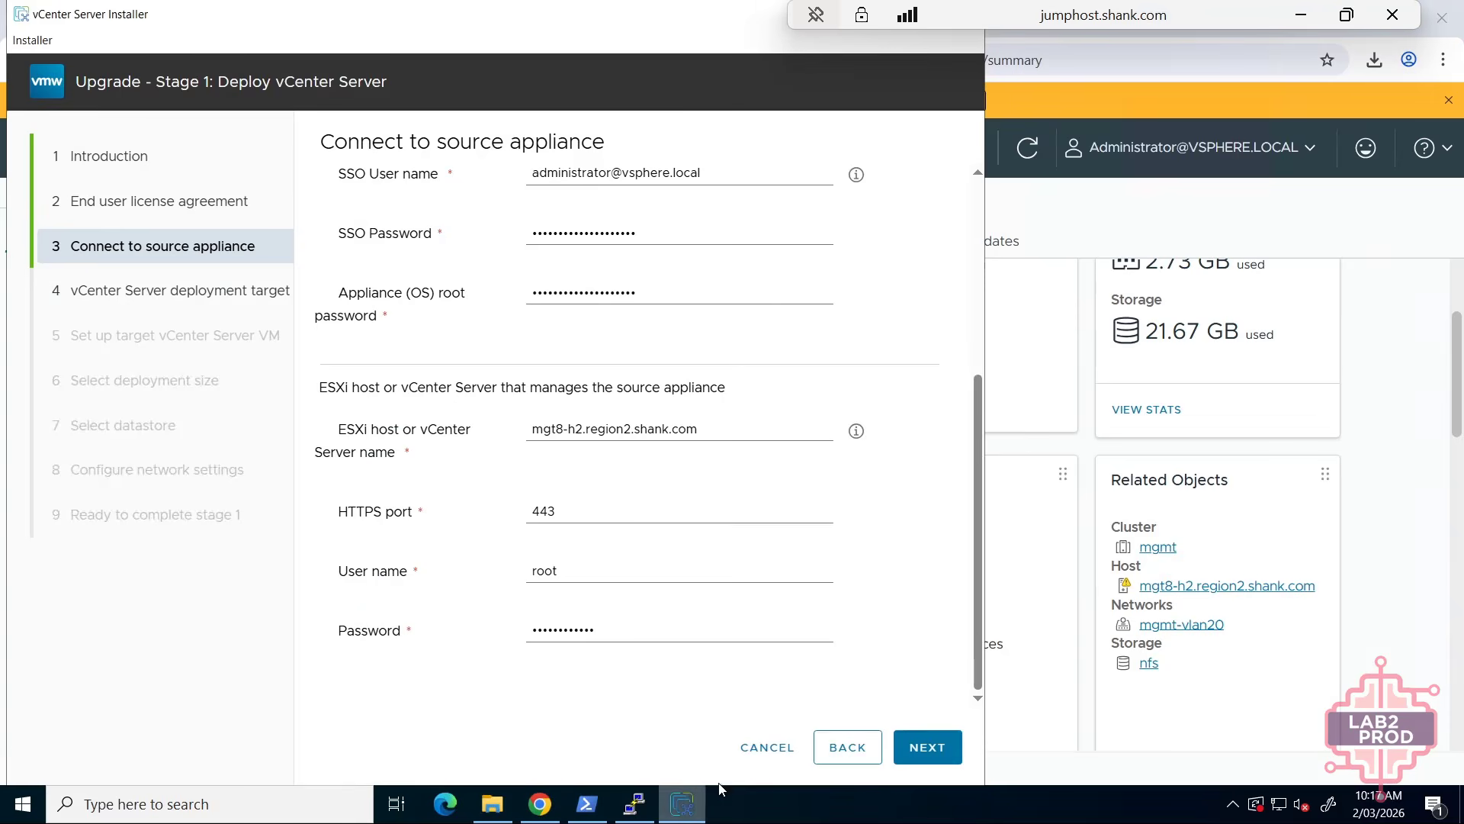
- Target mgt-vc8.region2.shank.com for the new appliance, placing it in the mgmt-convert datacenter on the mgmt cluster
{"action": "left_click", "coordinate": [914, 754]}
{"action": "left_click", "coordinate": [705, 702]}
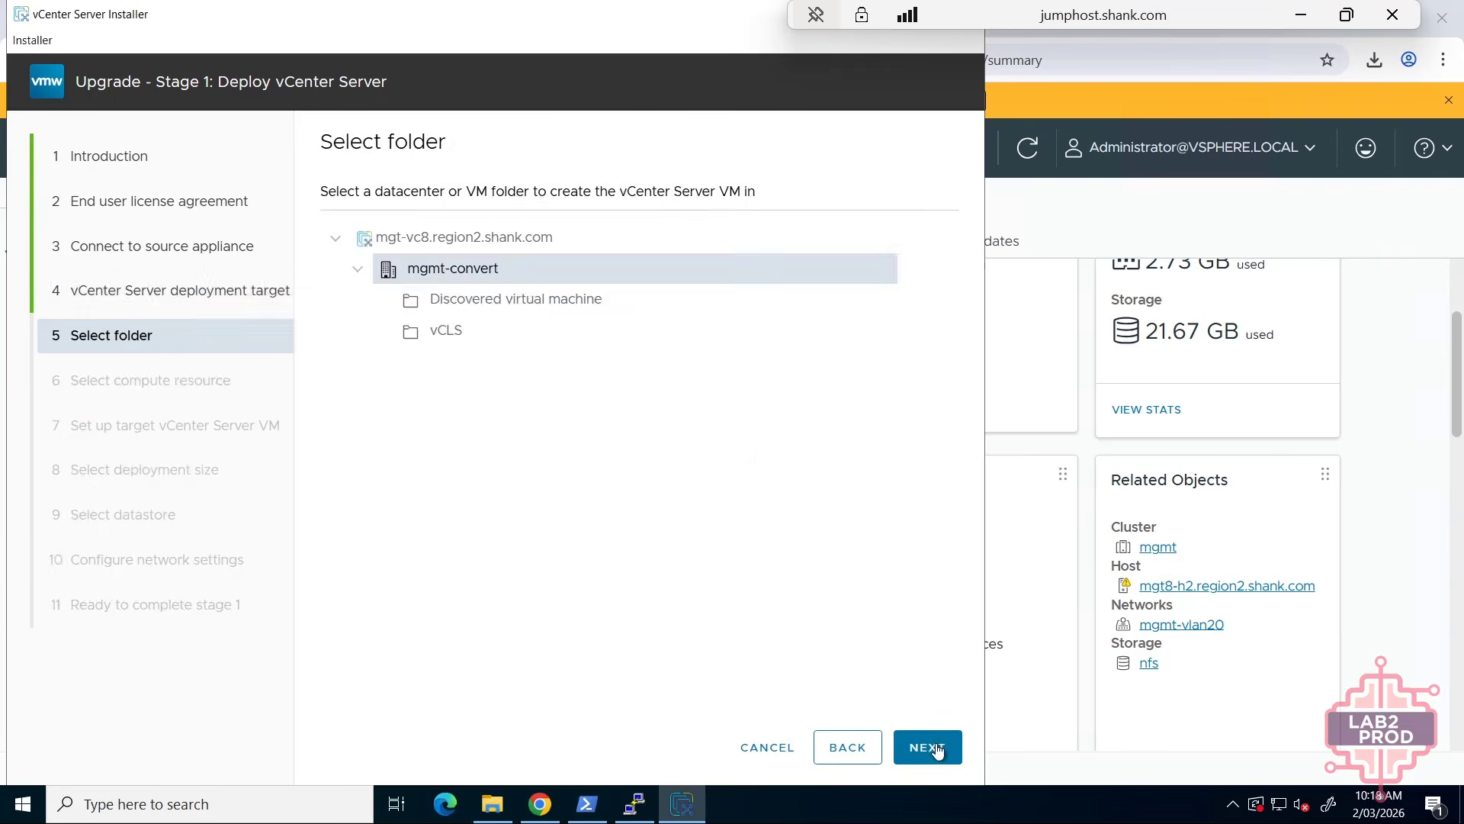
{"action": "left_click", "coordinate": [928, 747]}
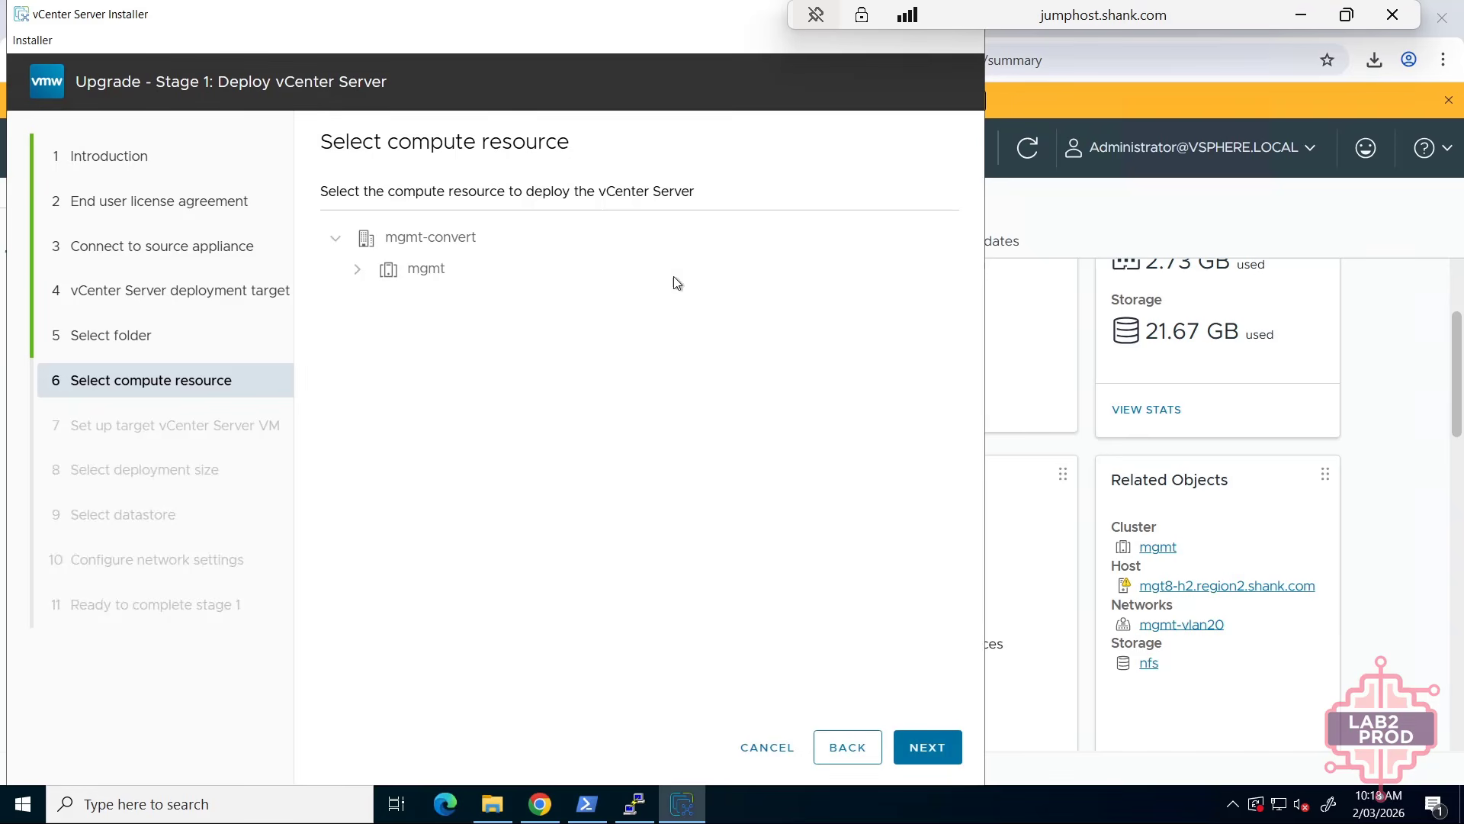
{"action": "left_click", "coordinate": [608, 272]}
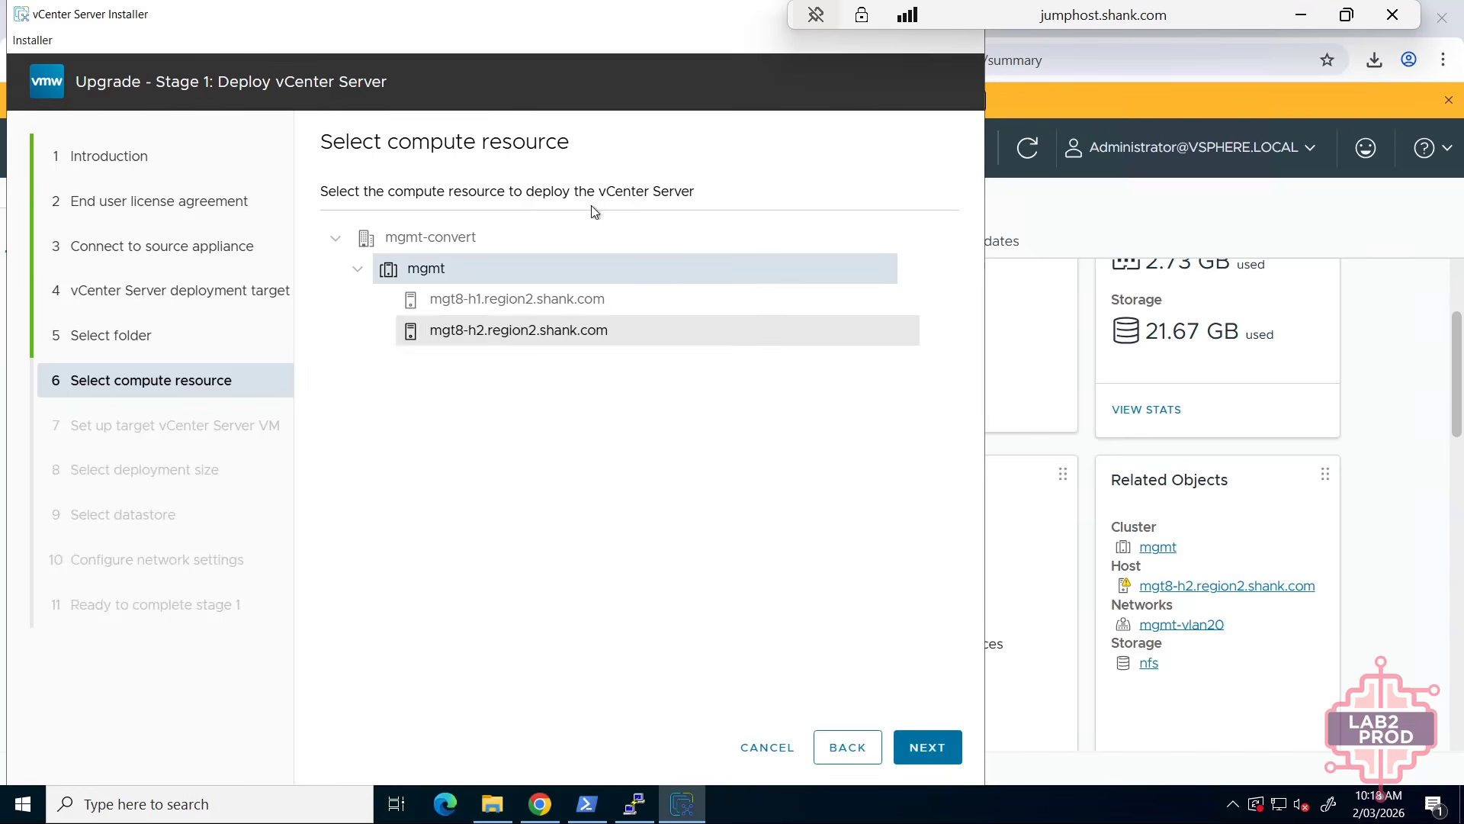
{"action": "left_click", "coordinate": [959, 752]}
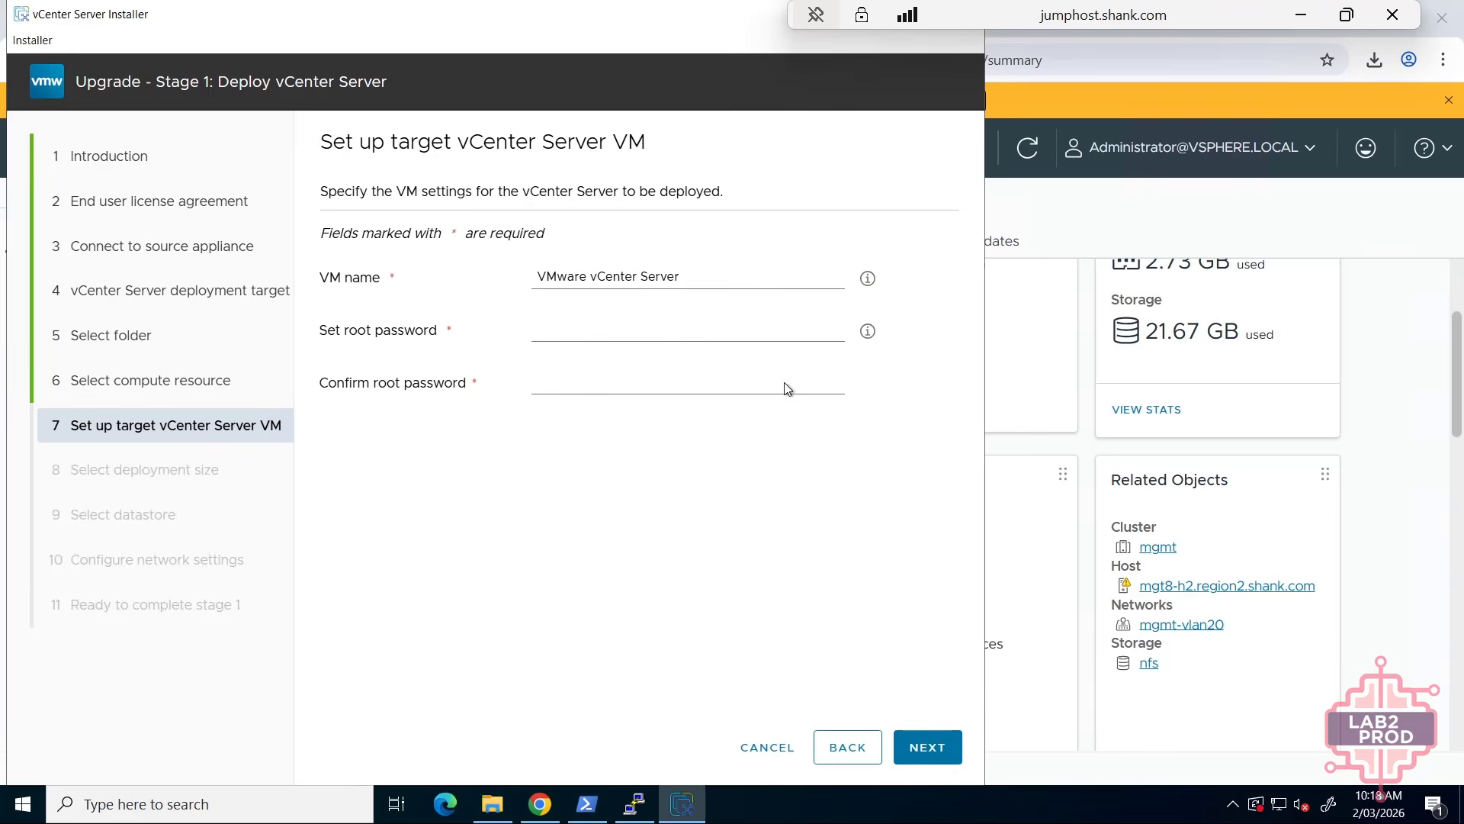
- Name the target VM mgt-vc8-new and enter and confirm its root password
{"action": "triple_click", "coordinate": [640, 276]}
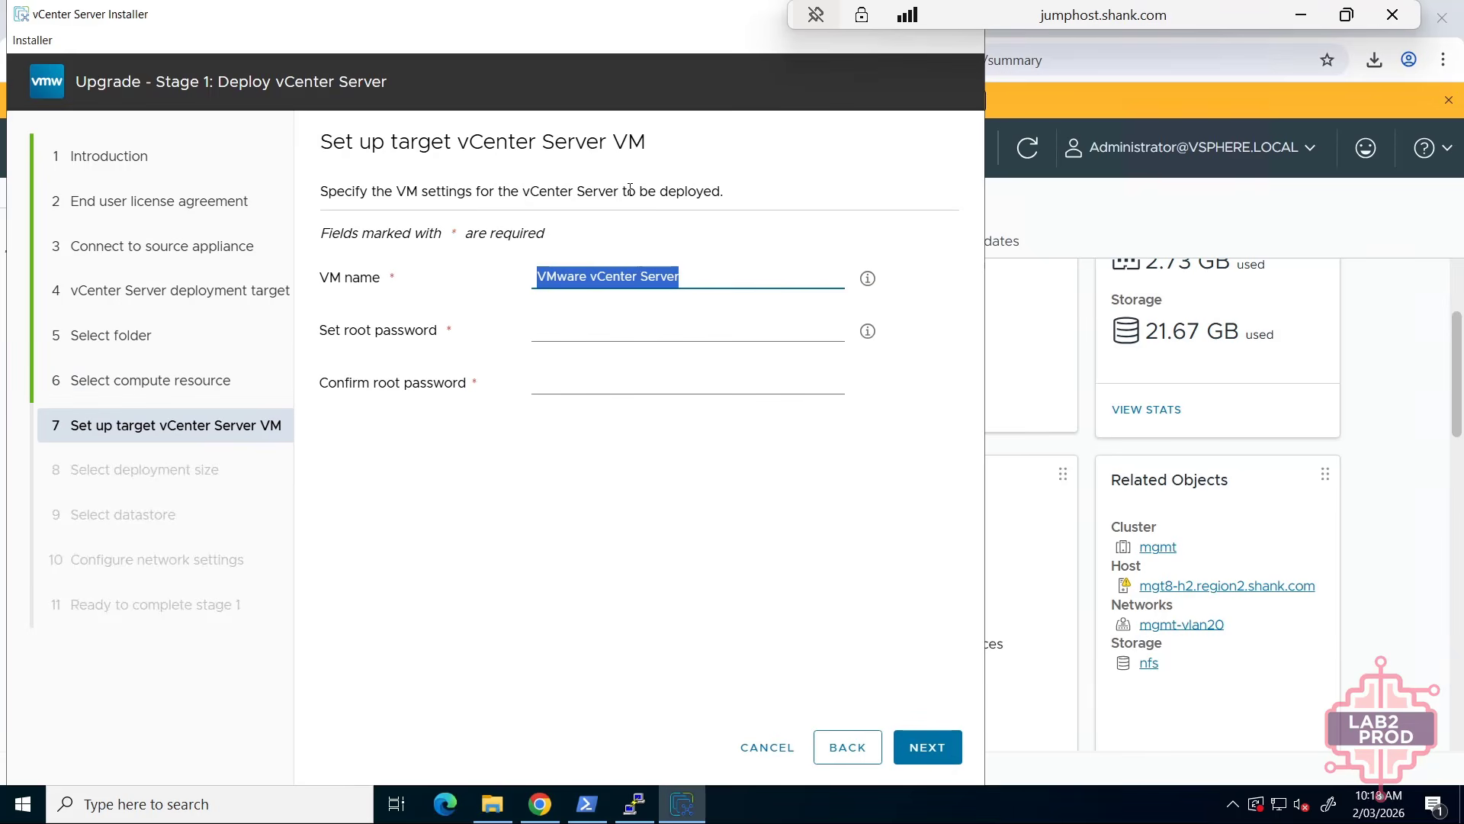
{"action": "mouse_move", "coordinate": [860, 276]}
{"action": "type", "text": "mgt"}
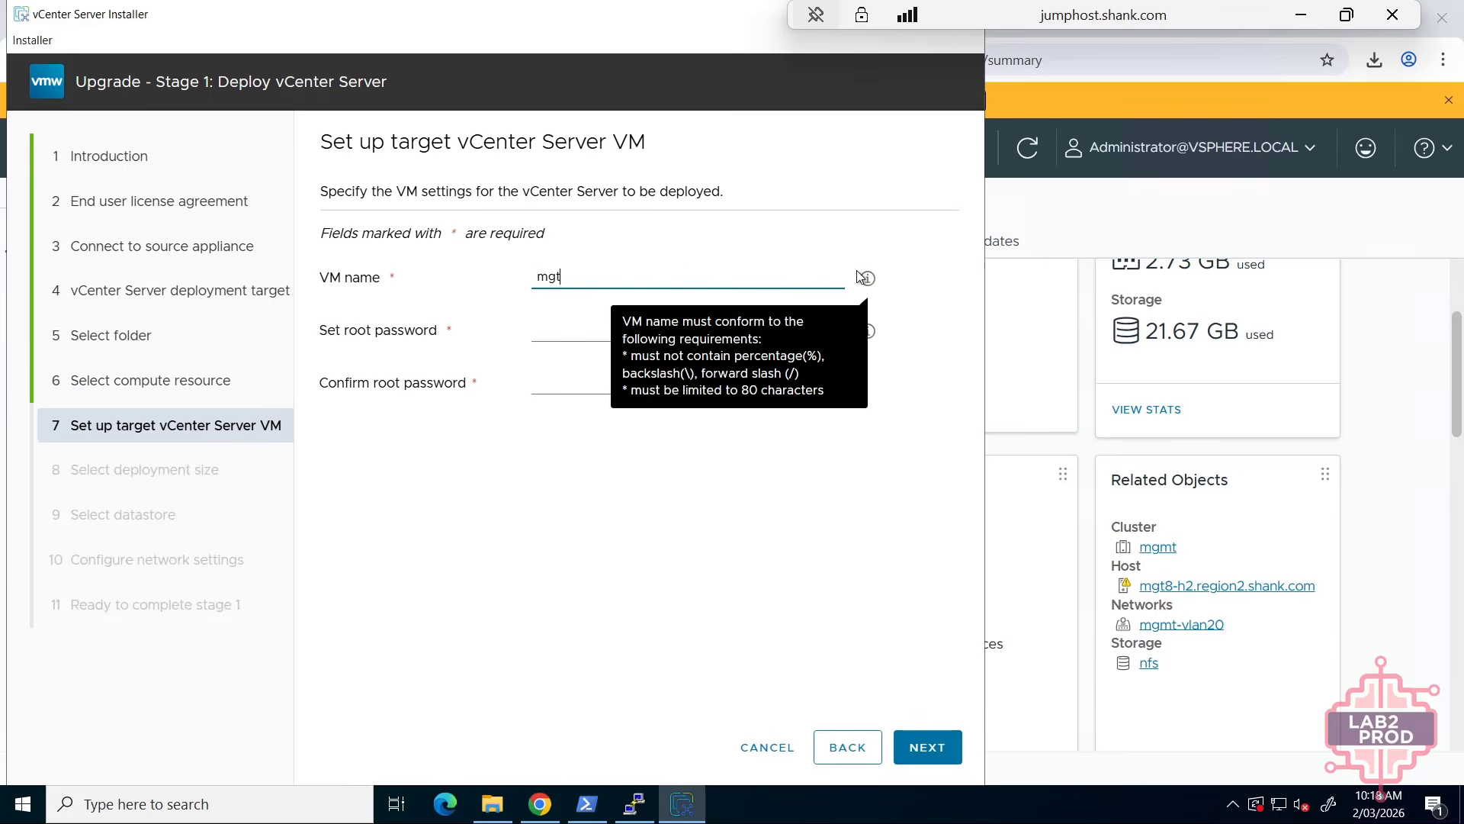
{"action": "type", "text": "-vc8-new"}
{"action": "left_click", "coordinate": [577, 330]}
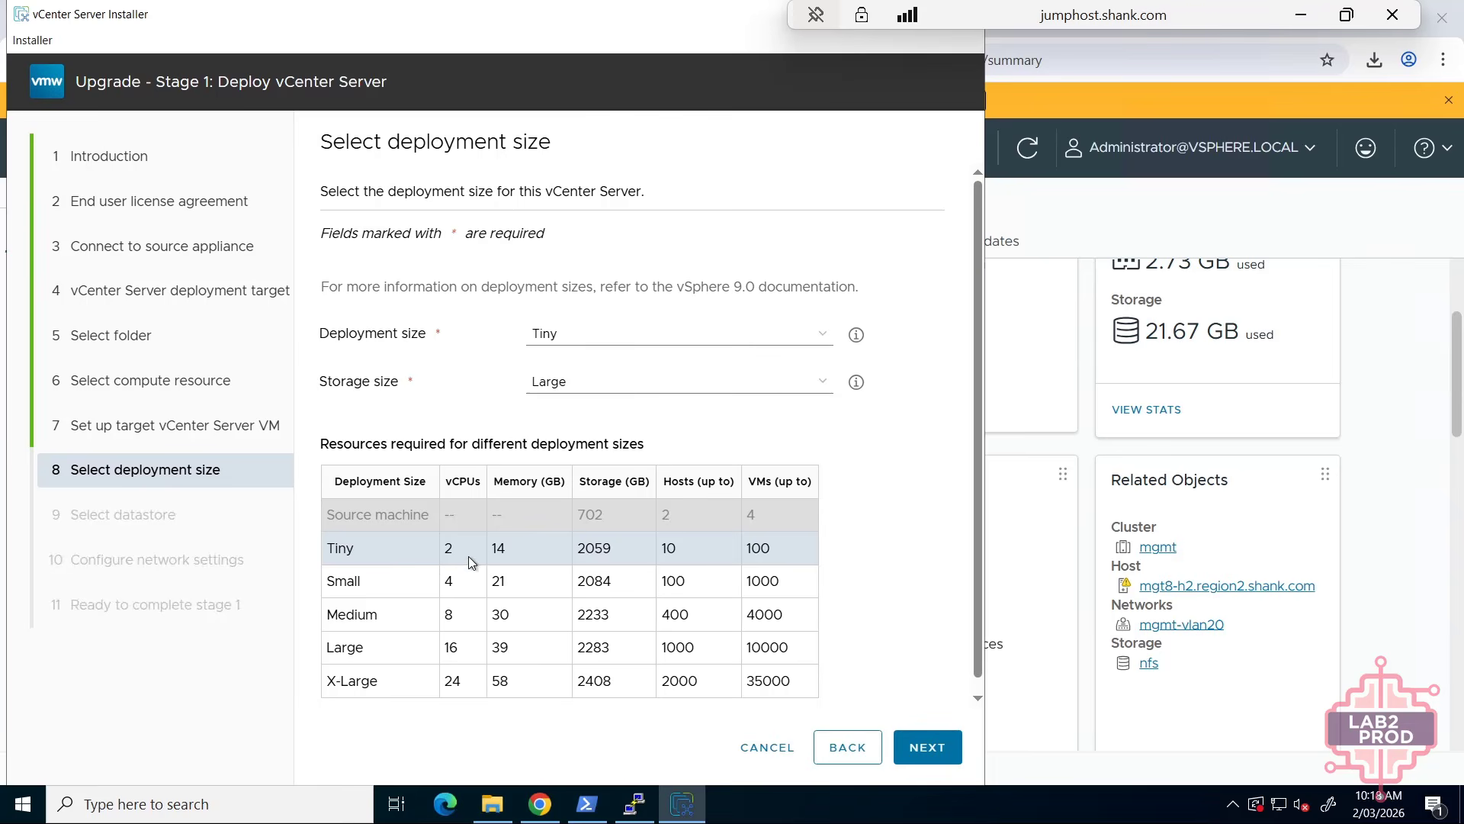
- Set the deployment size to Small with Large storage, and accept the nfs datastore in thin disk mode
{"action": "left_click", "coordinate": [564, 339]}
{"action": "left_click", "coordinate": [568, 381]}
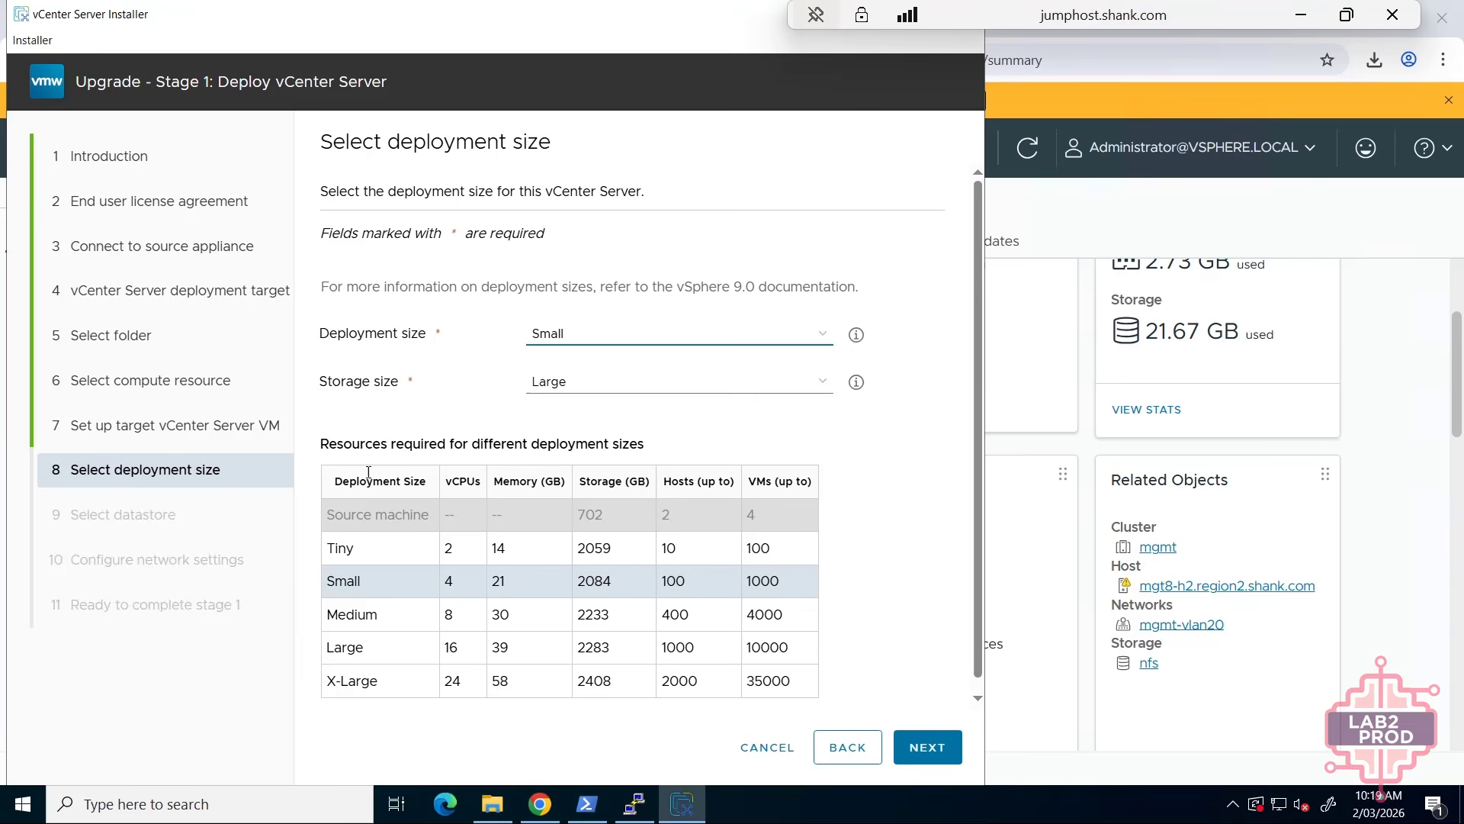
{"action": "left_click", "coordinate": [920, 765]}
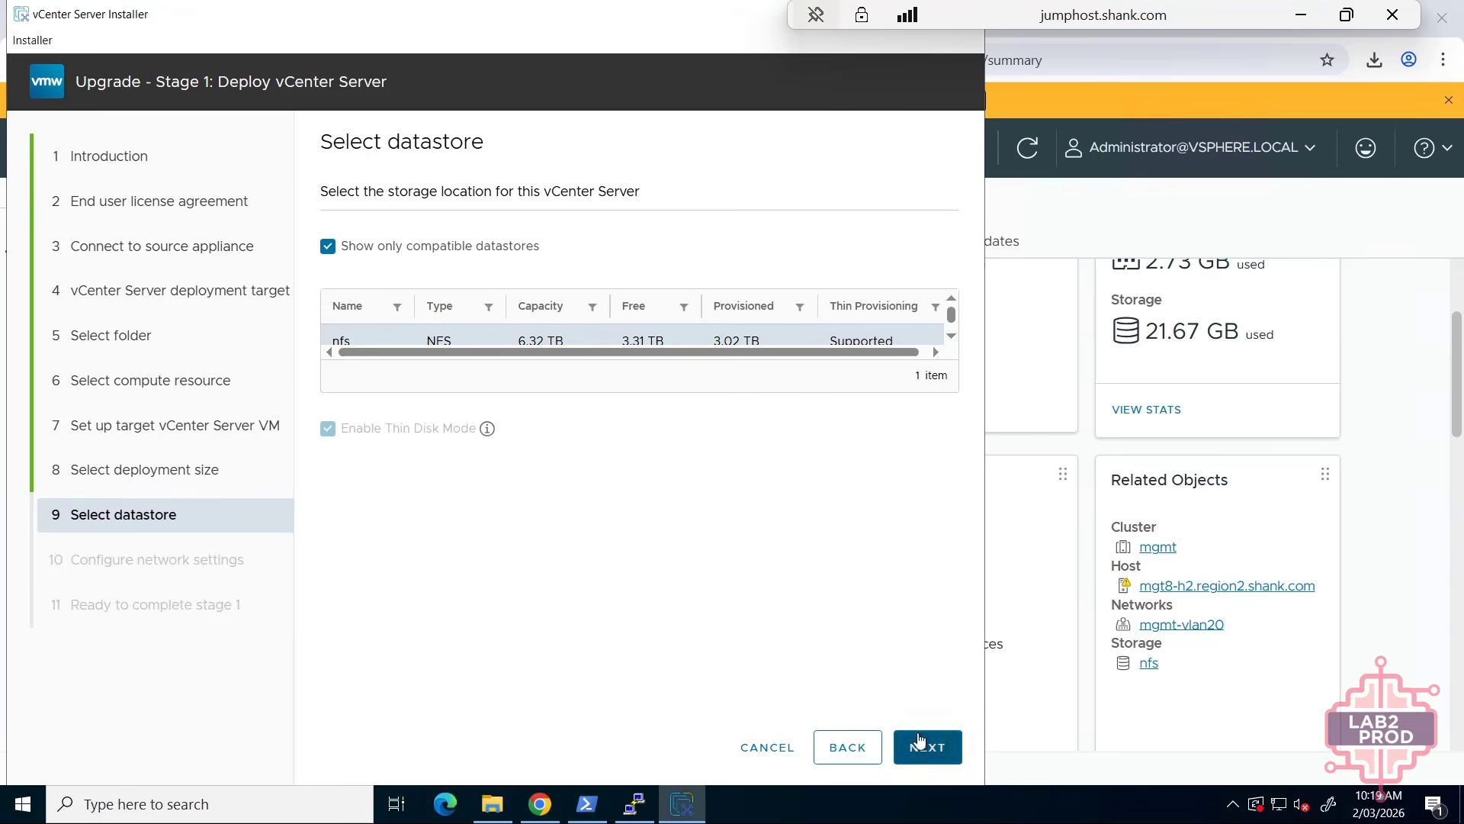
{"action": "left_click", "coordinate": [925, 754]}
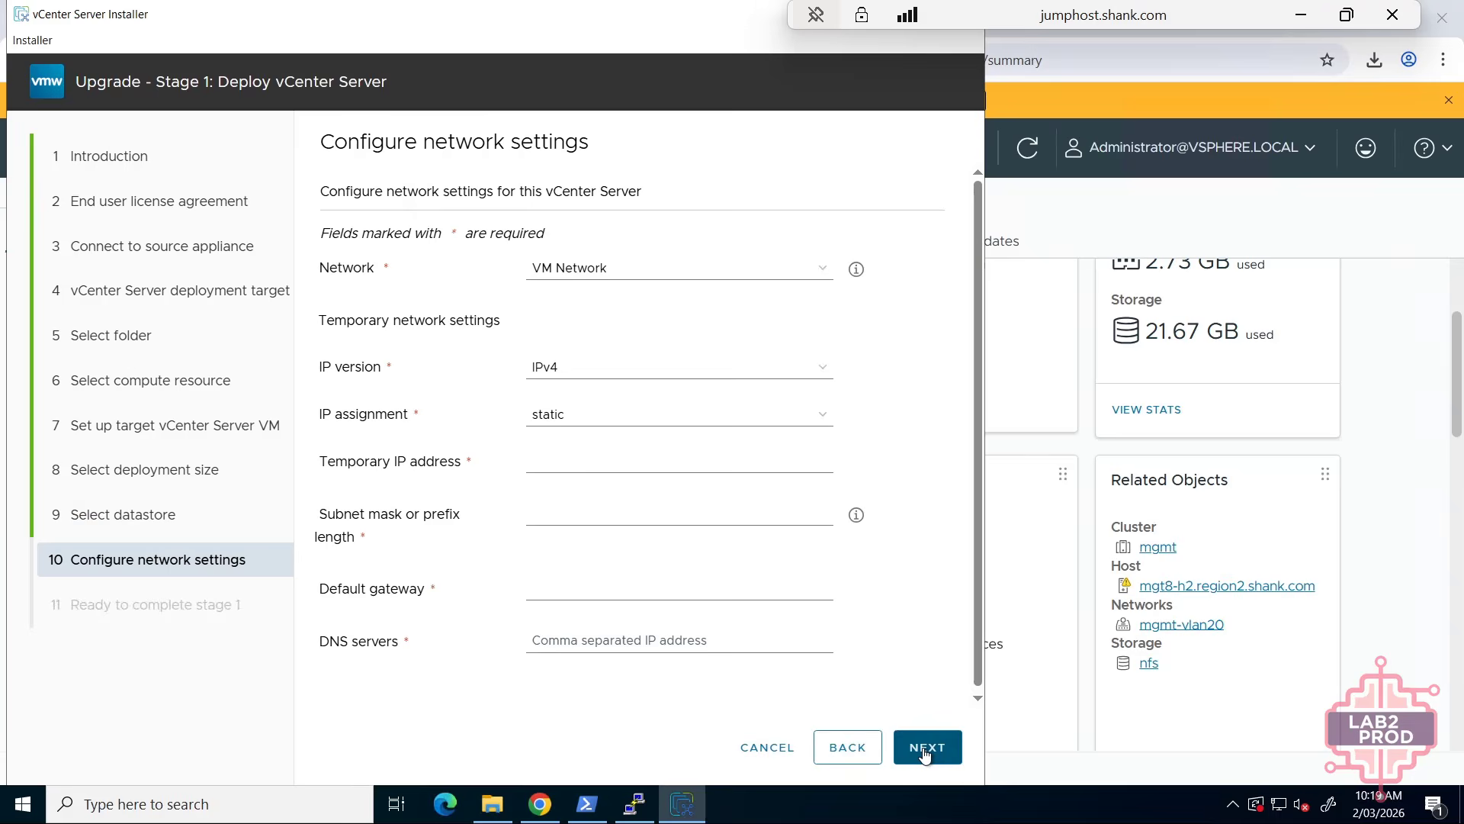
- Configure network mgmt-vlan20 with temporary static IP 172.16.0.35, mask 255.255.255.0, gateway 172.16.0.1 and DNS 192.168.63.101, and start the stage 1 deployment
{"action": "left_click", "coordinate": [647, 271]}
{"action": "left_click", "coordinate": [625, 290]}
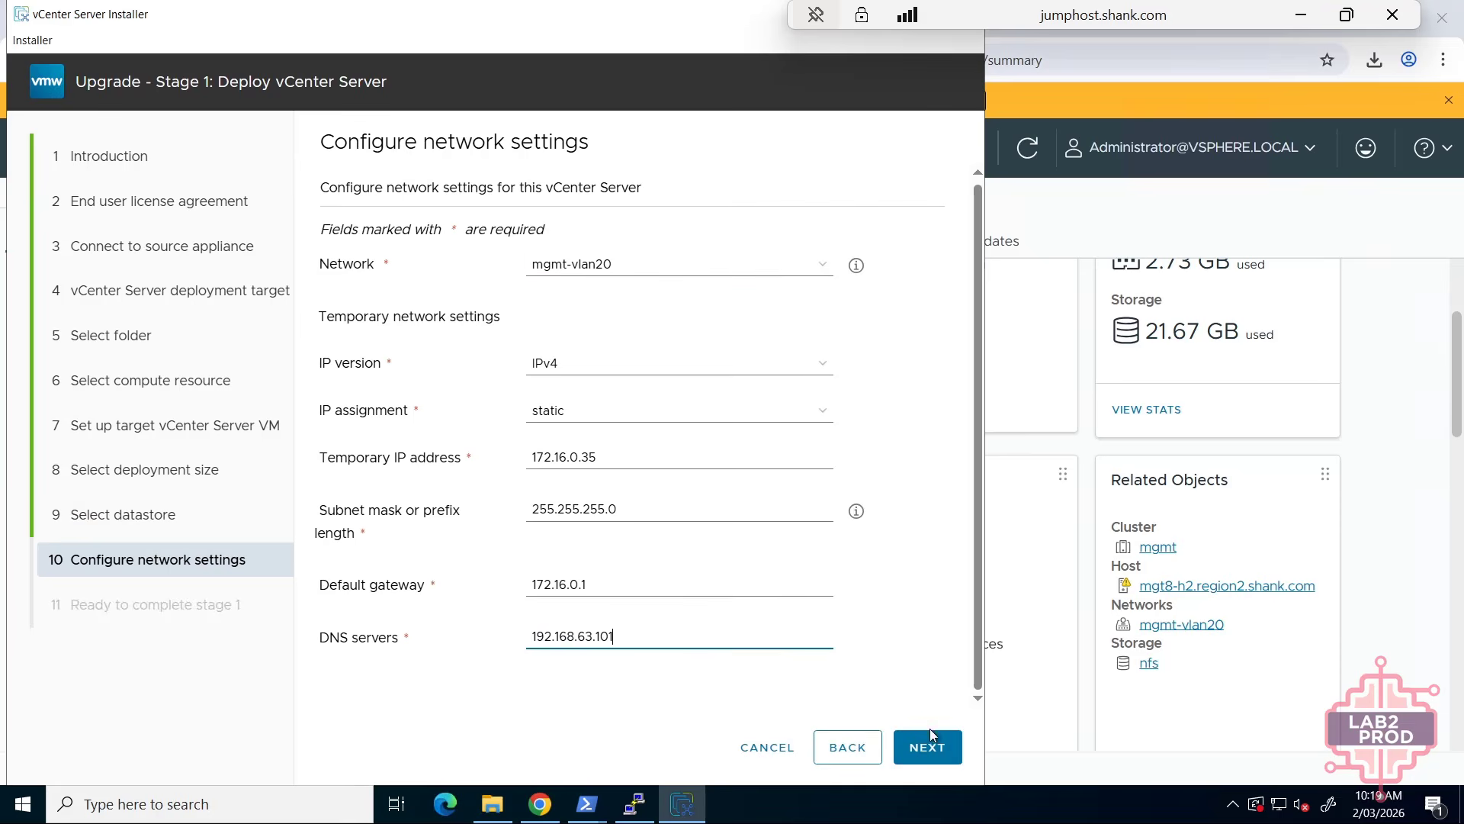
{"action": "left_click", "coordinate": [928, 747]}
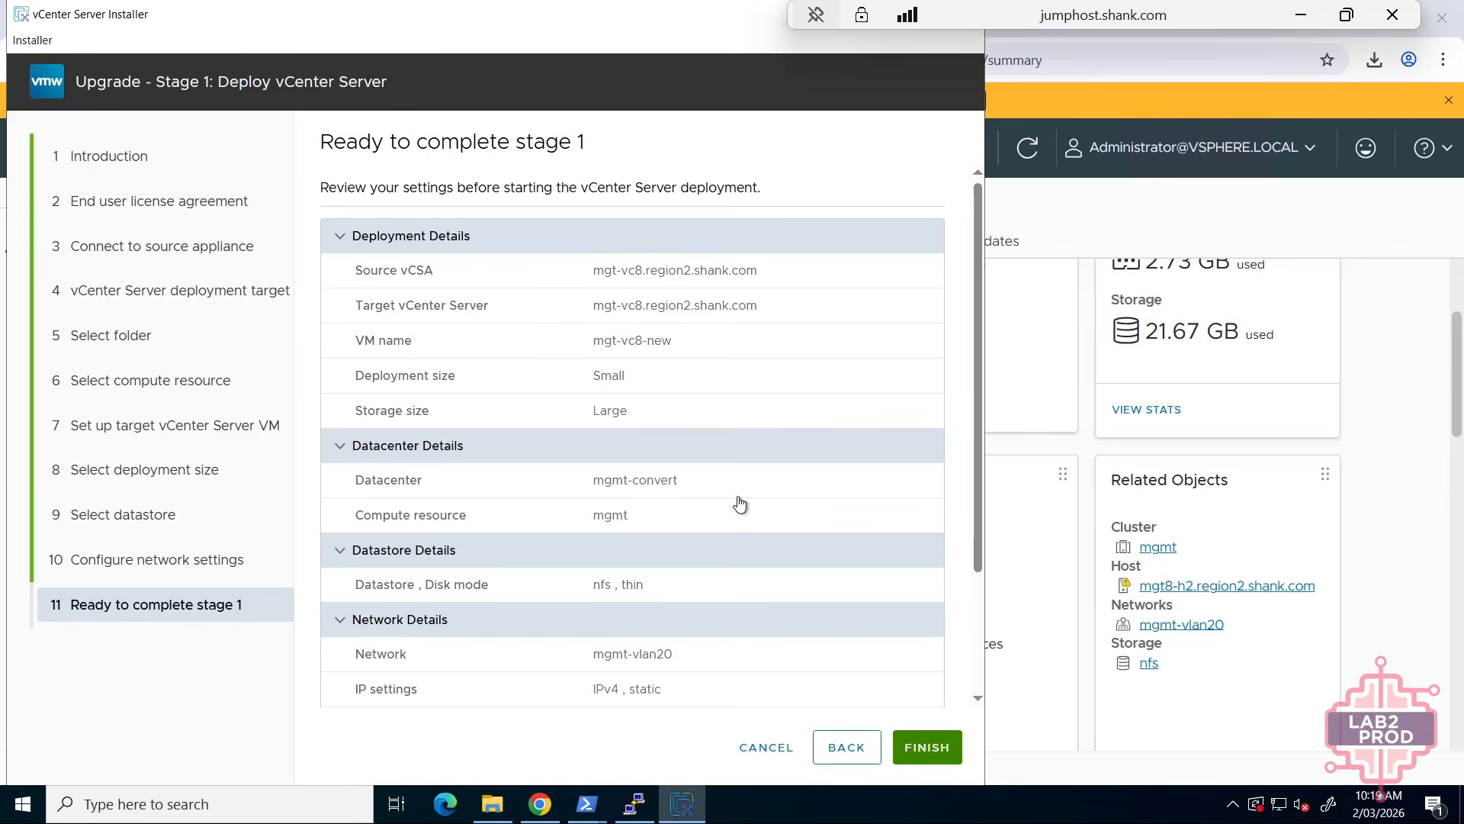
{"action": "left_click", "coordinate": [927, 747]}
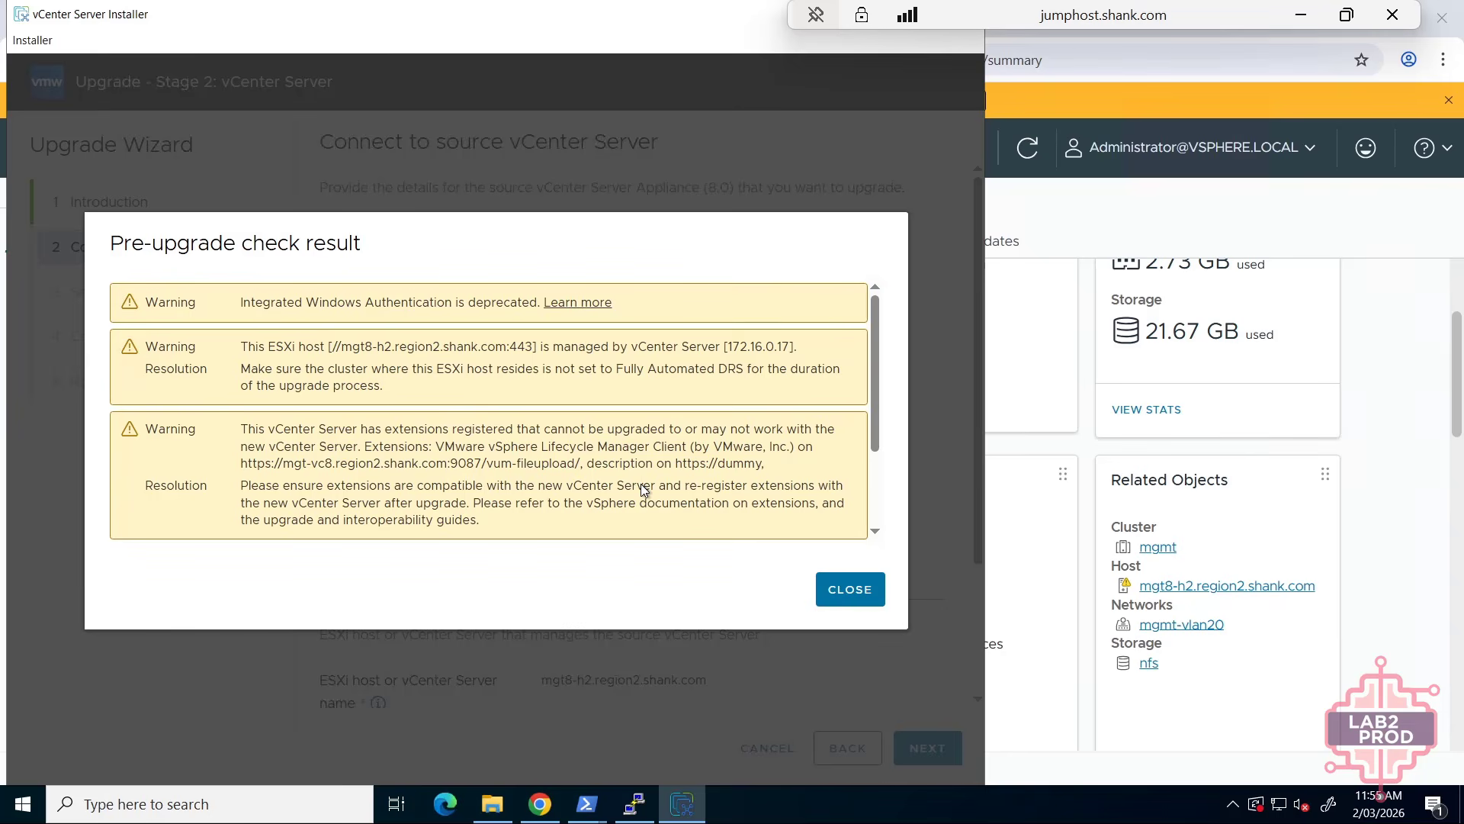
- Review and dismiss the pre-upgrade check warnings, and choose to copy only Configuration and Inventory data from the source vCenter
{"action": "left_click", "coordinate": [876, 492]}
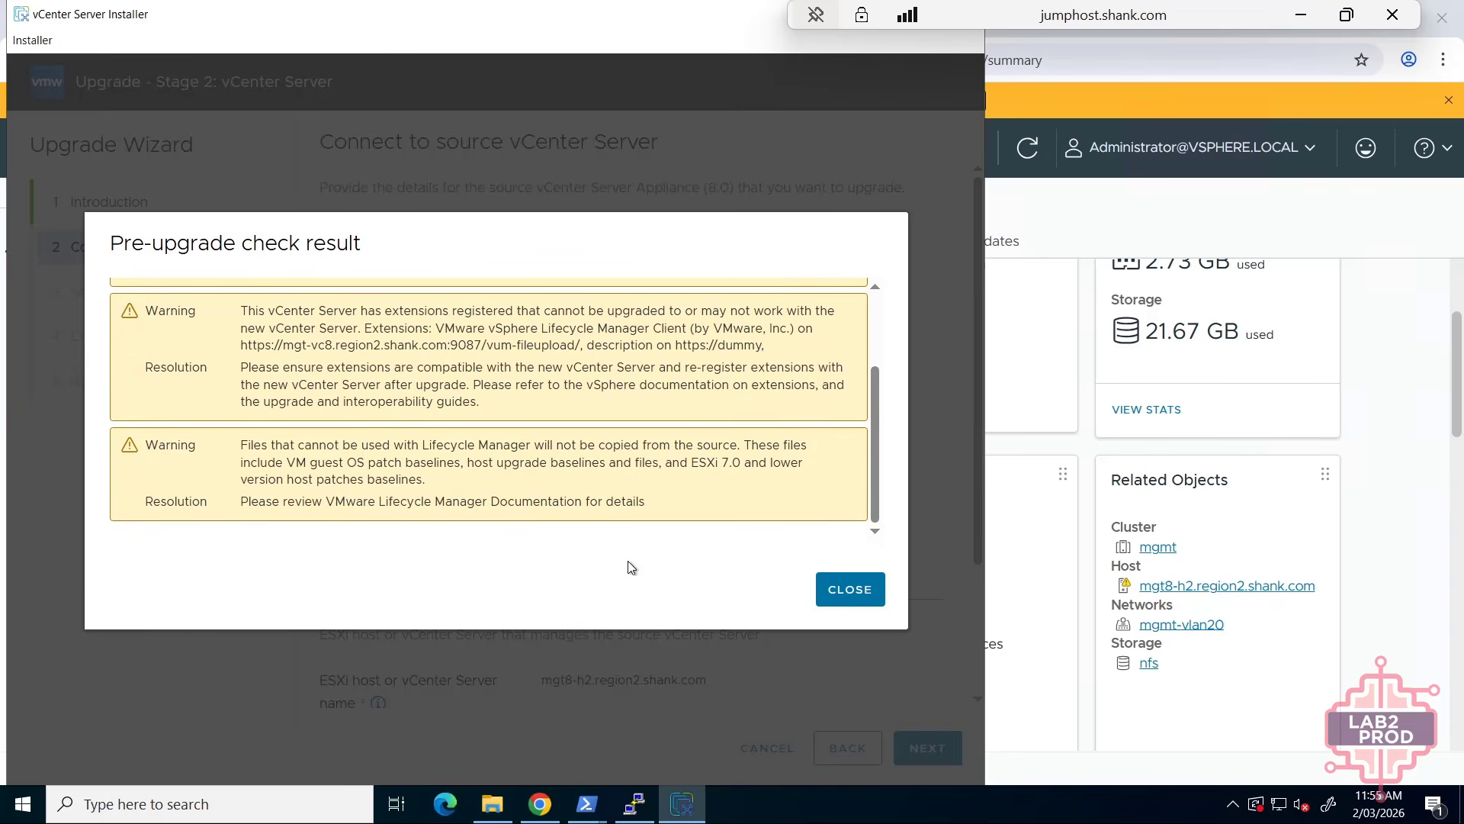
{"action": "left_click", "coordinate": [836, 594]}
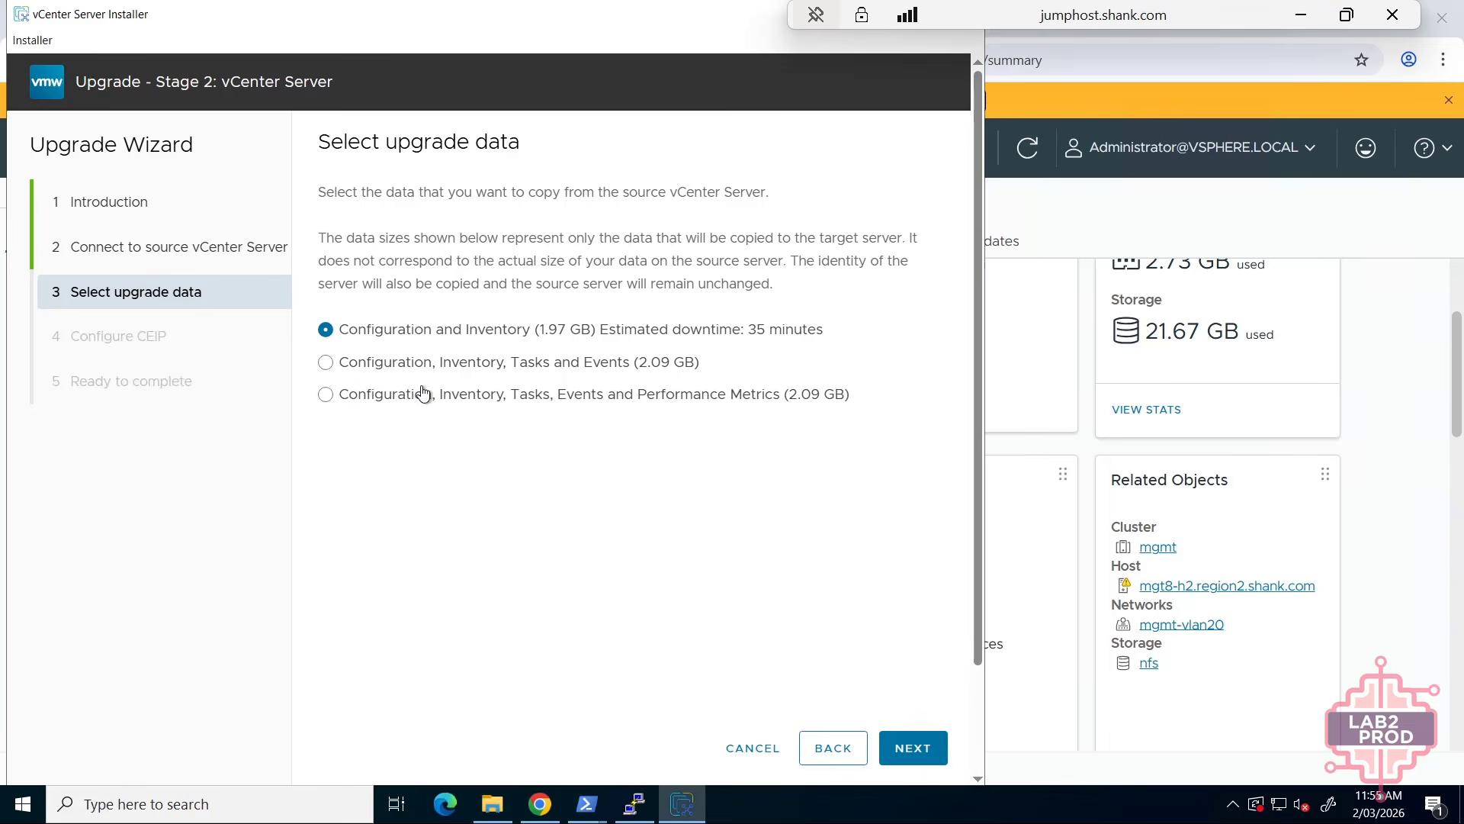
{"action": "left_click", "coordinate": [326, 329]}
{"action": "left_click", "coordinate": [924, 742]}
{"action": "left_click", "coordinate": [900, 750]}
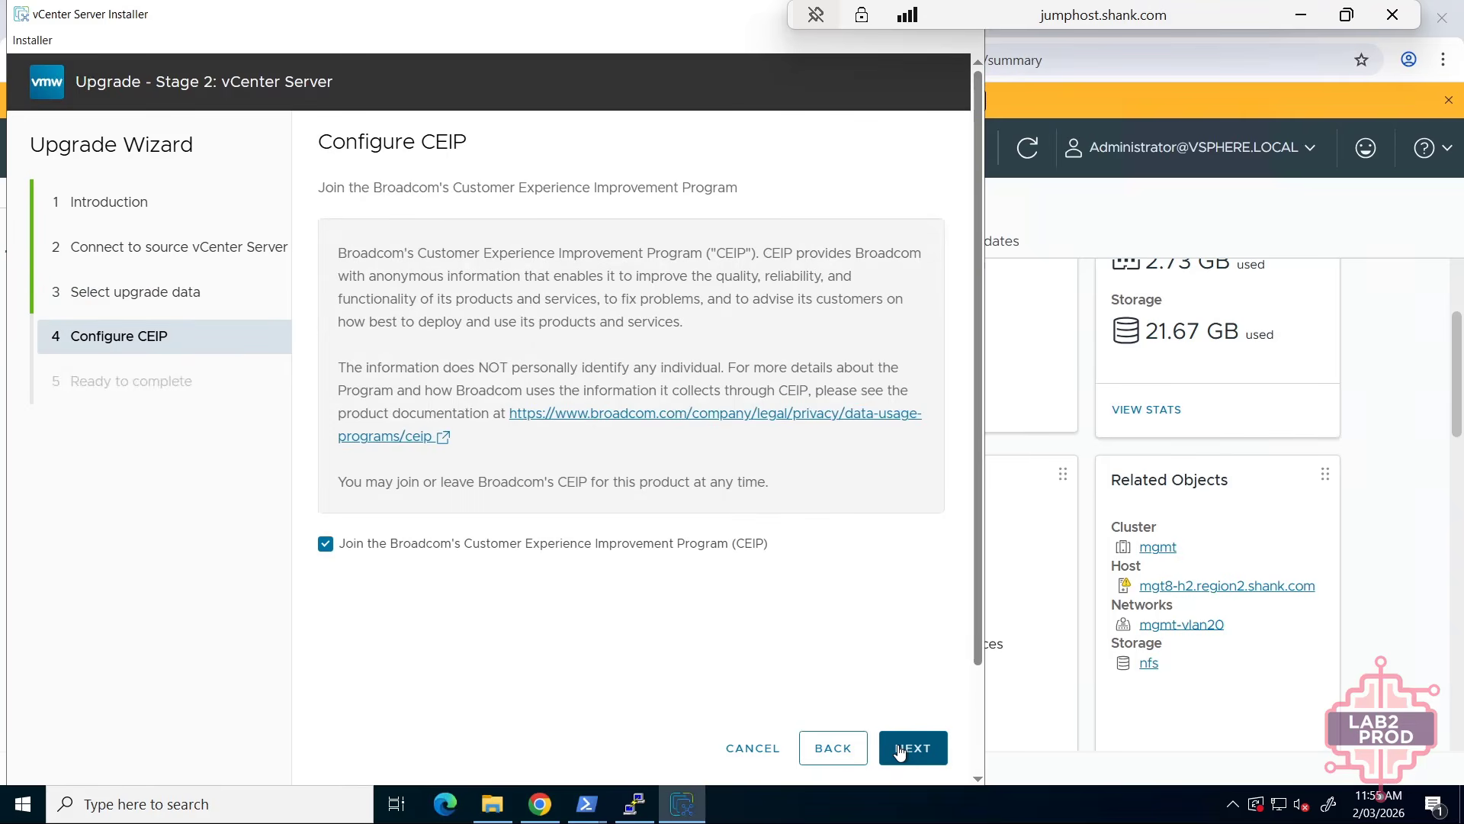
- Opt out of the Customer Experience Improvement Program, acknowledge the source vCenter backup, and submit the stage 2 upgrade
{"action": "left_click", "coordinate": [537, 546]}
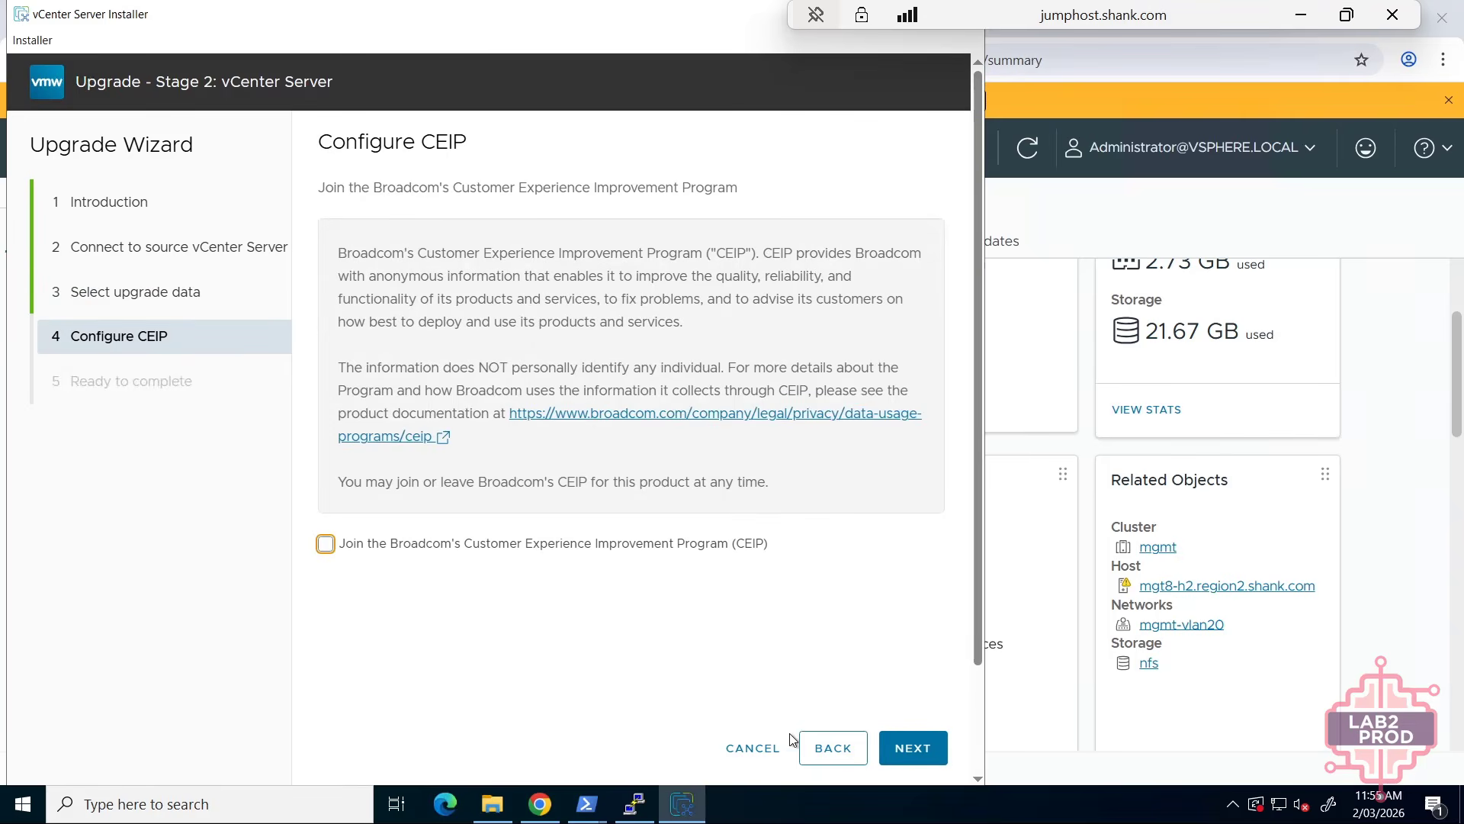
{"action": "left_click", "coordinate": [895, 750]}
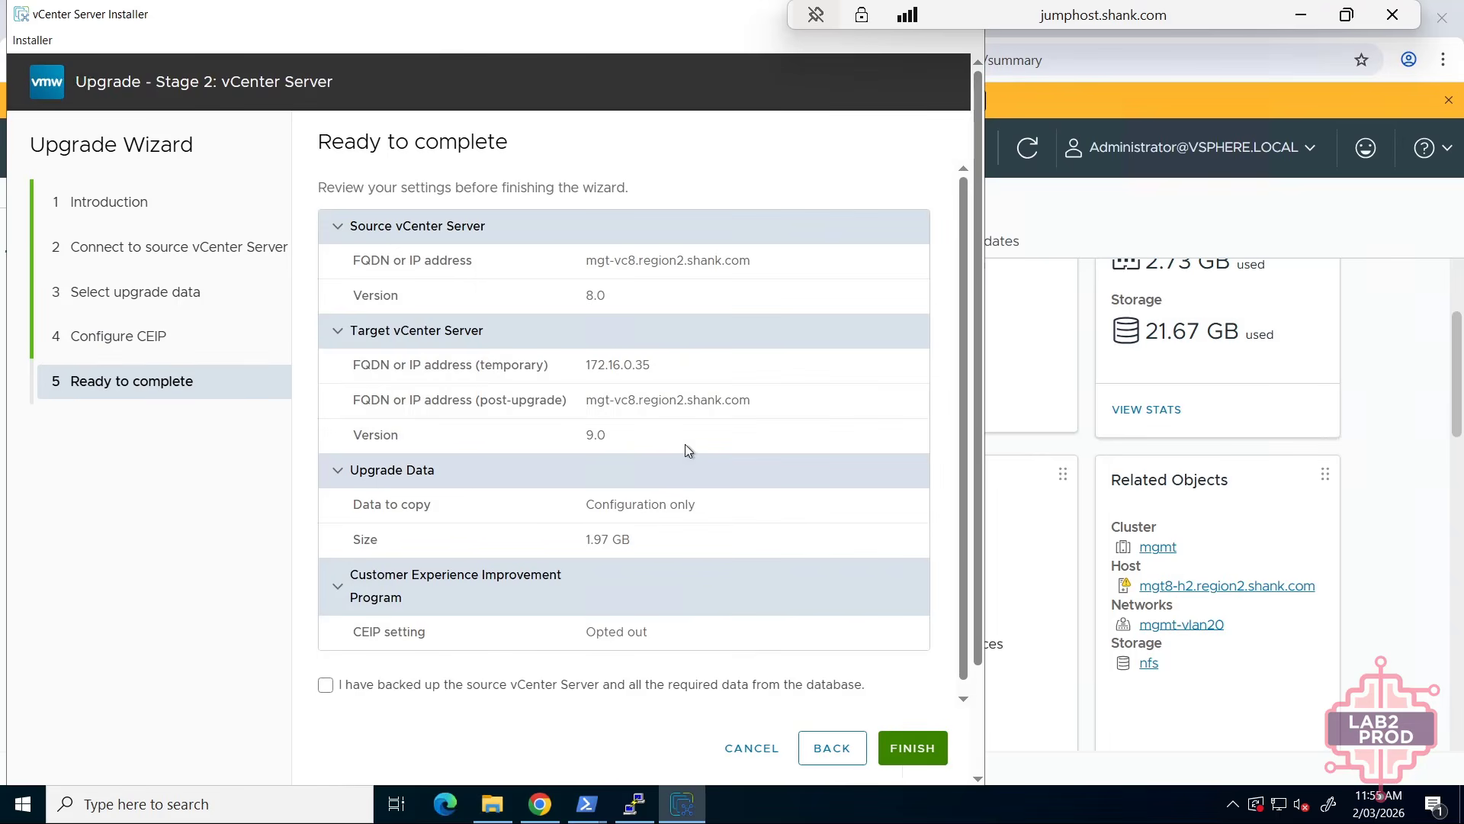
{"action": "scroll", "coordinate": [685, 447], "scroll_direction": "down", "scroll_amount": 3}
{"action": "left_click", "coordinate": [905, 751]}
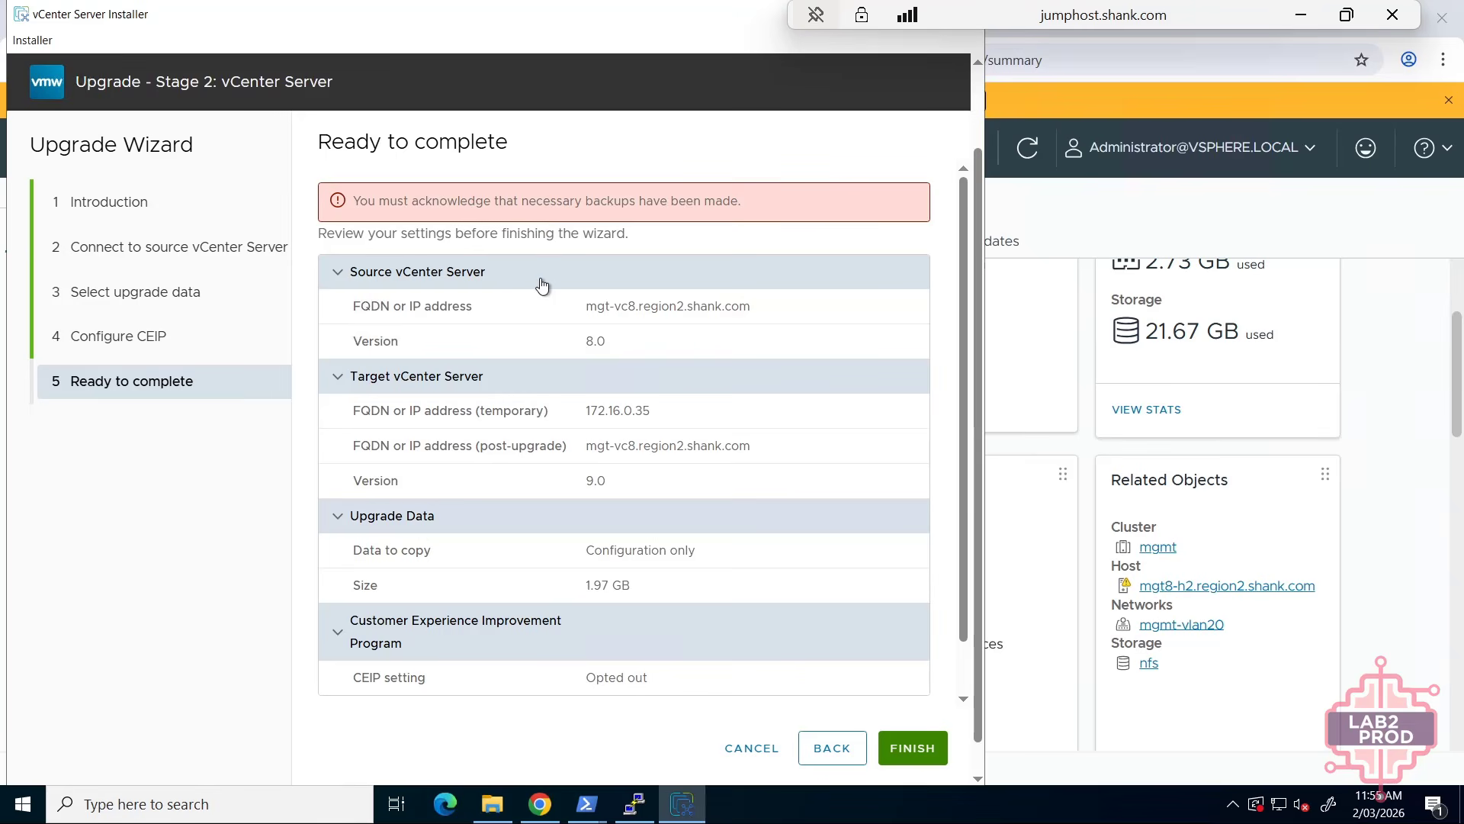
{"action": "scroll", "coordinate": [542, 294], "scroll_direction": "down", "scroll_amount": 1}
{"action": "left_click", "coordinate": [398, 674]}
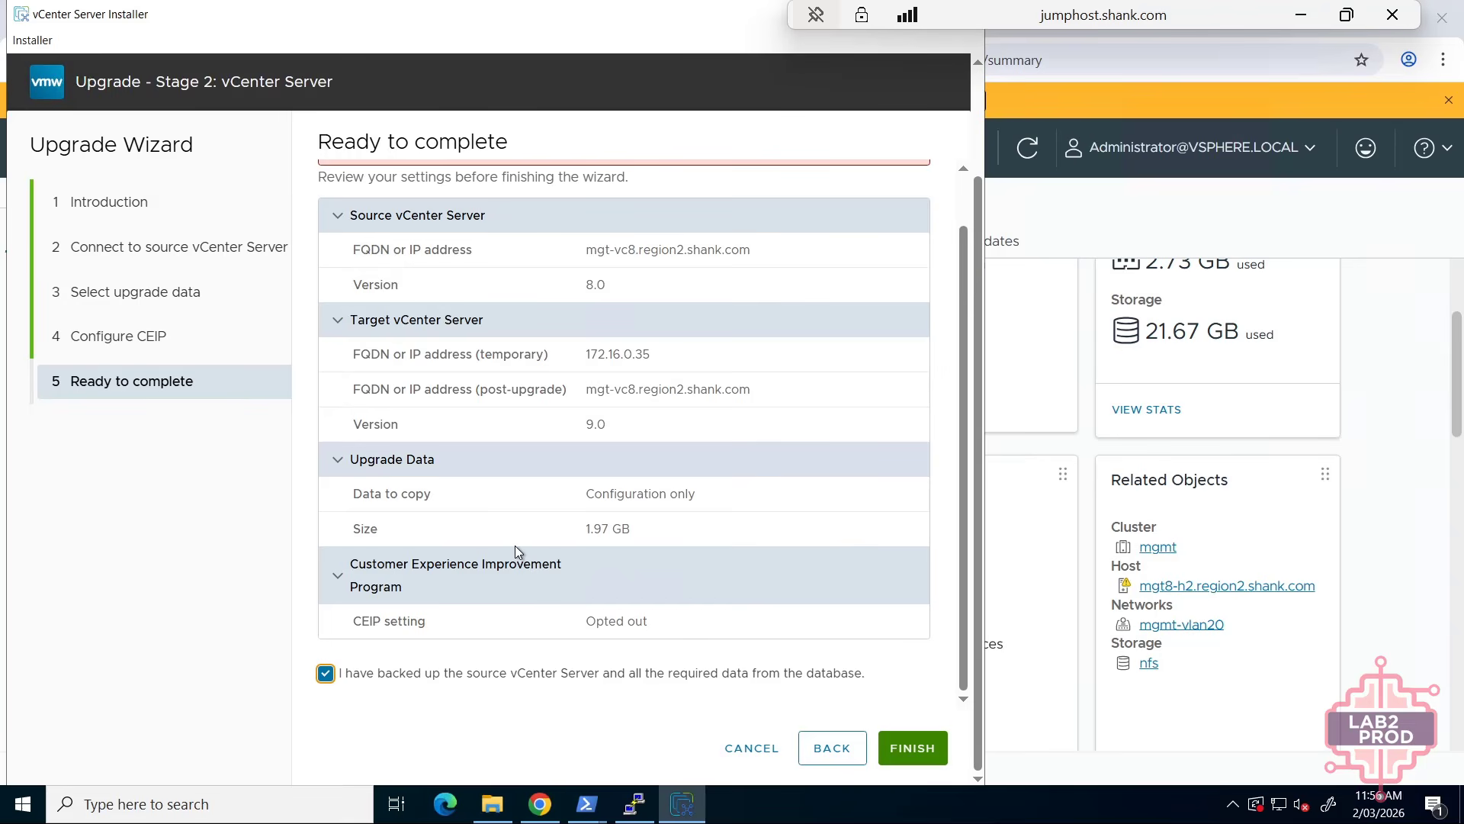
{"action": "left_click", "coordinate": [914, 746]}
{"action": "left_click", "coordinate": [725, 479]}
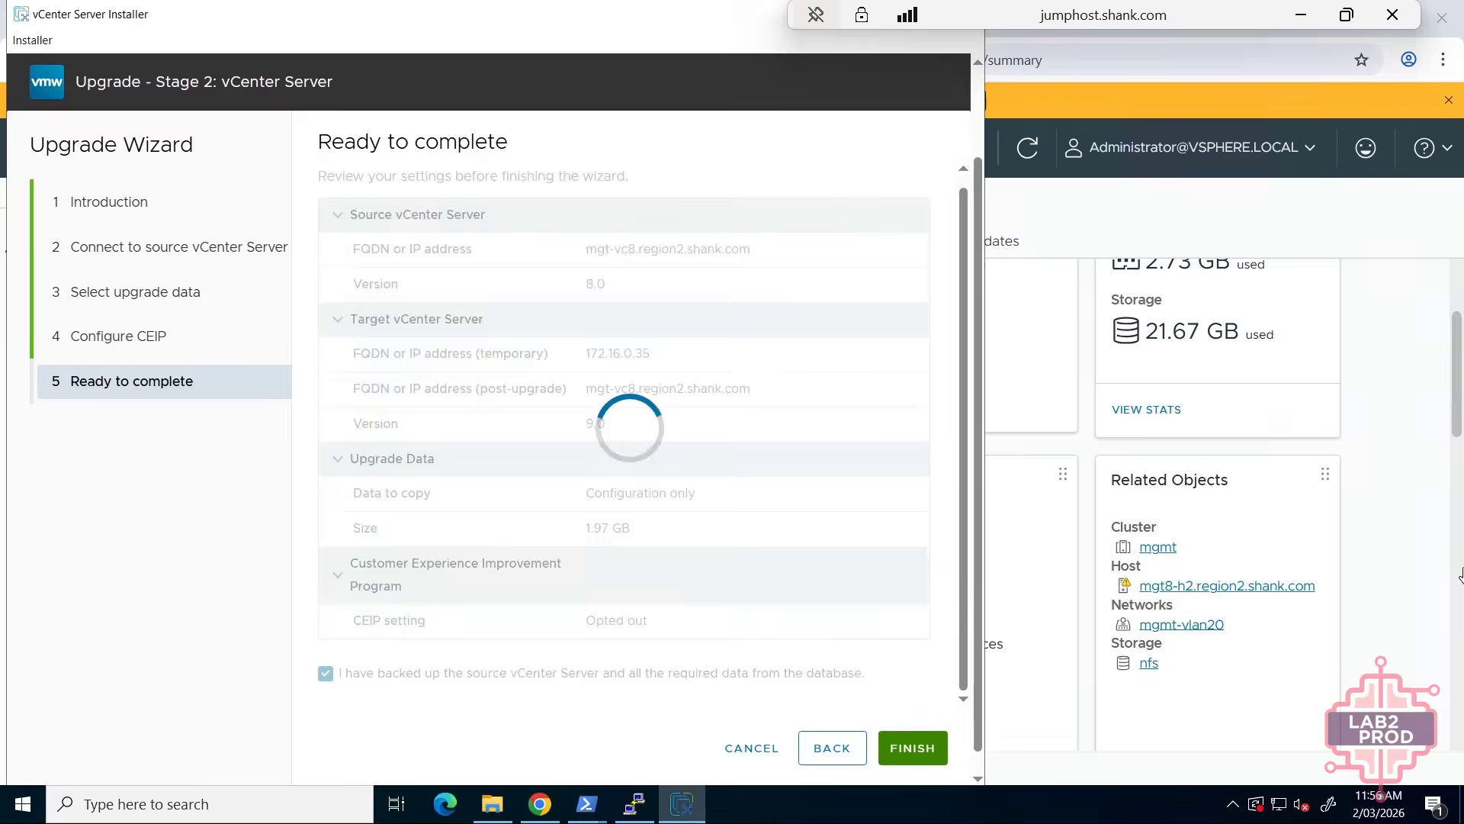
- Log in to the vCenter Server Appliance with the root password and accept the source vCenter shutdown to start the upgrade
{"action": "left_click", "coordinate": [451, 421]}
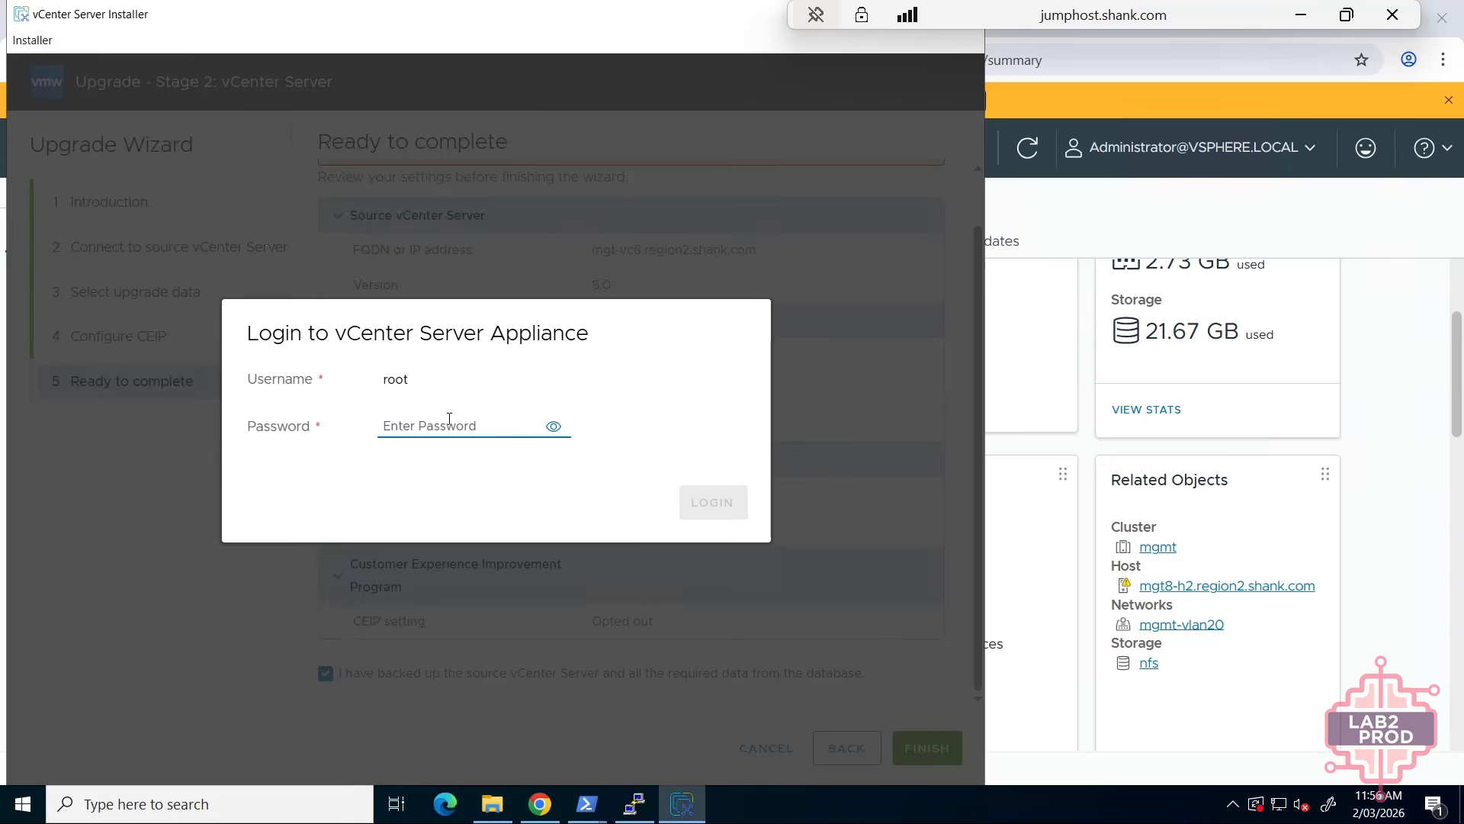
{"action": "type", "text": "••••••••••"}
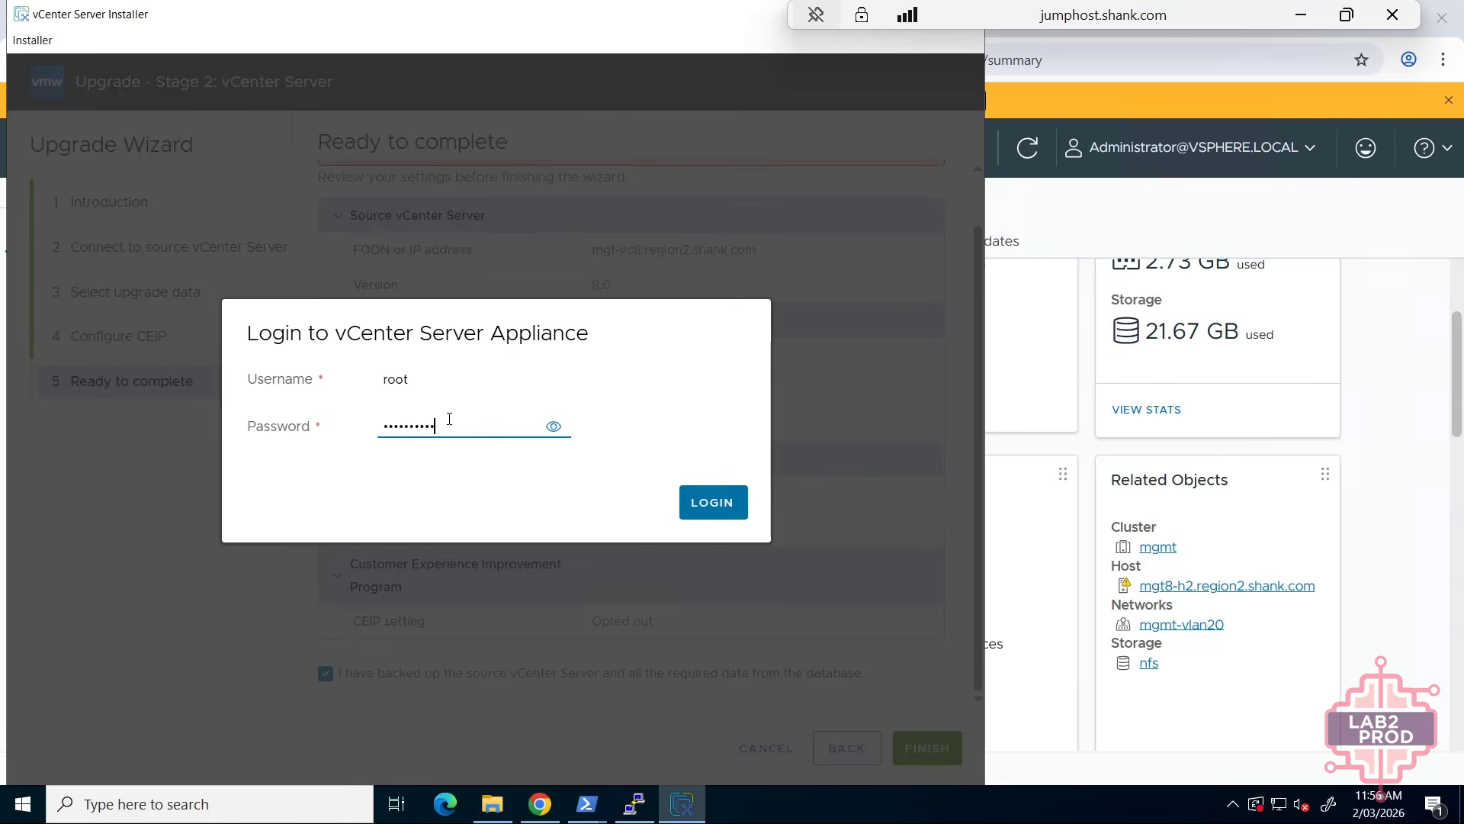
{"action": "type", "text": "••••••"}
{"action": "left_click", "coordinate": [705, 520]}
{"action": "left_click", "coordinate": [721, 539]}
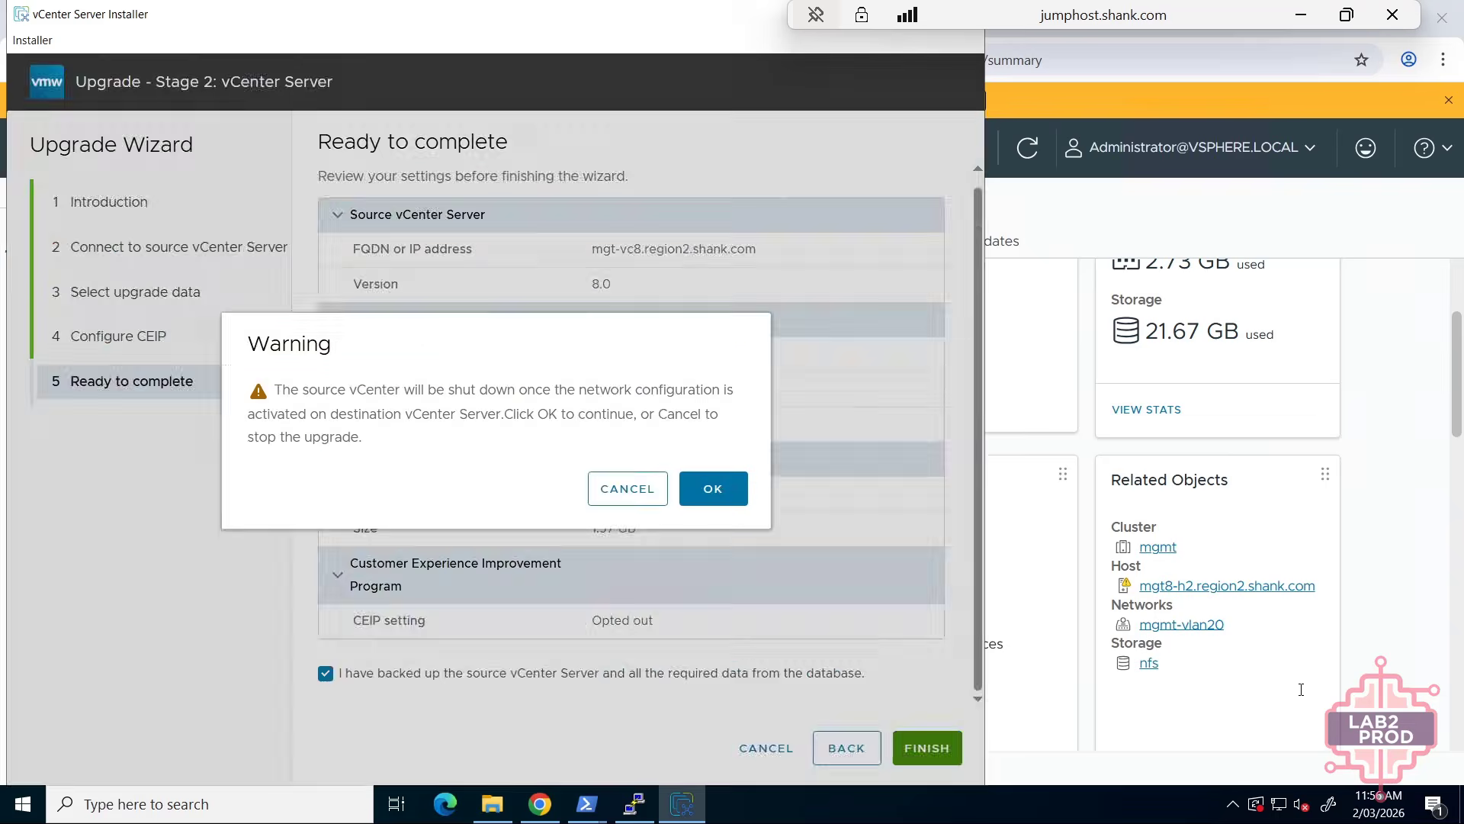
{"action": "left_click", "coordinate": [706, 488]}
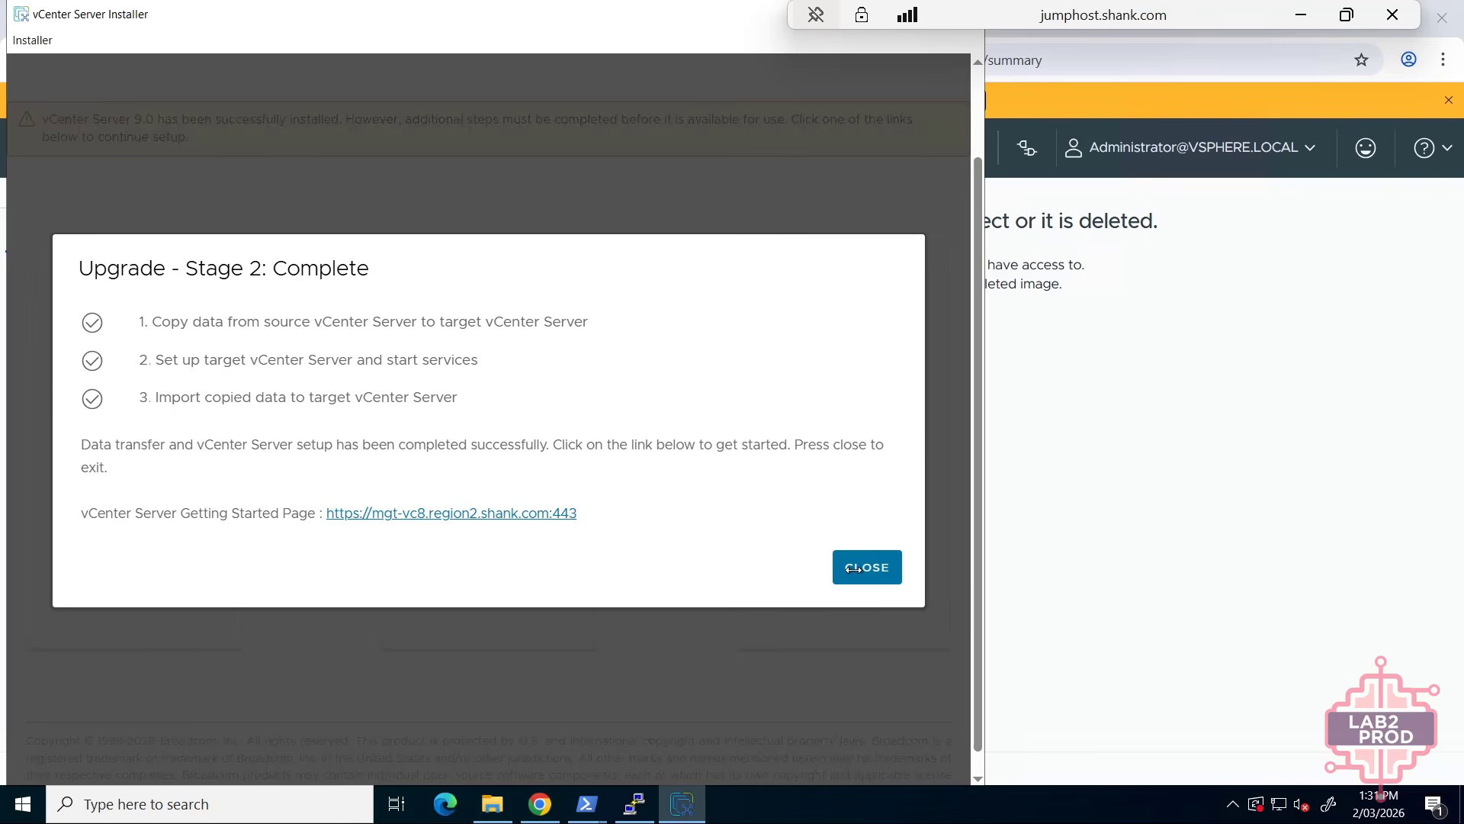
- Close the stage 2 completion dialog, launch the vSphere Client on mgt-vc8.region2.shank.com, and check its version information
{"action": "left_click", "coordinate": [867, 568]}
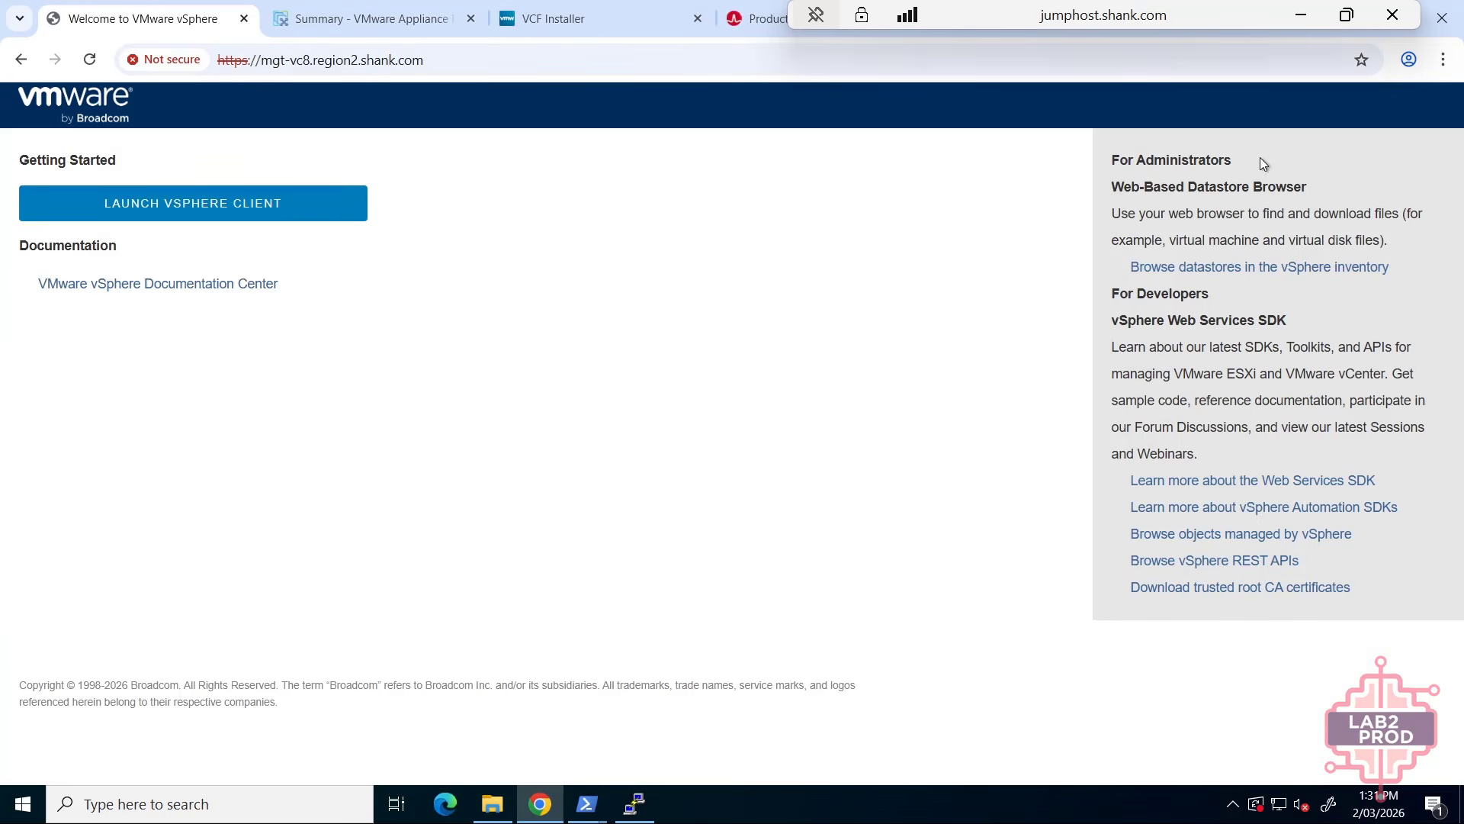
{"action": "left_click", "coordinate": [324, 187]}
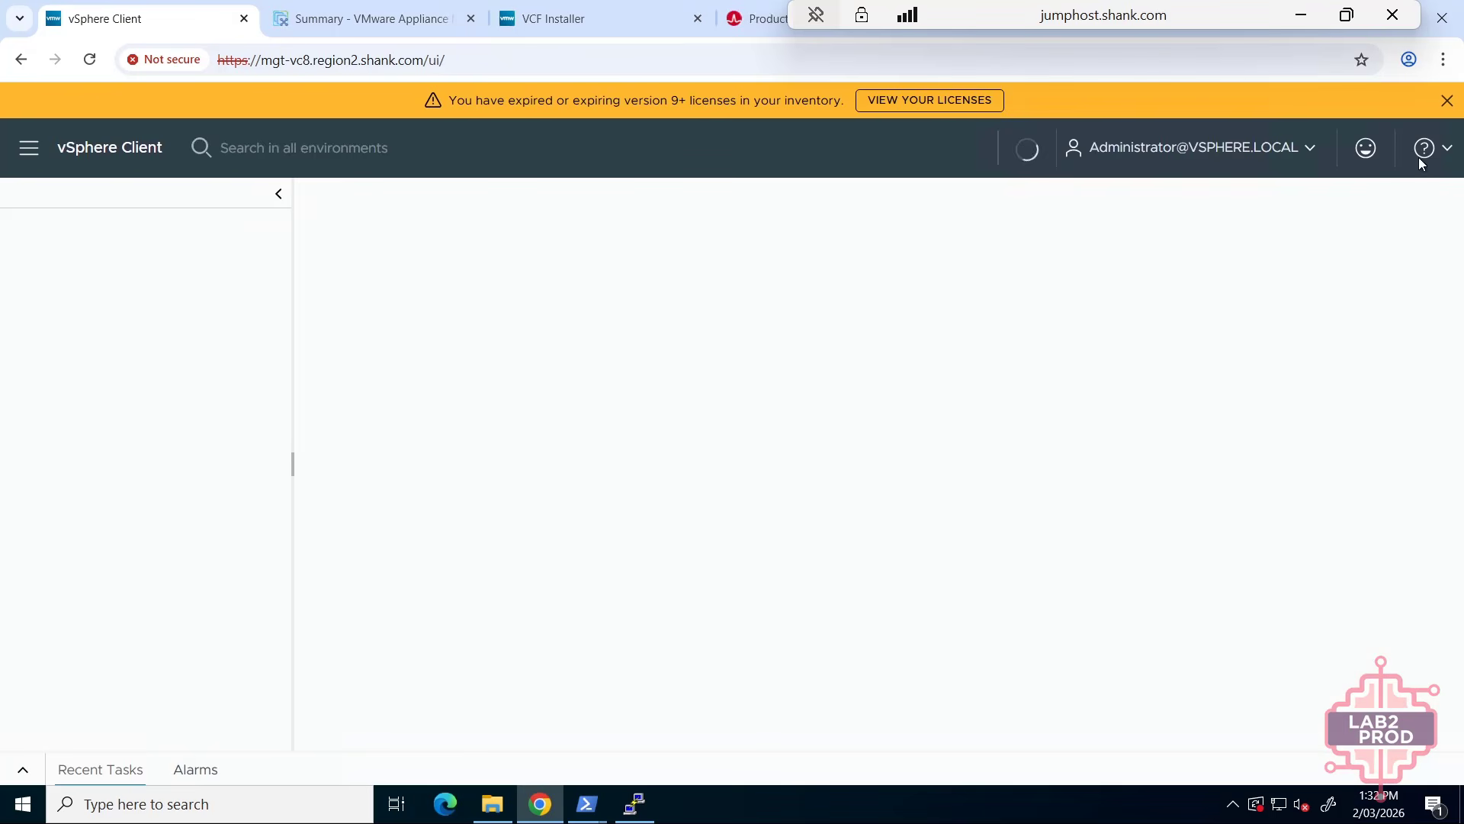
{"action": "left_click", "coordinate": [1421, 156]}
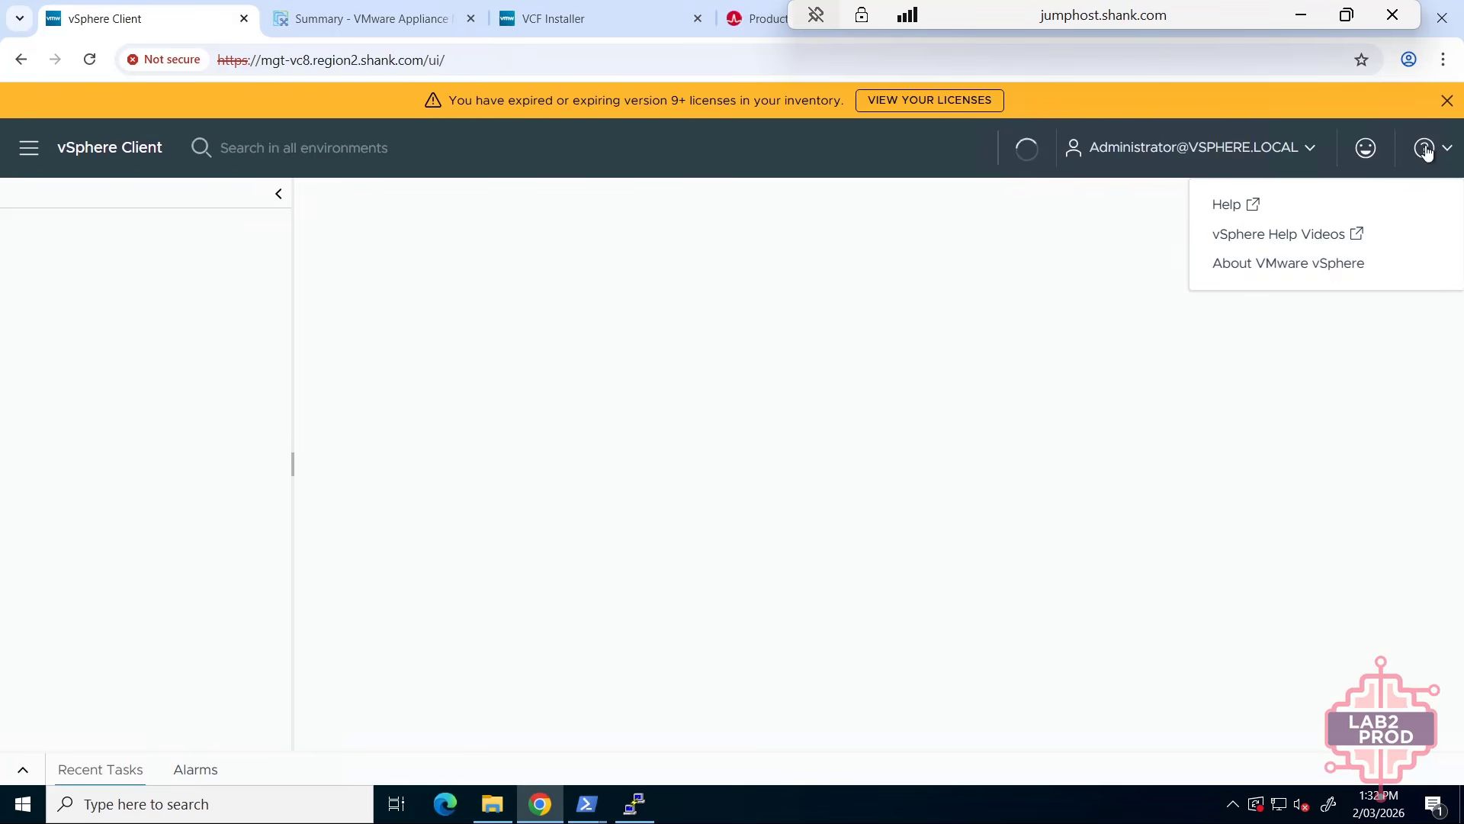
{"action": "left_click", "coordinate": [1297, 263]}
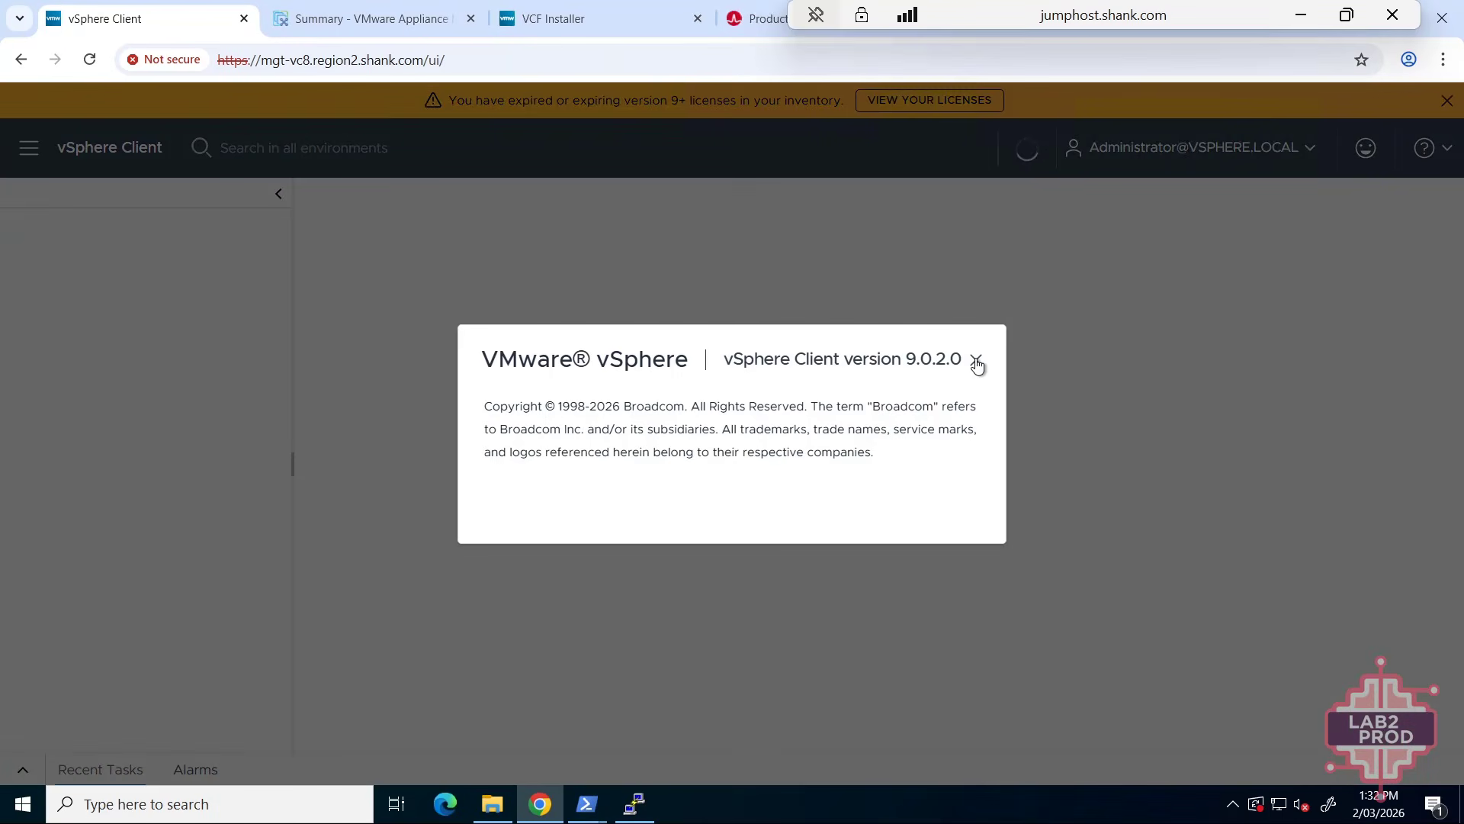
{"action": "left_click", "coordinate": [977, 364]}
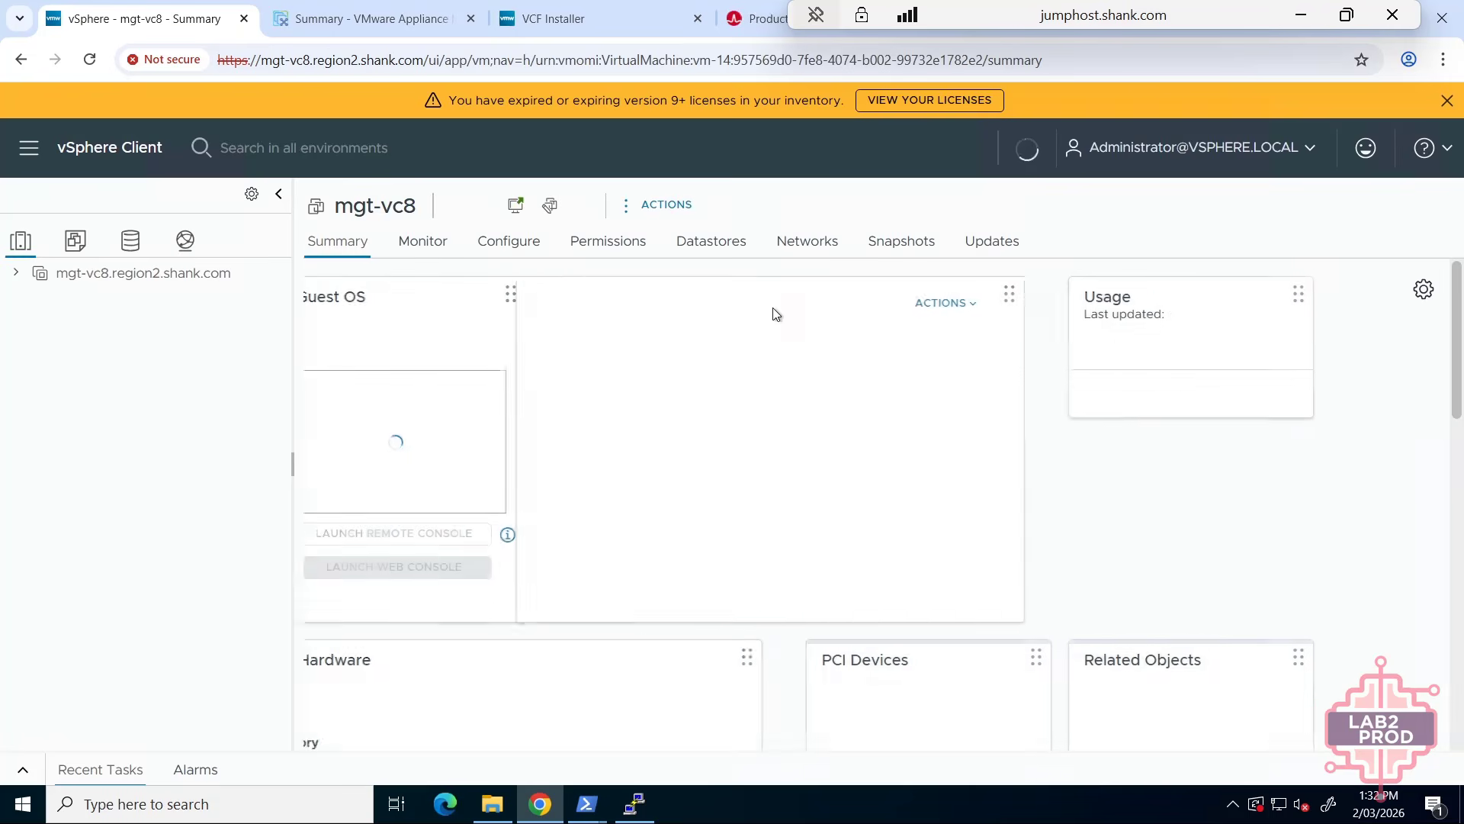
- Expand the mgmt cluster under mgmt-convert and rename the powered-off VM mgt-vc8 to mgt-vc8-old
{"action": "left_click", "coordinate": [15, 274]}
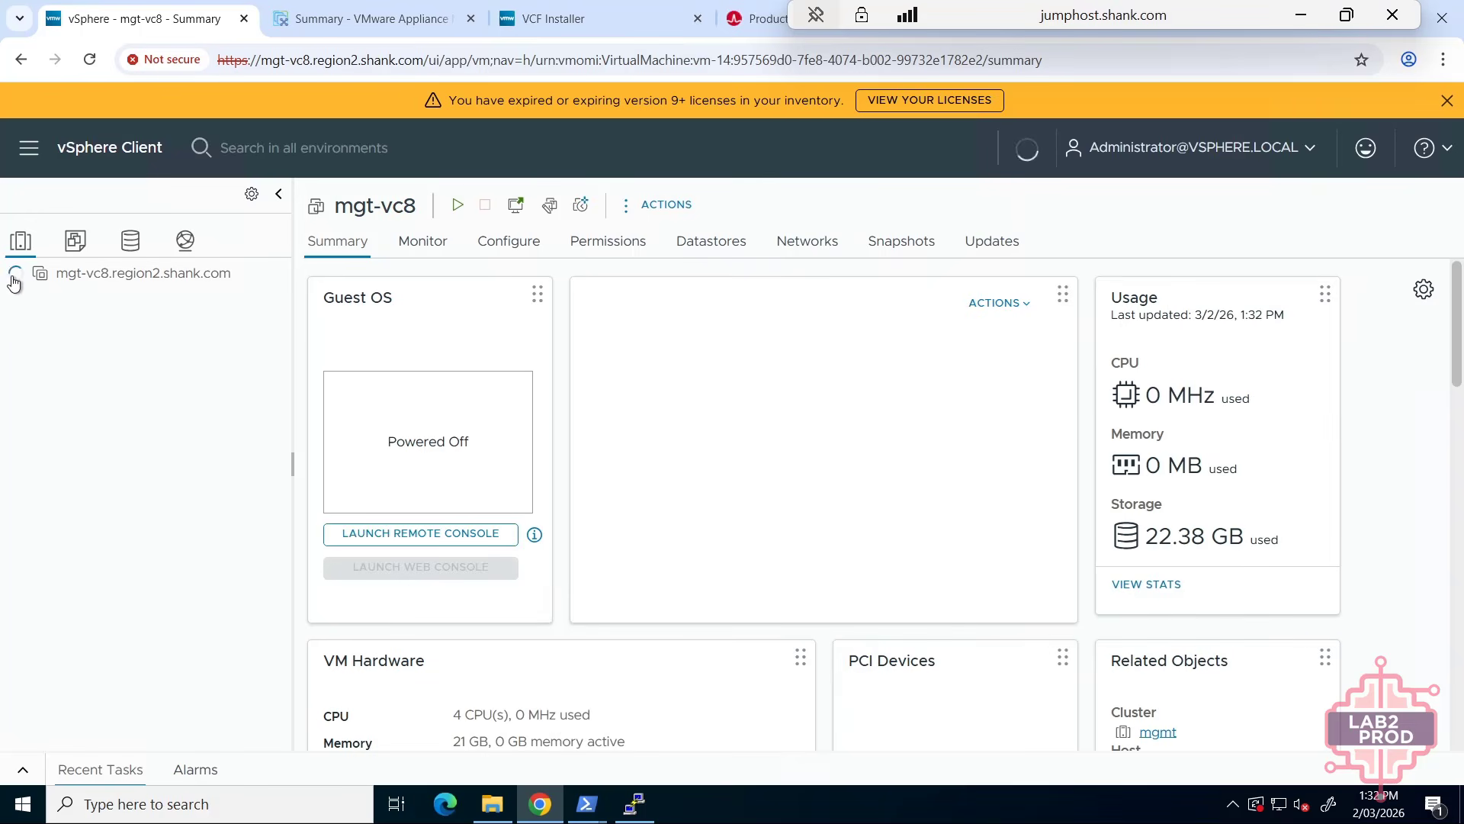
{"action": "left_click", "coordinate": [35, 297]}
{"action": "left_click", "coordinate": [53, 321]}
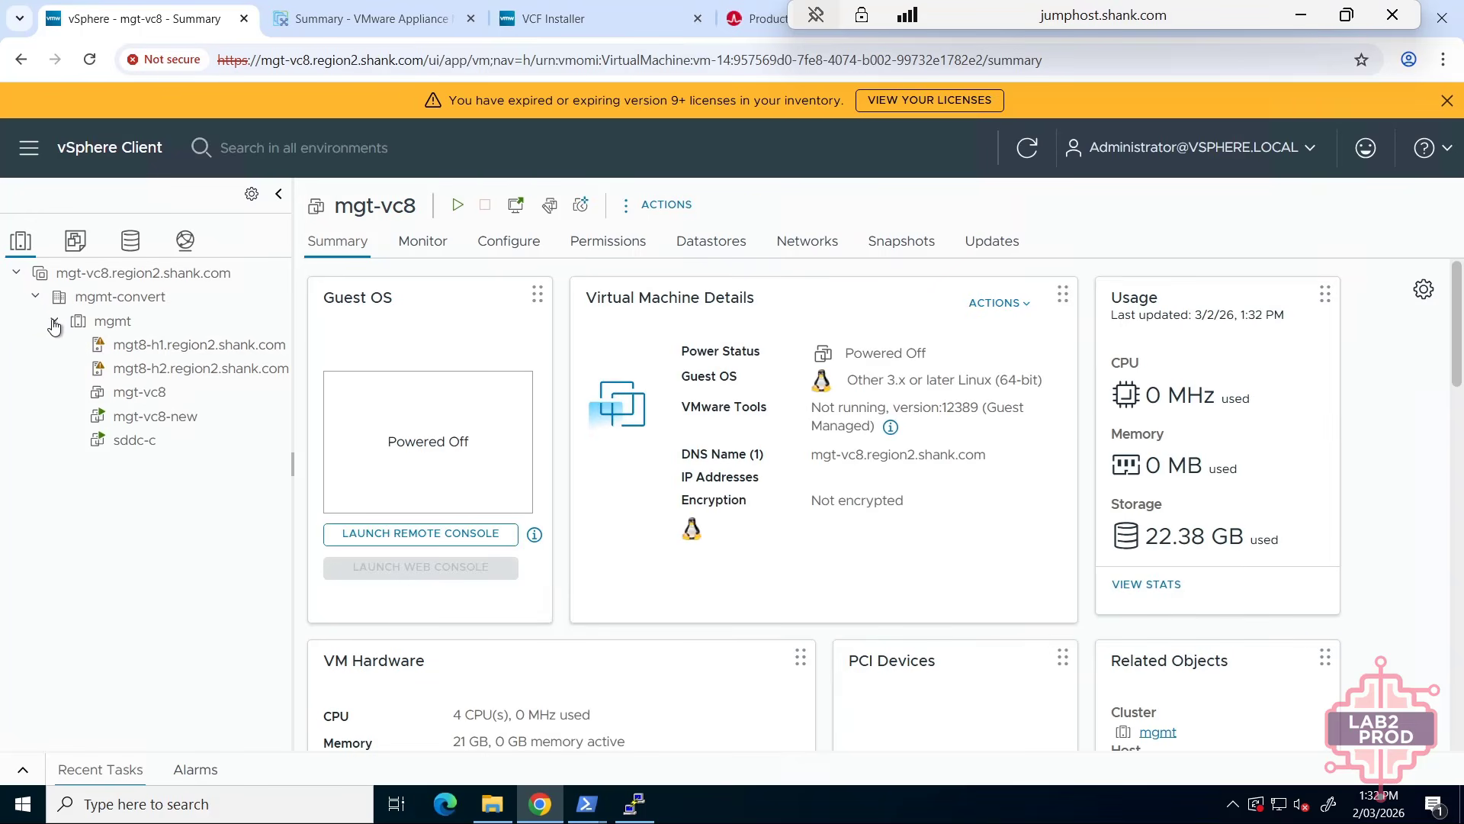
{"action": "right_click", "coordinate": [192, 430]}
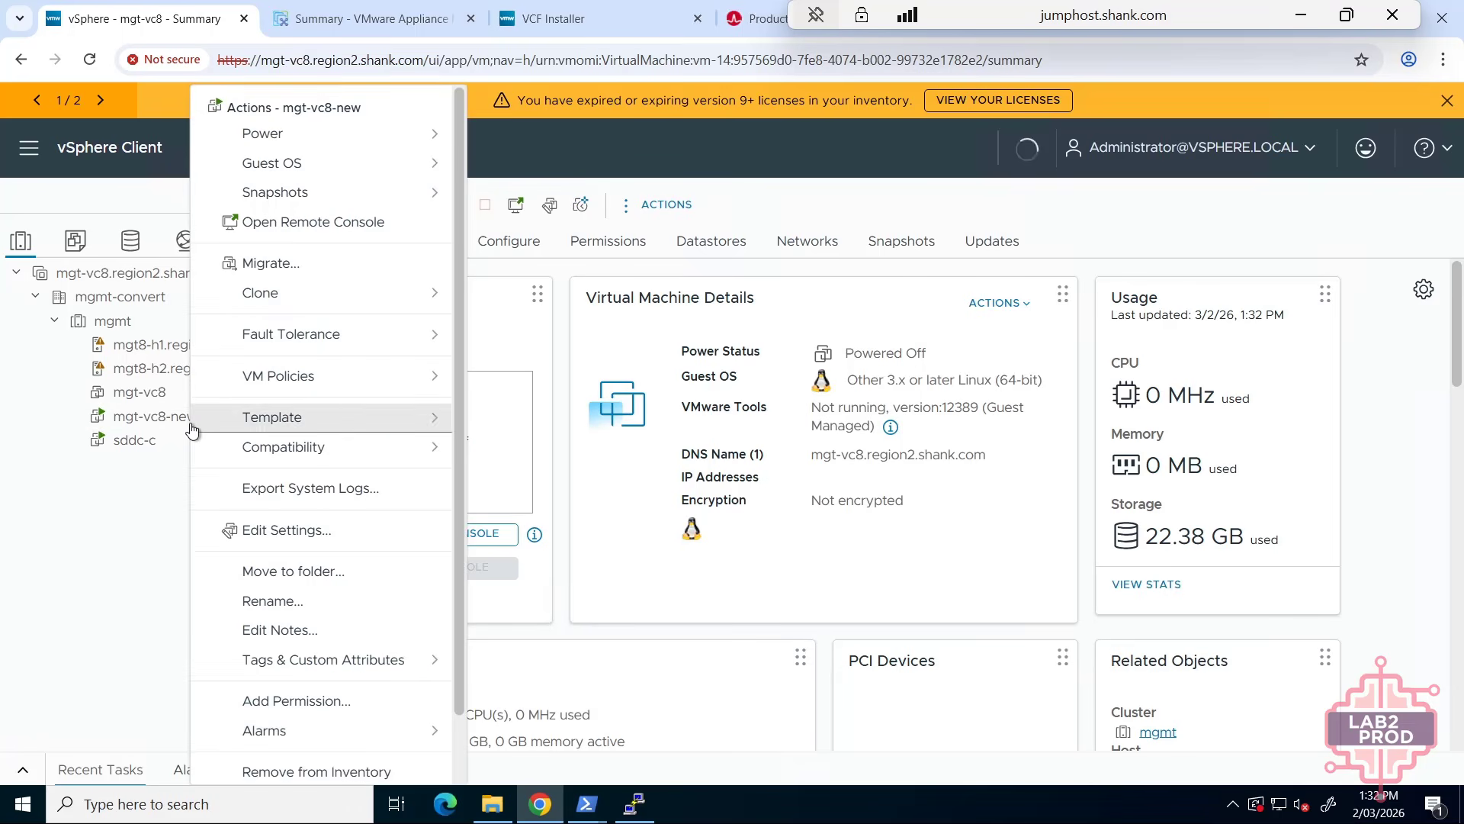
{"action": "right_click", "coordinate": [164, 394]}
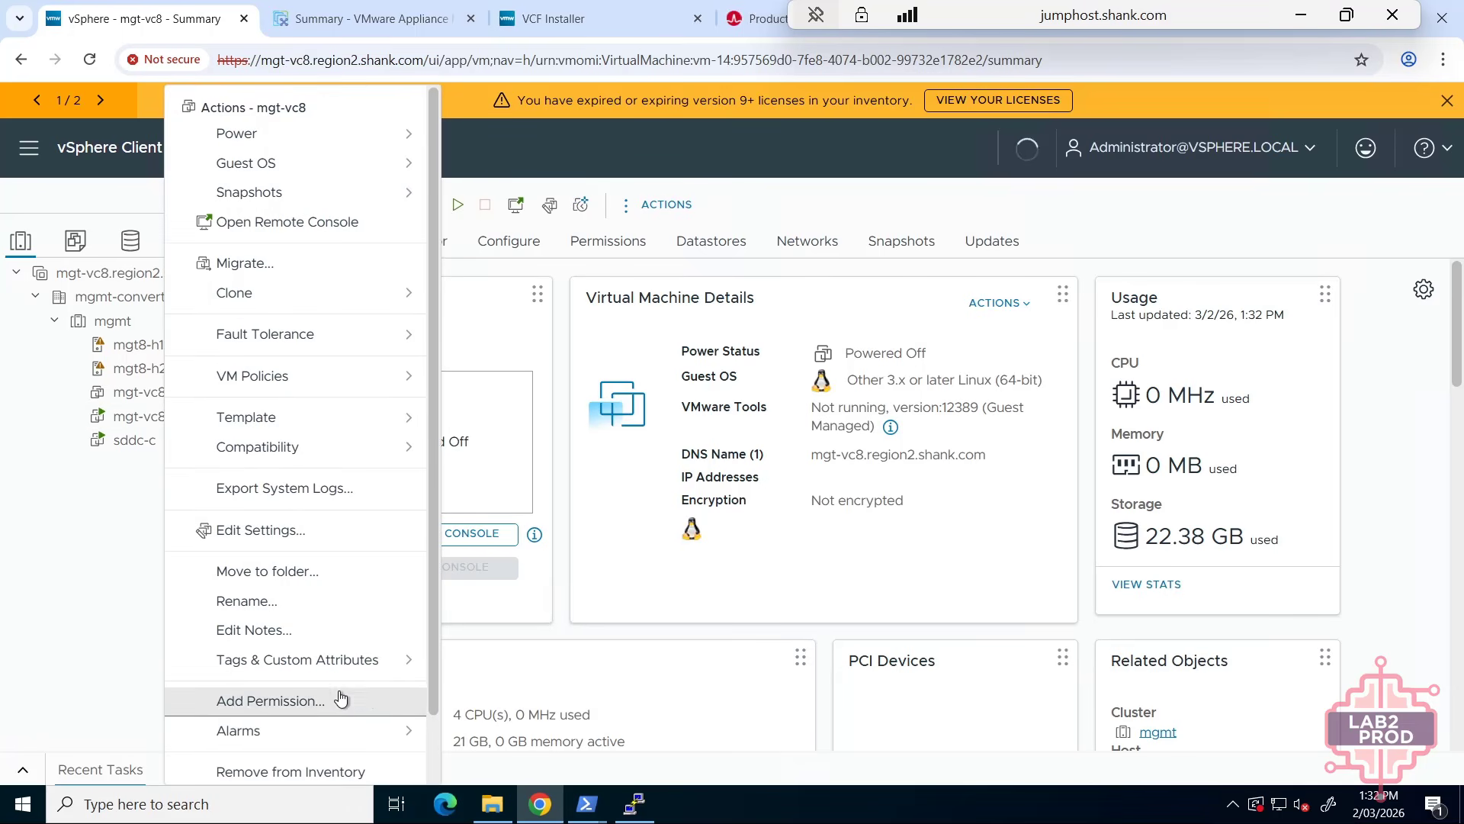
{"action": "scroll", "coordinate": [336, 698], "scroll_direction": "down", "scroll_amount": 1}
{"action": "left_click", "coordinate": [268, 528]}
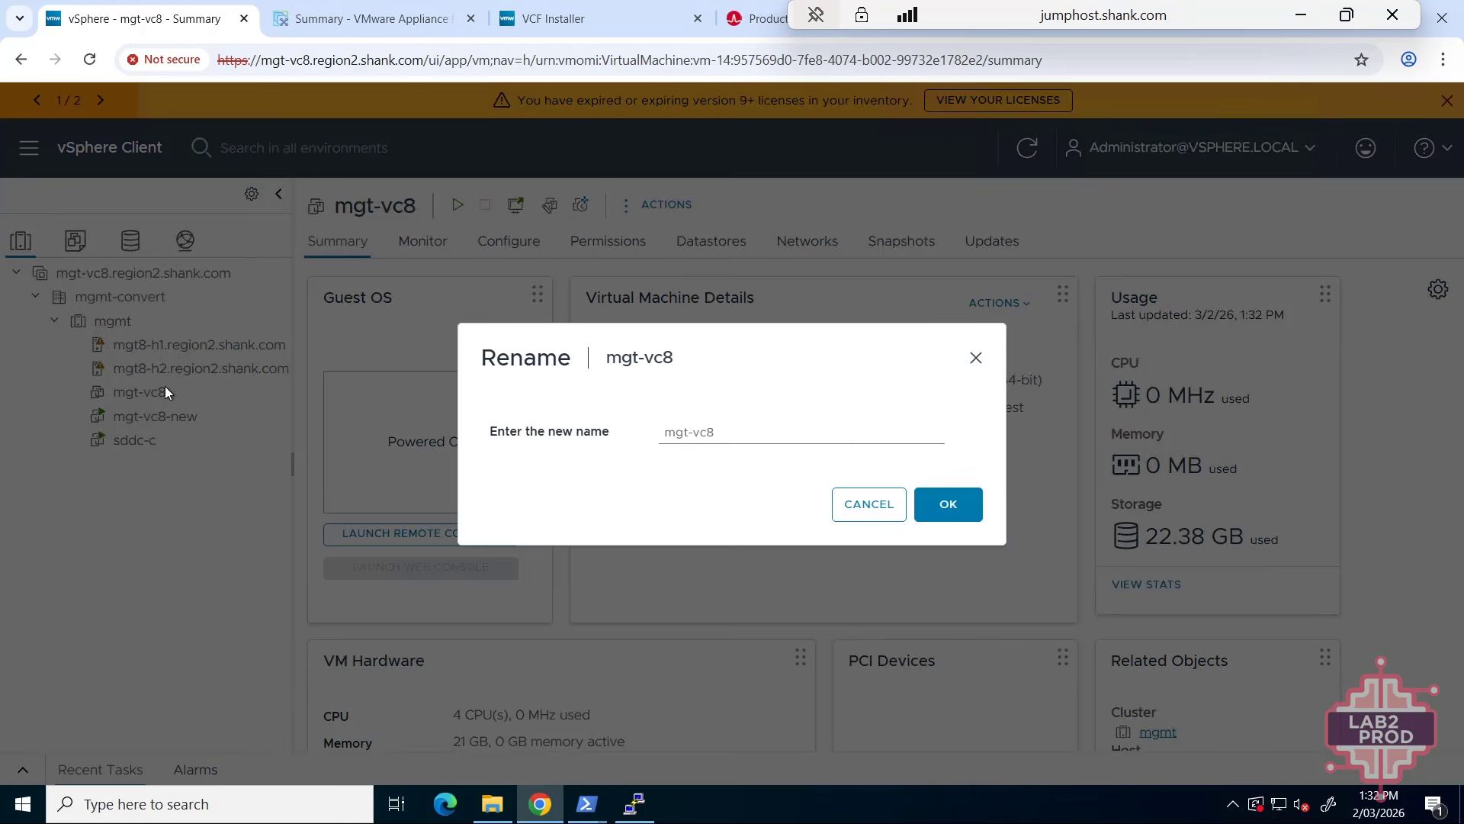
{"action": "left_click", "coordinate": [731, 434]}
{"action": "type", "text": "-old"}
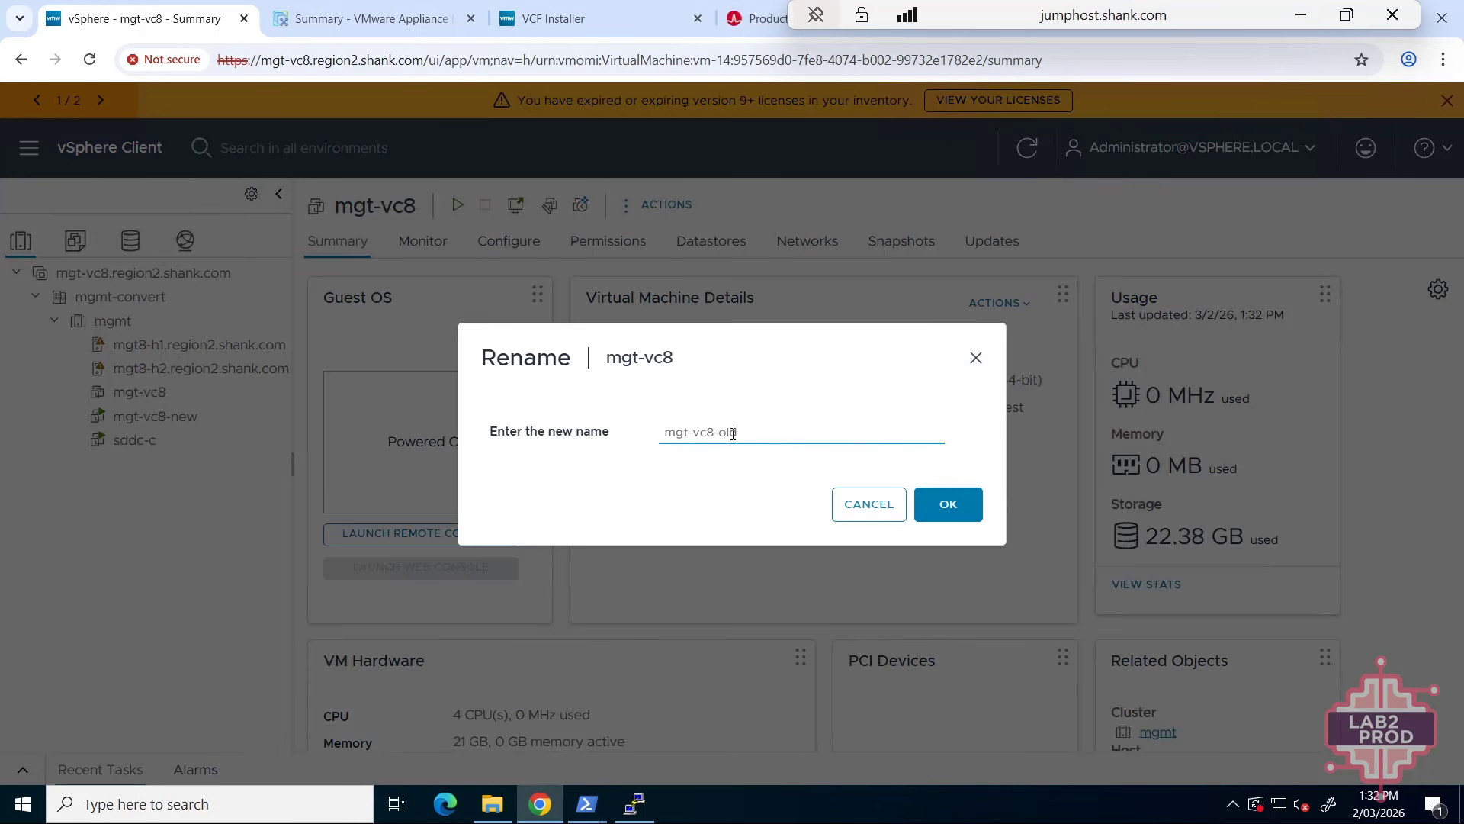
{"action": "left_click", "coordinate": [945, 507]}
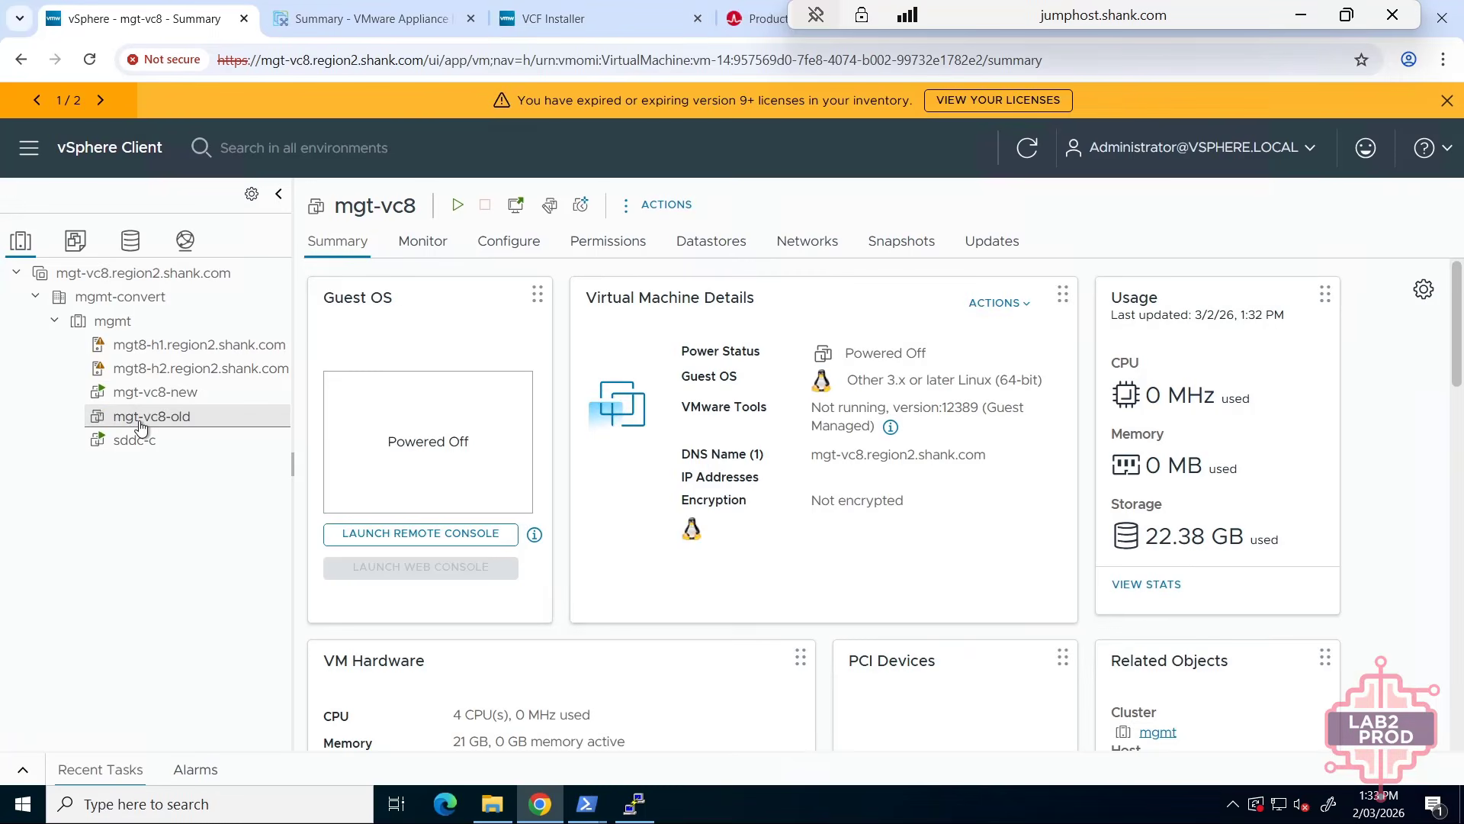
- Rename the upgraded vCenter VM mgt-vc8-new to mgt-vc8
{"action": "right_click", "coordinate": [140, 427]}
{"action": "right_click", "coordinate": [117, 395]}
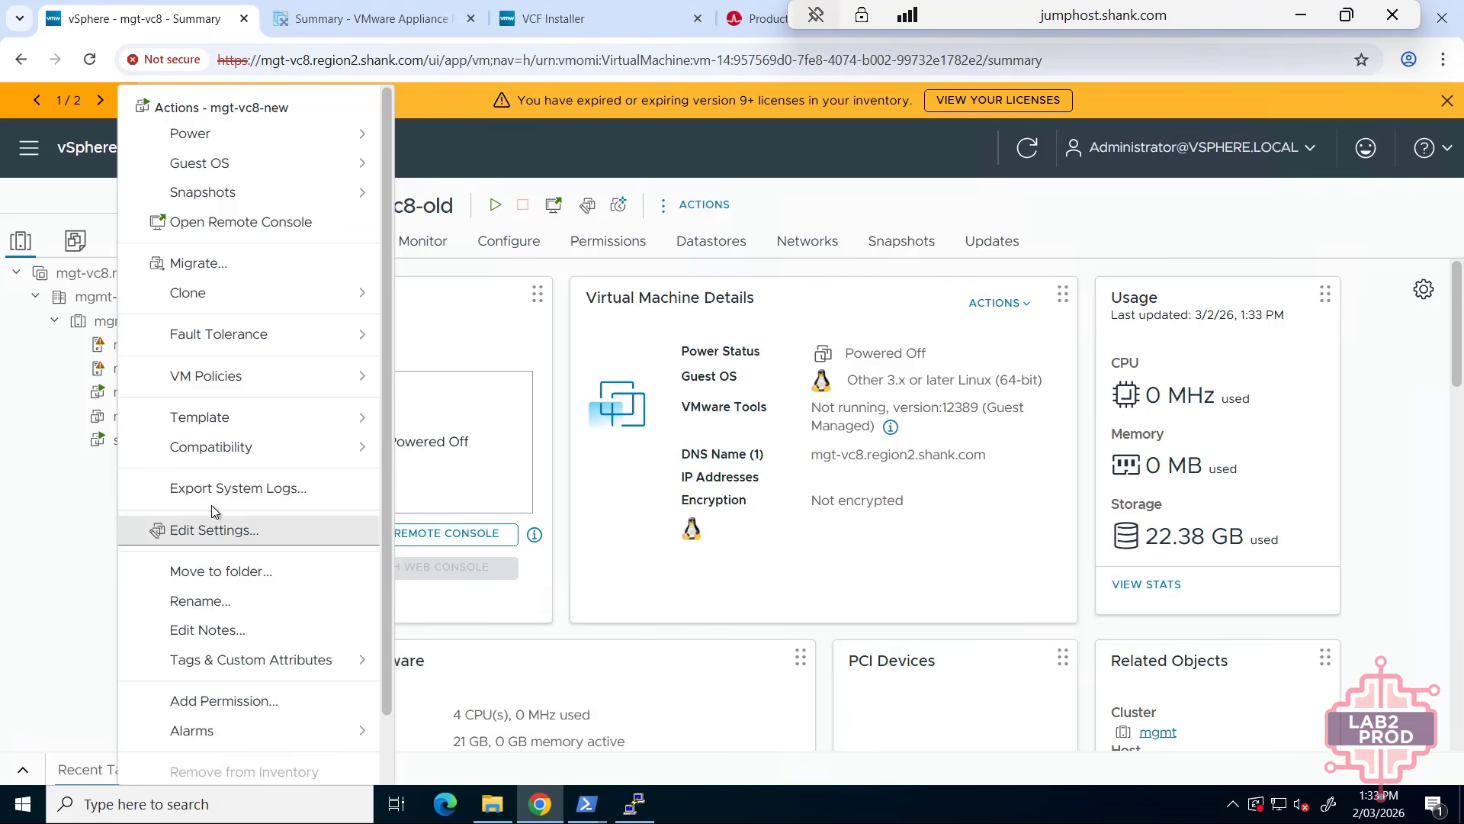
{"action": "left_click", "coordinate": [206, 601]}
{"action": "left_click", "coordinate": [756, 432]}
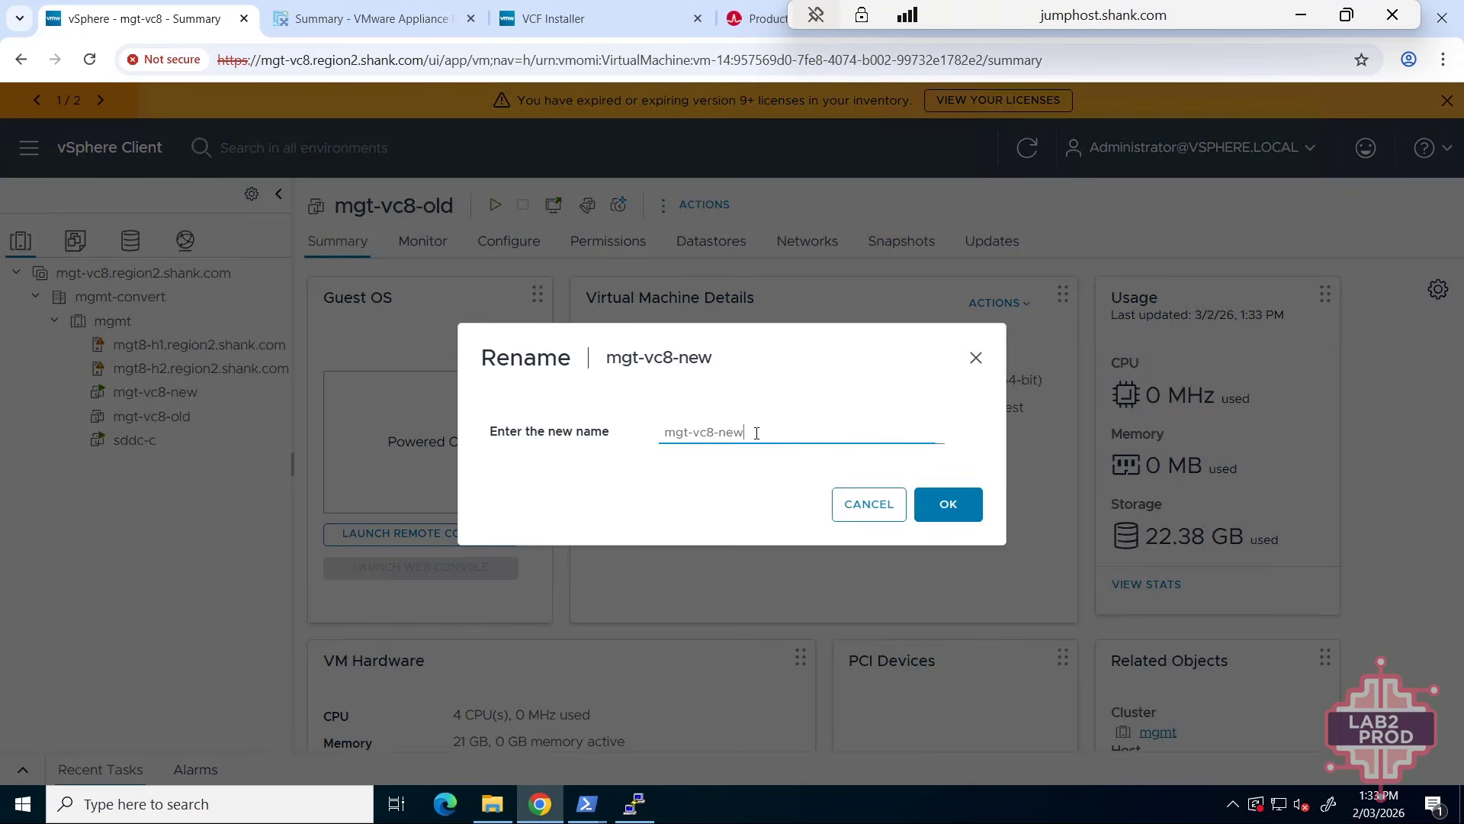
{"action": "key", "text": "BackSpace"}
{"action": "key", "text": "BackSpace"}
{"action": "key", "text": "BackSpace"}
{"action": "key", "text": "BackSpace"}
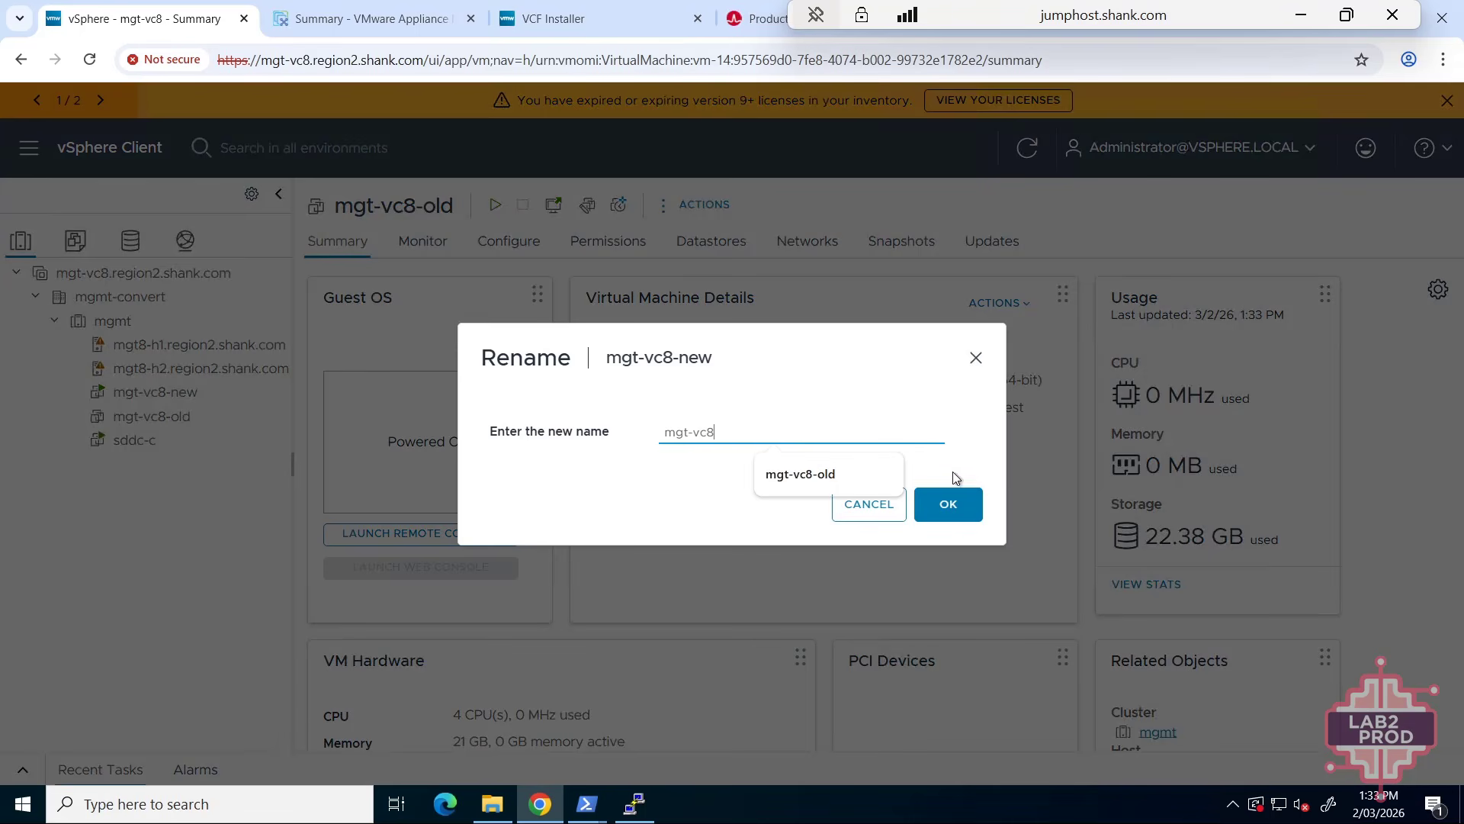
{"action": "left_click", "coordinate": [948, 504]}
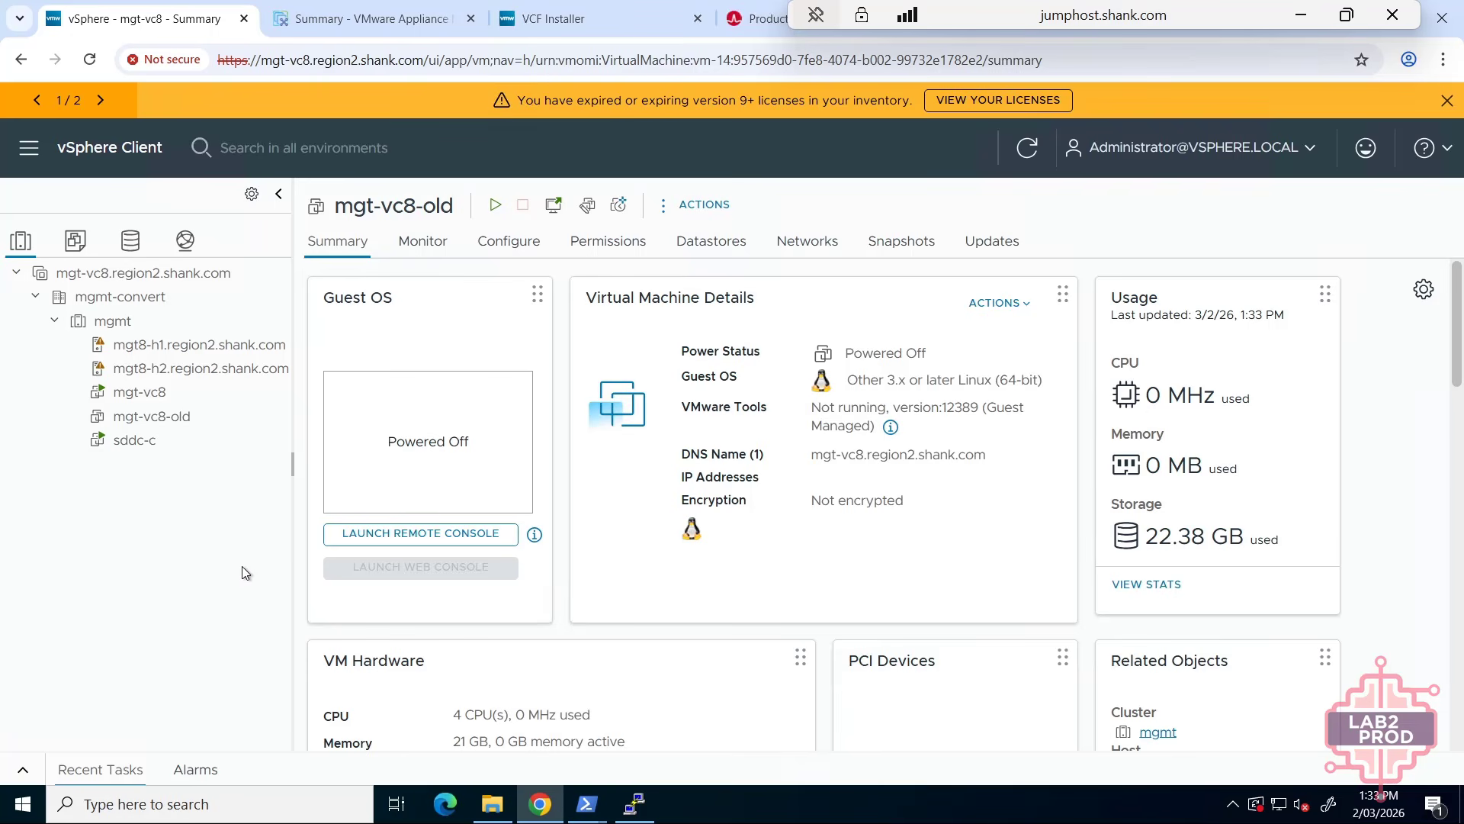
- Switch to the VCF Installer, dismiss the expired session, and log in again with the local admin account's password
{"action": "left_click", "coordinate": [553, 19]}
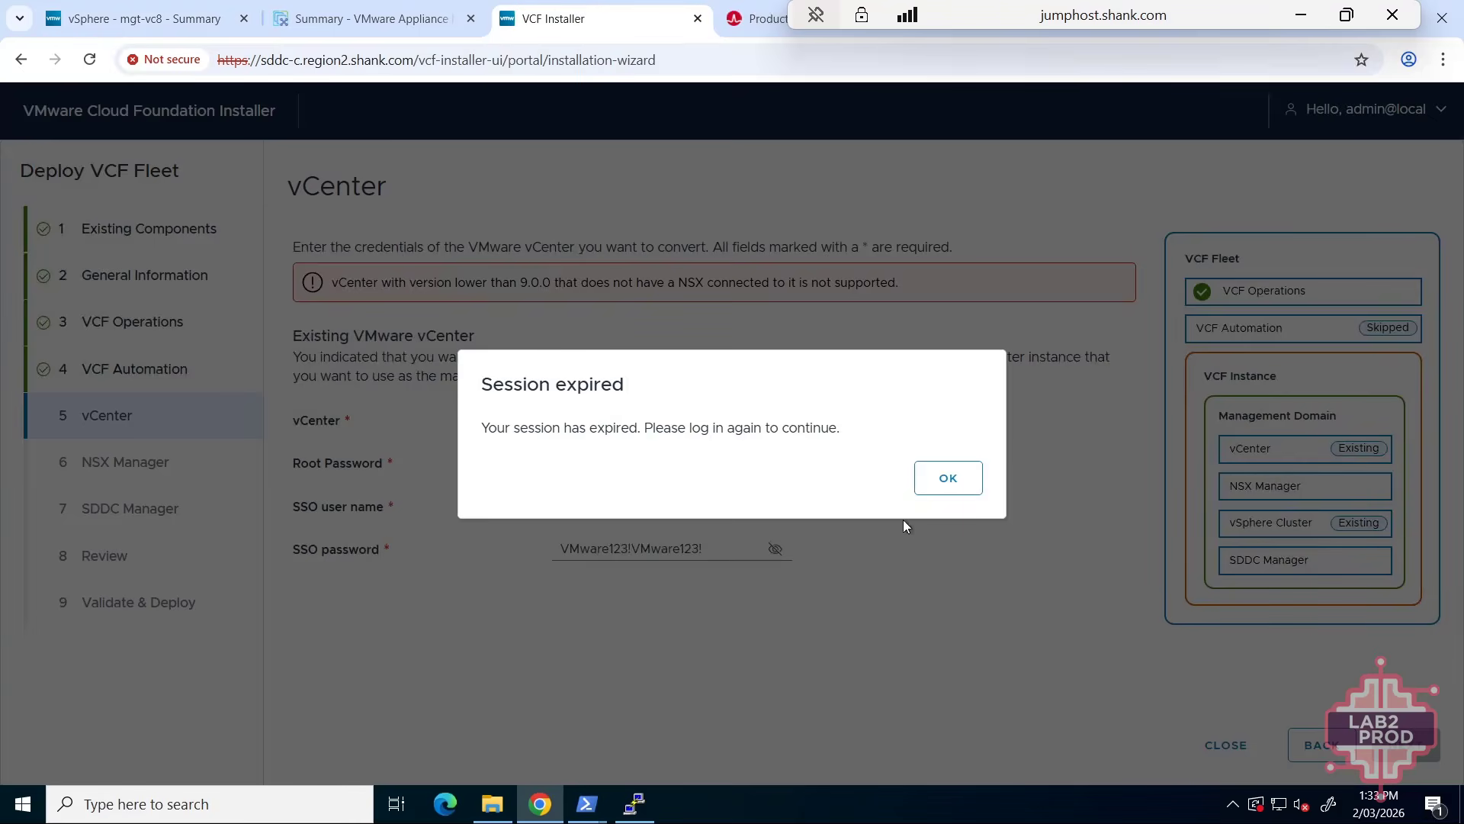
{"action": "left_click", "coordinate": [940, 480]}
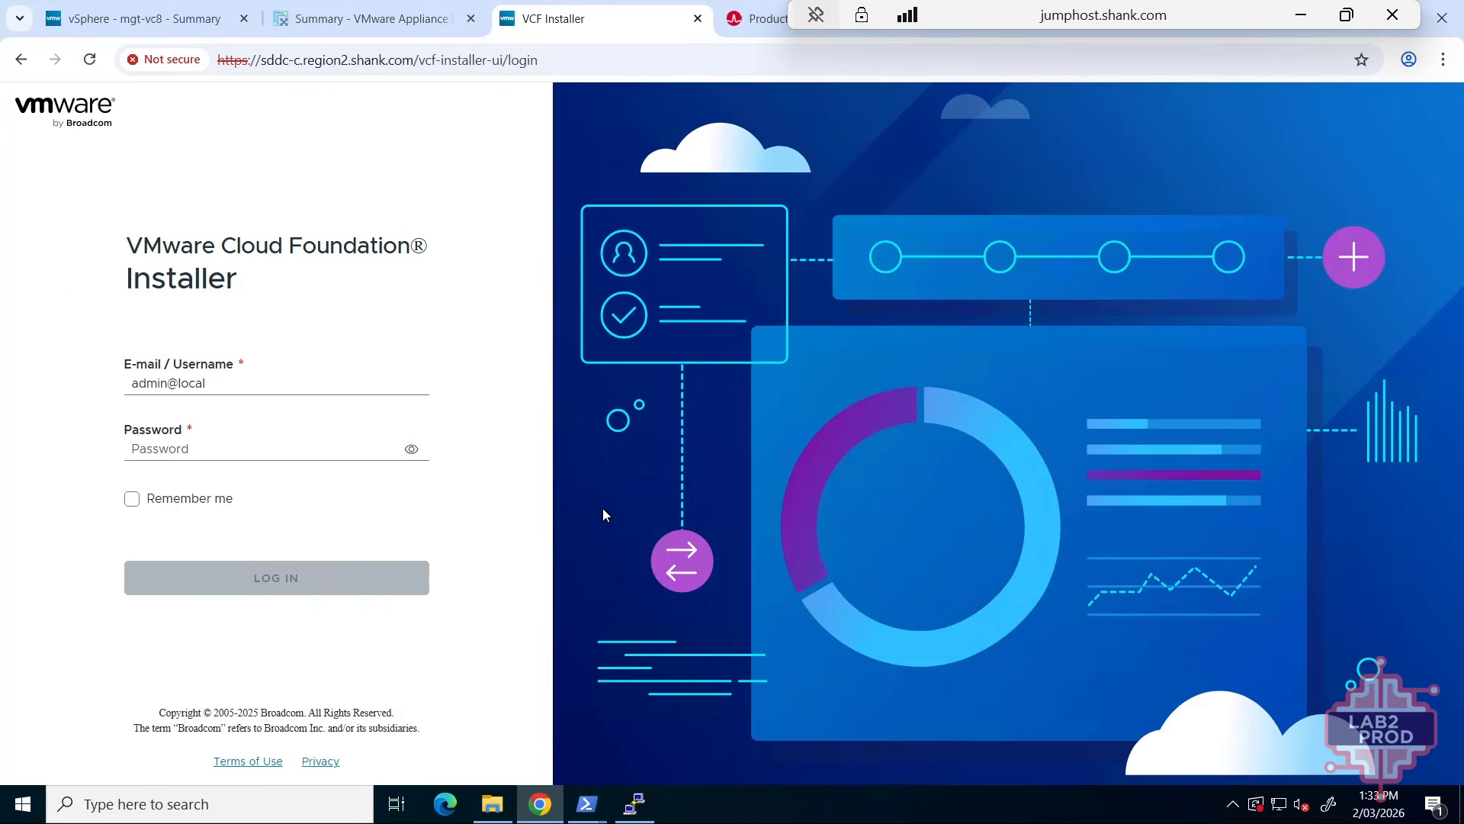
{"action": "left_click", "coordinate": [259, 448]}
{"action": "type", "text": "••"}
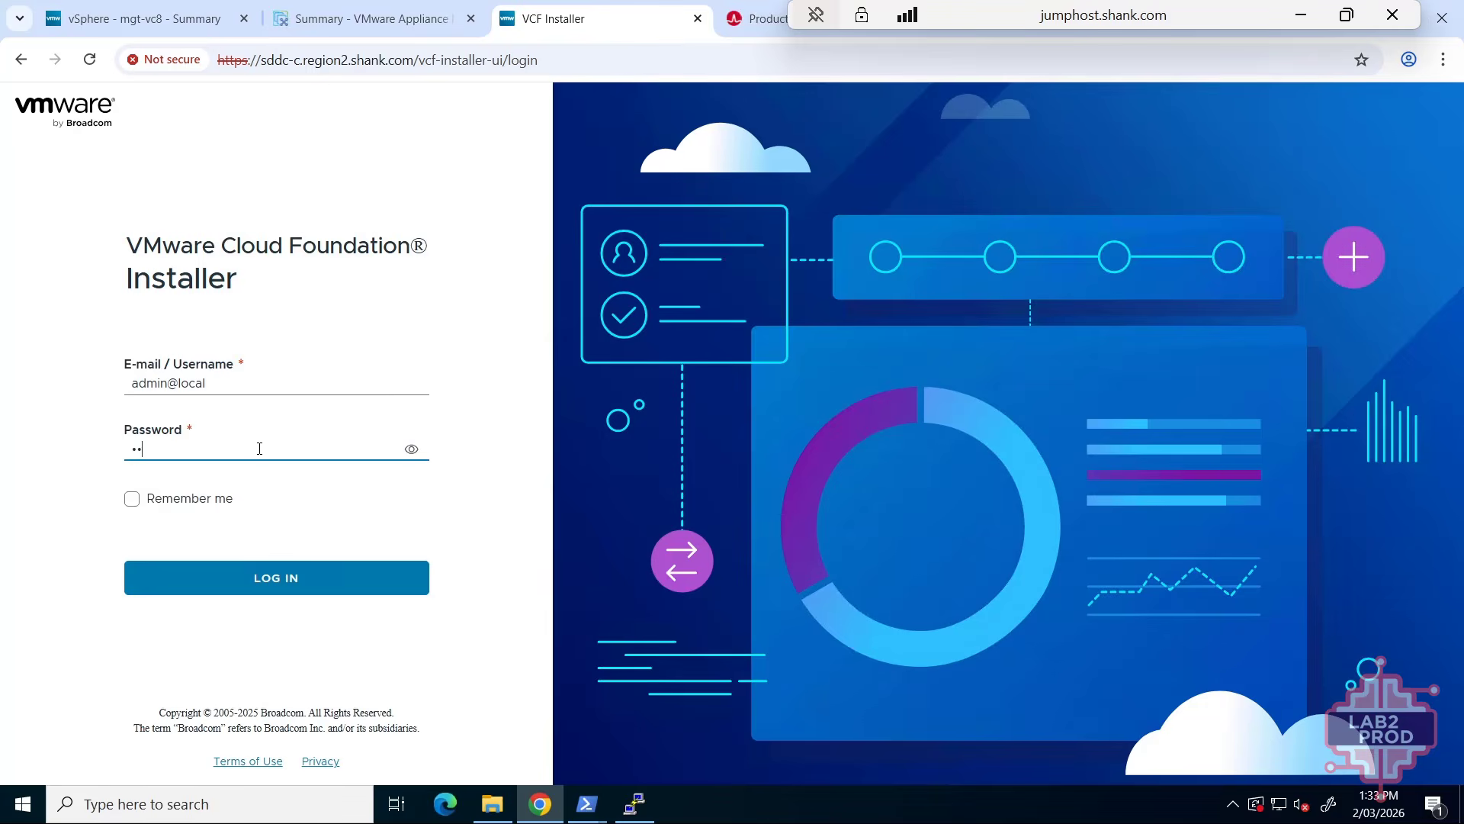
{"action": "type", "text": "••••••••"}
{"action": "key", "text": "Return"}
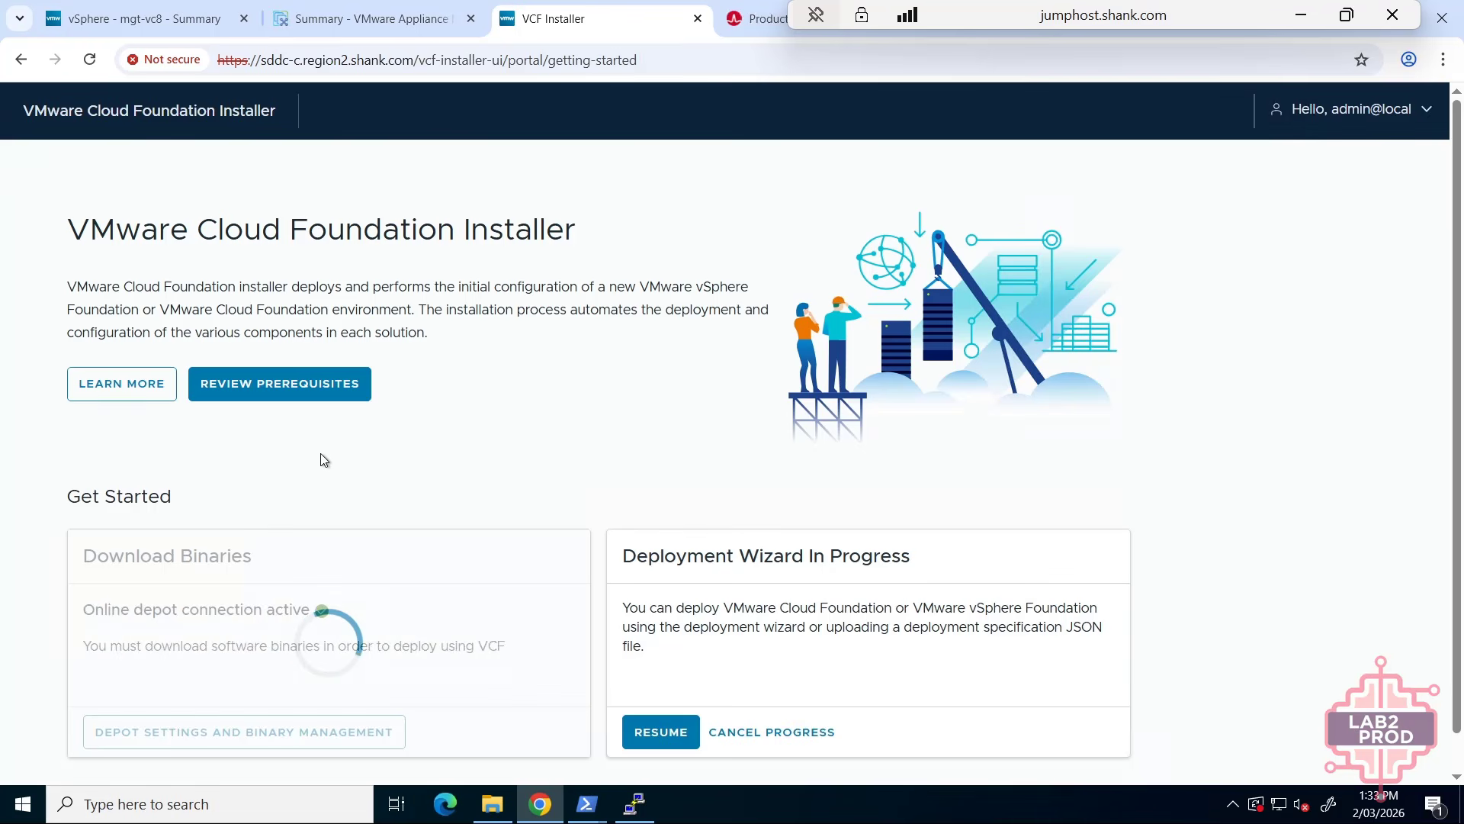
- Examine the download status of the VMware Cloud Foundation 9.0.2.0 components in the depot settings, and return to the installer's start page
{"action": "scroll", "coordinate": [321, 456], "scroll_direction": "down", "scroll_amount": 2}
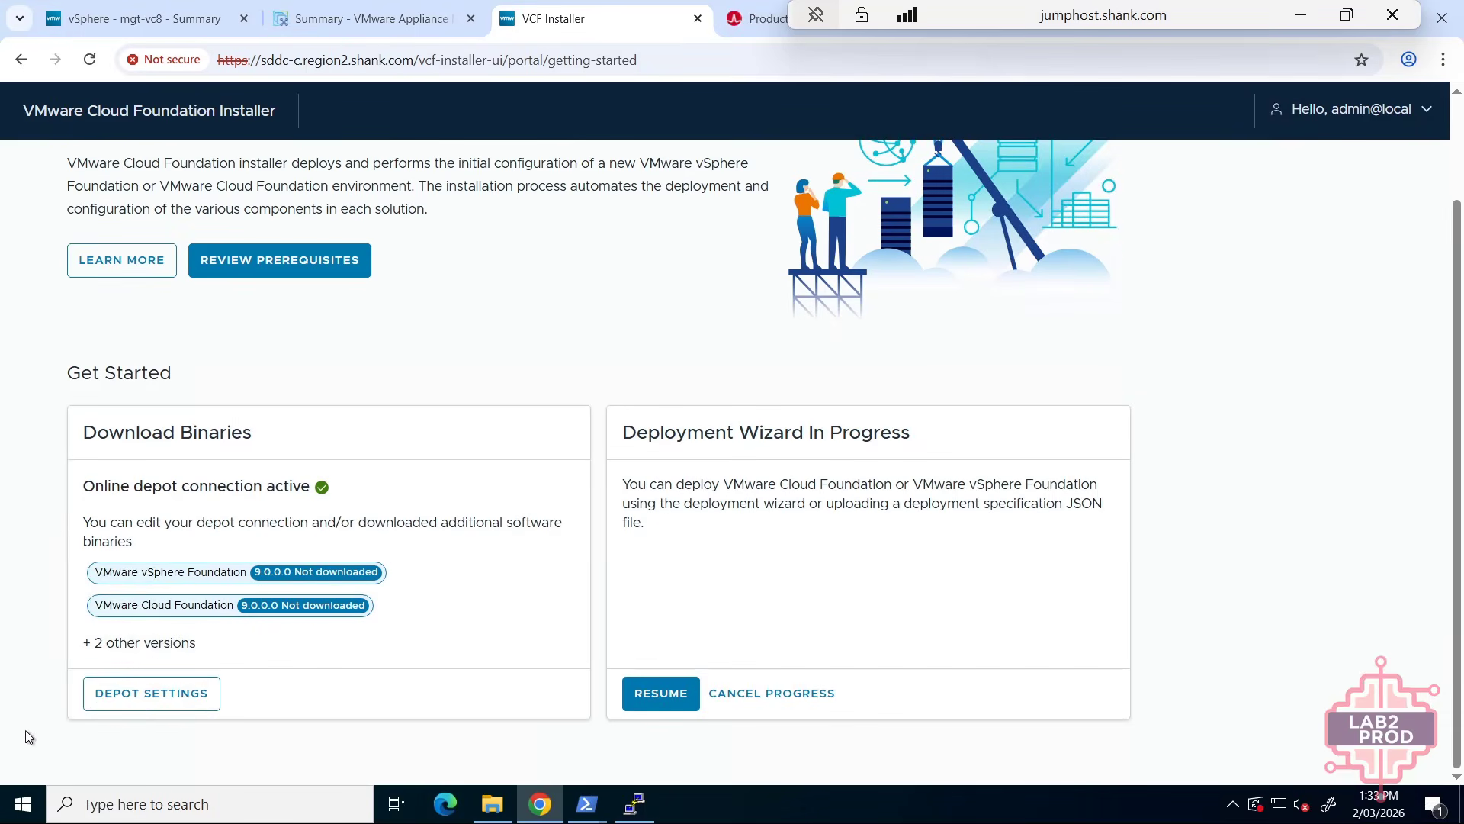
{"action": "left_click", "coordinate": [176, 695]}
{"action": "scroll", "coordinate": [758, 532], "scroll_direction": "down", "scroll_amount": 7}
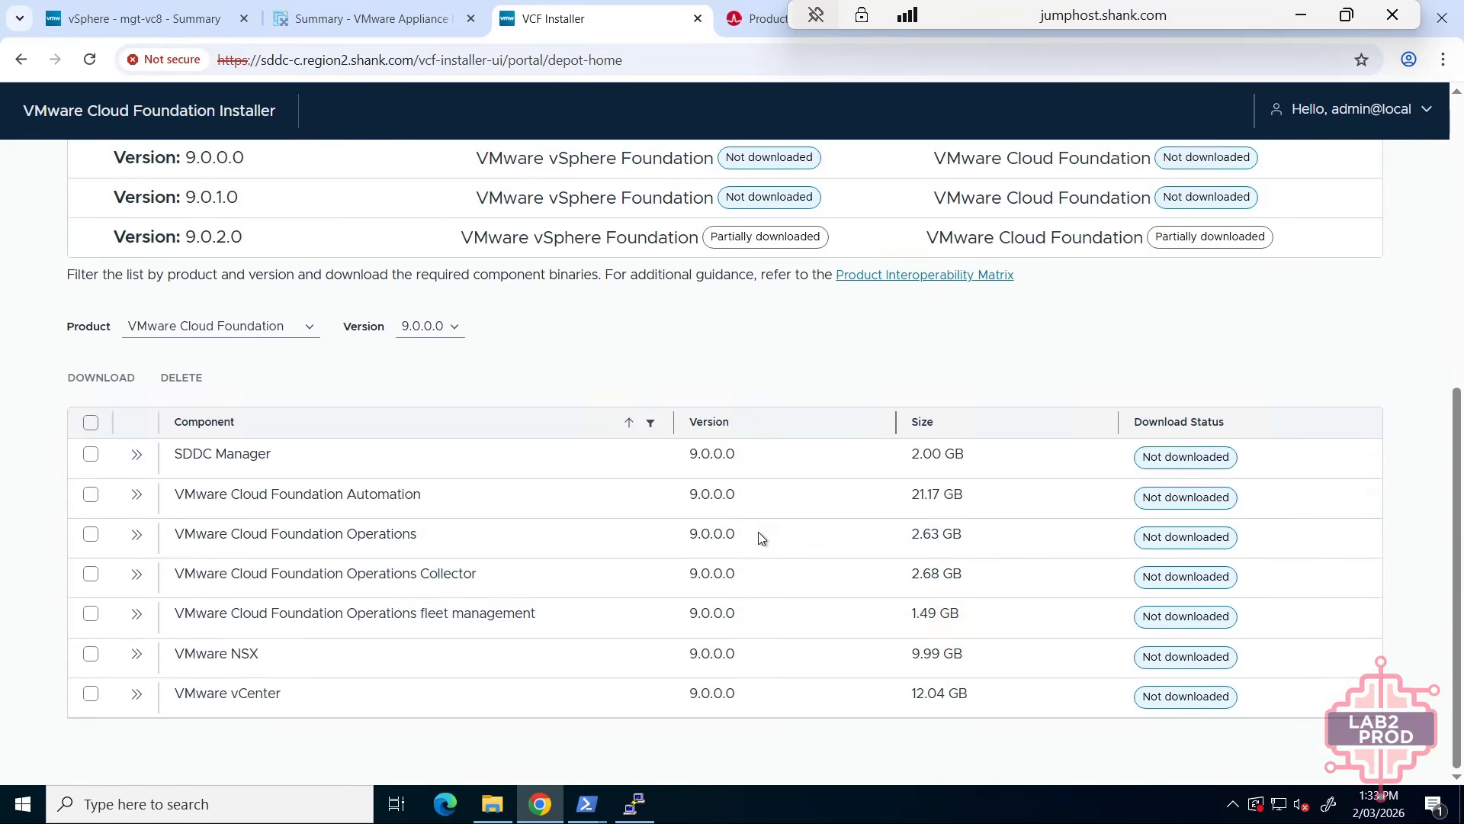
{"action": "left_click", "coordinate": [430, 326]}
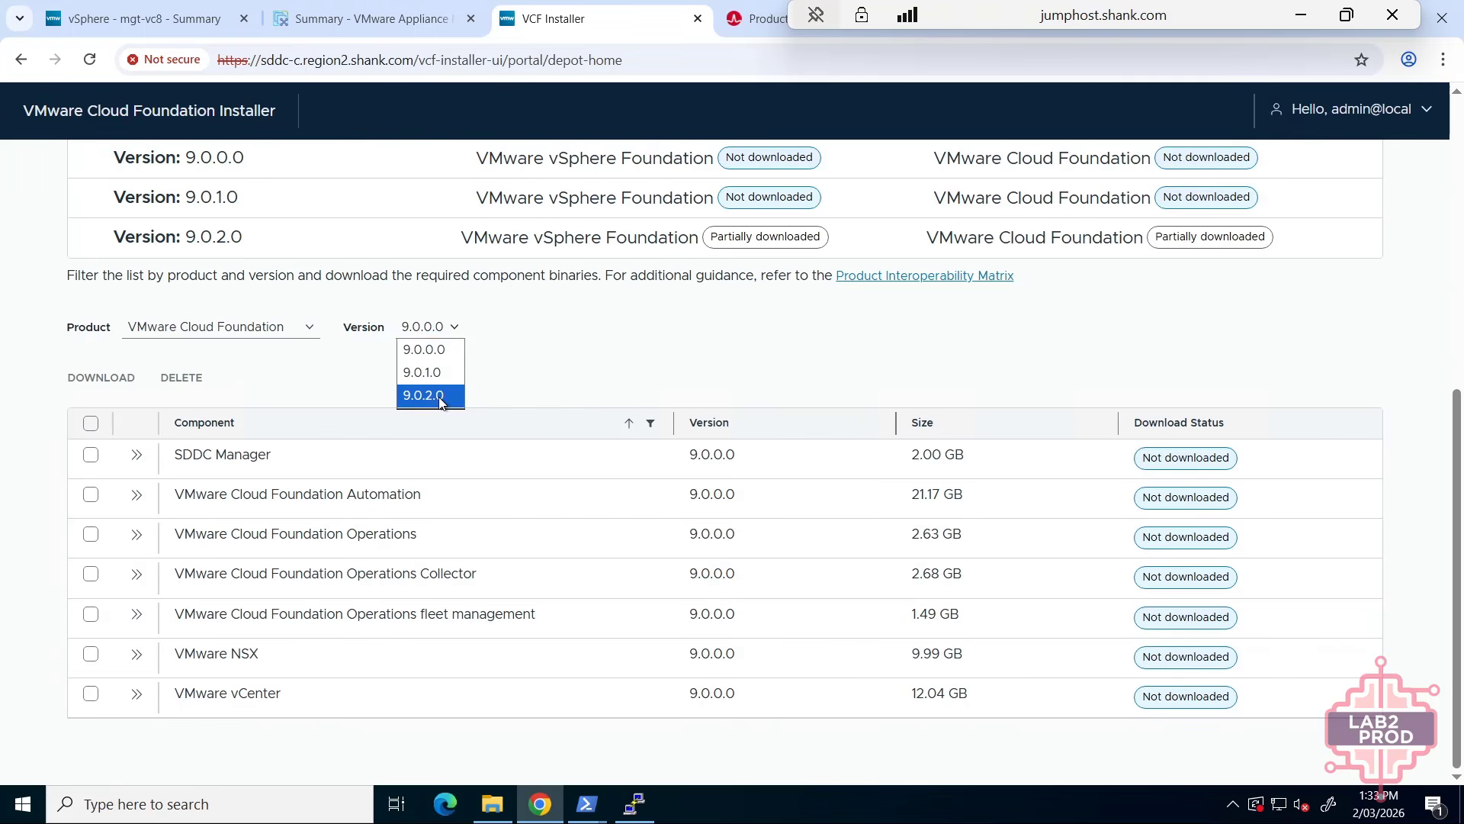
{"action": "left_click", "coordinate": [426, 412]}
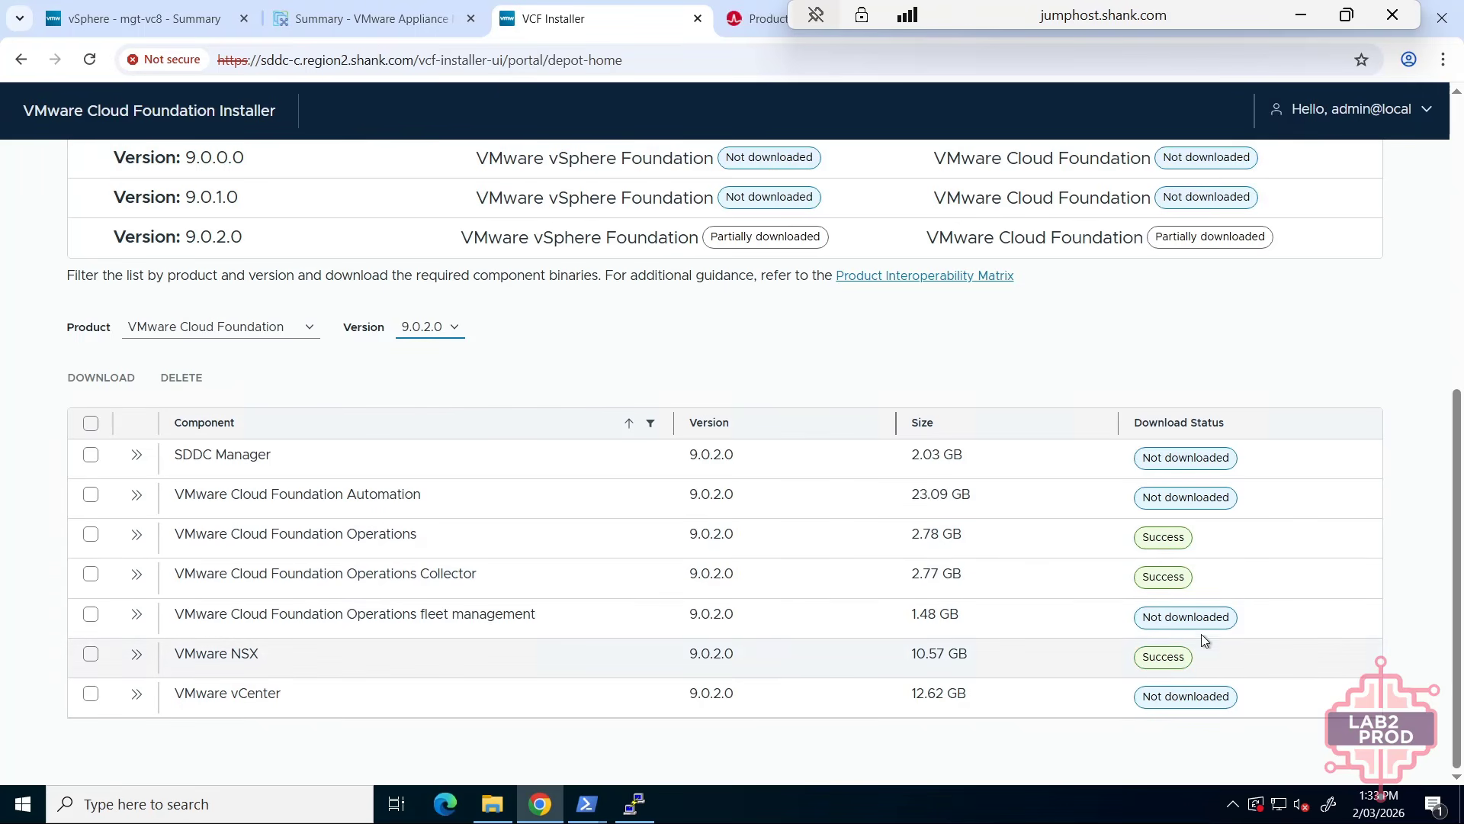
{"action": "scroll", "coordinate": [1023, 538], "scroll_direction": "up", "scroll_amount": 3}
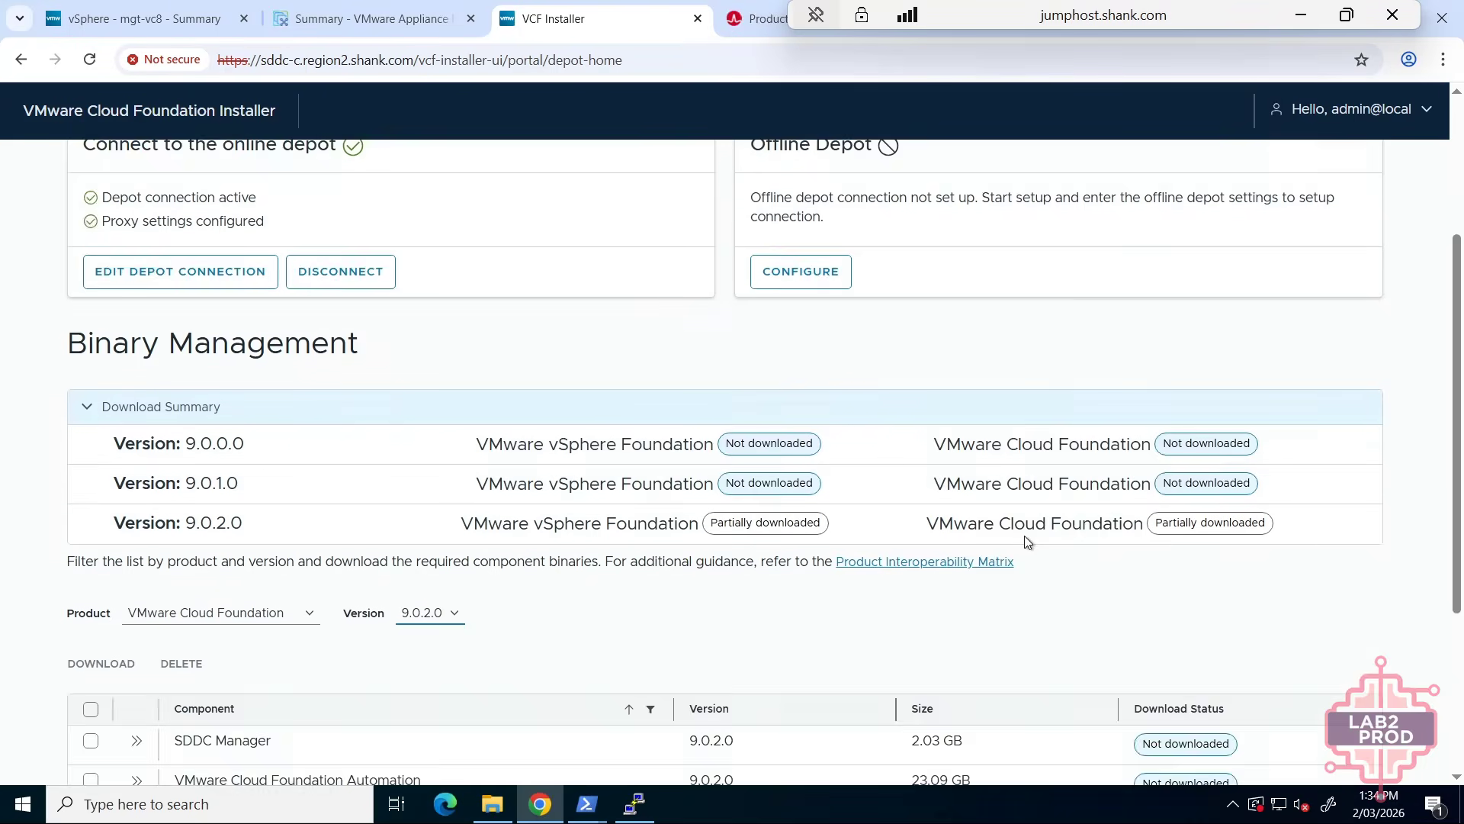
{"action": "scroll", "coordinate": [1023, 535], "scroll_direction": "up", "scroll_amount": 1}
{"action": "scroll", "coordinate": [183, 398], "scroll_direction": "down", "scroll_amount": 4}
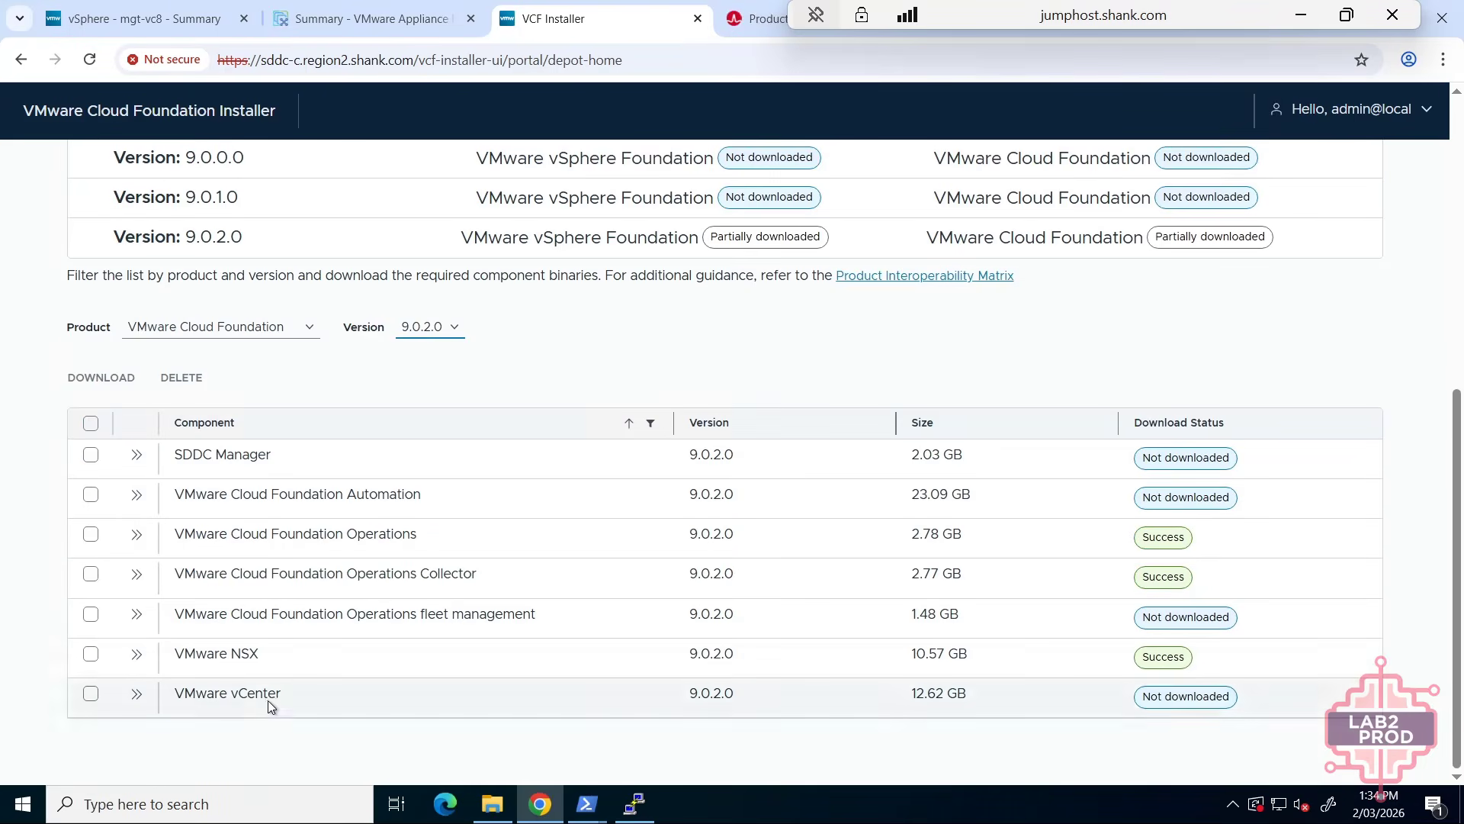
{"action": "scroll", "coordinate": [267, 700], "scroll_direction": "up", "scroll_amount": 6}
{"action": "left_click", "coordinate": [114, 181]}
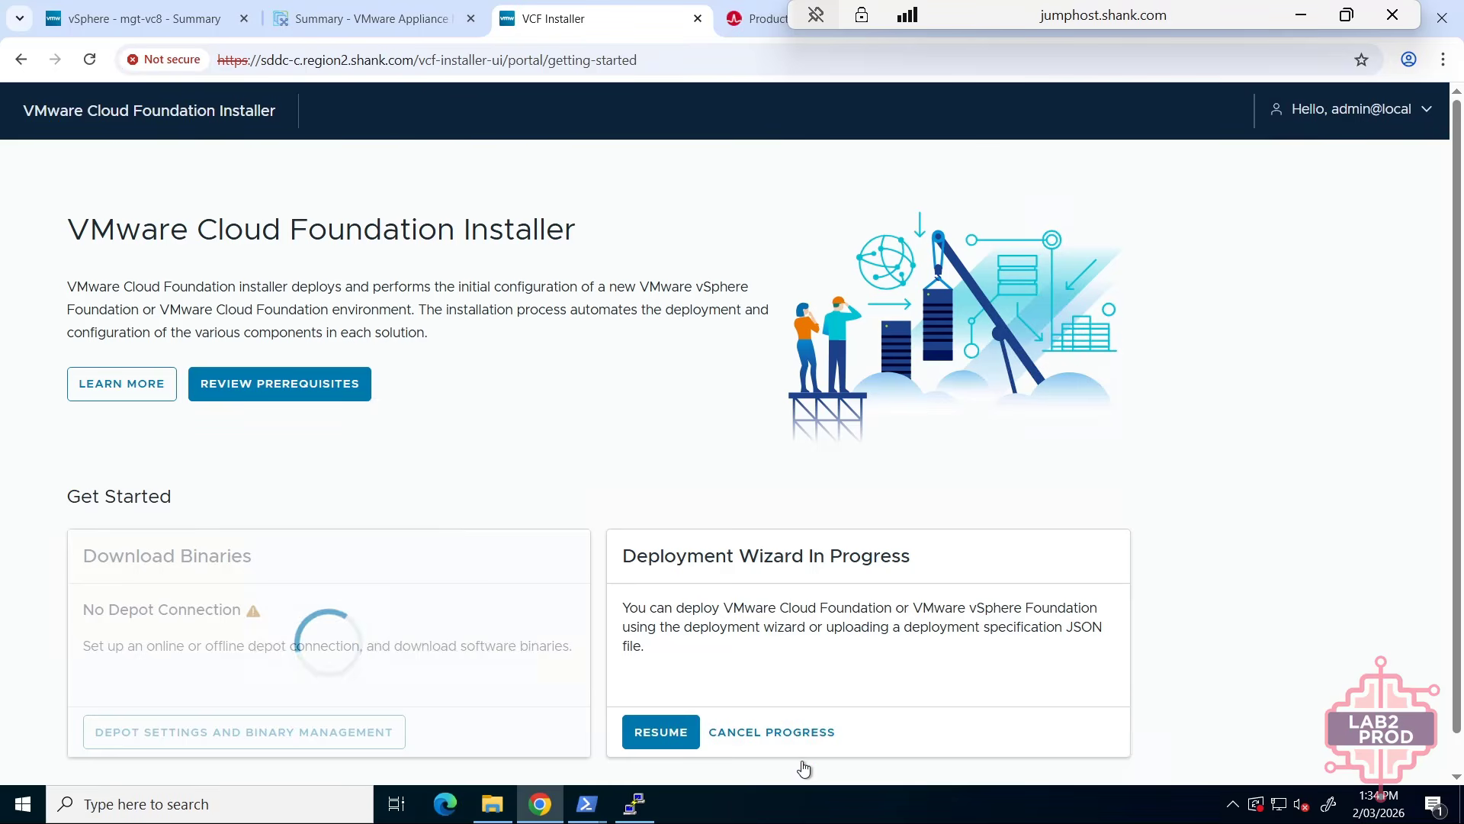
- Resume the deployment wizard and go back to Existing Components, keeping only the existing vCenter selected before continuing
{"action": "scroll", "coordinate": [680, 662], "scroll_direction": "down", "scroll_amount": 2}
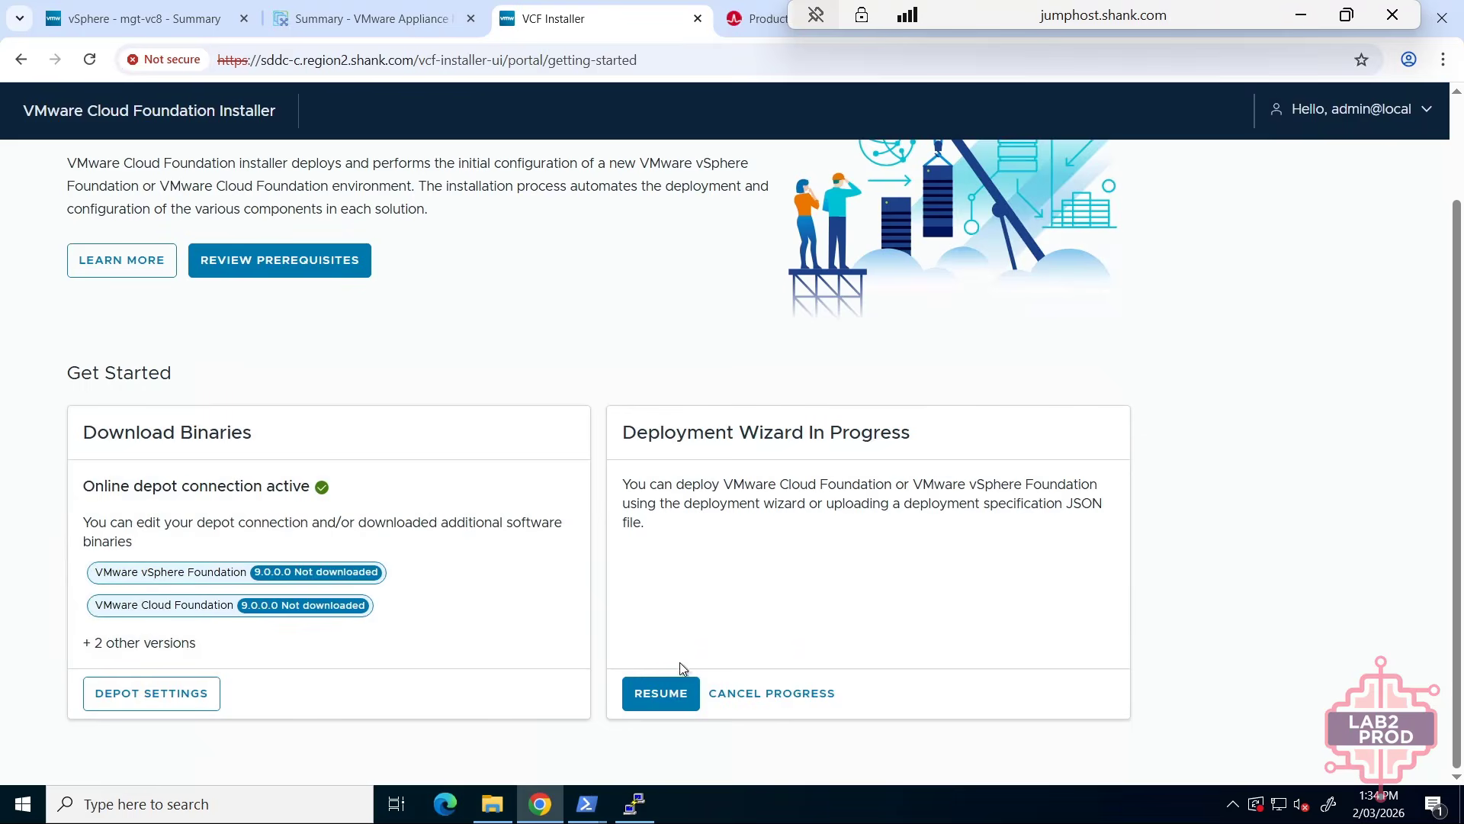
{"action": "left_click", "coordinate": [661, 693]}
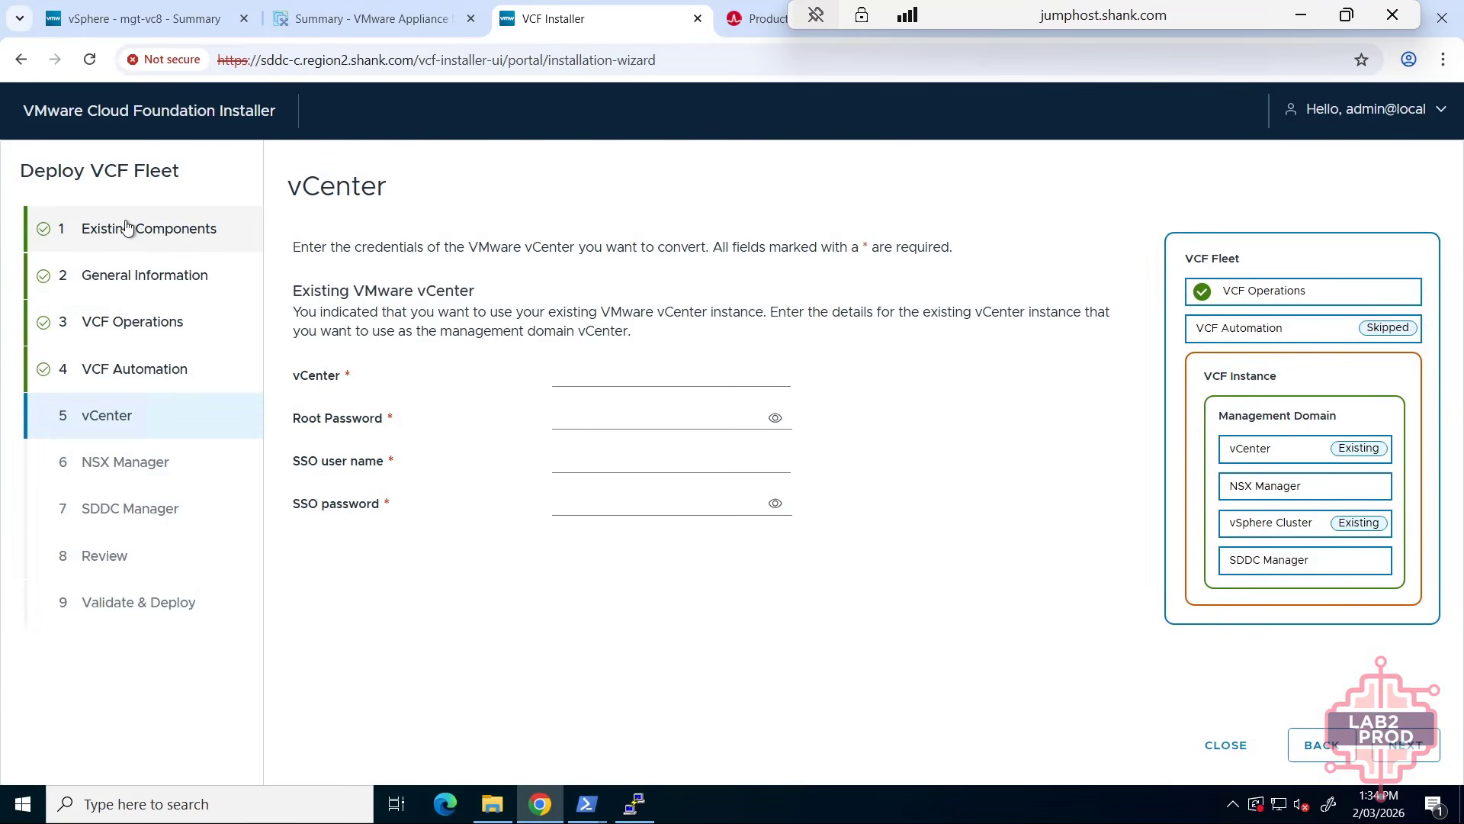
{"action": "left_click", "coordinate": [127, 228]}
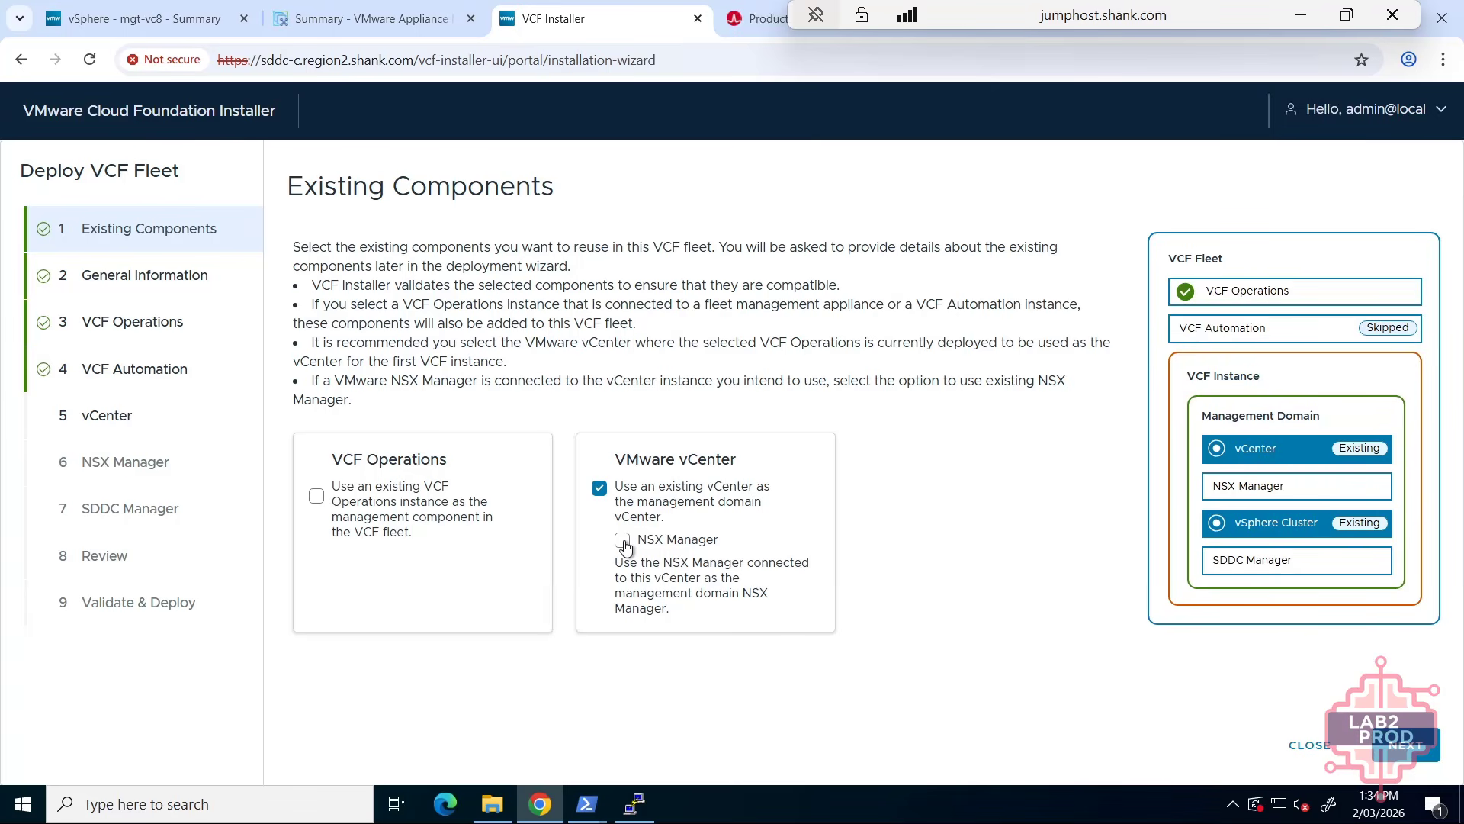
{"action": "left_click", "coordinate": [1403, 746]}
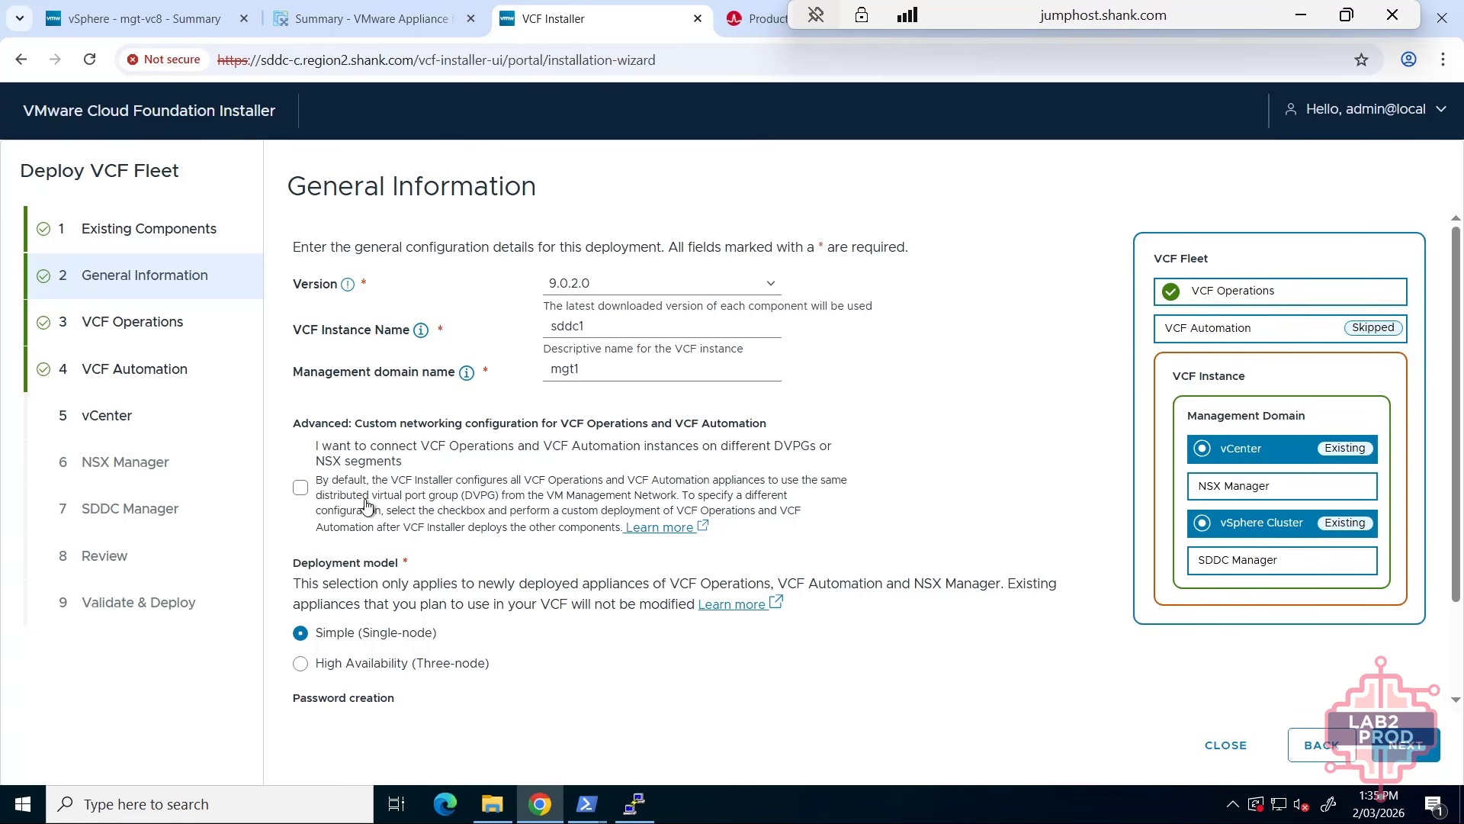
- Keep custom networking off and accept the General Information settings with the Simple (Single-node) model and auto-generated passwords
{"action": "left_click", "coordinate": [501, 503]}
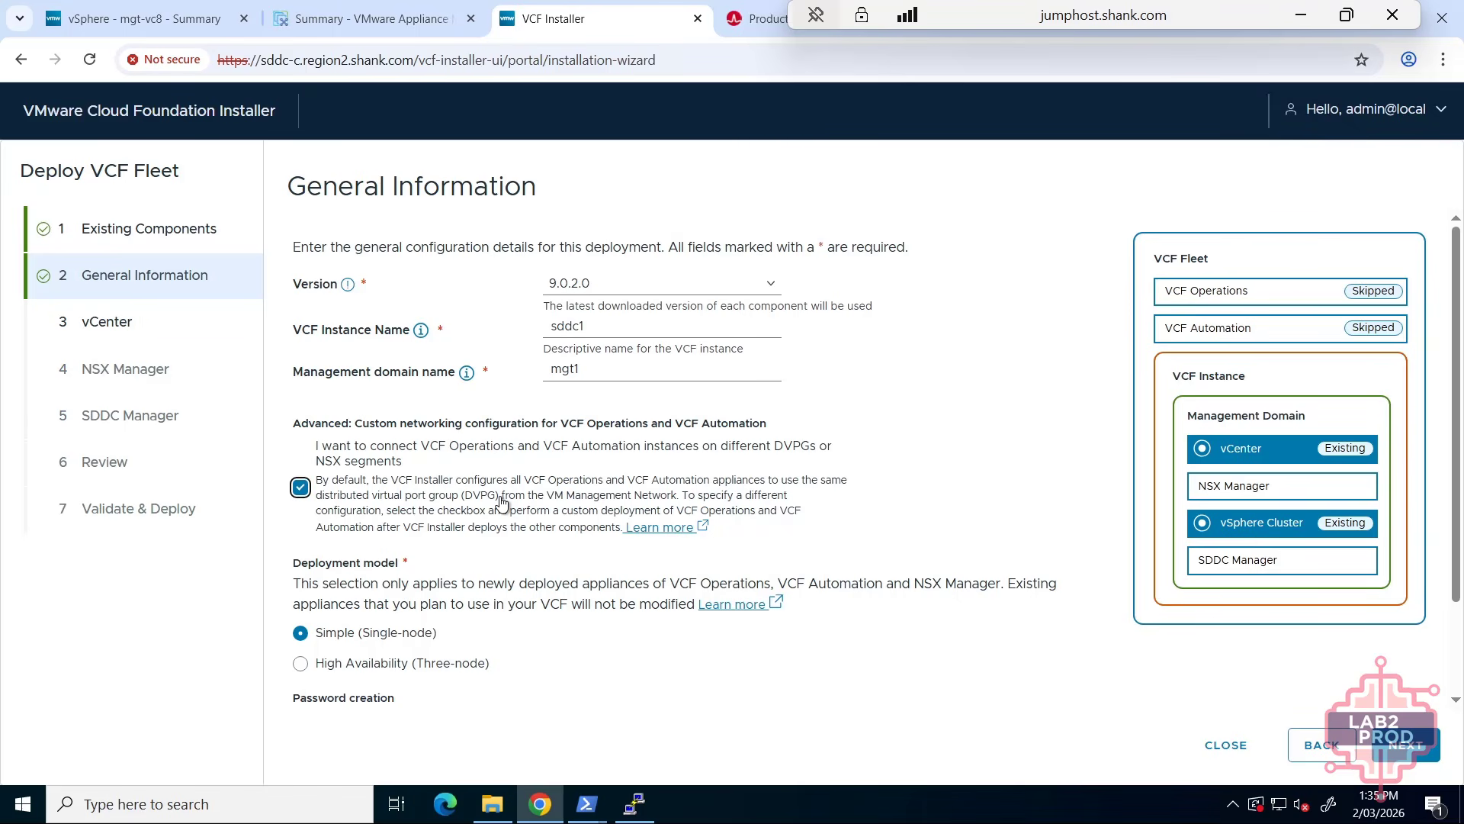
{"action": "left_click", "coordinate": [501, 503]}
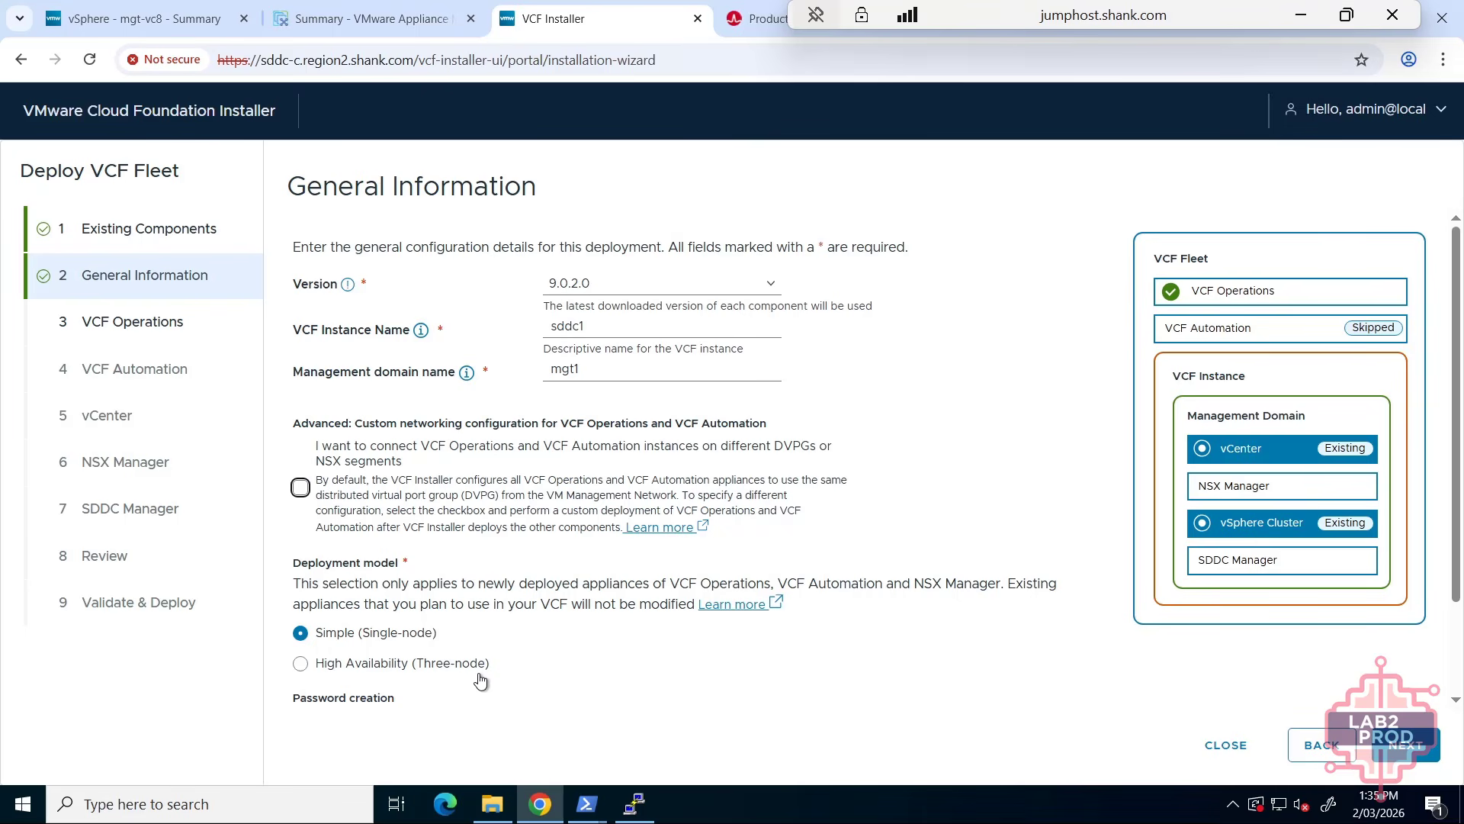
{"action": "scroll", "coordinate": [412, 521], "scroll_direction": "down", "scroll_amount": 1}
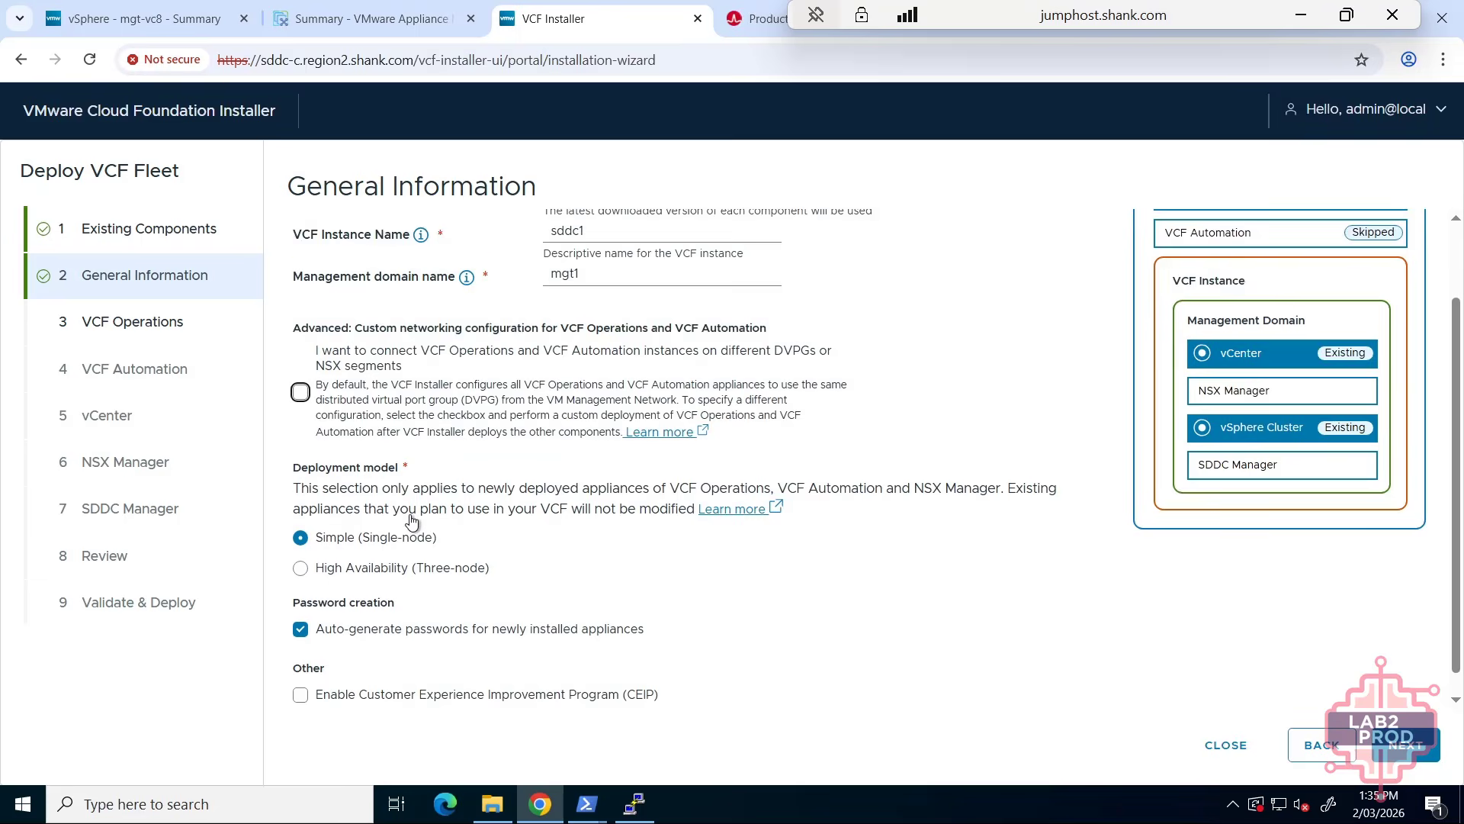
{"action": "scroll", "coordinate": [411, 521], "scroll_direction": "down", "scroll_amount": 1}
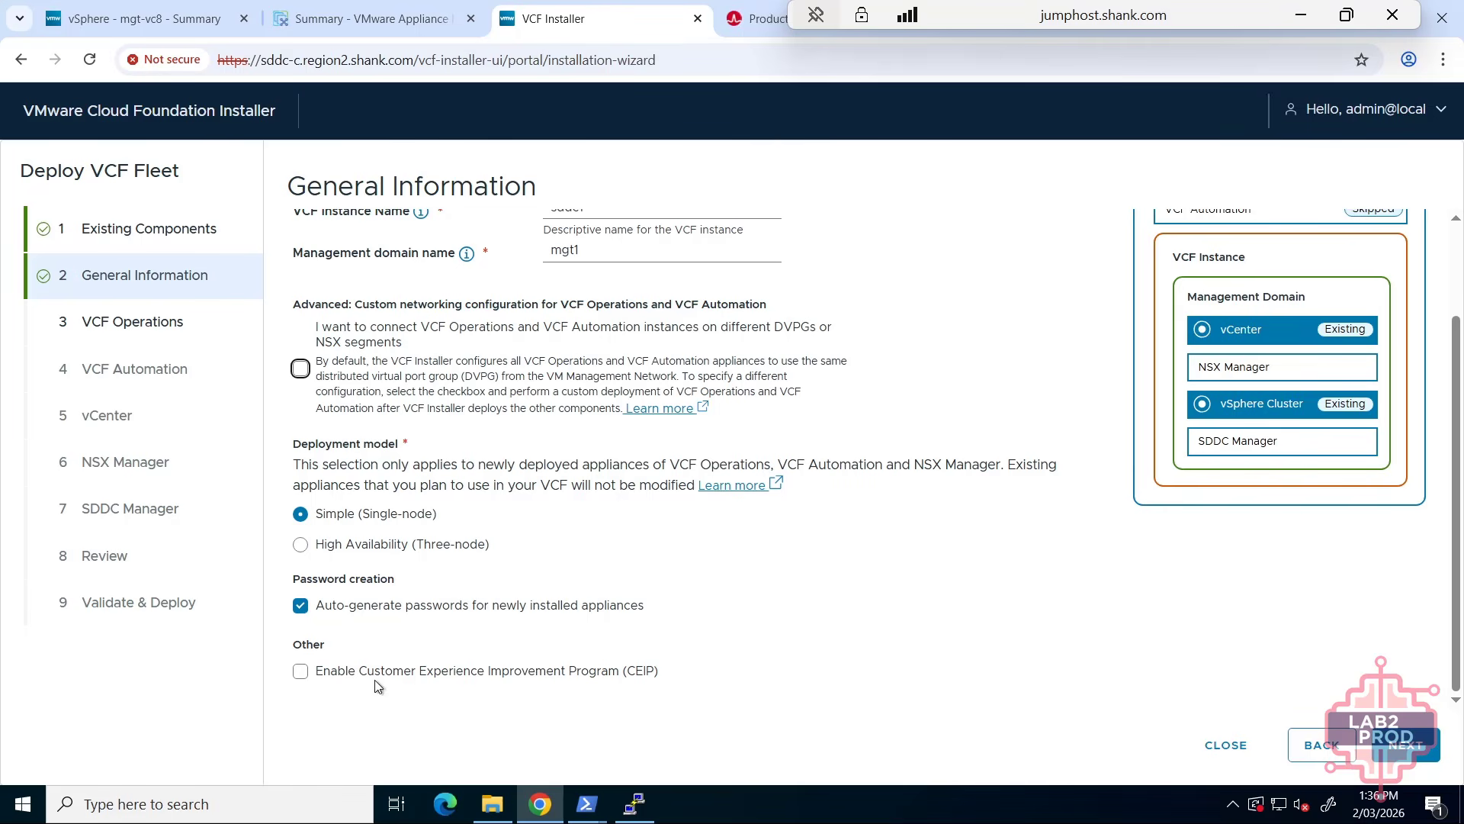
{"action": "left_click", "coordinate": [1404, 745]}
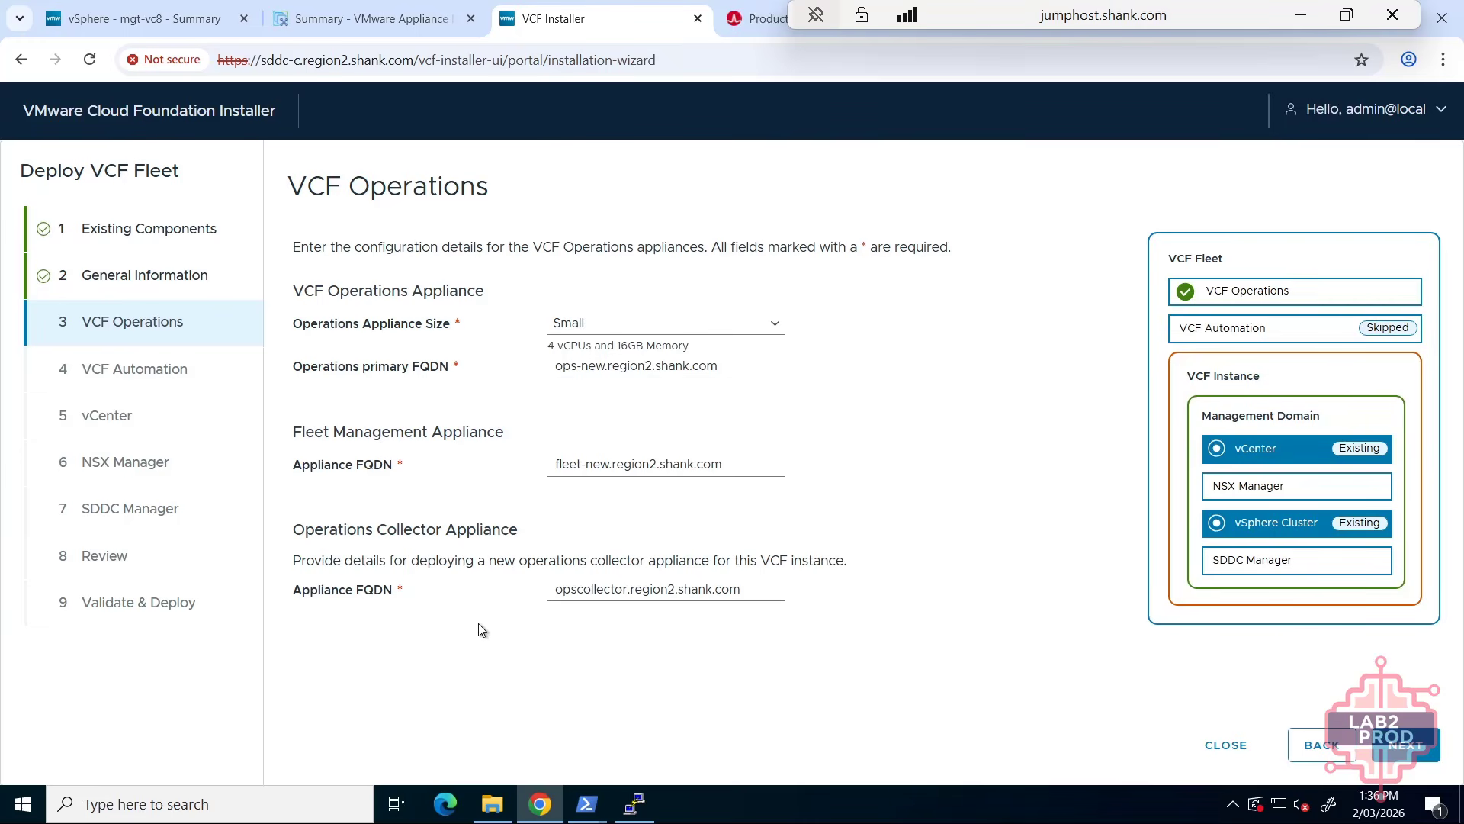
- Accept the VCF Operations appliance settings and the option to connect a VCF Automation instance later
{"action": "left_click", "coordinate": [1395, 753]}
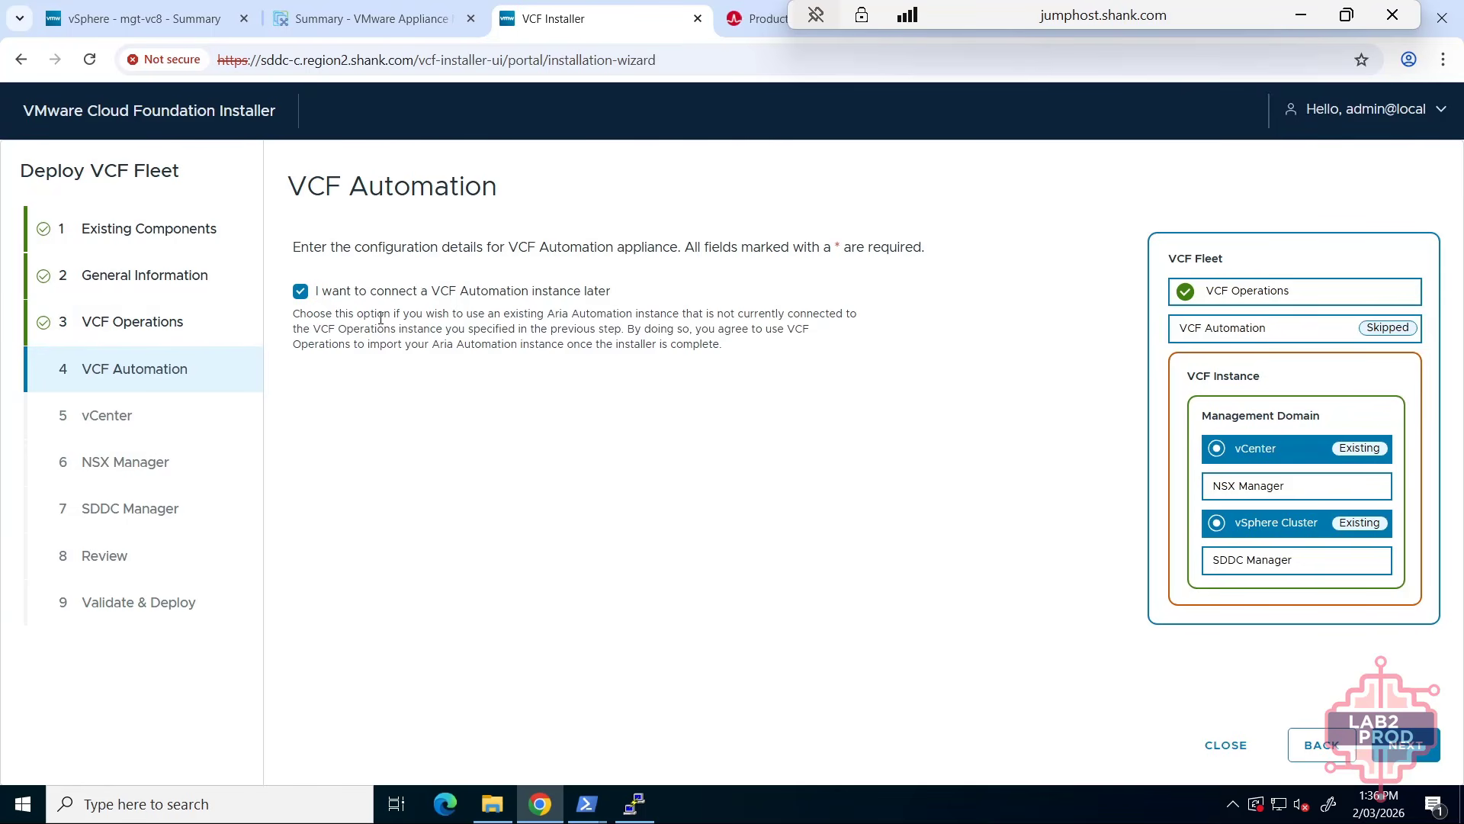
{"action": "left_click", "coordinate": [1406, 745]}
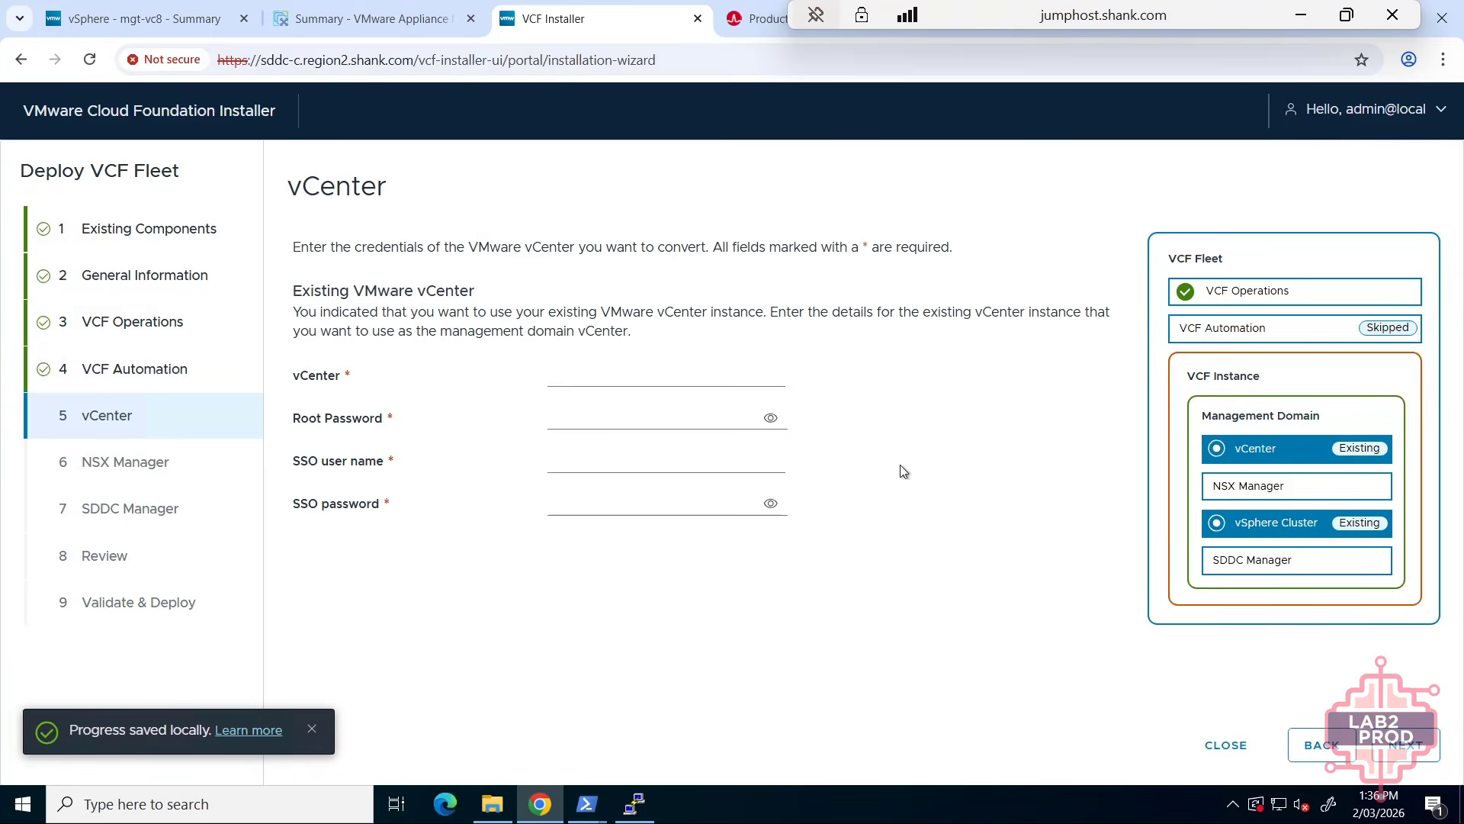
- Set the existing vCenter to mgt-vc8.region2.shank.com, enter its root password, SSO administrator user name and SSO password, and submit them
{"action": "left_click", "coordinate": [559, 377]}
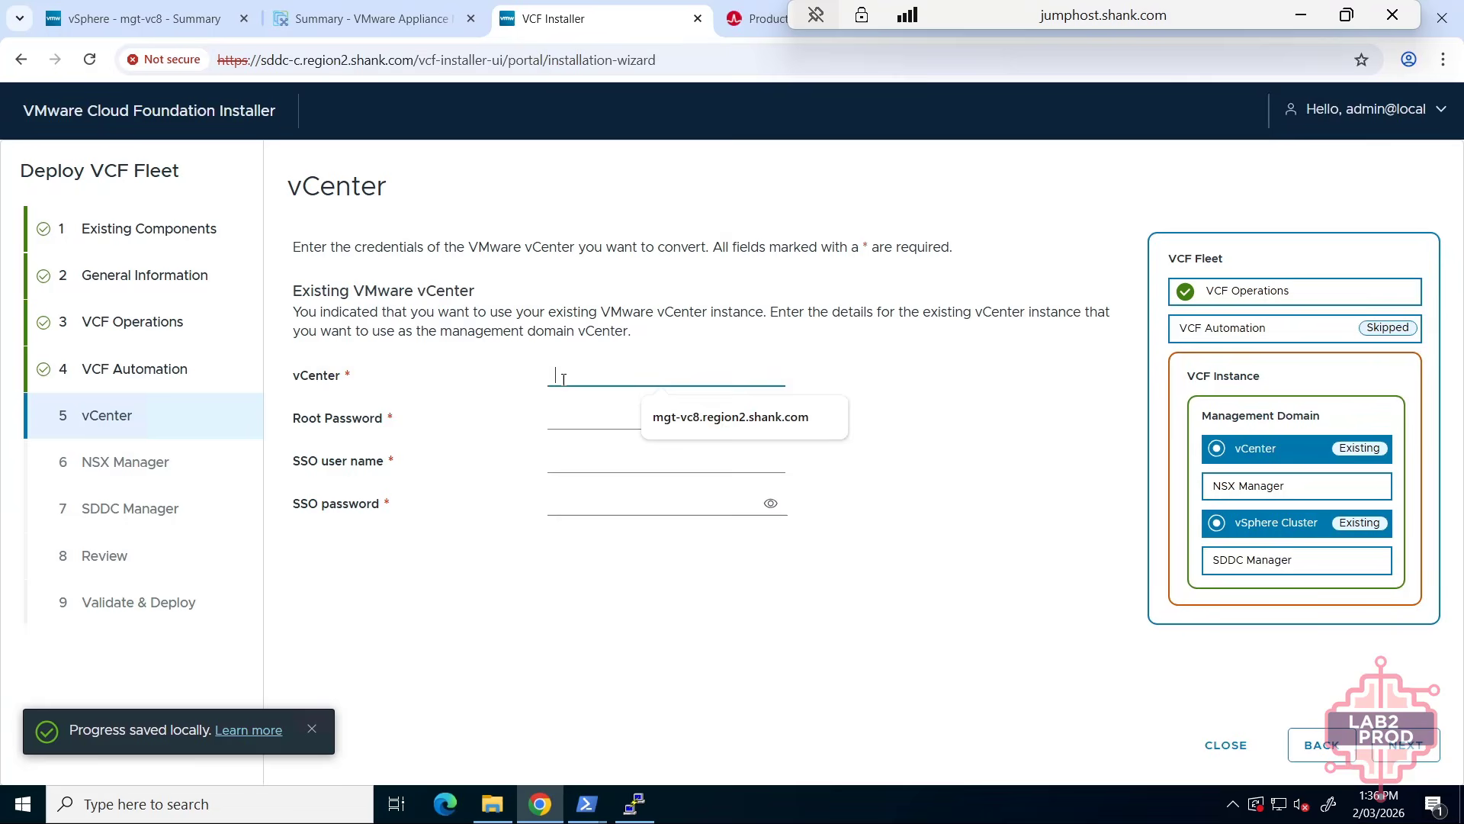
{"action": "left_click", "coordinate": [725, 421]}
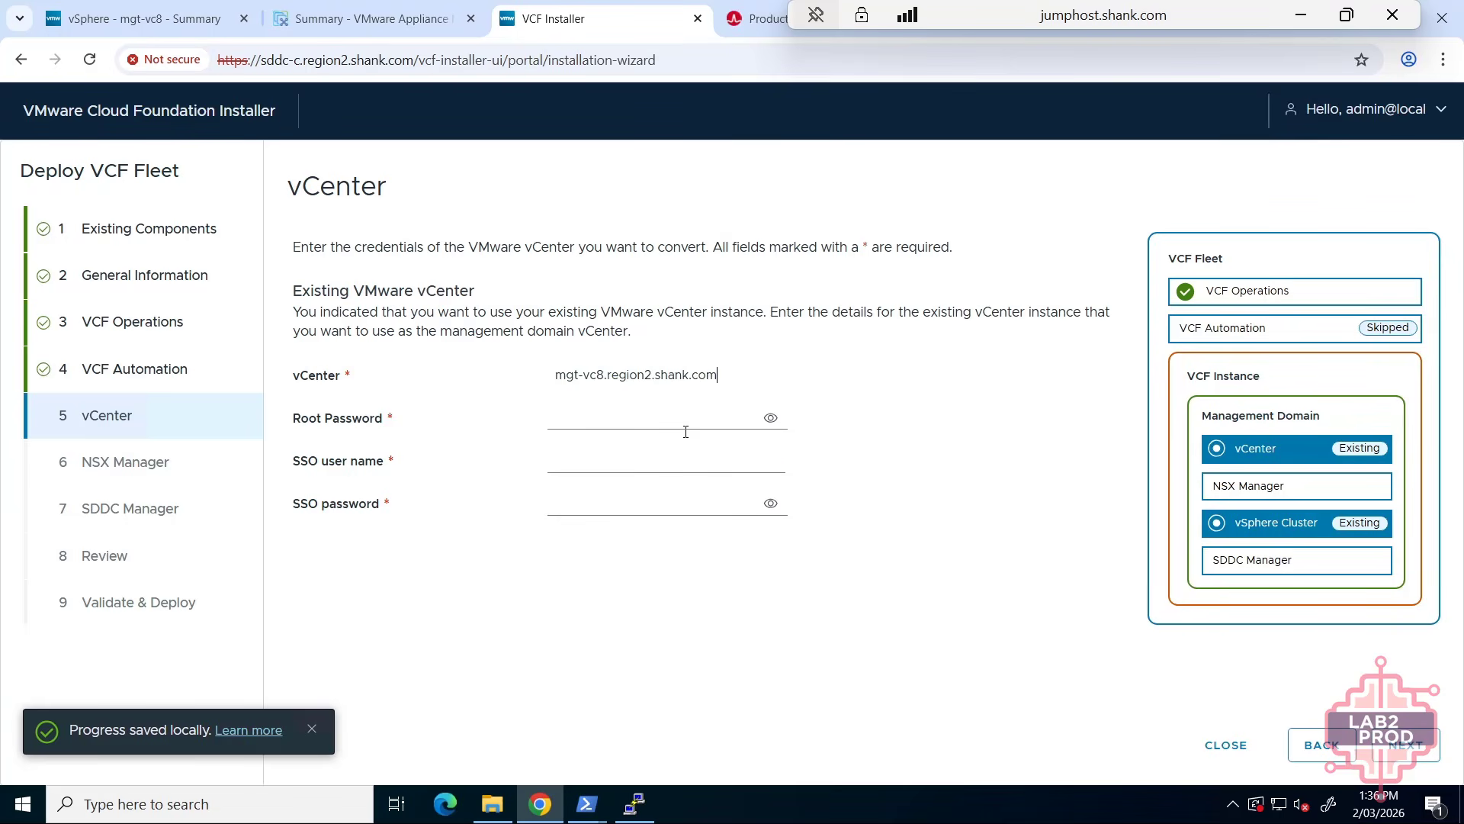
{"action": "left_click", "coordinate": [646, 417]}
{"action": "type", "text": "*************"}
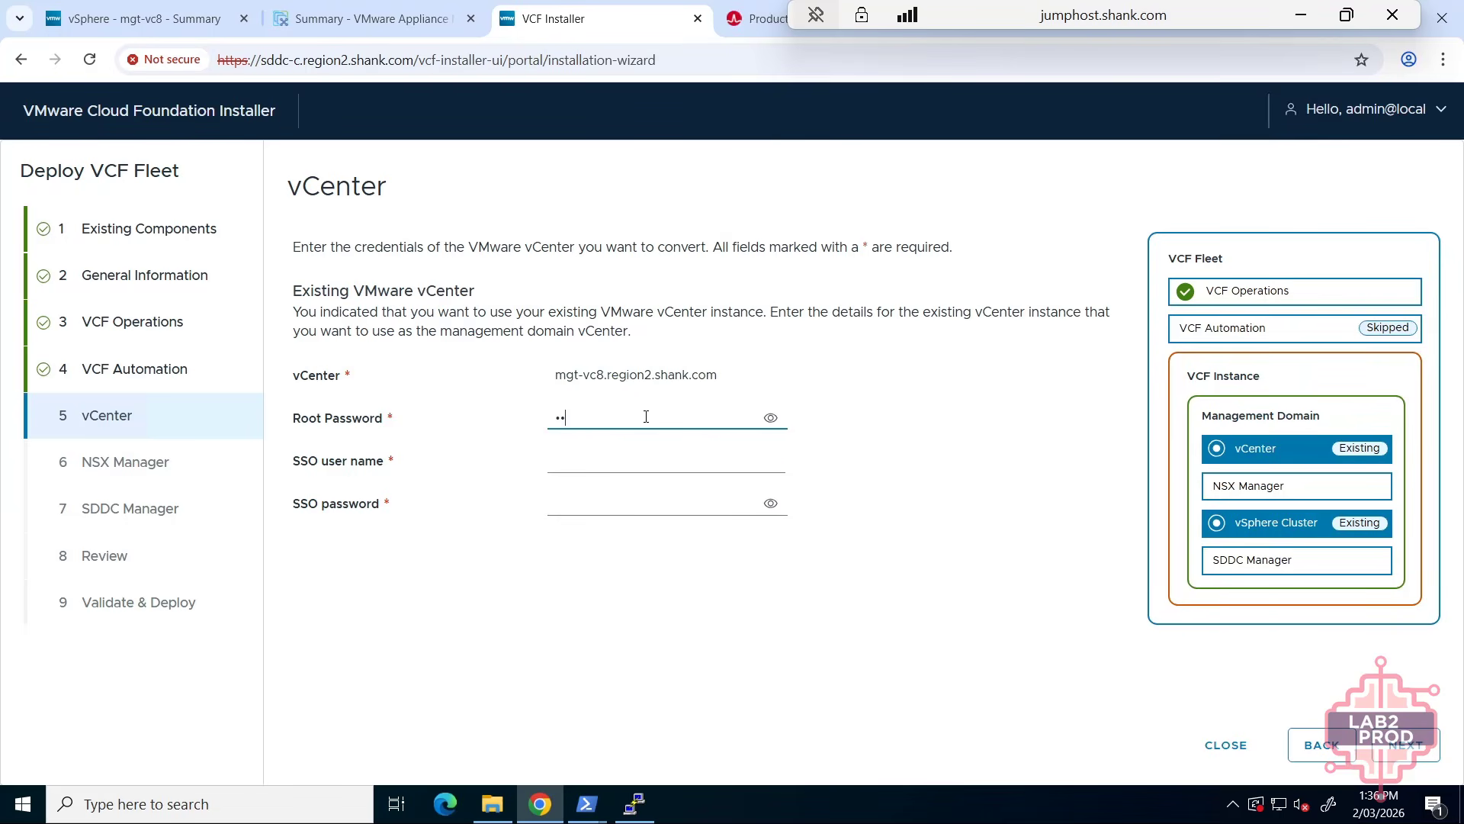
{"action": "key", "text": "BackSpace"}
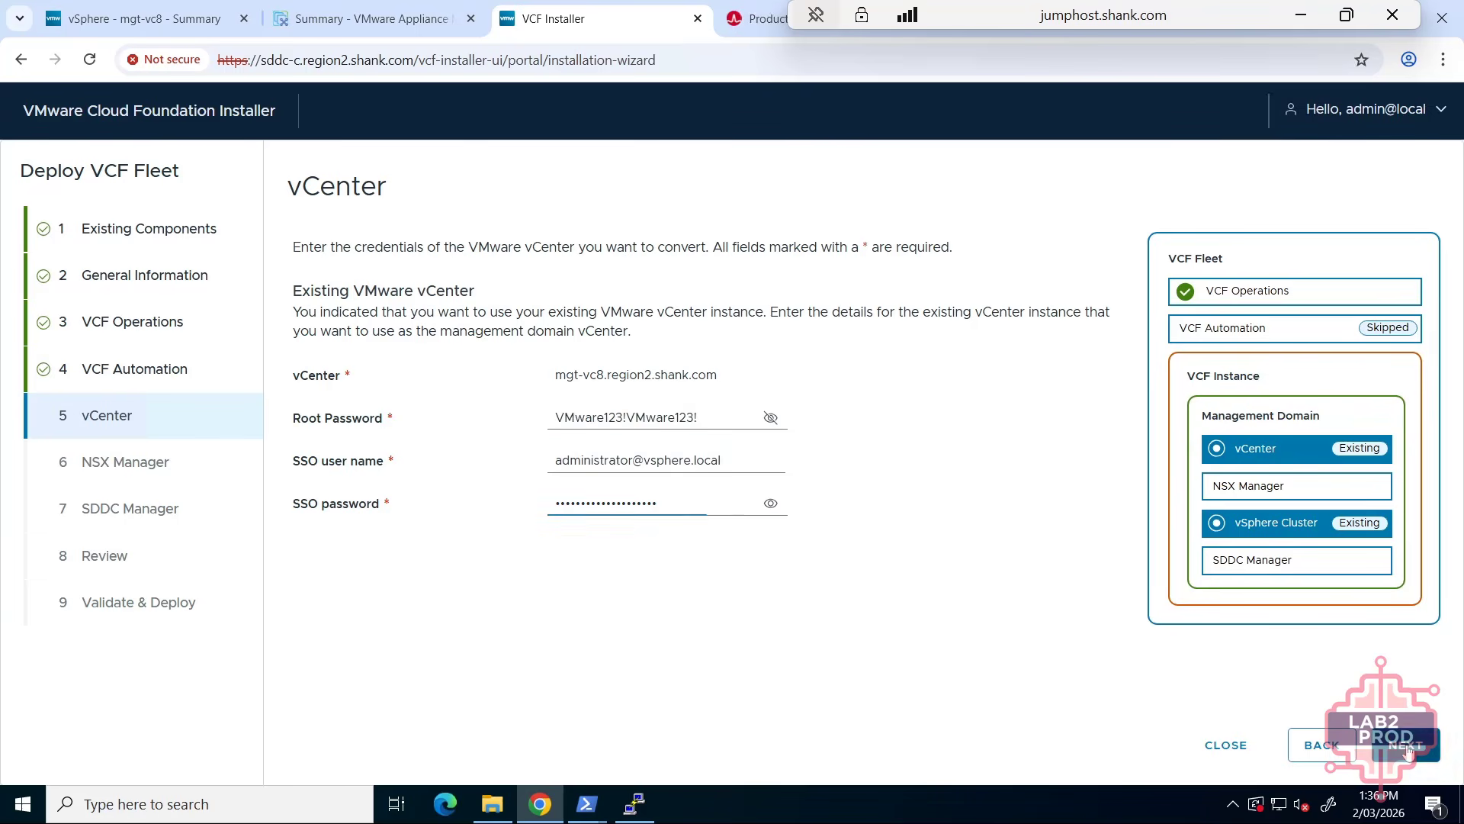
{"action": "left_click", "coordinate": [1406, 745]}
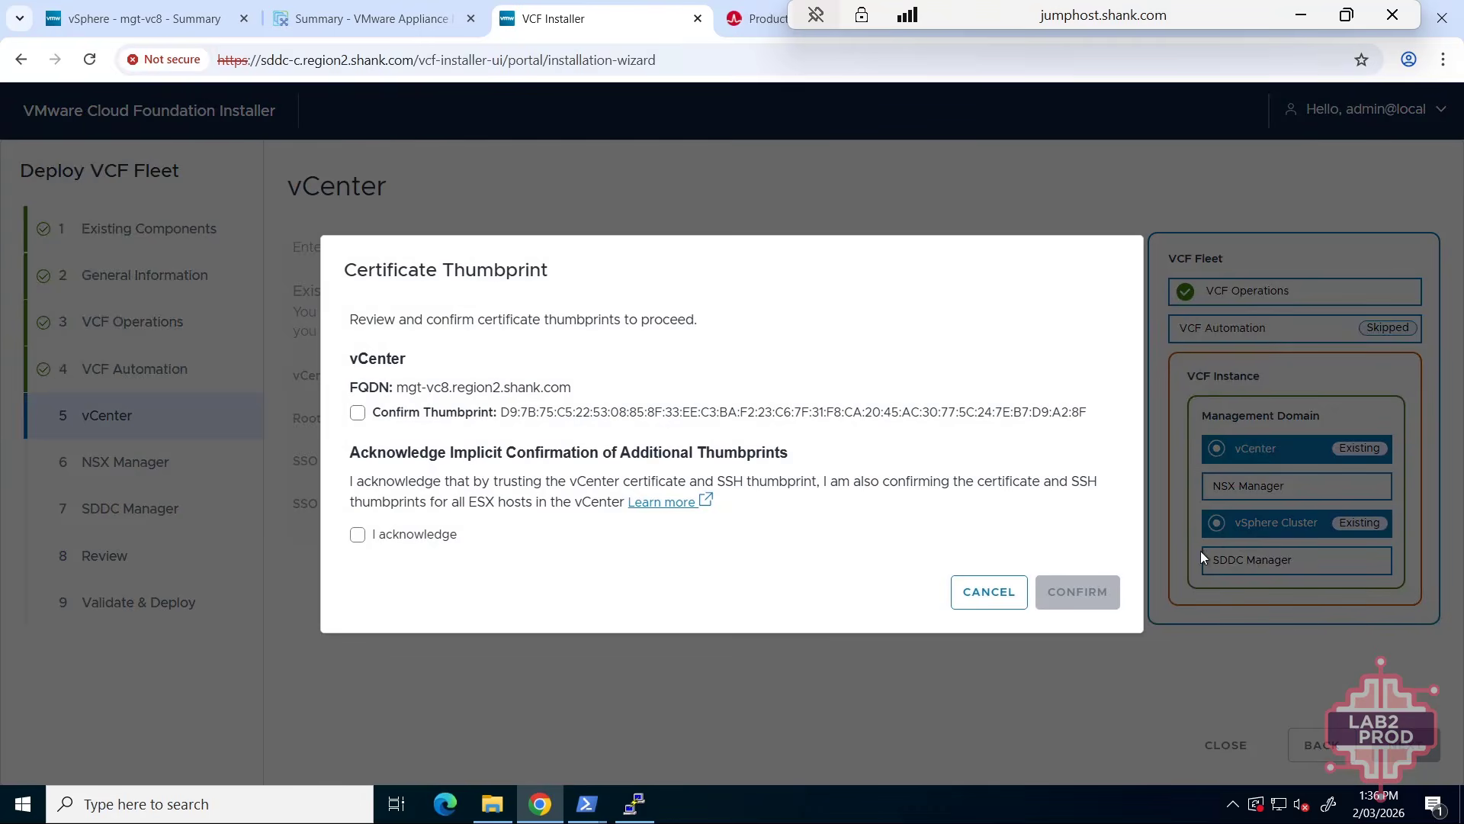
- Confirm the vCenter certificate thumbprint and acknowledge the implicit trust of all ESX host thumbprints
{"action": "left_click", "coordinate": [491, 414]}
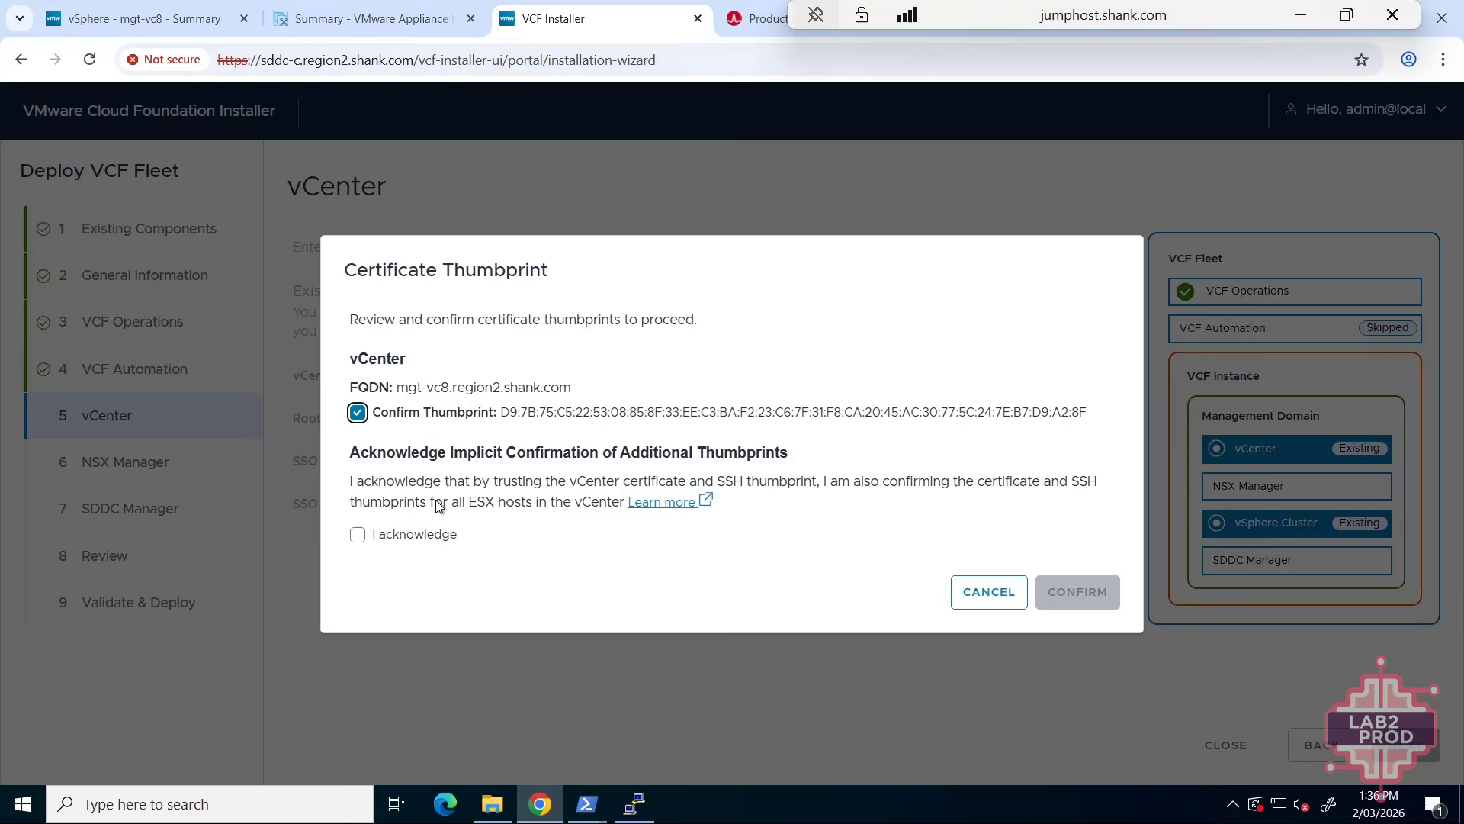
{"action": "left_click", "coordinate": [418, 542]}
{"action": "left_click", "coordinate": [1067, 592]}
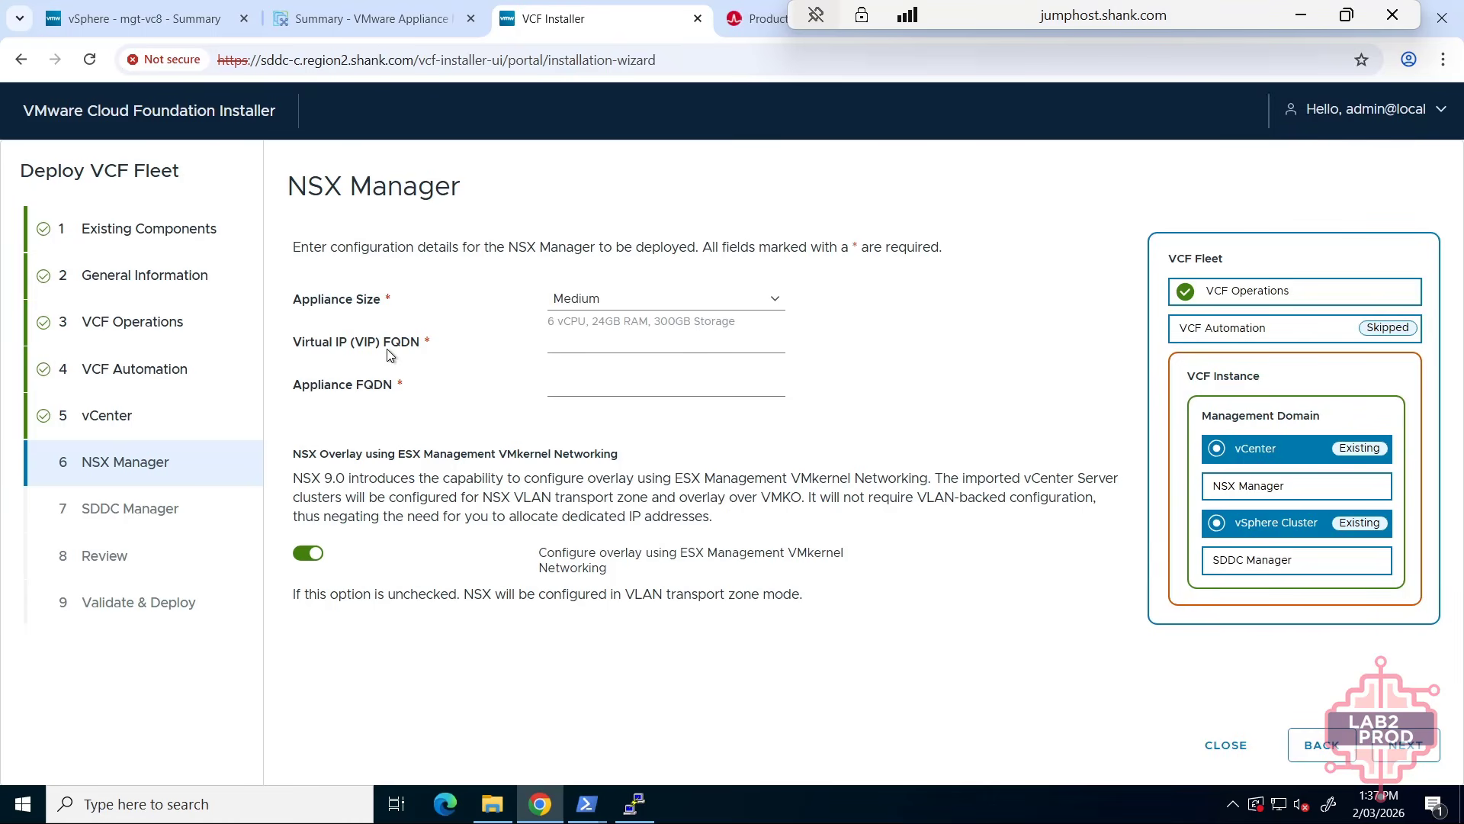
- Configure a Medium NSX Manager with VIP FQDN nsx-new.region2.shank.com and appliance FQDN nsx-new1.region2.shank.com, keeping overlay over ESX management VMkernel networking
{"action": "left_click", "coordinate": [621, 299]}
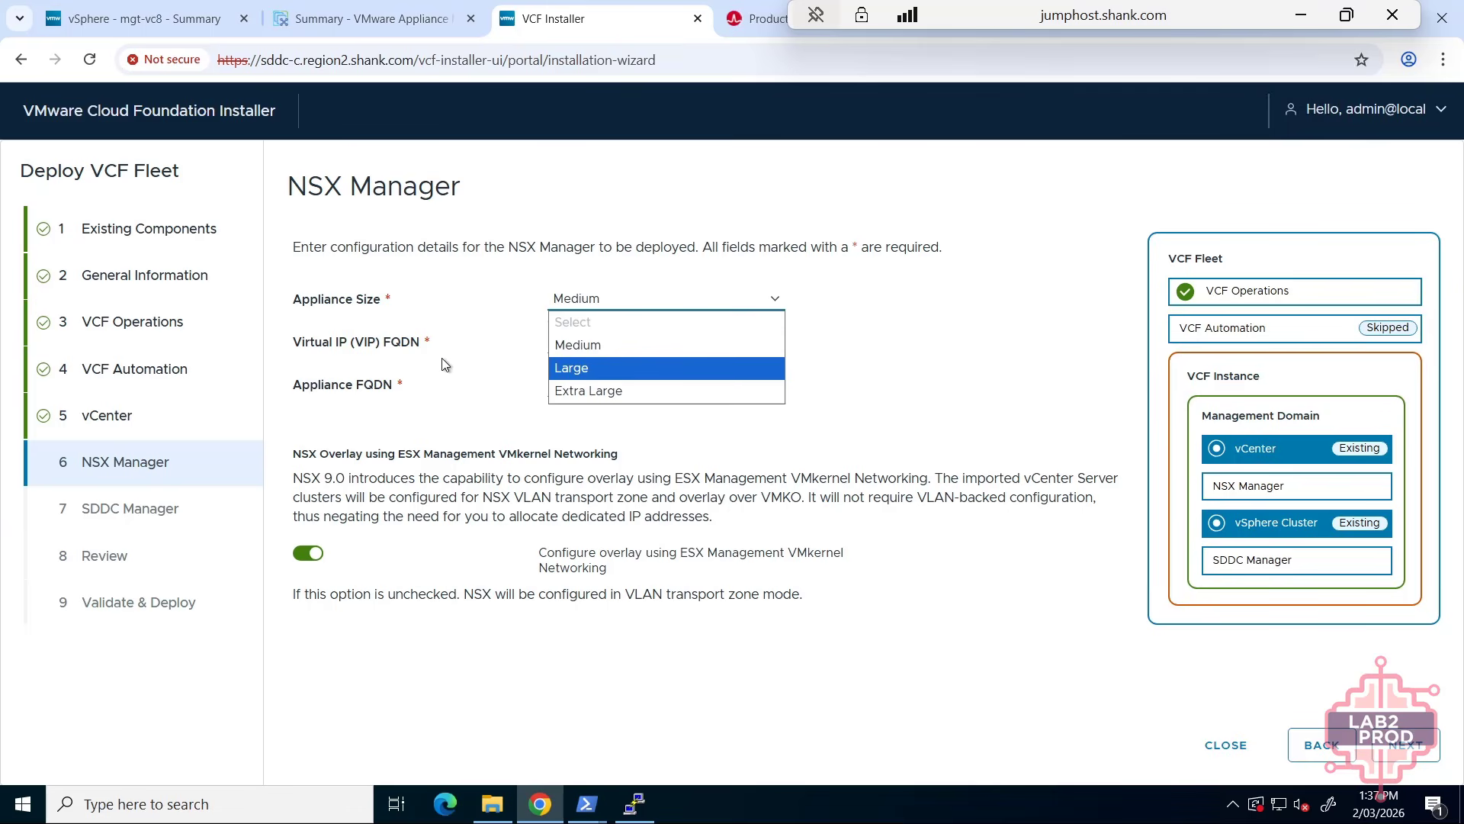
{"action": "left_click", "coordinate": [593, 343]}
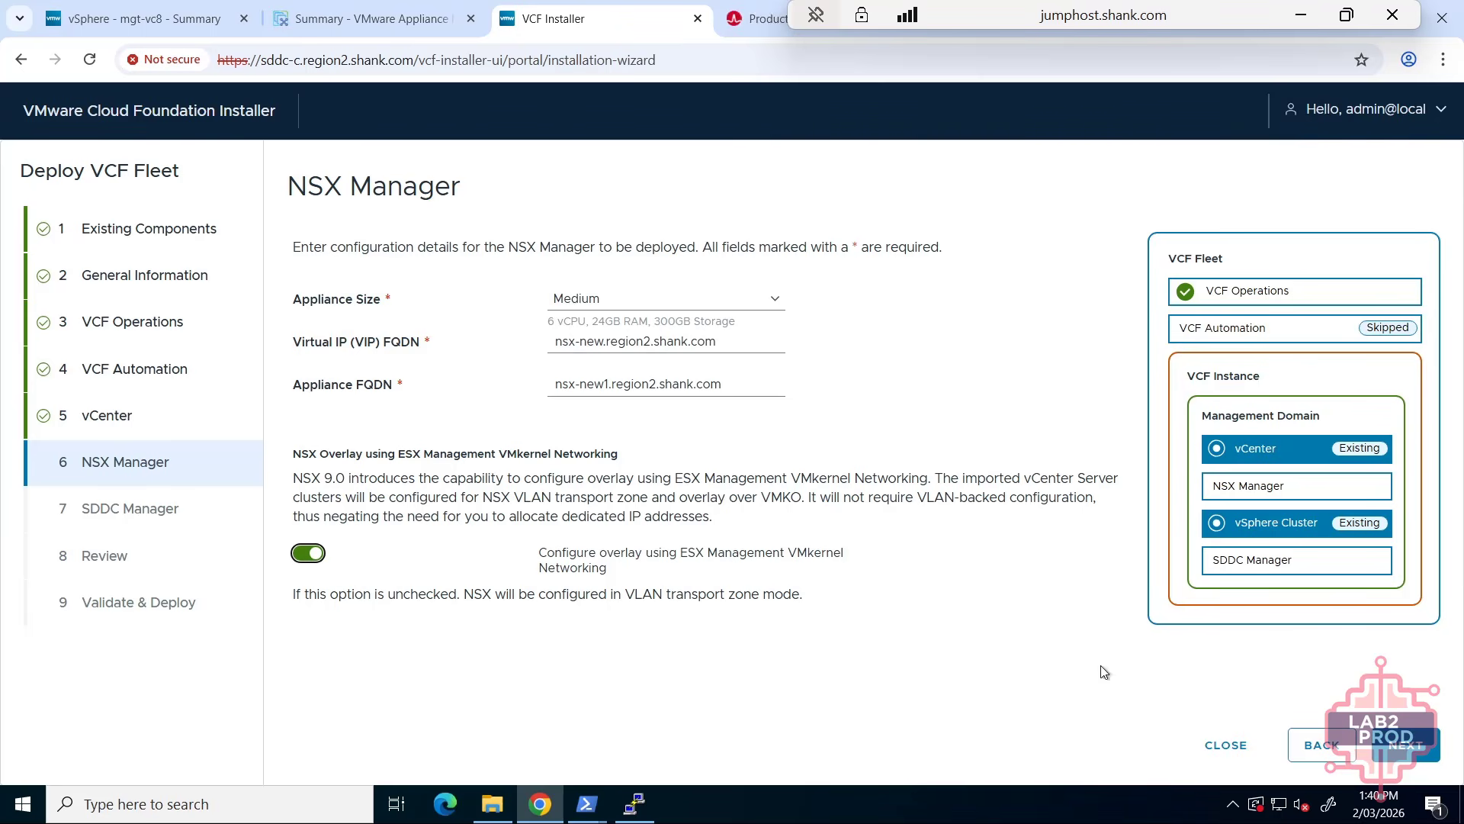
{"action": "left_click", "coordinate": [1405, 745]}
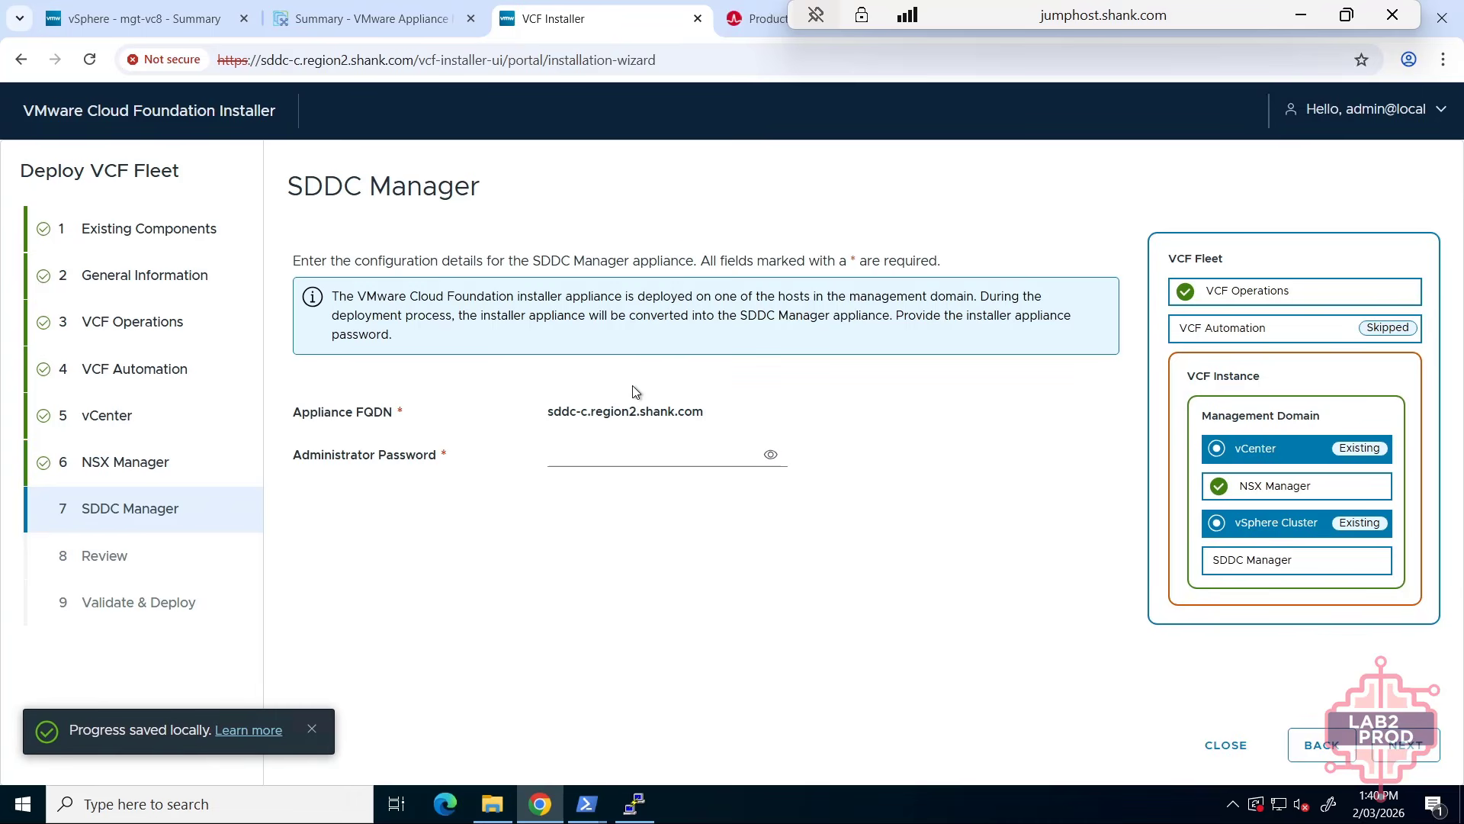
- Enter and check the administrator password for the SDDC Manager appliance sddc-c.region2.shank.com, and continue to the review
{"action": "left_click", "coordinate": [568, 458]}
{"action": "key", "text": "ctrl+v"}
{"action": "left_click", "coordinate": [770, 455]}
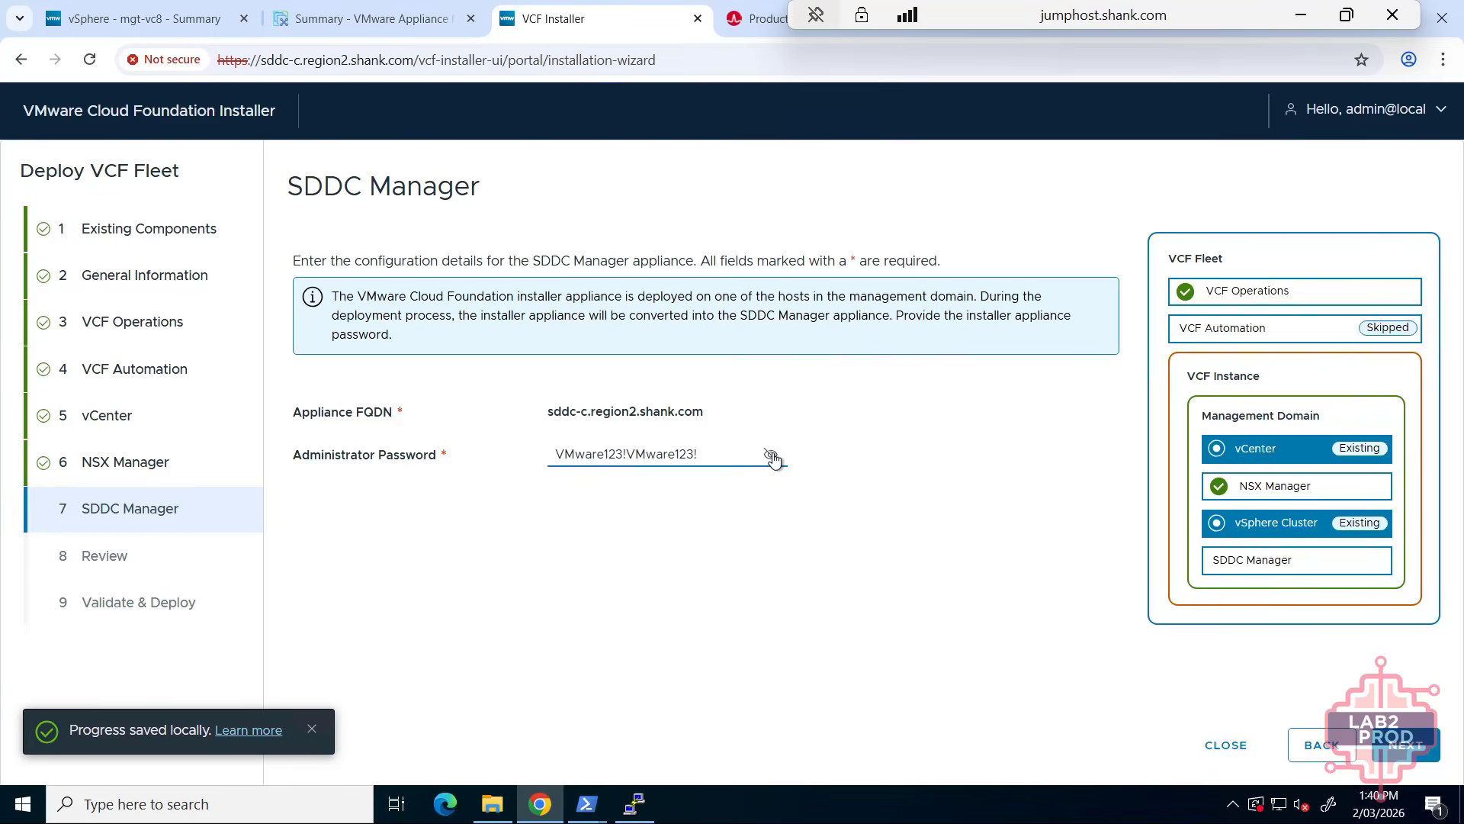
{"action": "left_click", "coordinate": [683, 552]}
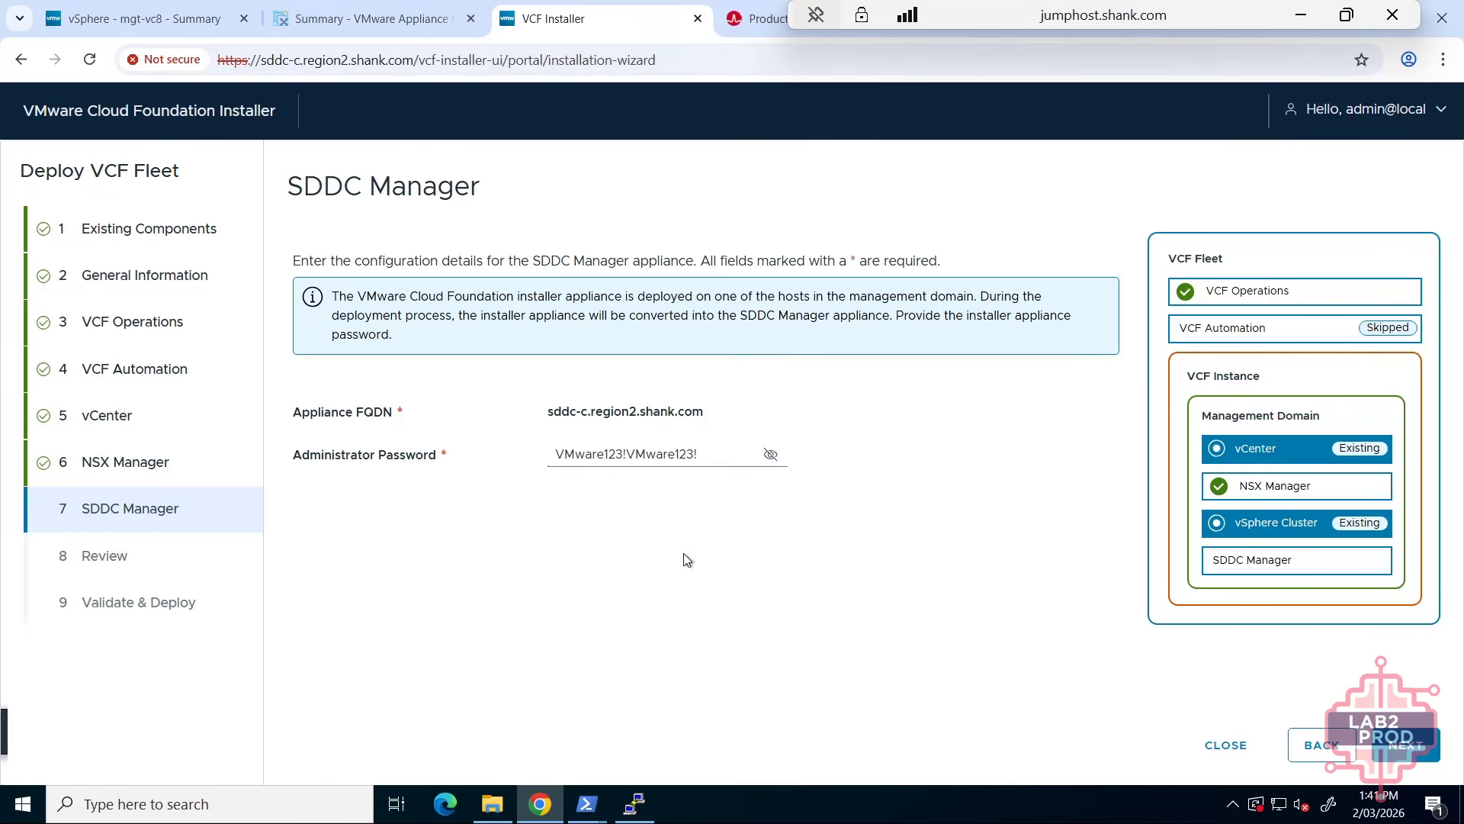
{"action": "left_click", "coordinate": [1416, 755]}
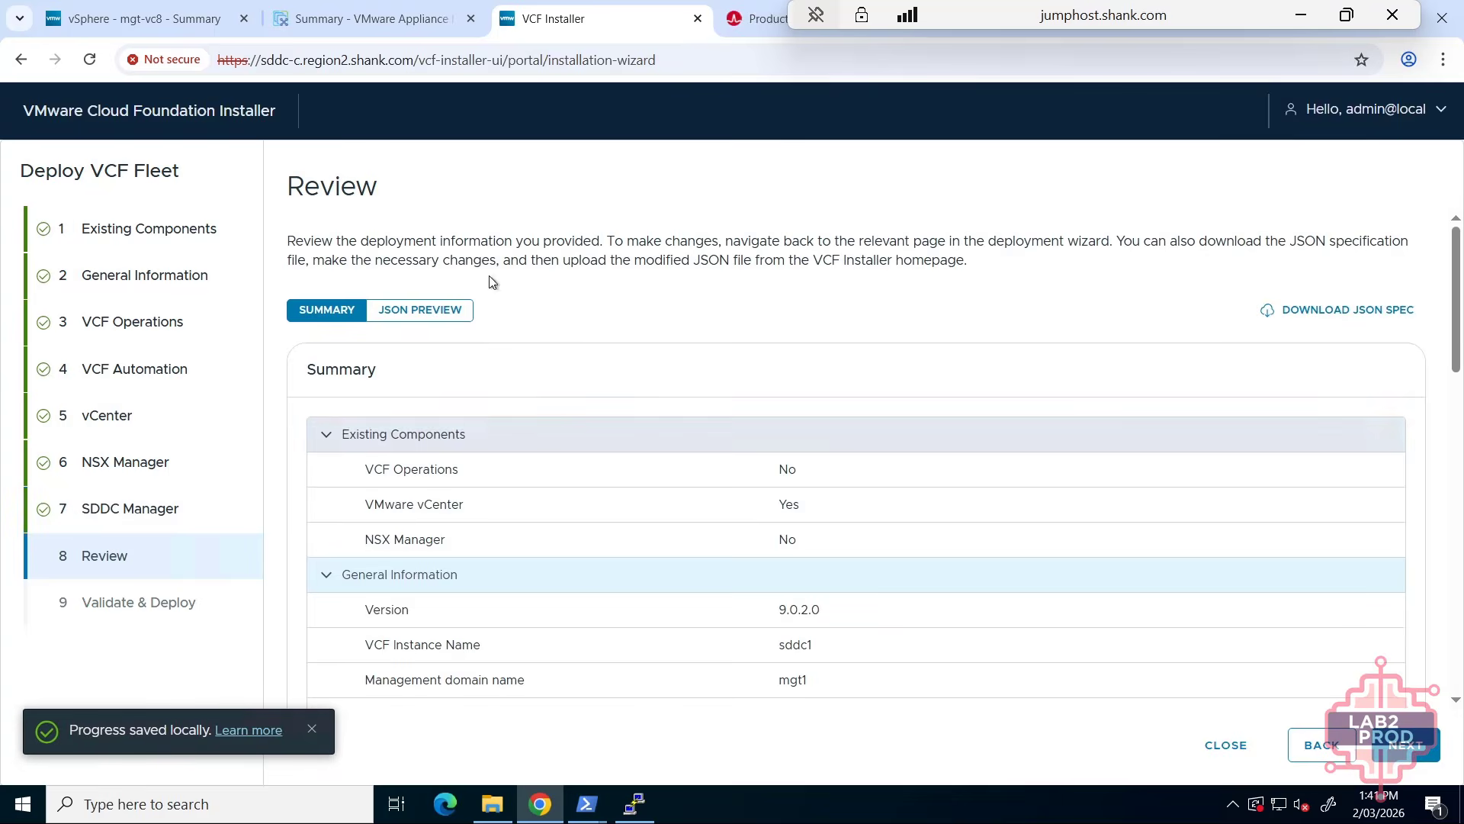
- Download the deployment's JSON specification, review the configuration summary, and proceed to Validate & Deploy
{"action": "left_click", "coordinate": [1344, 314]}
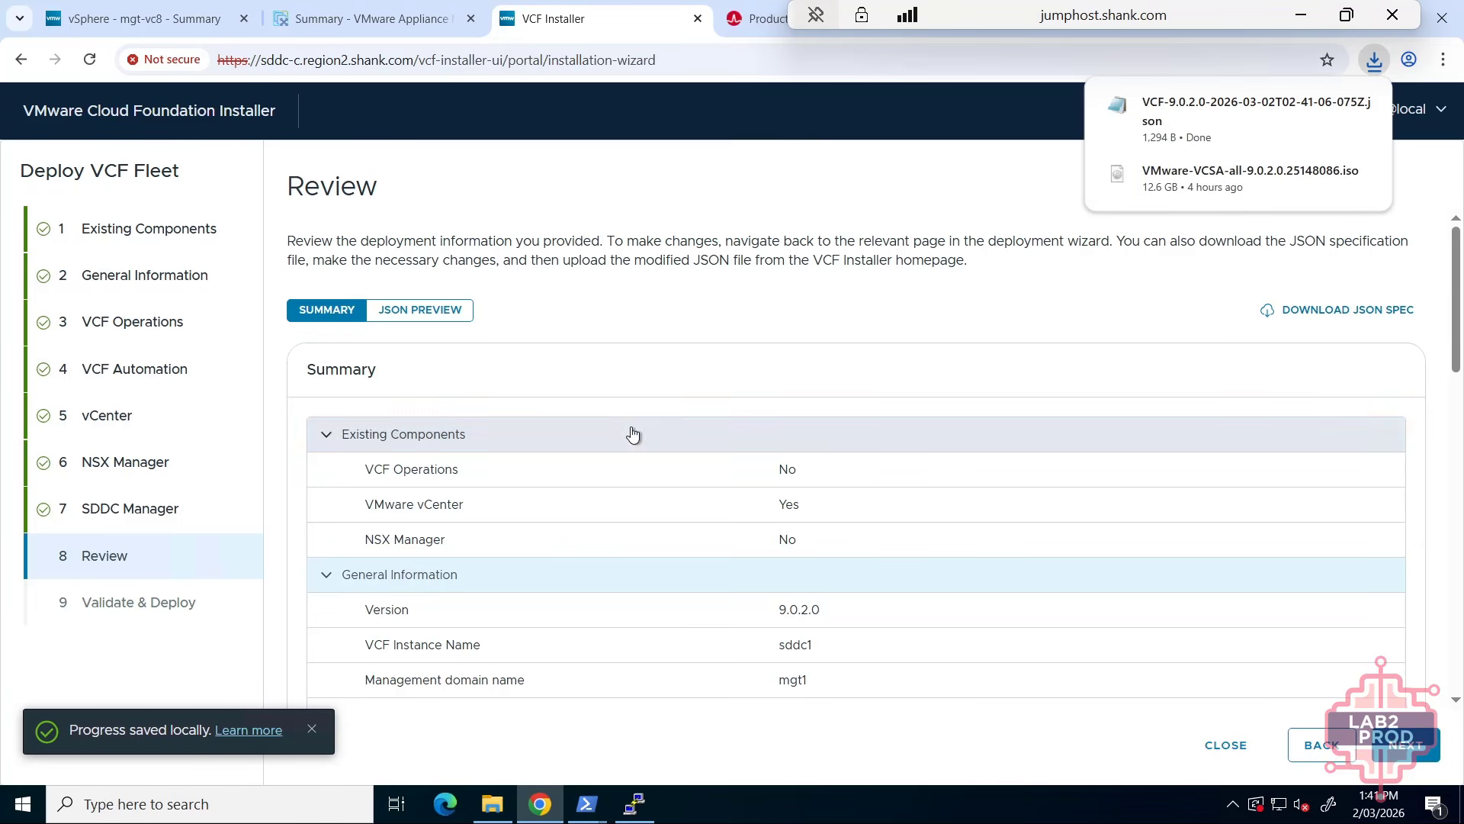
{"action": "scroll", "coordinate": [606, 471], "scroll_direction": "down", "scroll_amount": 1}
{"action": "scroll", "coordinate": [605, 476], "scroll_direction": "down", "scroll_amount": 2}
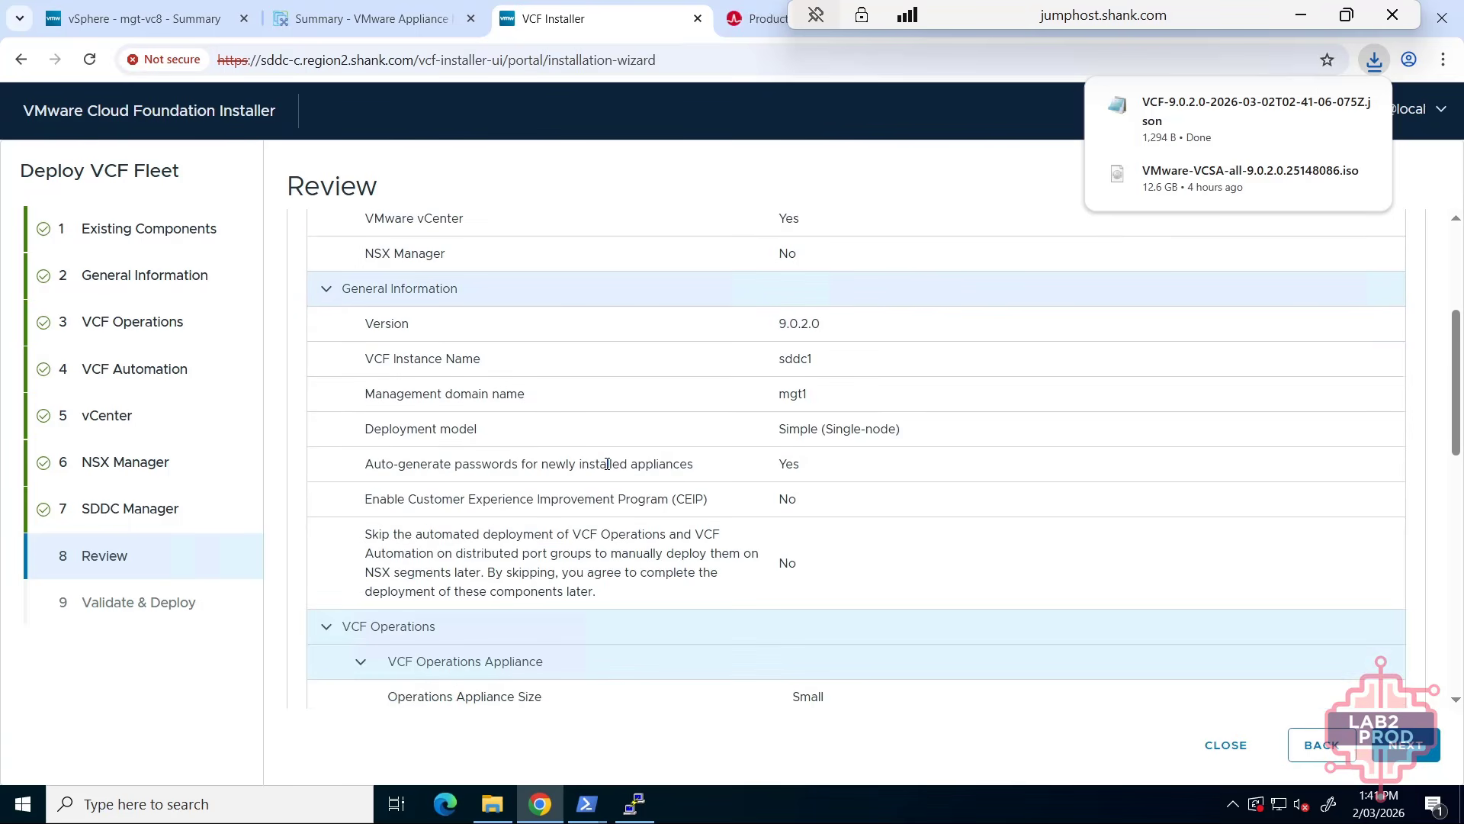
{"action": "scroll", "coordinate": [594, 504], "scroll_direction": "down", "scroll_amount": 9}
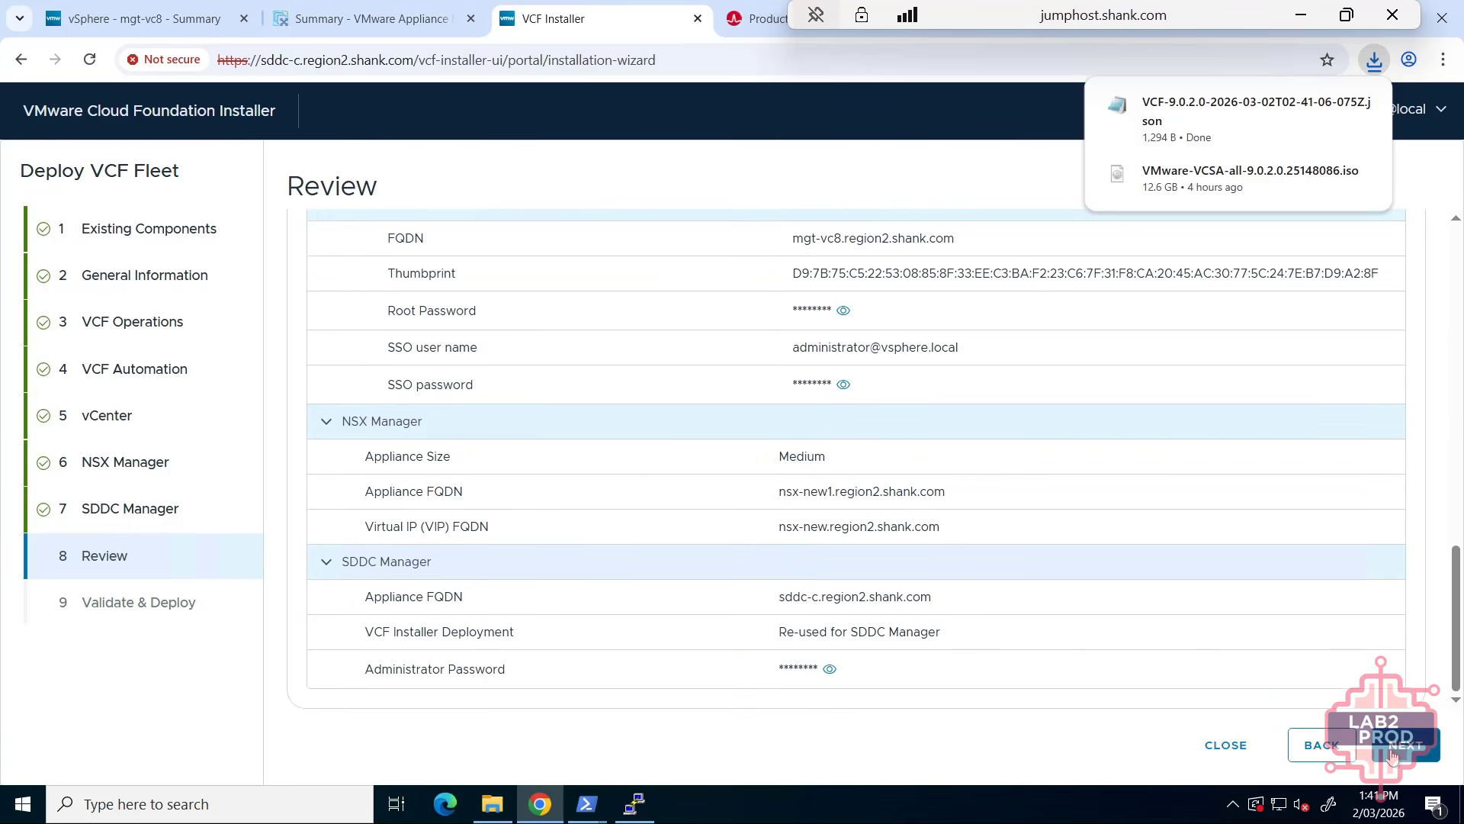
{"action": "left_click", "coordinate": [1392, 756]}
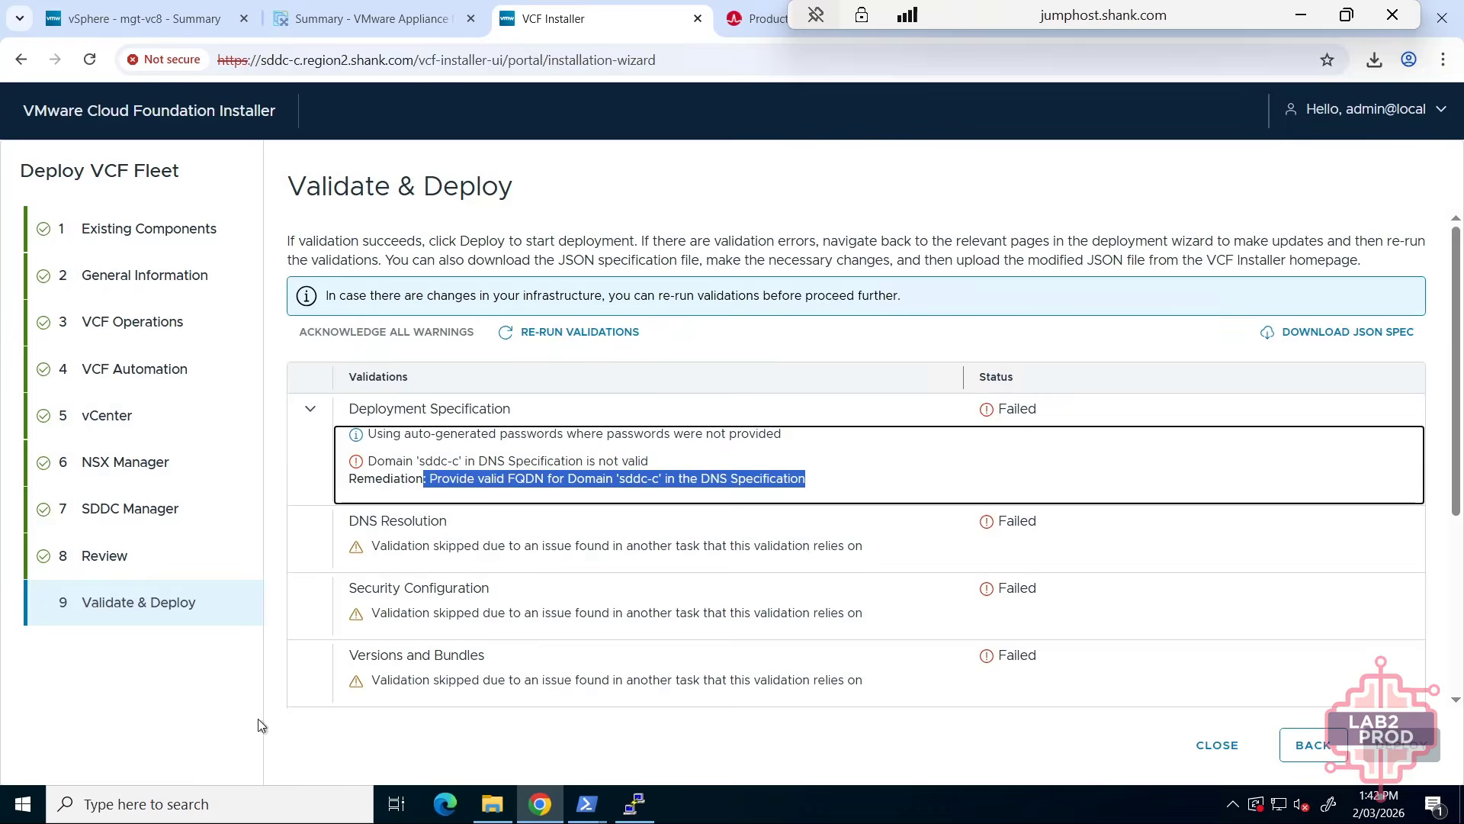
- In the PuTTY session on the SDDC appliance, reopen domainmanager.log and examine its latest entries for the validation failure
{"action": "left_click", "coordinate": [877, 465]}
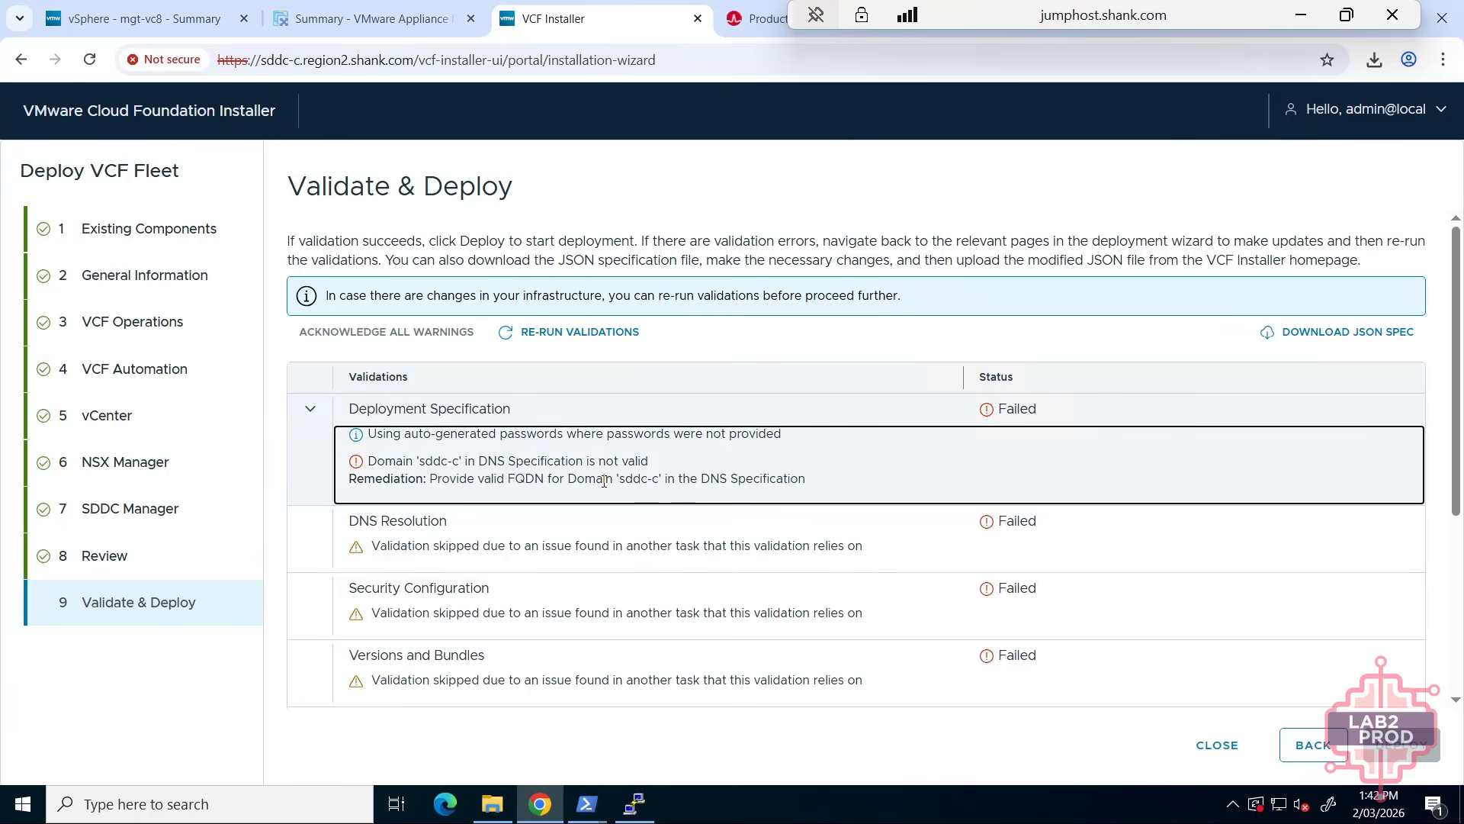
{"action": "left_click", "coordinate": [648, 813]}
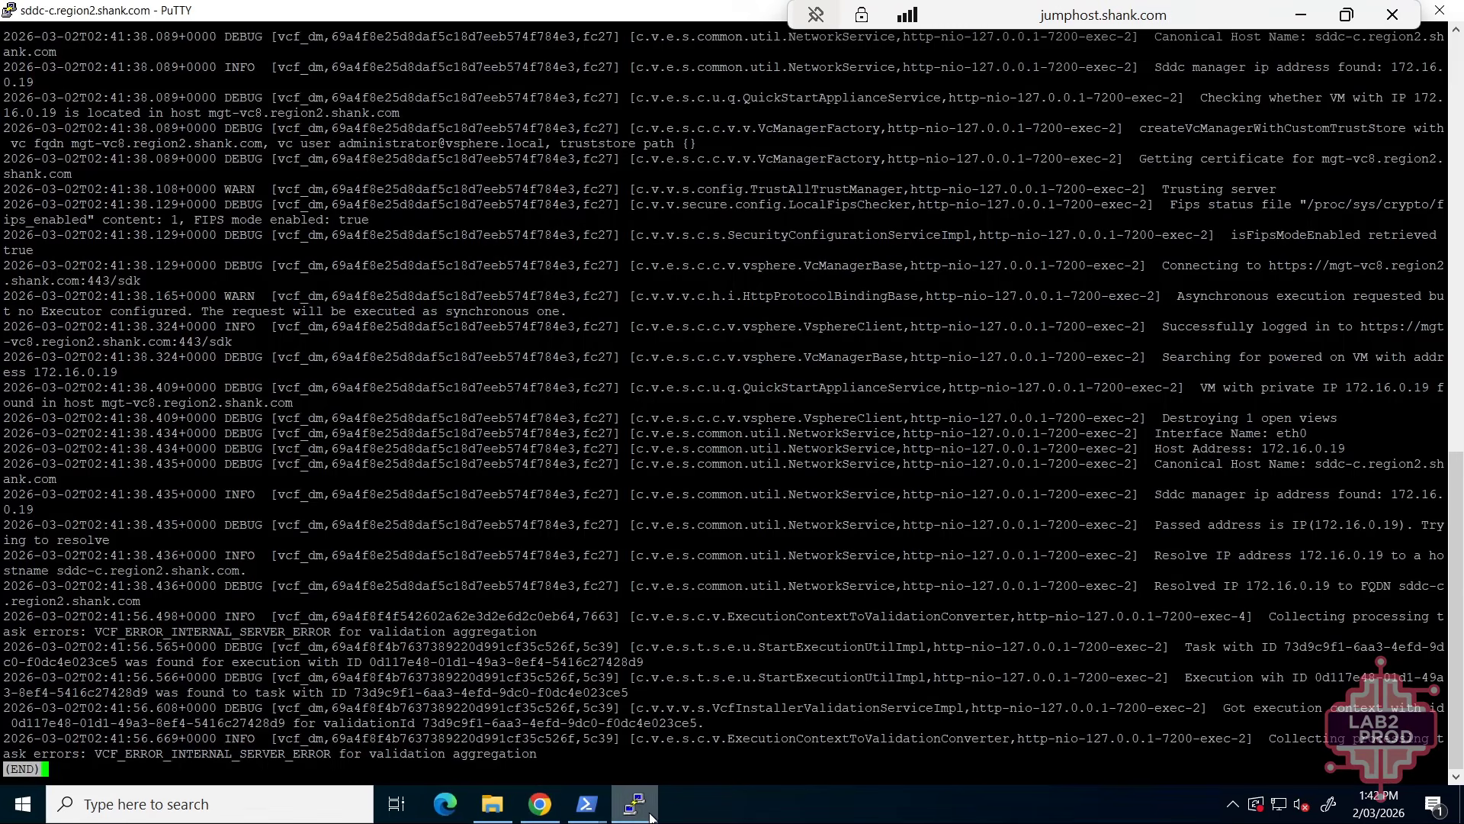
{"action": "key", "text": "q"}
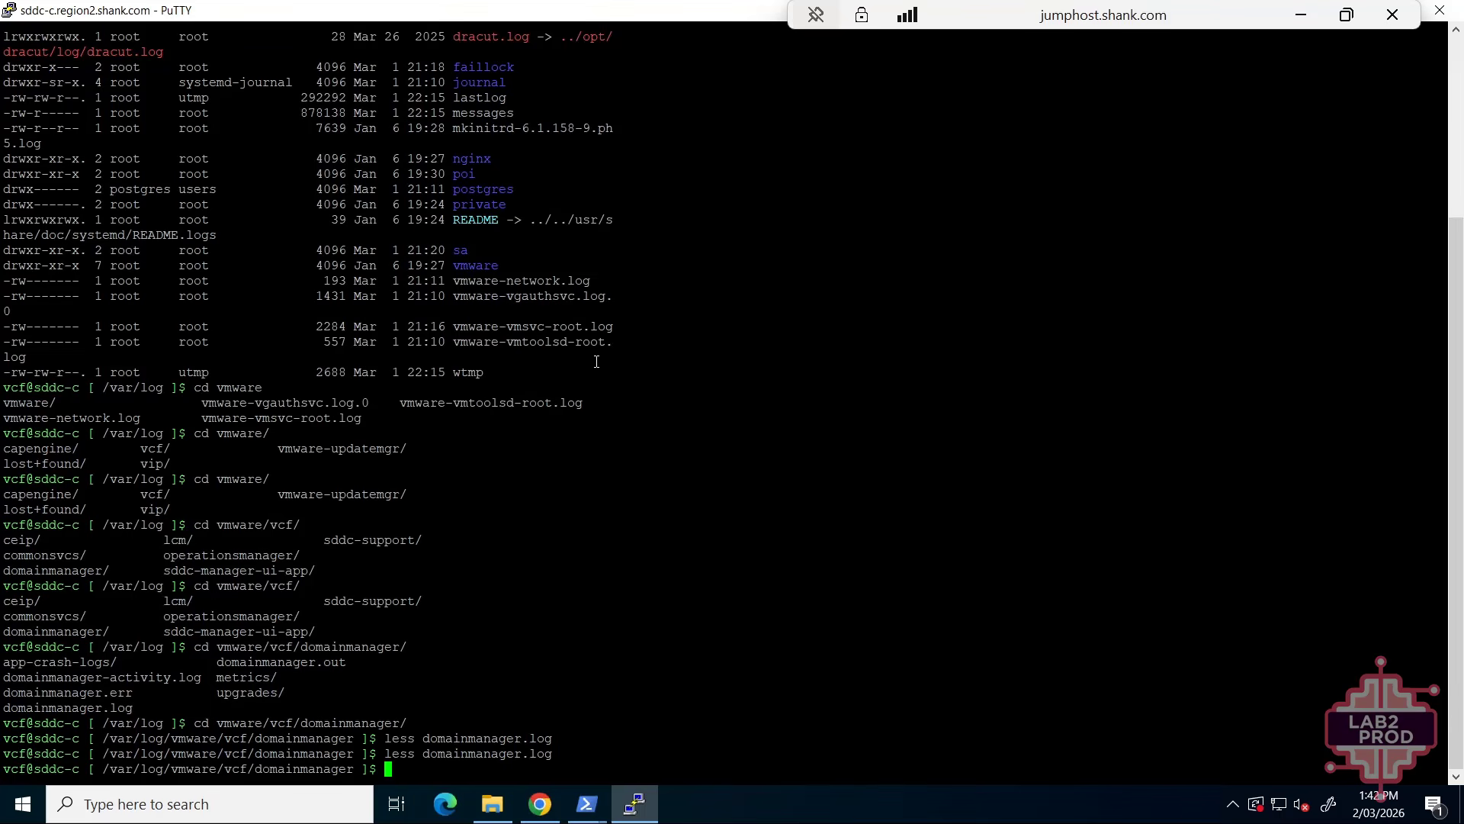
{"action": "key", "text": "Up"}
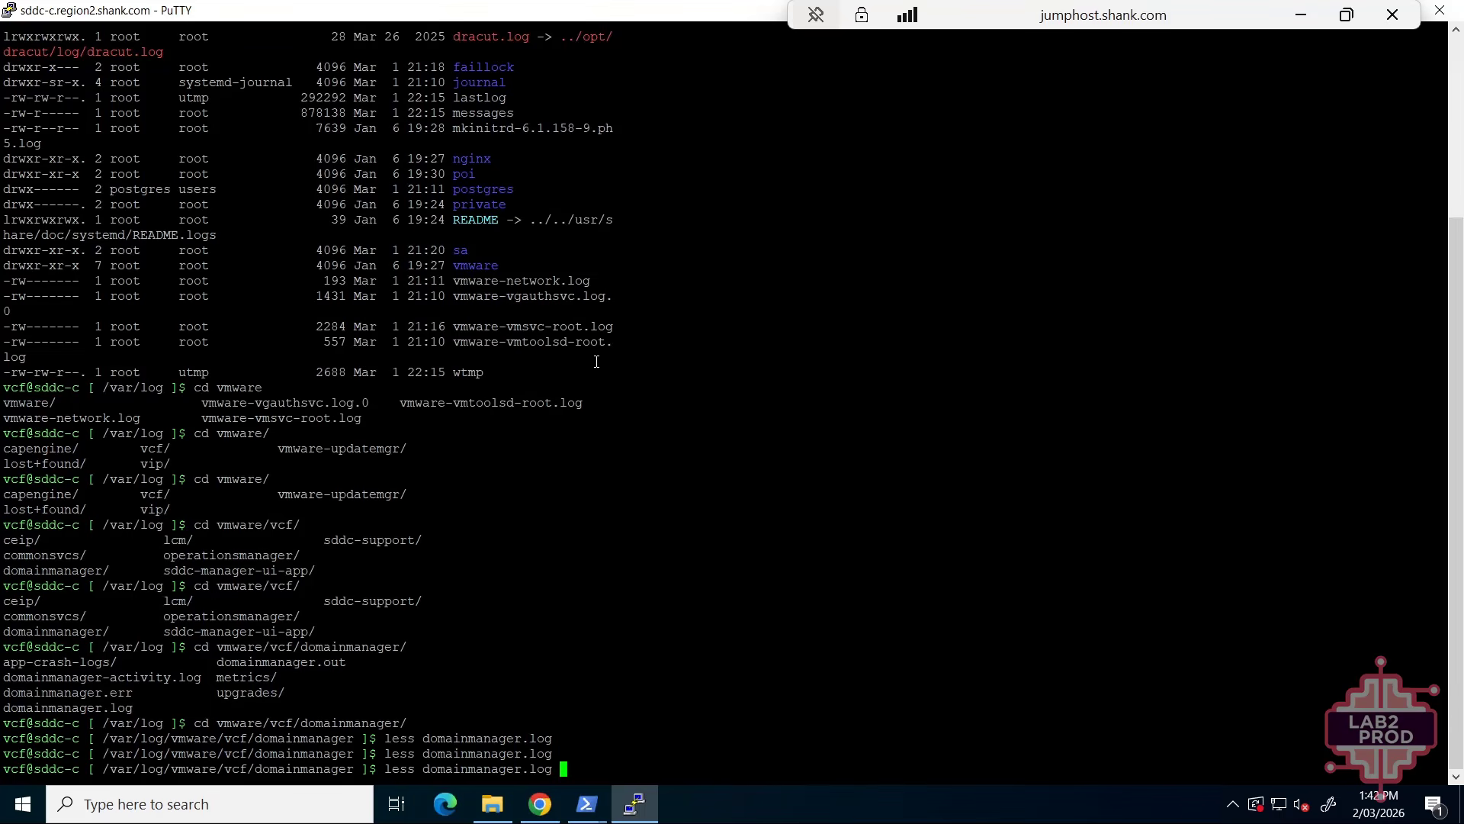
{"action": "key", "text": "Return"}
{"action": "key", "text": "shift+g"}
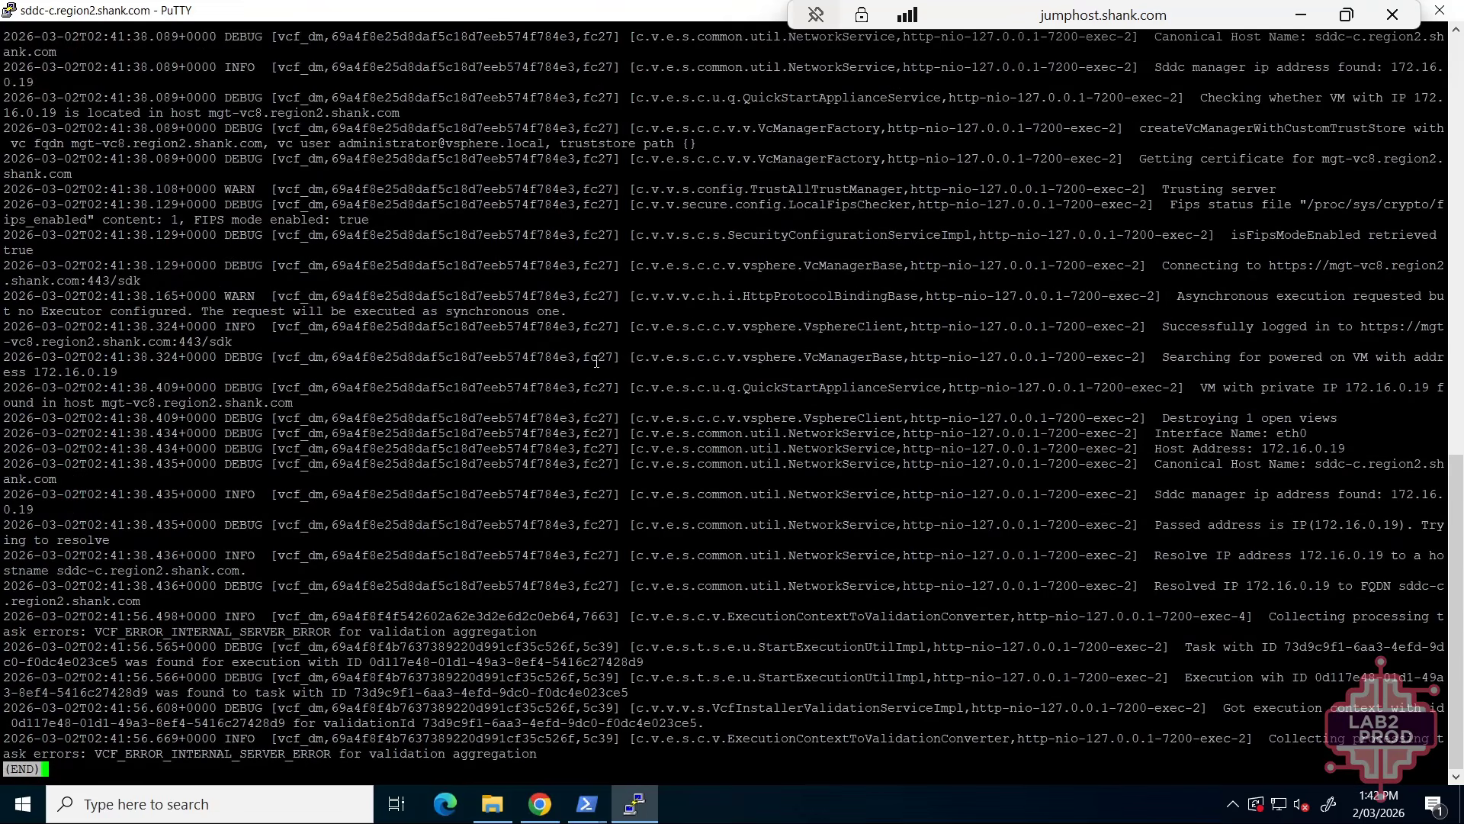
{"action": "key", "text": "Page_Up"}
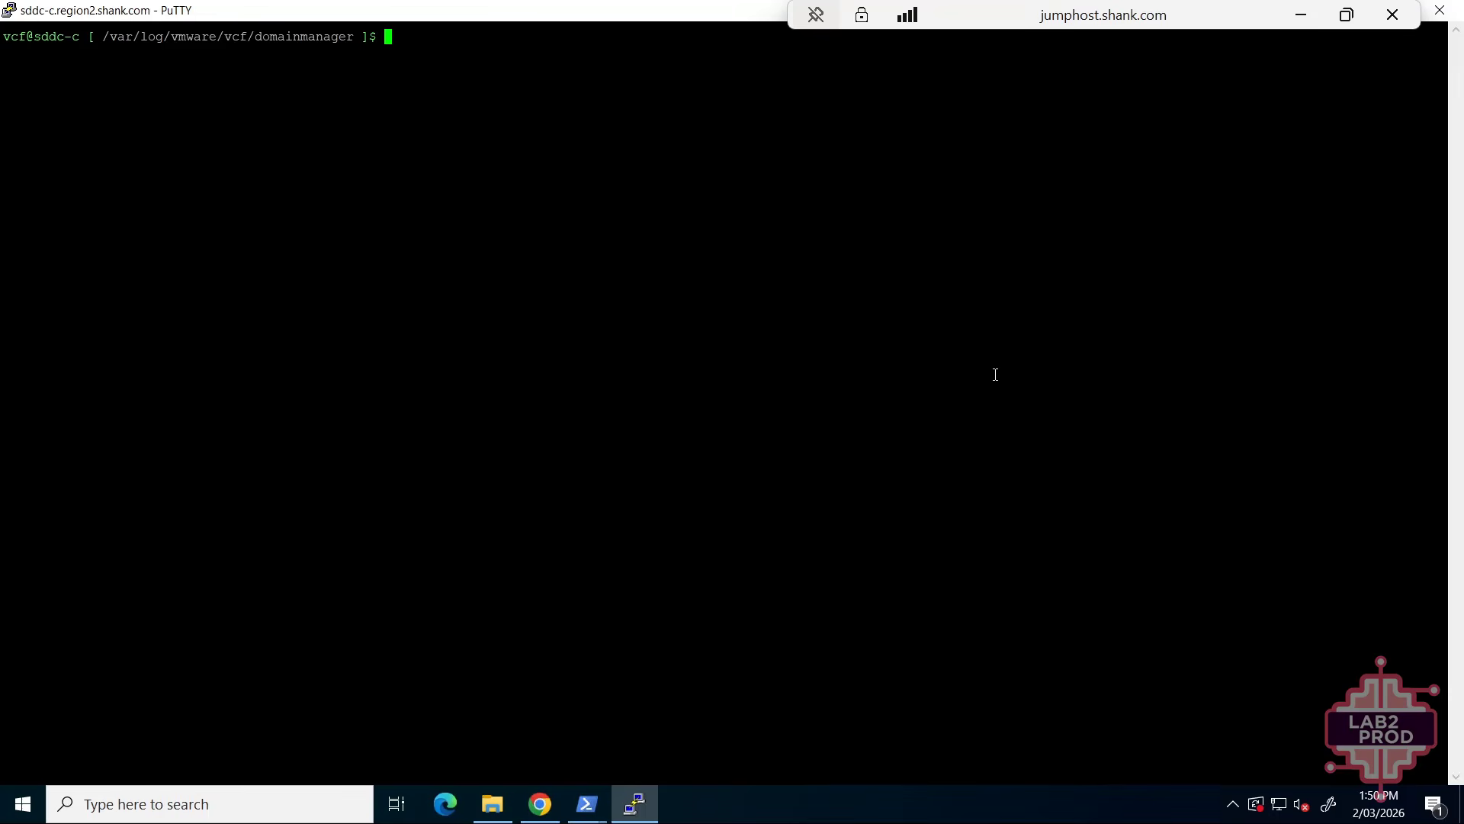
- Check the appliance's hostname and set it to sddc-c.region2.shank.com as root, then re-run the validations in the VCF Installer
{"action": "type", "text": "hostname"}
{"action": "key", "text": "Return"}
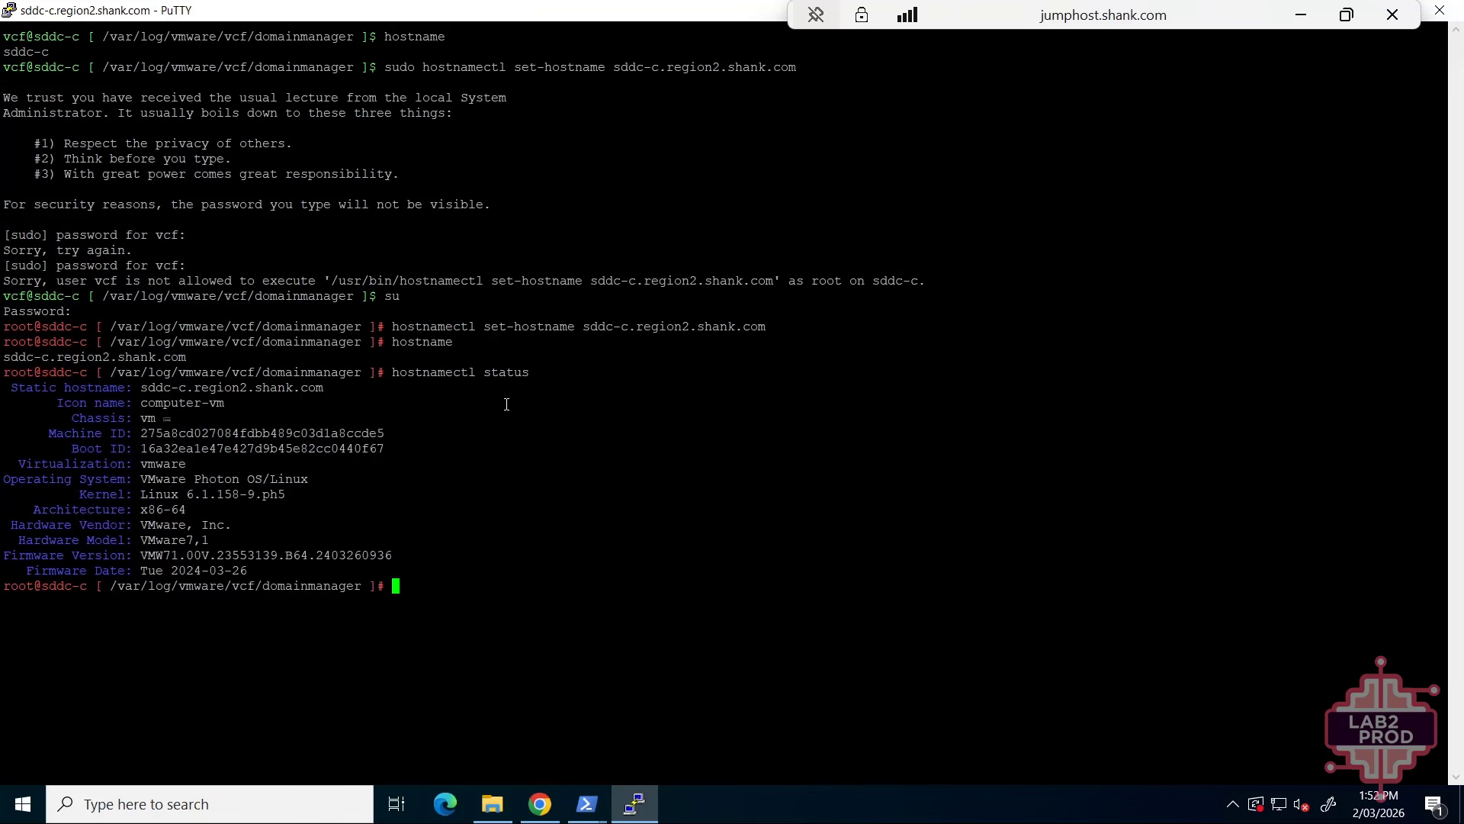
{"action": "left_click", "coordinate": [553, 813]}
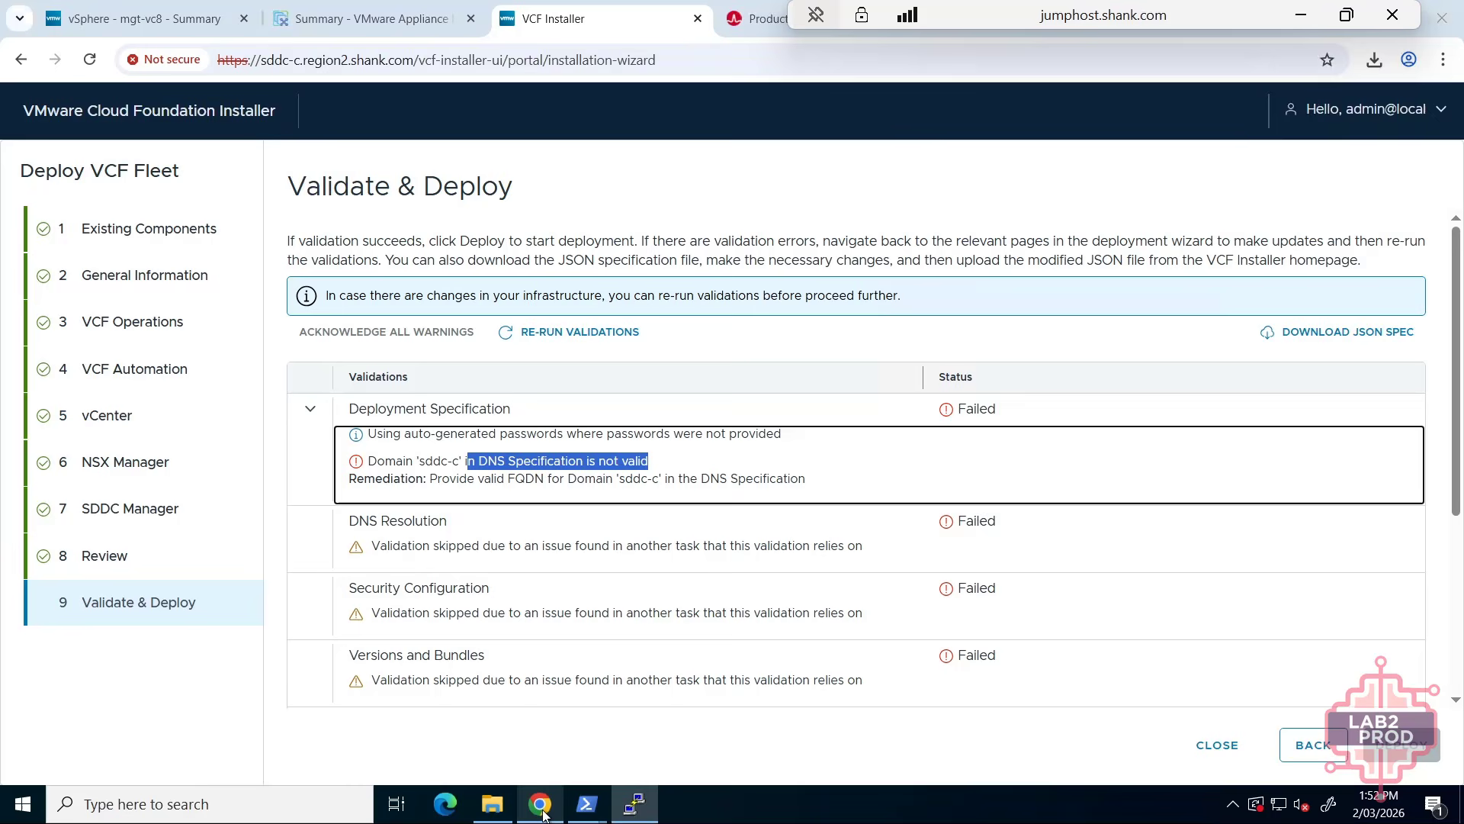
{"action": "left_click", "coordinate": [737, 376]}
{"action": "left_click", "coordinate": [584, 334]}
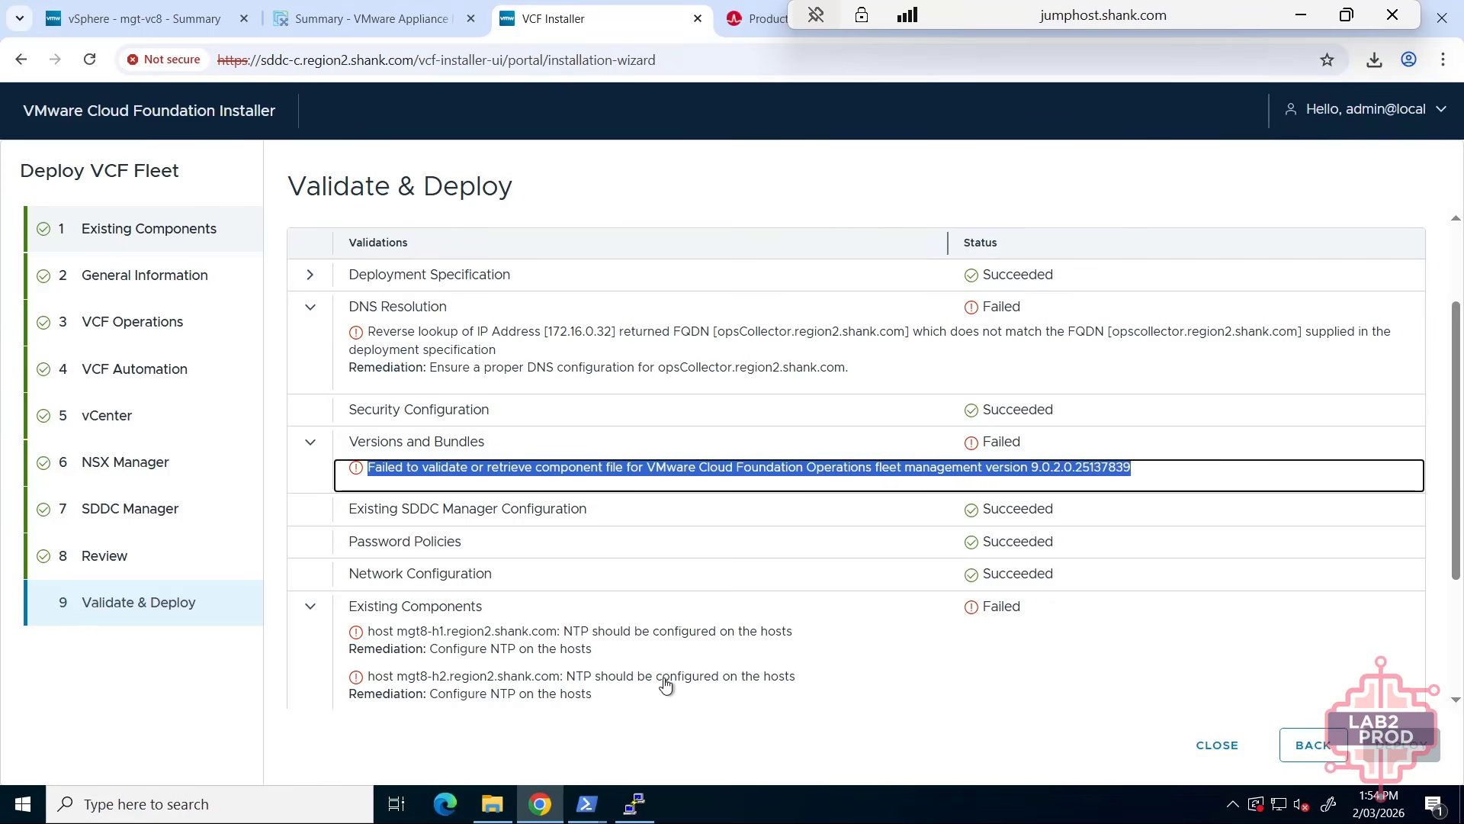
- In the vSphere Client, add the Network Time Protocol service with server 192.168.63.101 to host mgt8-h2.region2.shank.com
{"action": "left_click", "coordinate": [193, 16]}
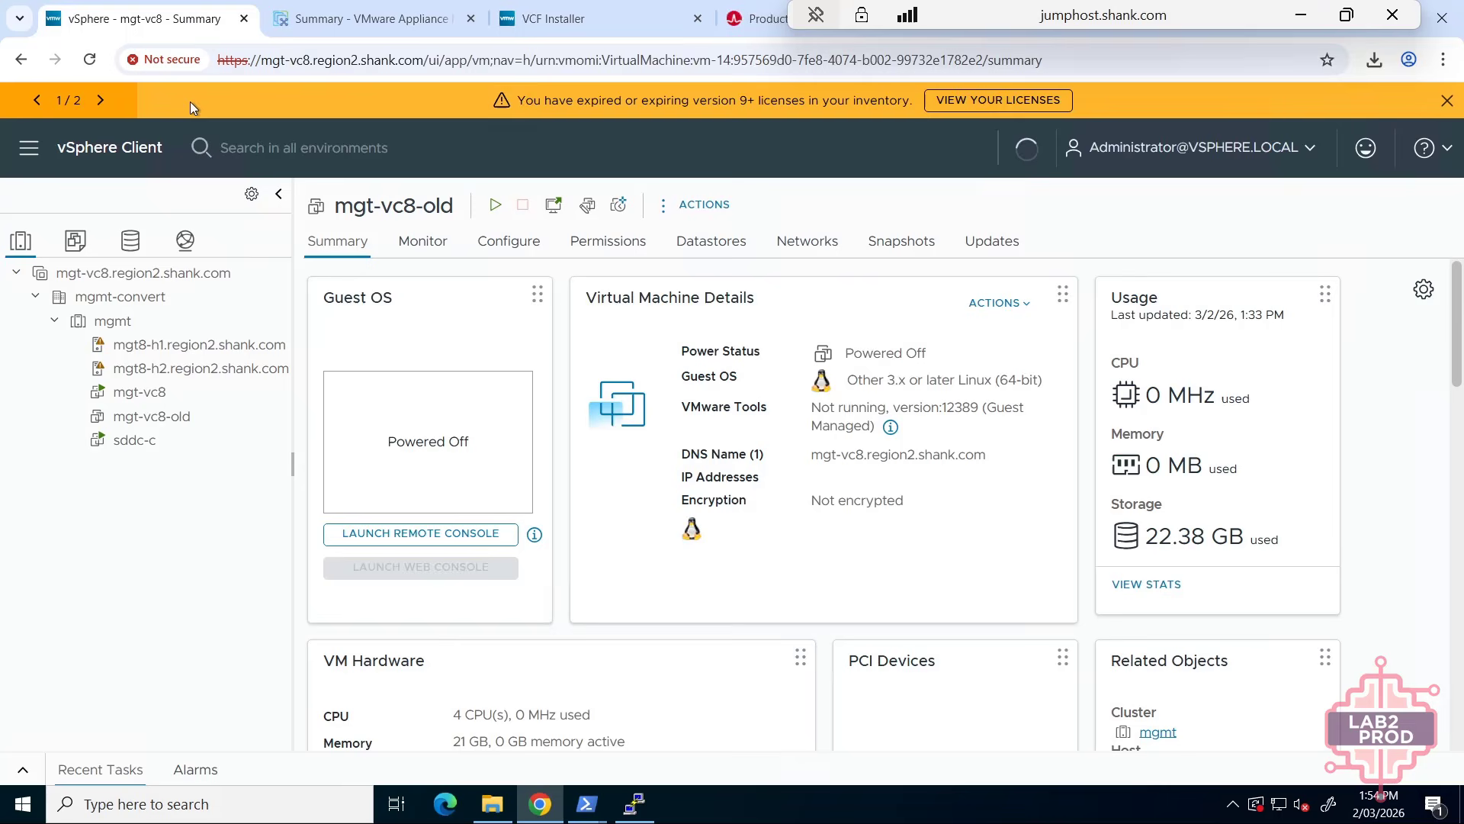
{"action": "left_click", "coordinate": [145, 372]}
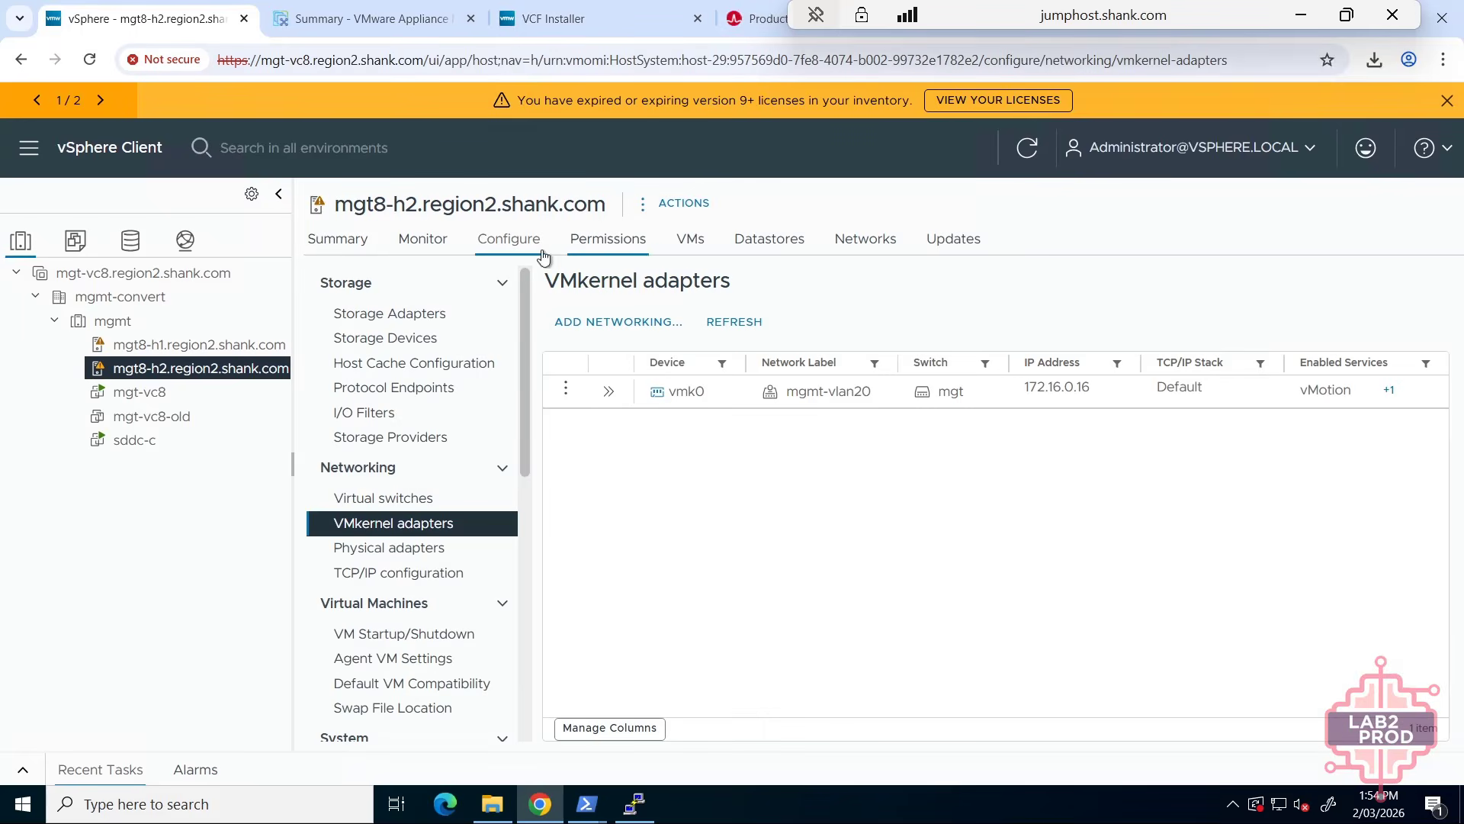
{"action": "scroll", "coordinate": [441, 608], "scroll_direction": "down", "scroll_amount": 3}
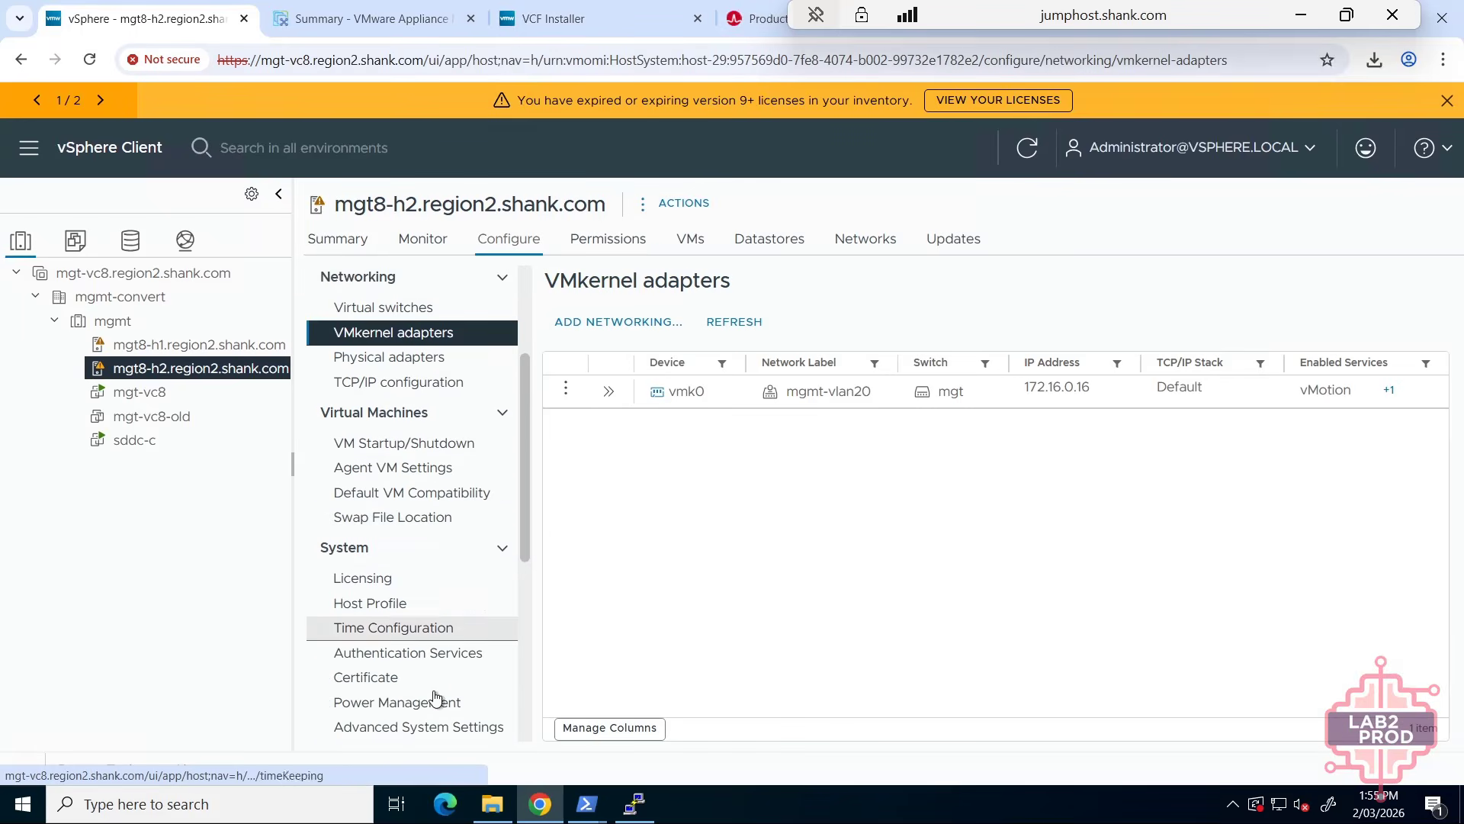
{"action": "left_click", "coordinate": [393, 630]}
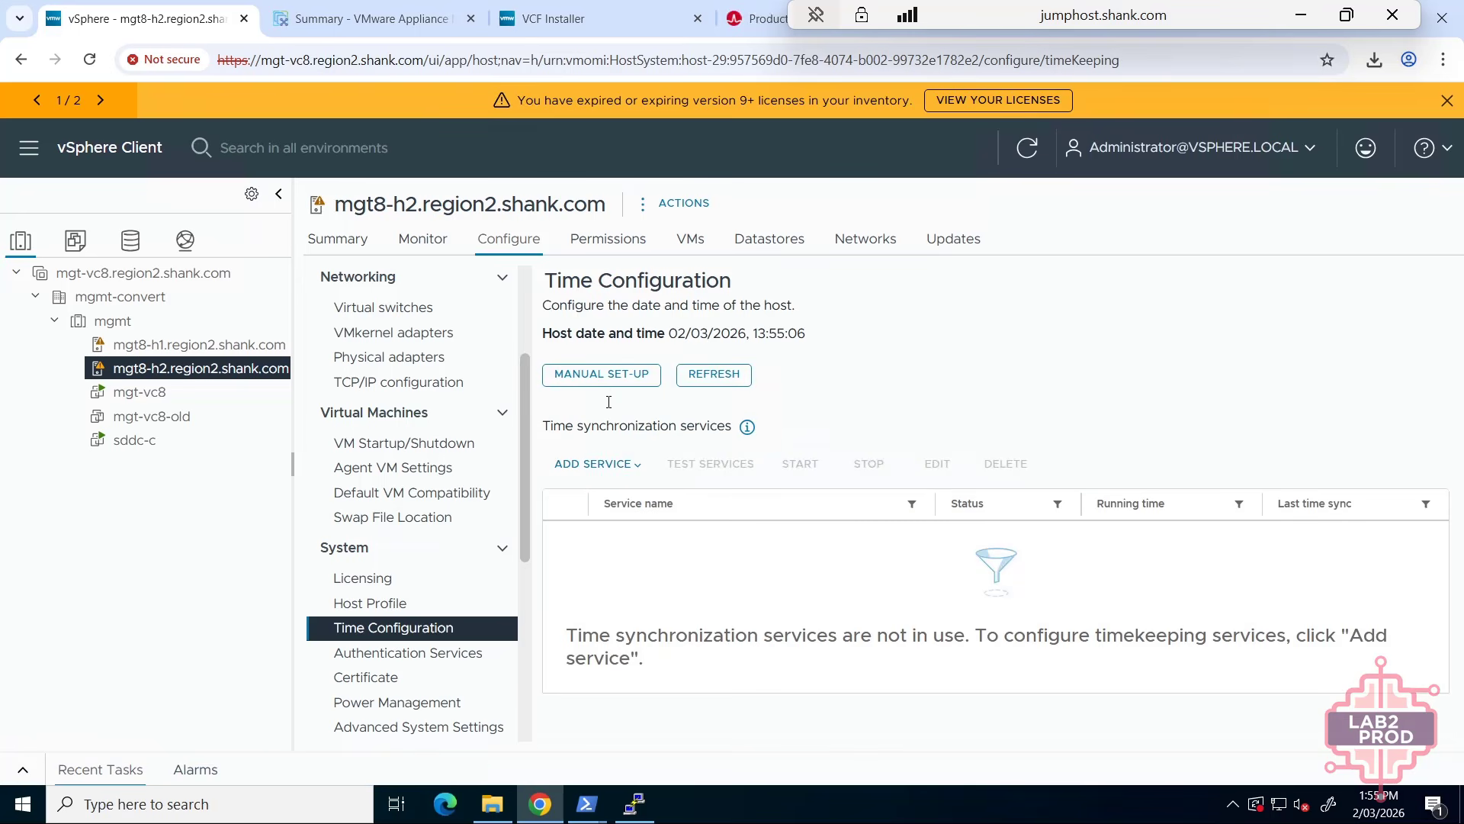
{"action": "left_click", "coordinate": [621, 375]}
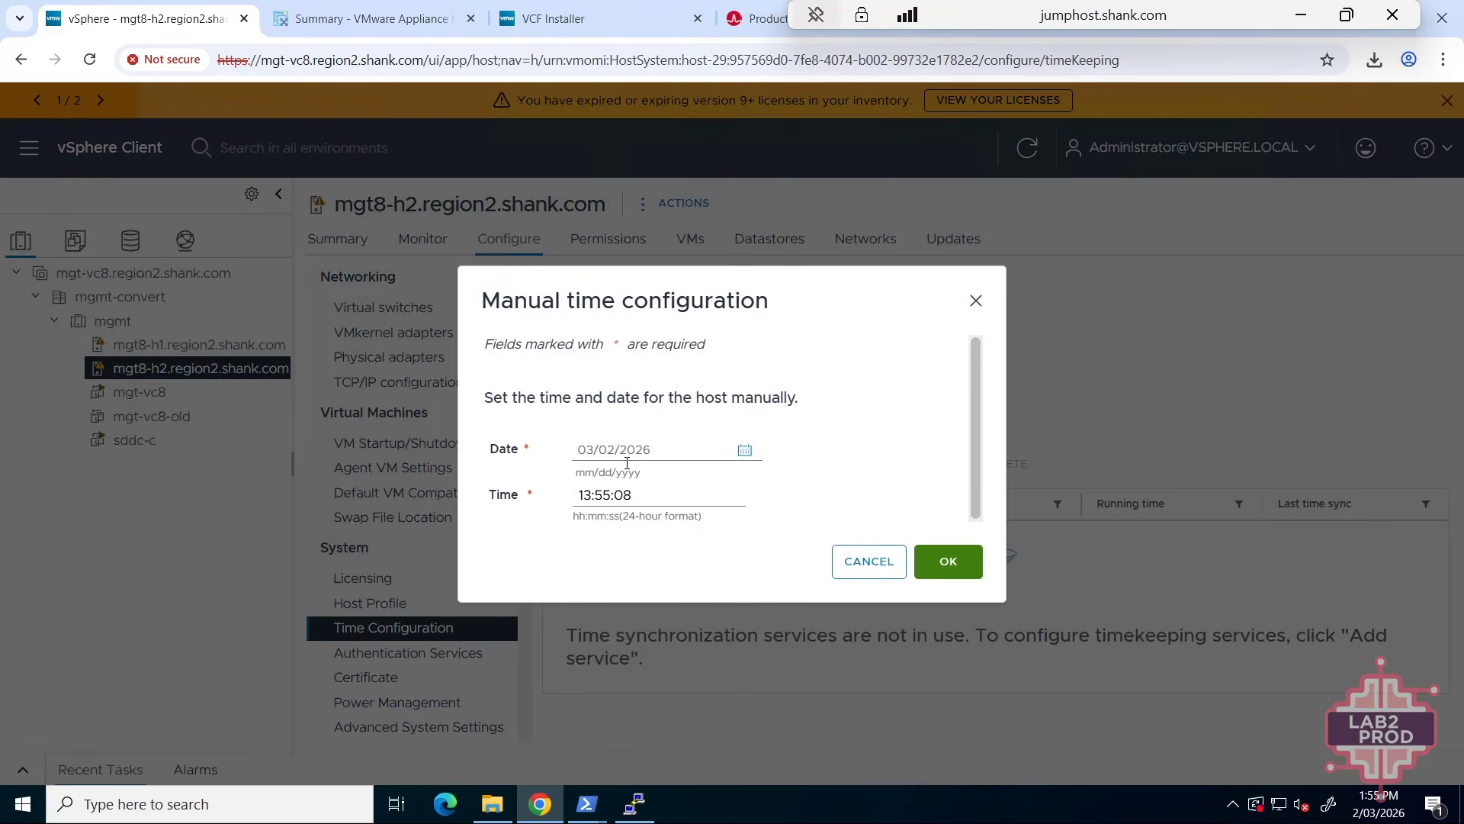
{"action": "left_click", "coordinate": [869, 564]}
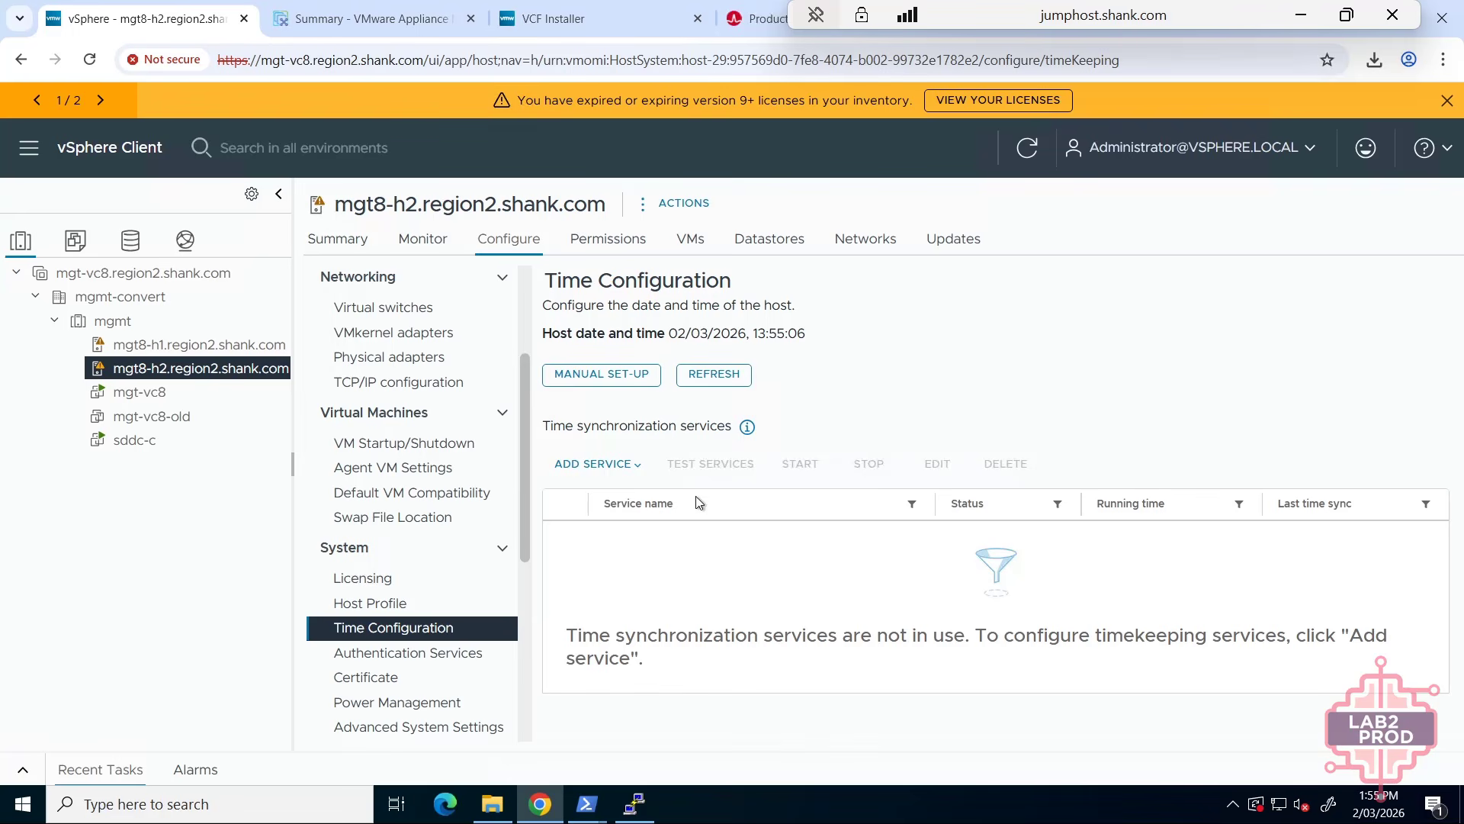
{"action": "left_click", "coordinate": [597, 467]}
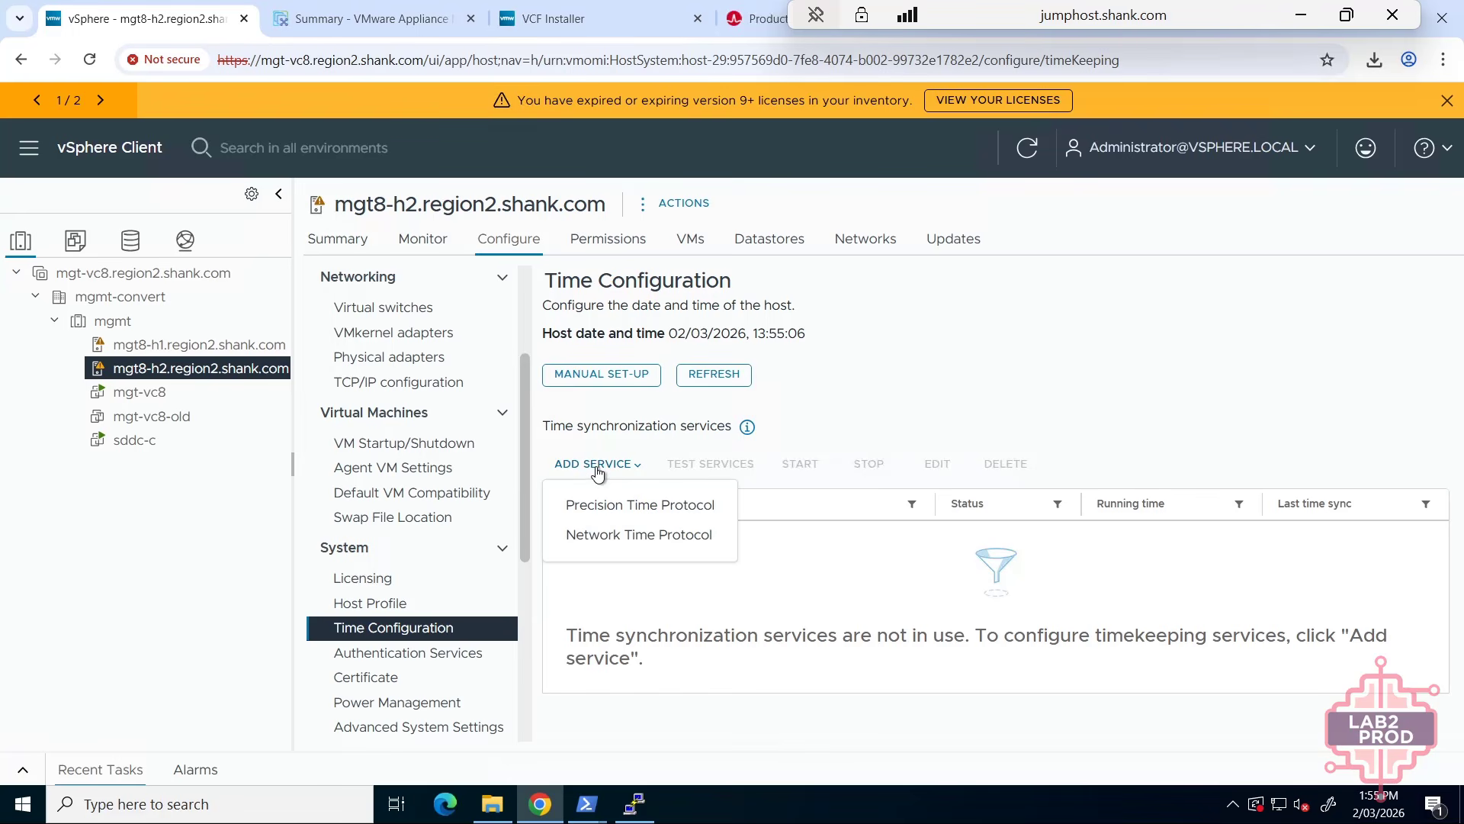
{"action": "left_click", "coordinate": [603, 536]}
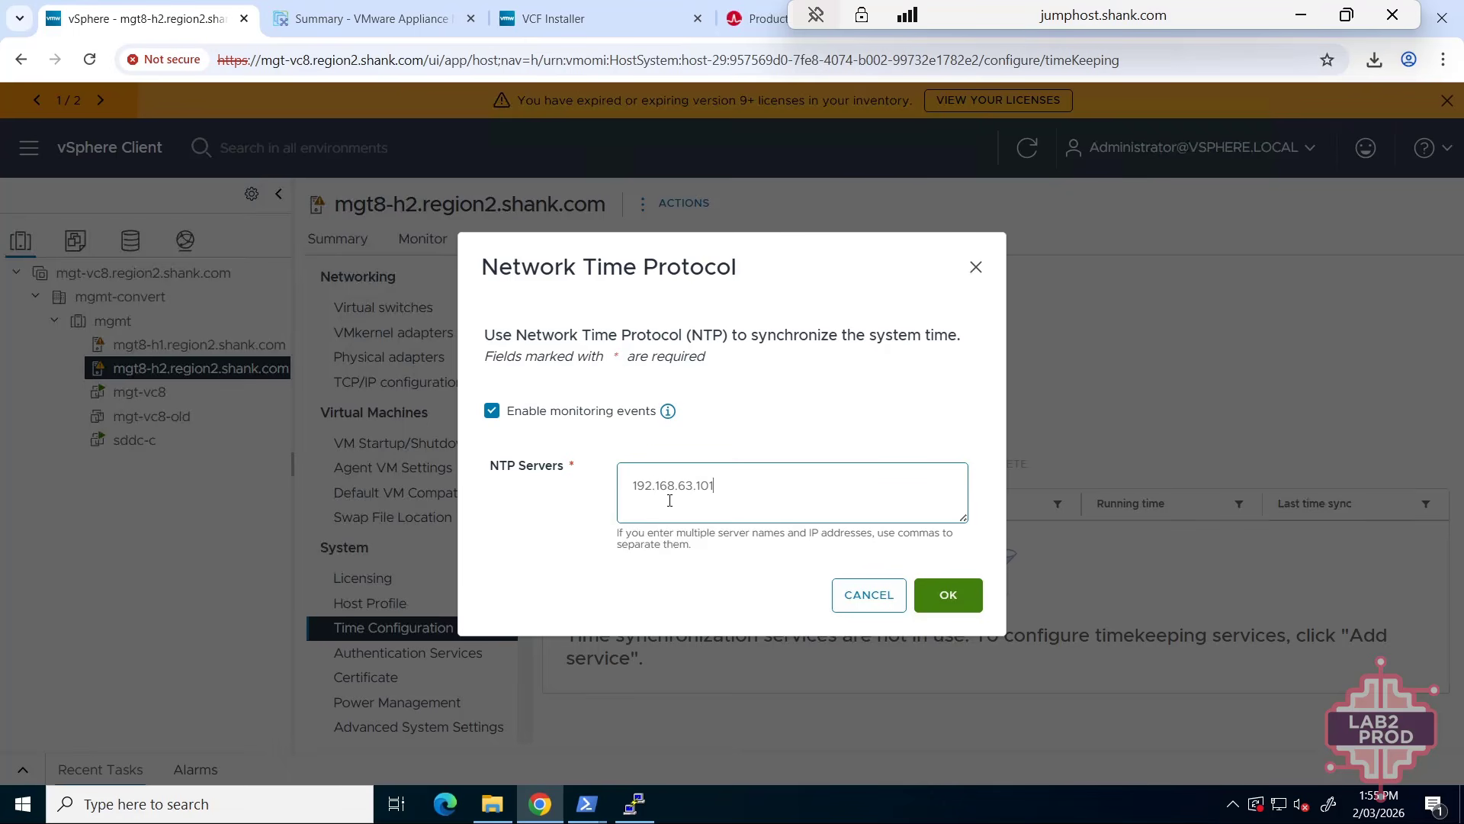
{"action": "left_click", "coordinate": [948, 595]}
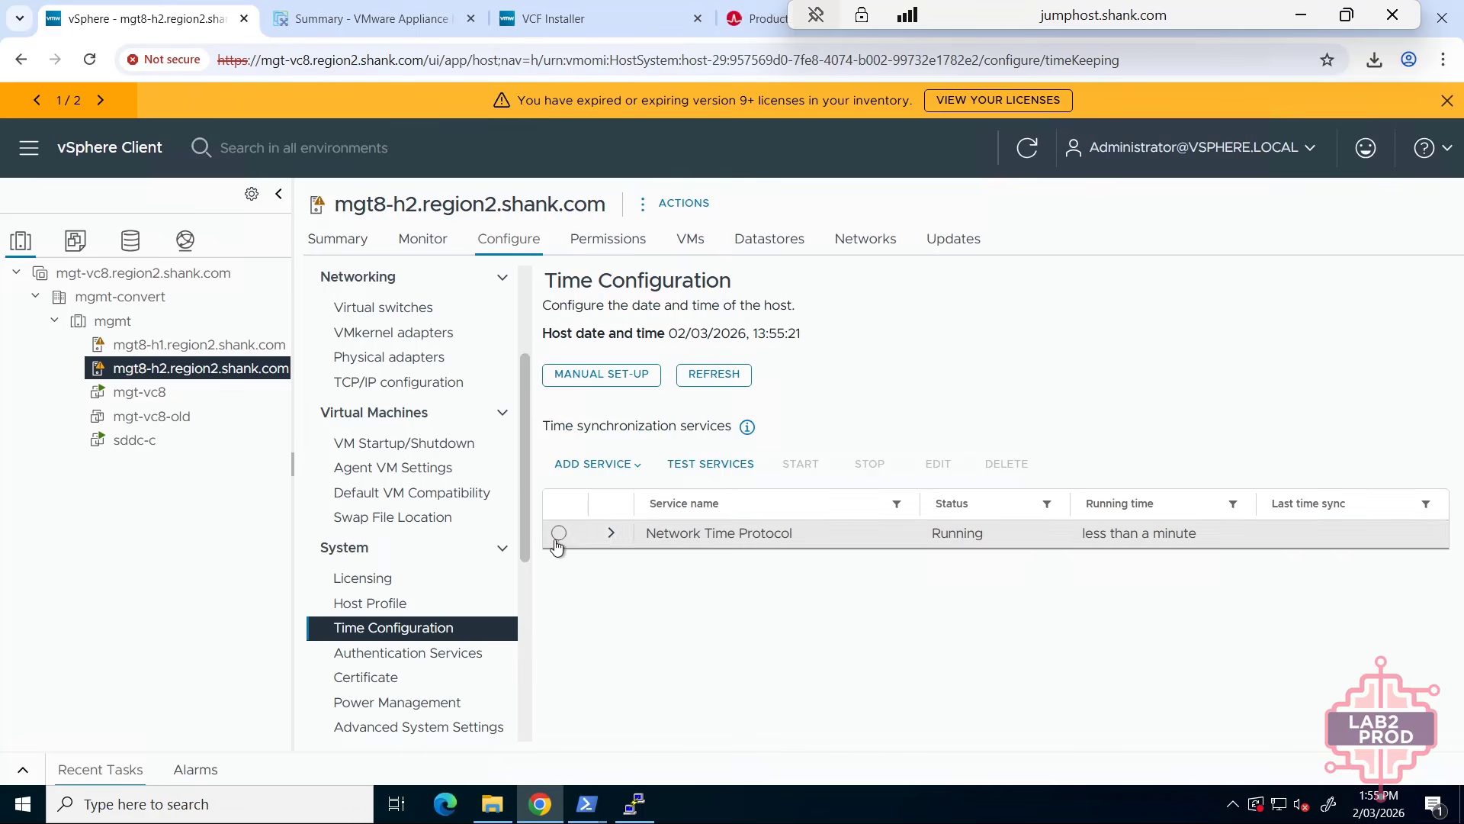
{"action": "left_click", "coordinate": [558, 533]}
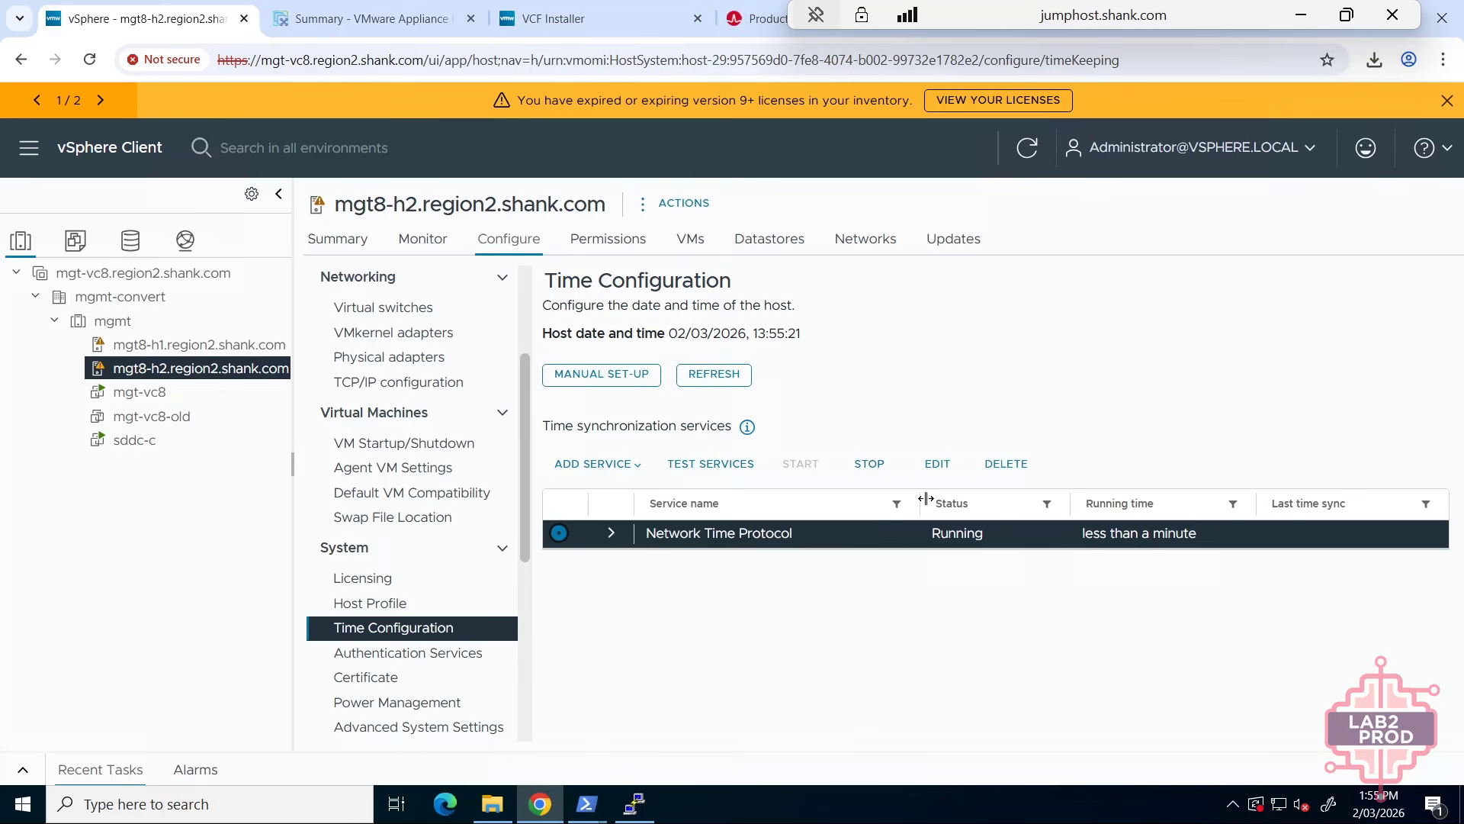
- Add the Network Time Protocol service with its NTP server address to host mgt8-h1.region2.shank.com
{"action": "left_click", "coordinate": [276, 345]}
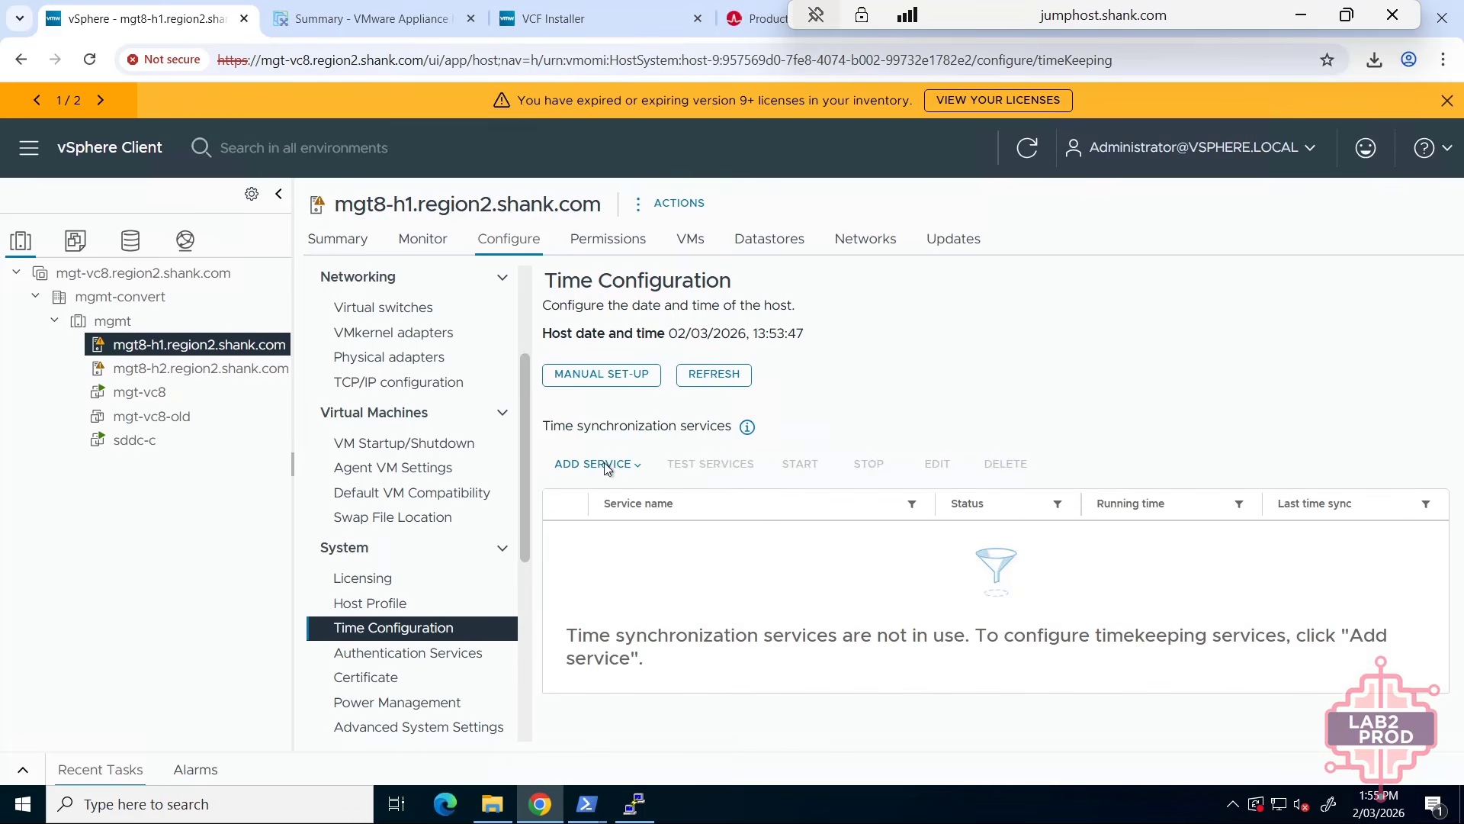
{"action": "left_click", "coordinate": [602, 464]}
{"action": "left_click", "coordinate": [671, 534]}
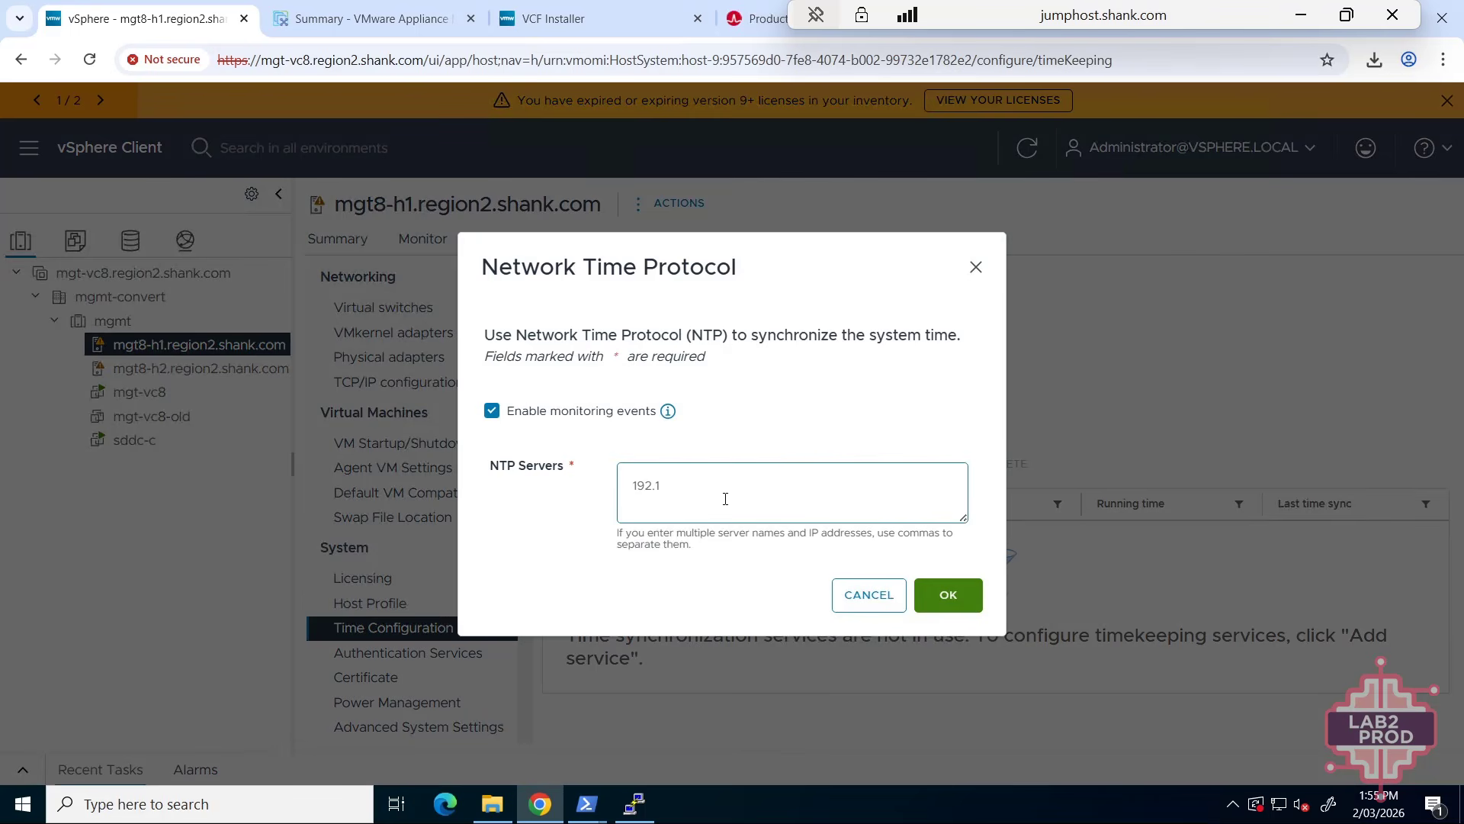
{"action": "left_click", "coordinate": [948, 601]}
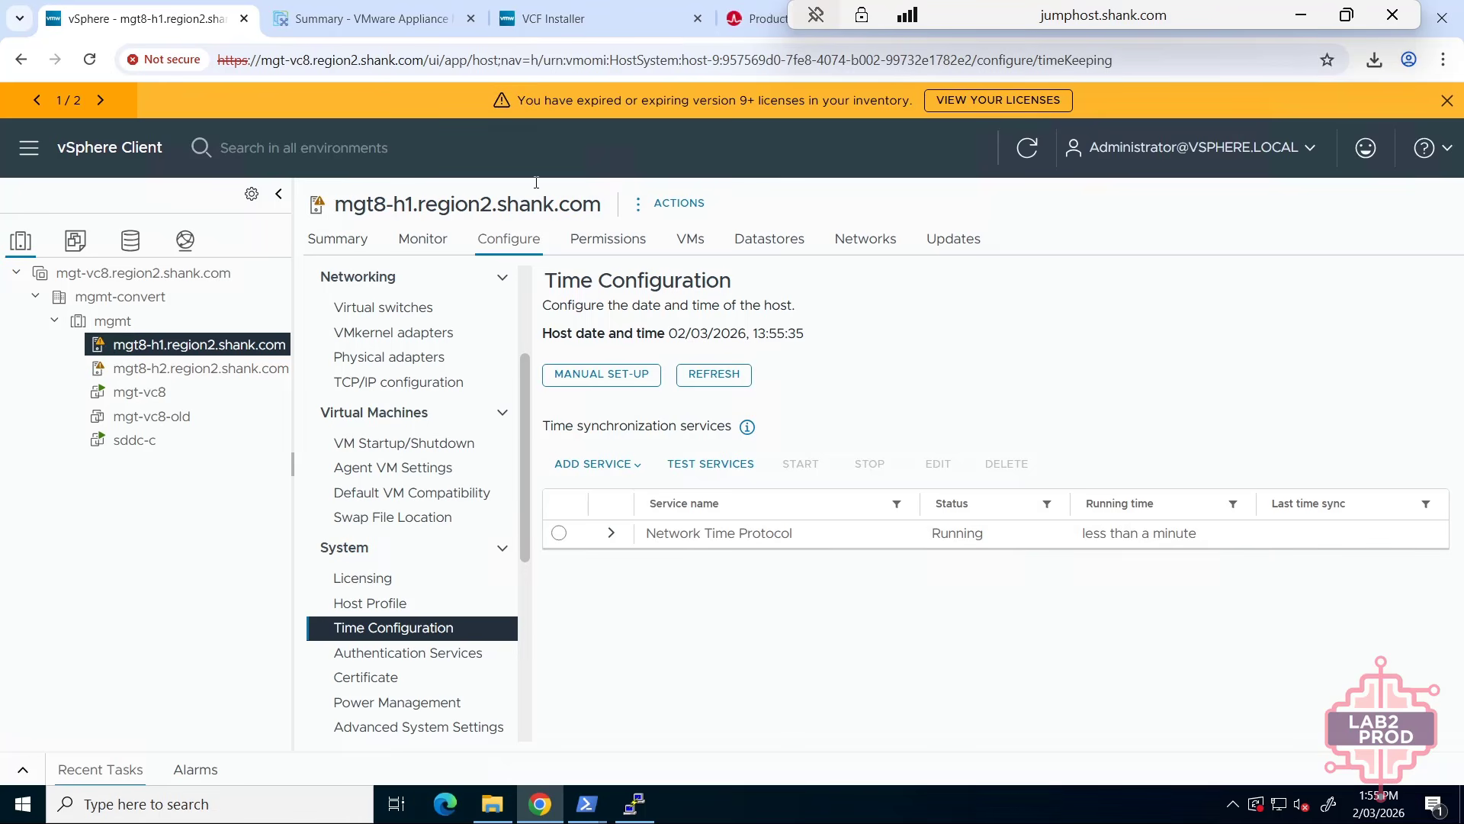
- Close the deployment wizard in the VCF Installer and open the depot settings for managing binaries
{"action": "left_click", "coordinate": [599, 18]}
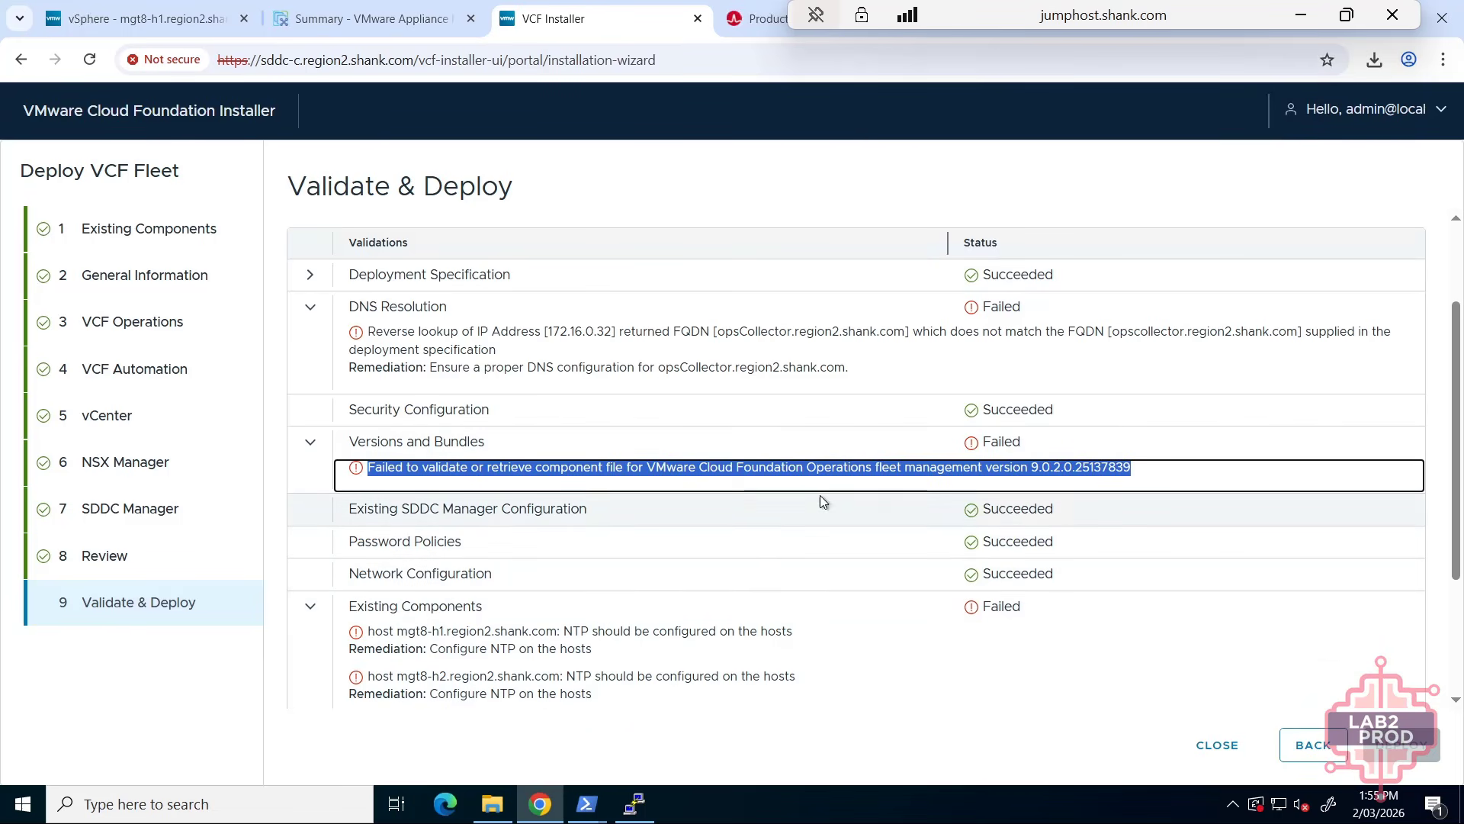
{"action": "left_click", "coordinate": [1215, 749]}
{"action": "left_click", "coordinate": [900, 532]}
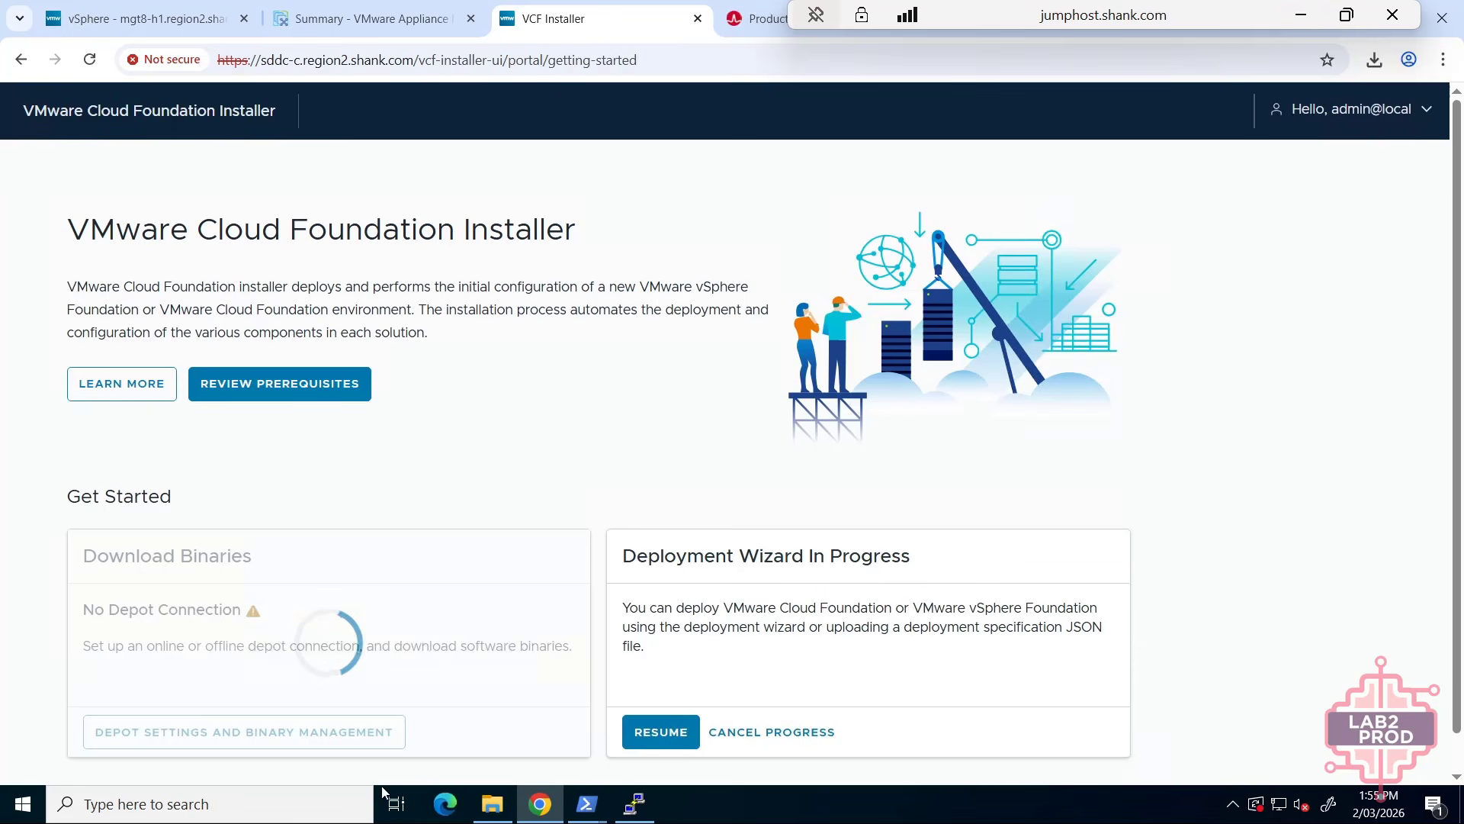
{"action": "scroll", "coordinate": [195, 707], "scroll_direction": "down", "scroll_amount": 1}
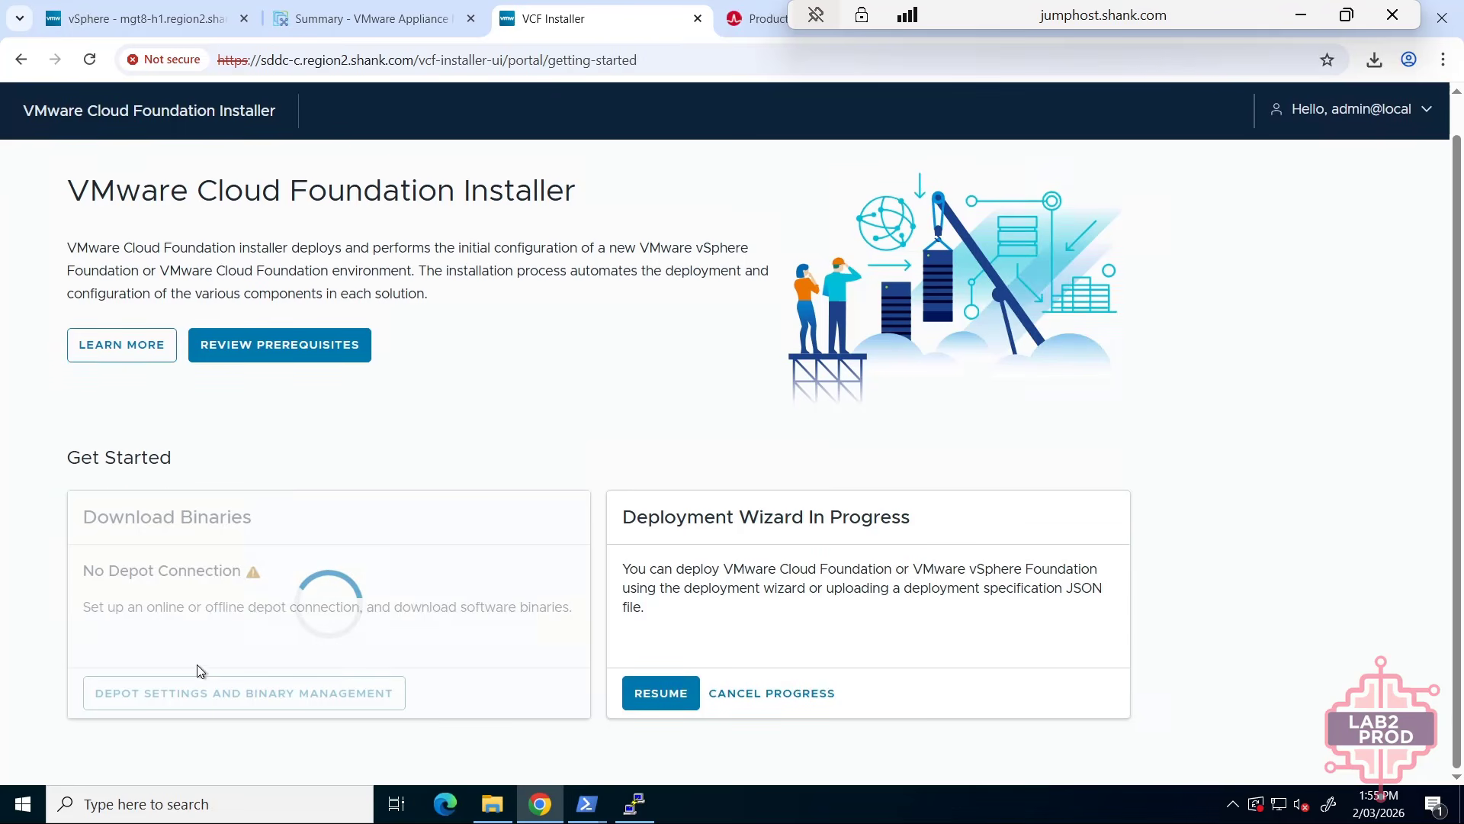
{"action": "scroll", "coordinate": [171, 707], "scroll_direction": "down", "scroll_amount": 2}
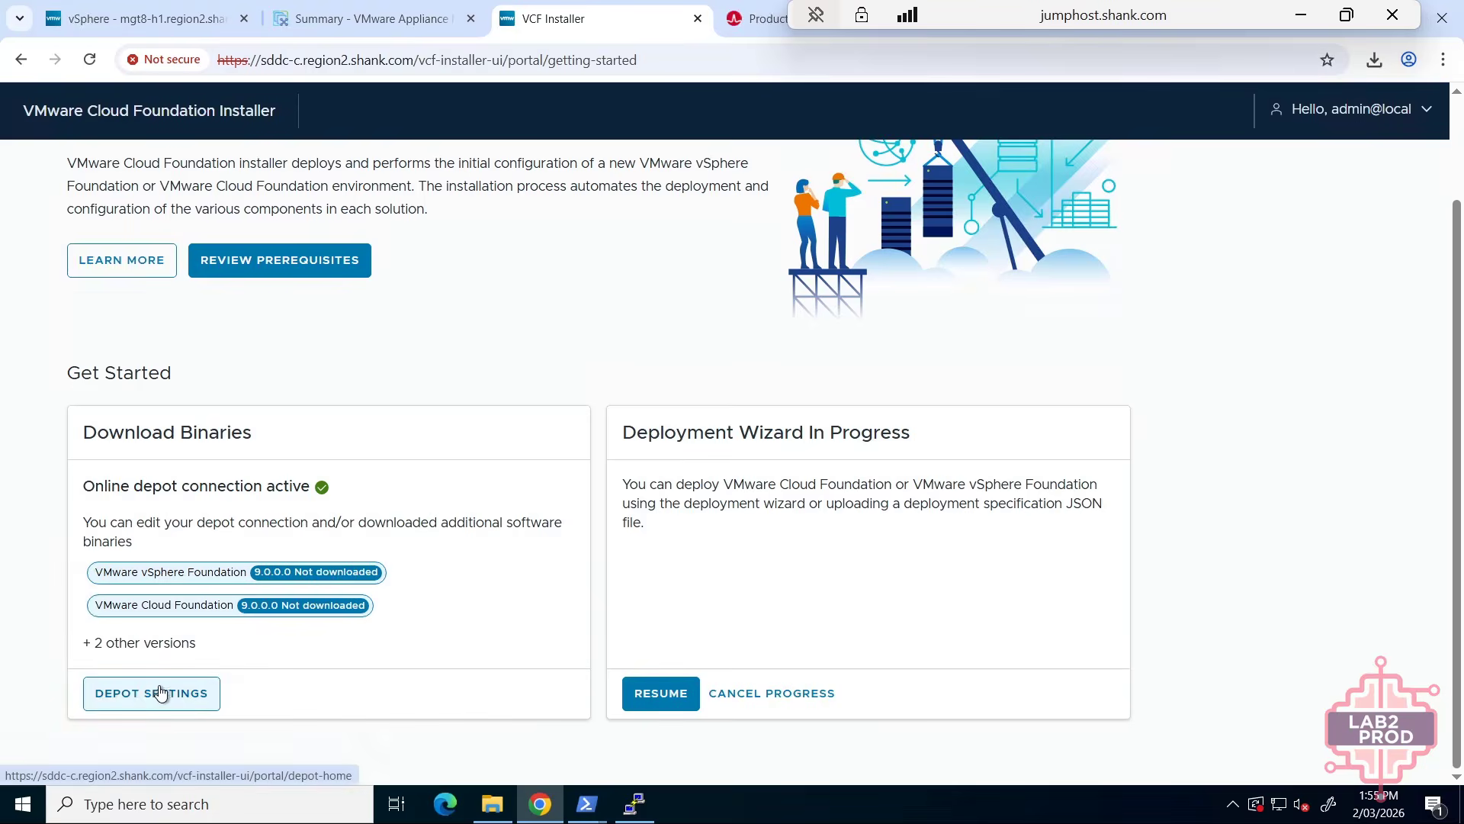
{"action": "left_click", "coordinate": [160, 692]}
- Download the VMware Cloud Foundation Operations fleet management binary for version 9.0.2.0
{"action": "scroll", "coordinate": [372, 469], "scroll_direction": "down", "scroll_amount": 5}
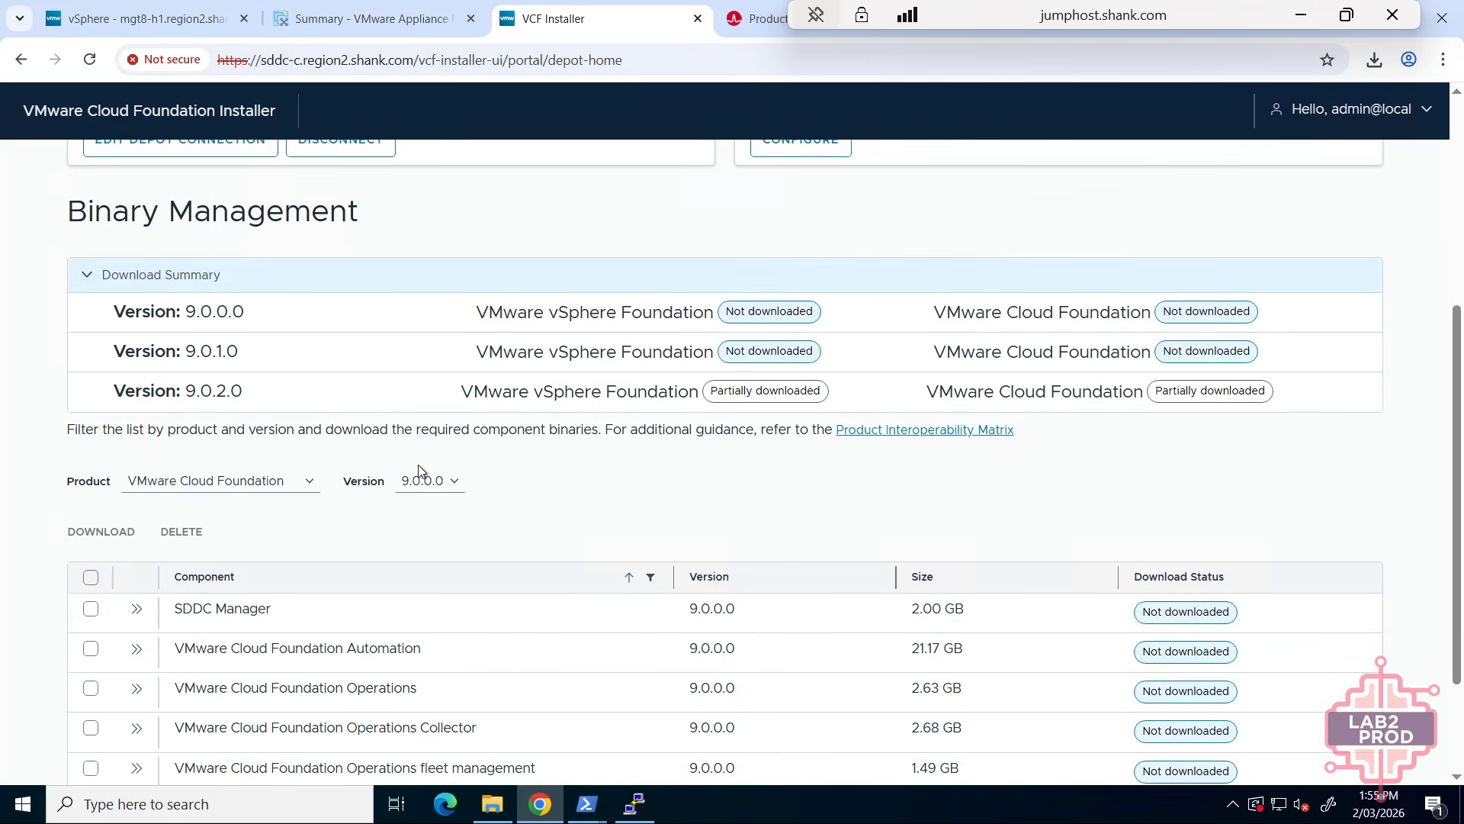
{"action": "scroll", "coordinate": [418, 468], "scroll_direction": "down", "scroll_amount": 2}
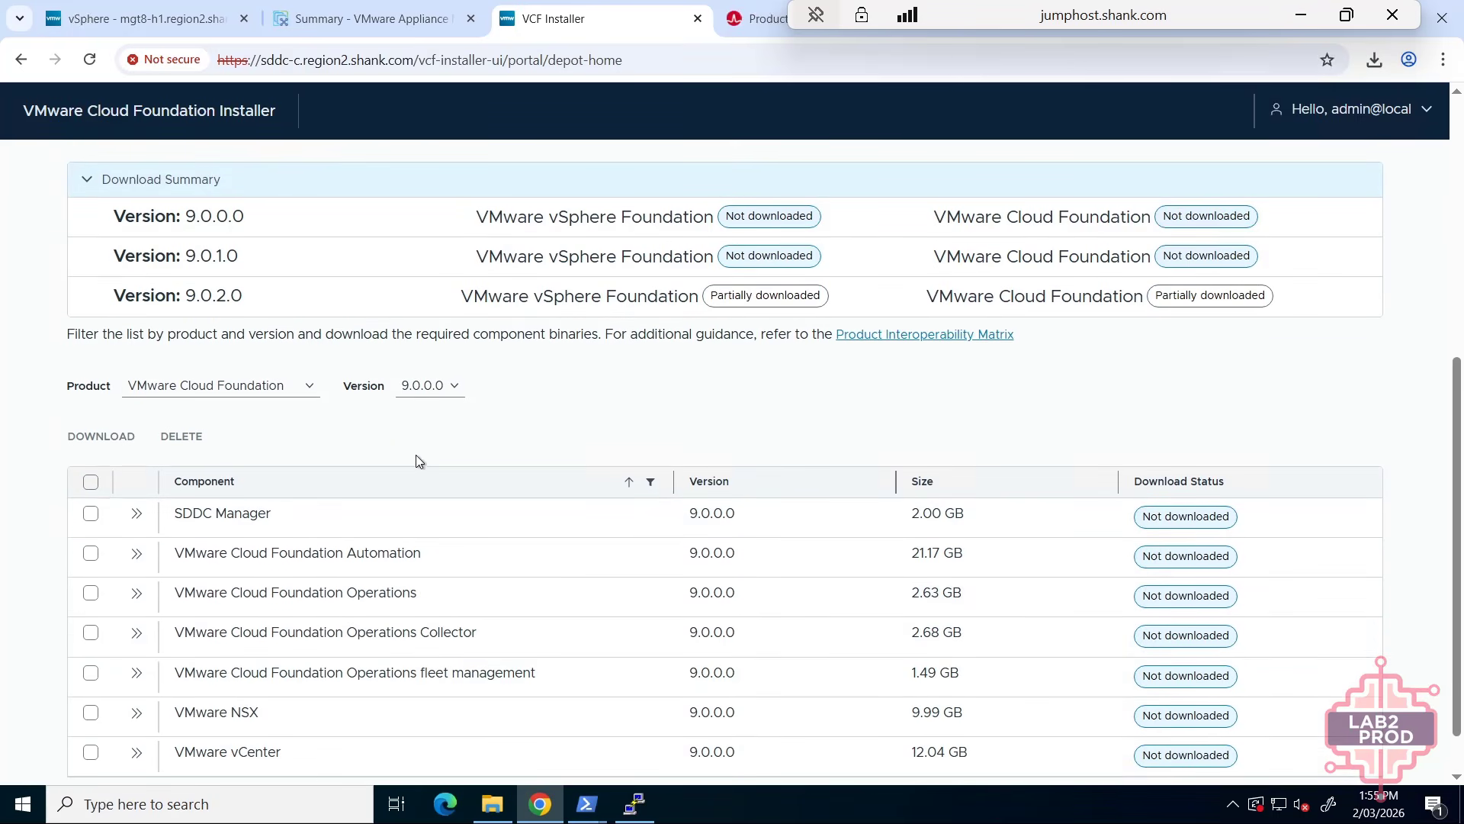
{"action": "left_click", "coordinate": [429, 385]}
{"action": "left_click", "coordinate": [429, 452]}
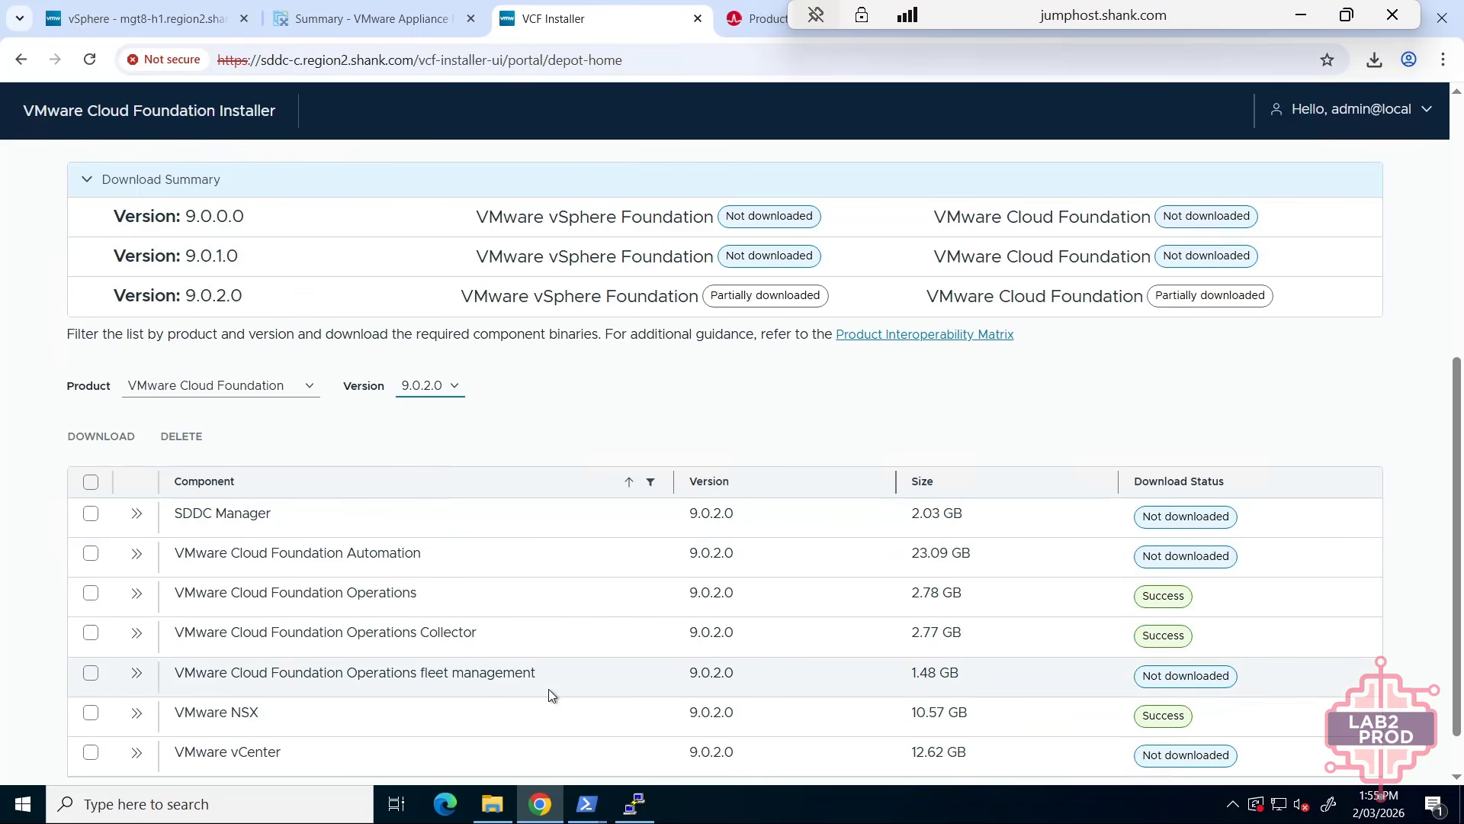
{"action": "left_click", "coordinate": [92, 674]}
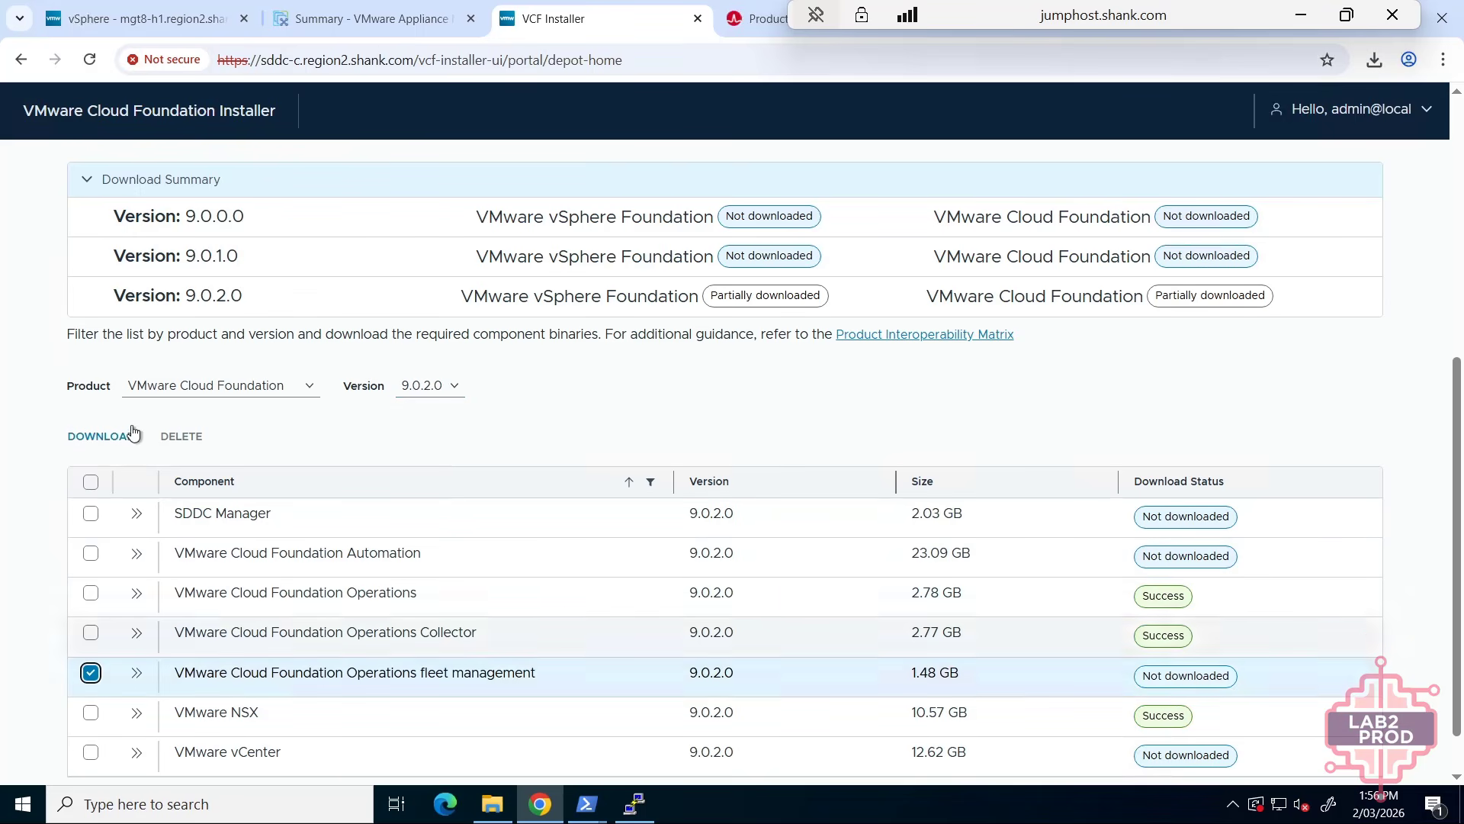
{"action": "left_click", "coordinate": [94, 435]}
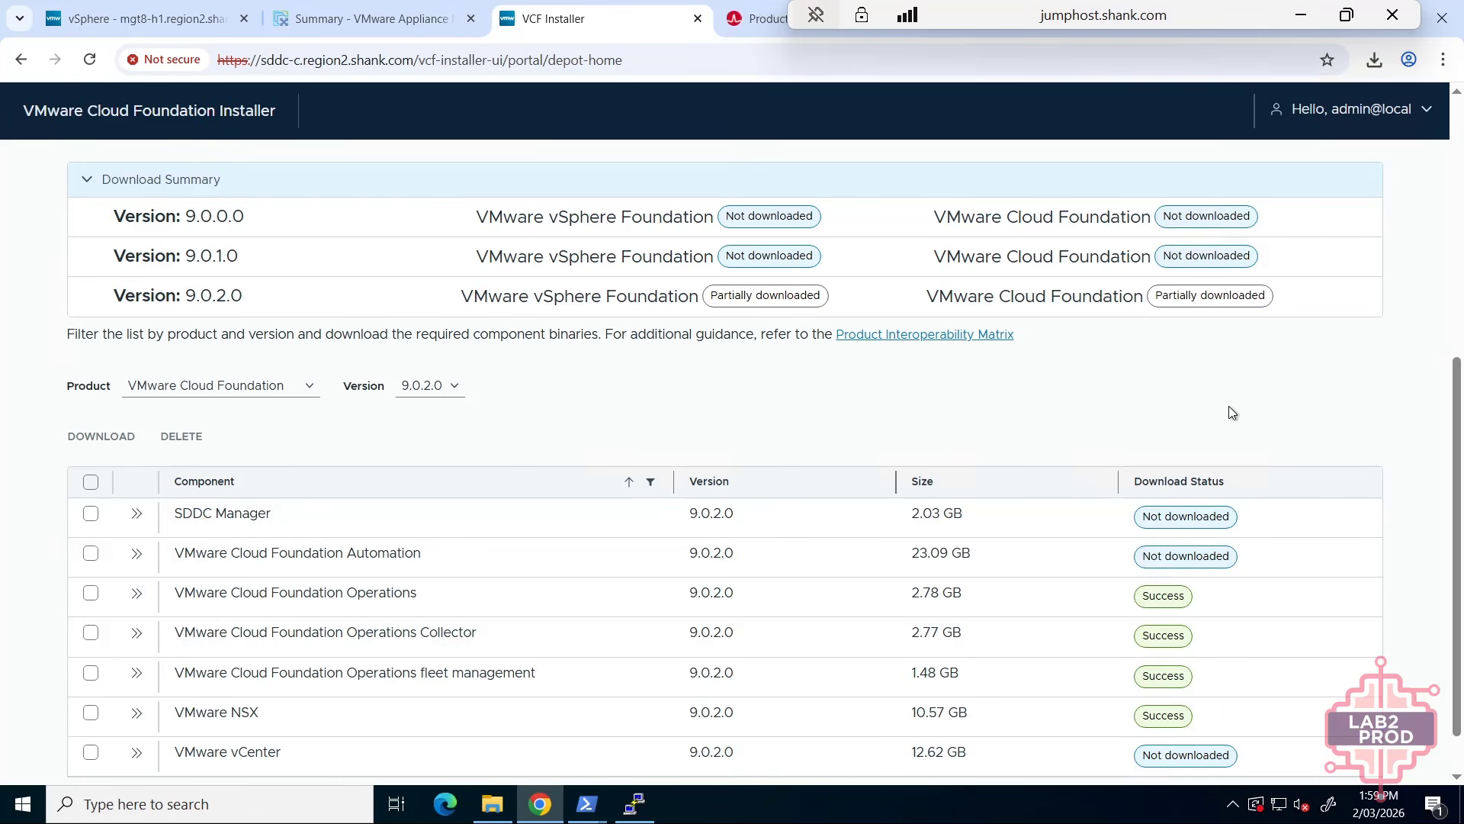
- Resume the deployment wizard, re-run the validations, and review the Existing Components result details
{"action": "scroll", "coordinate": [1228, 412], "scroll_direction": "up", "scroll_amount": 10}
{"action": "left_click", "coordinate": [99, 183]}
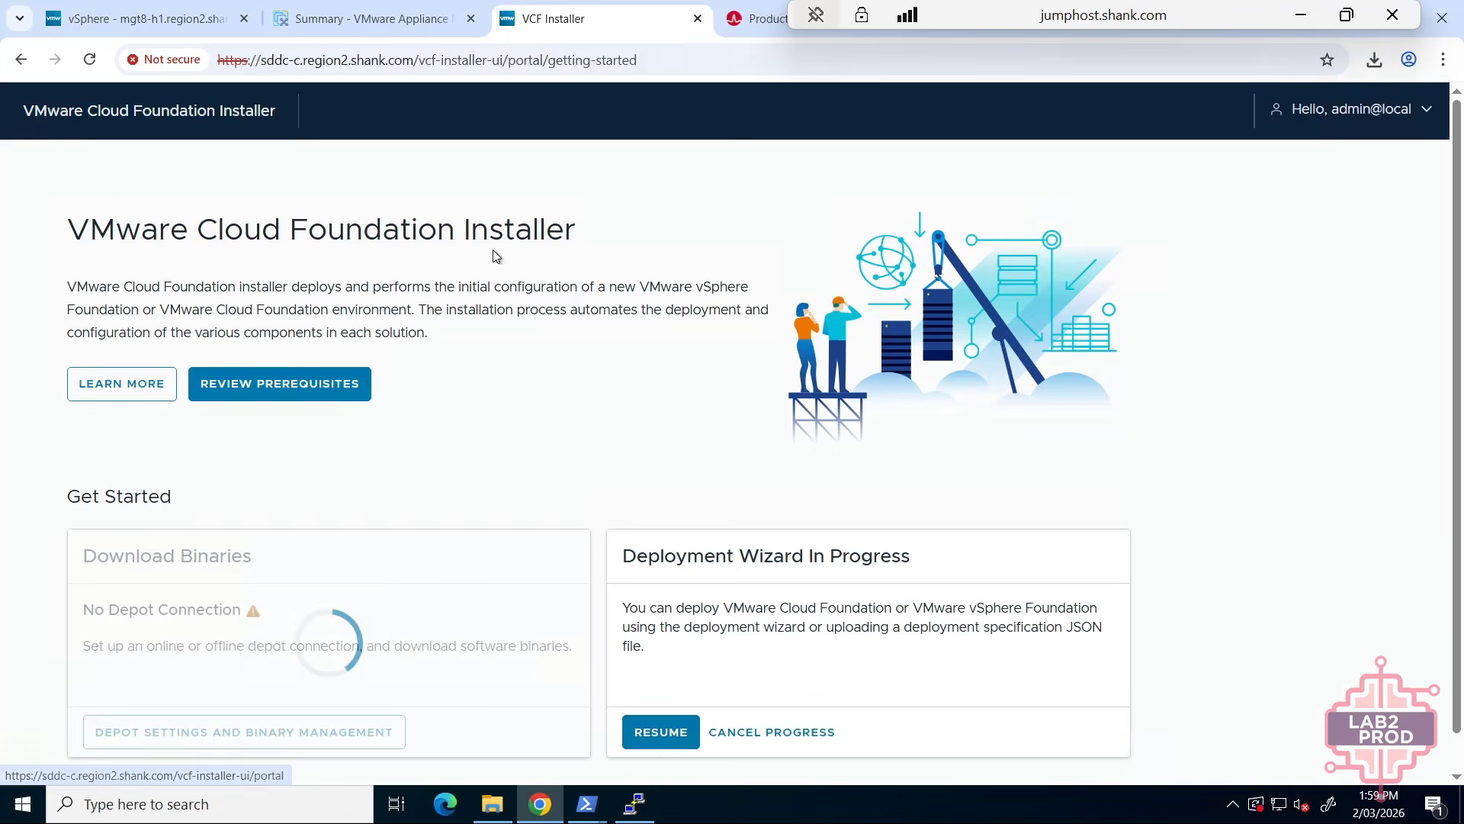
{"action": "left_click", "coordinate": [667, 732]}
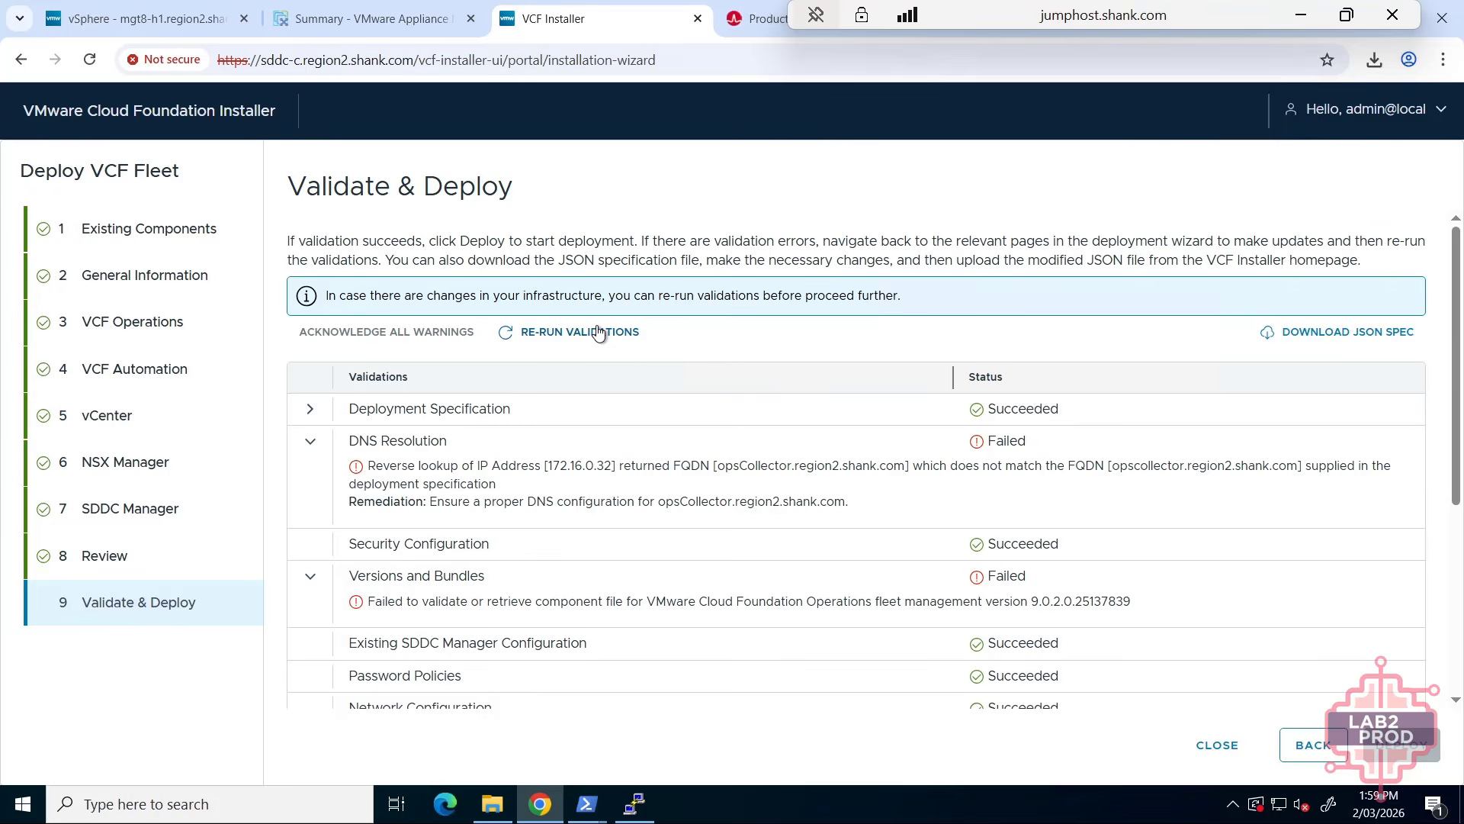
{"action": "left_click", "coordinate": [599, 334]}
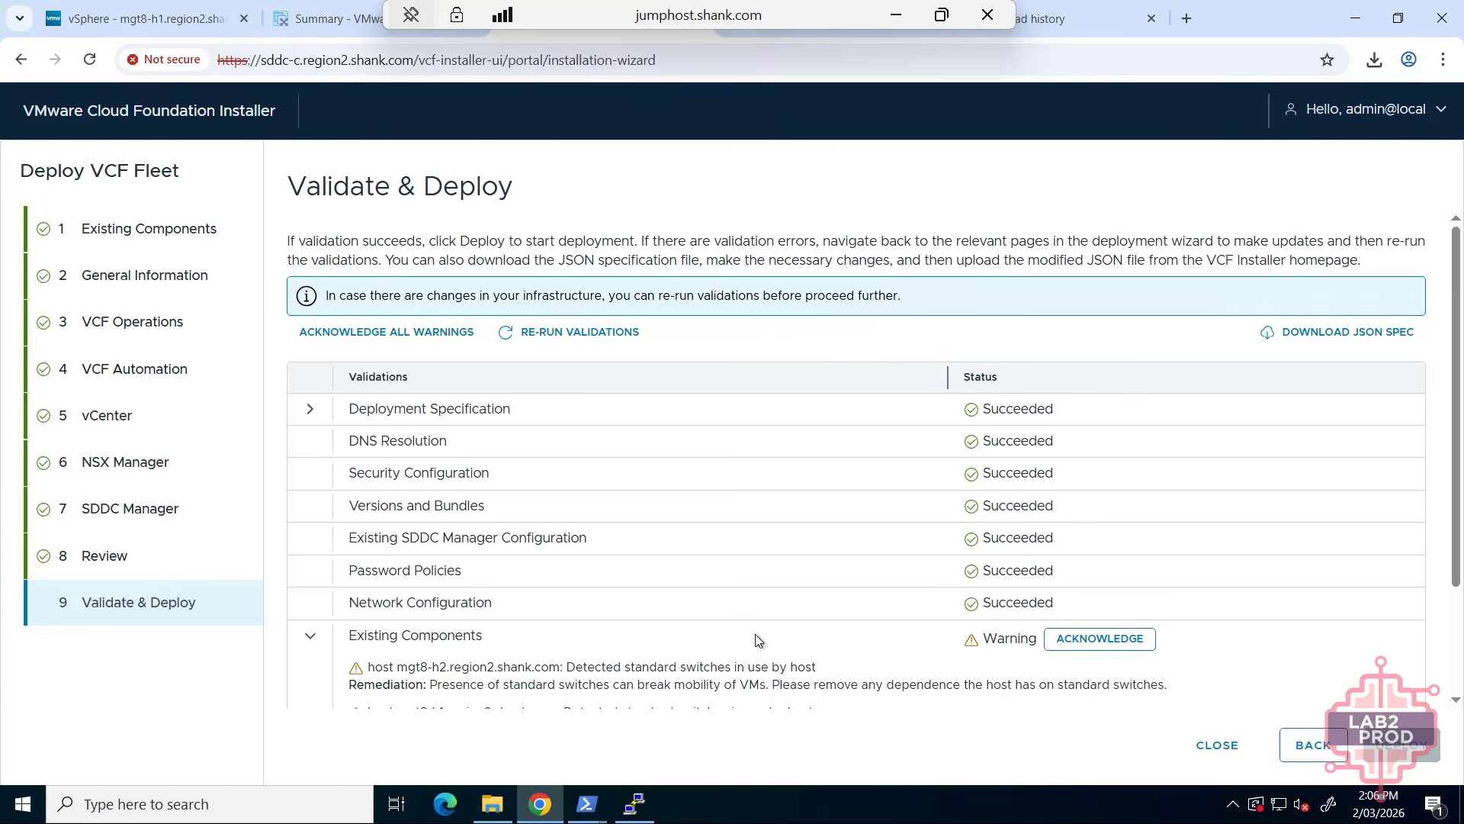
{"action": "scroll", "coordinate": [1459, 626], "scroll_direction": "down", "scroll_amount": 2}
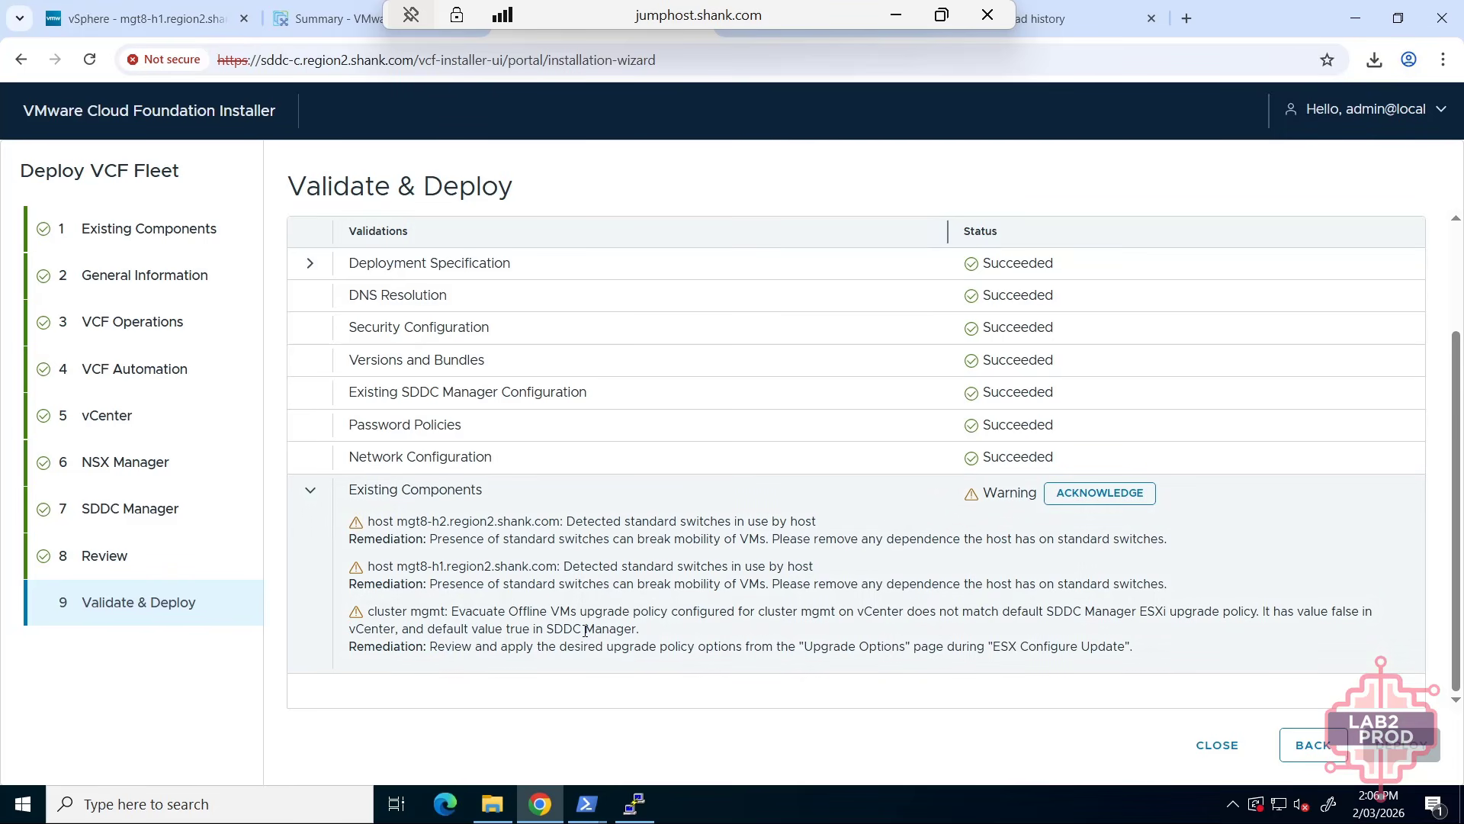
- Switch to the vSphere Client and examine the standard switch vSwitch0 on hosts mgt8-h1.region2.shank.com and mgt8-h2.region2.shank.com
{"action": "left_click", "coordinate": [152, 20]}
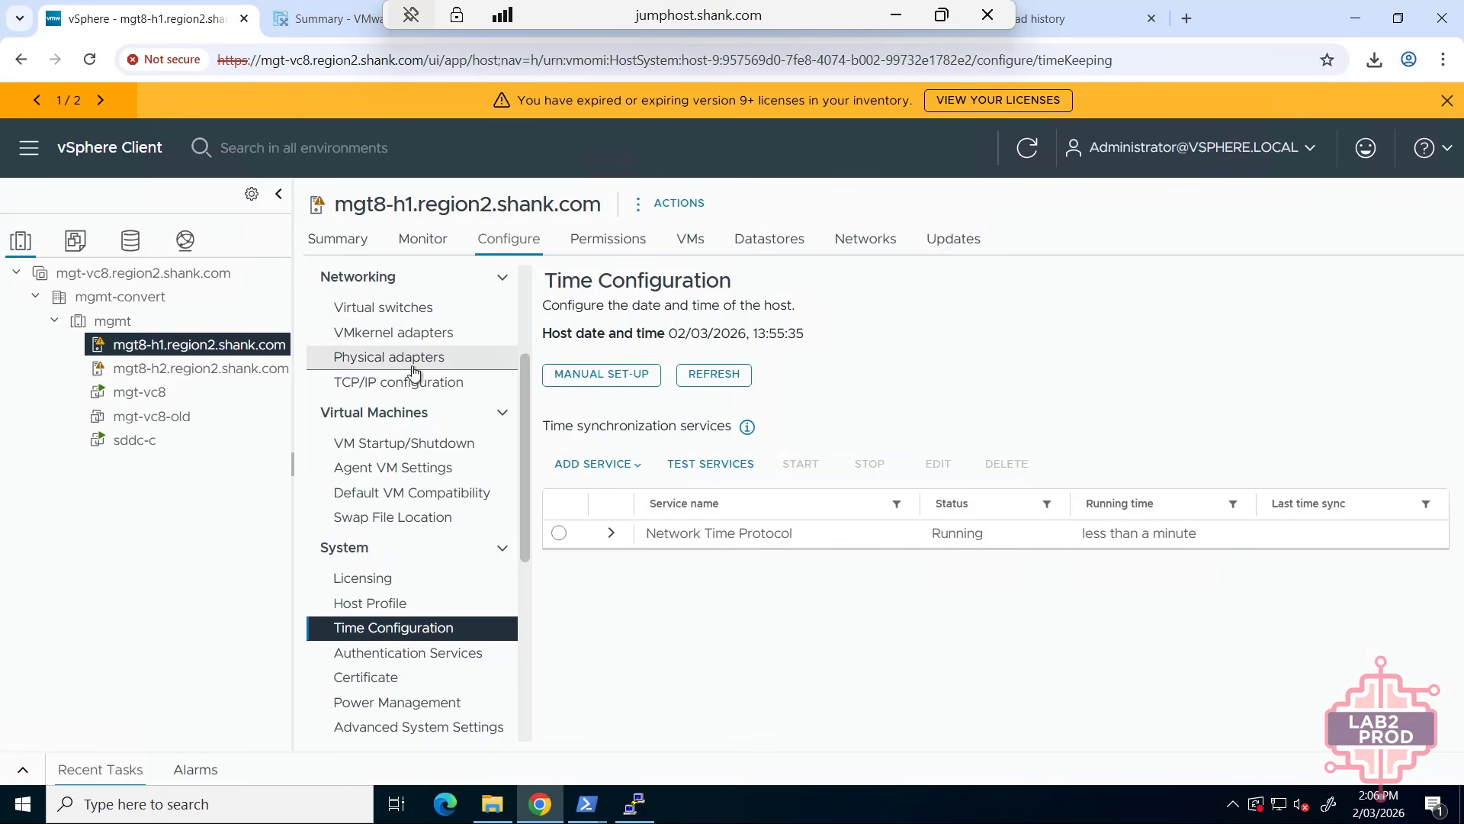
{"action": "left_click", "coordinate": [386, 307]}
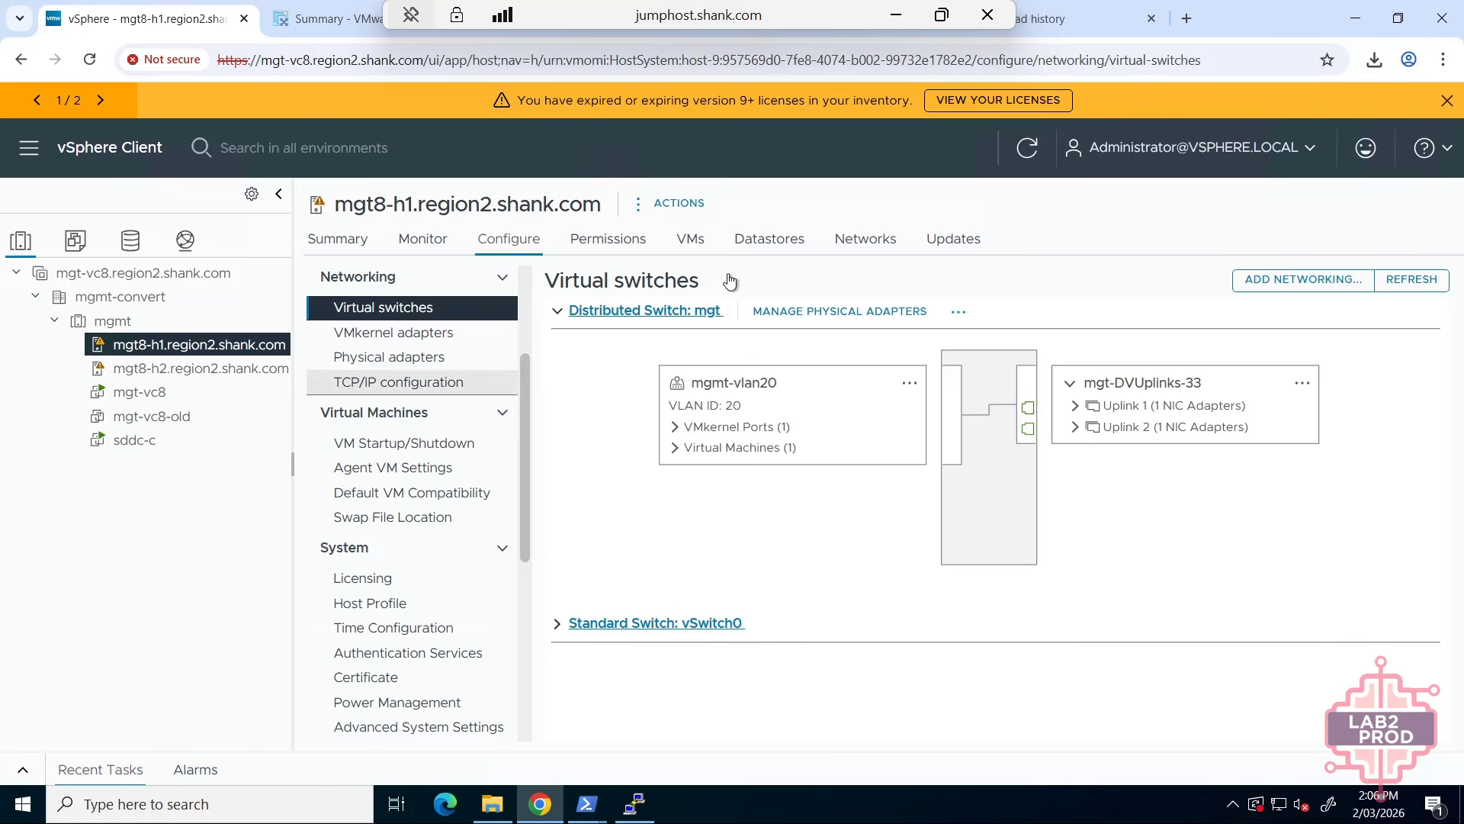
{"action": "left_click", "coordinate": [559, 629]}
{"action": "scroll", "coordinate": [751, 577], "scroll_direction": "down", "scroll_amount": 3}
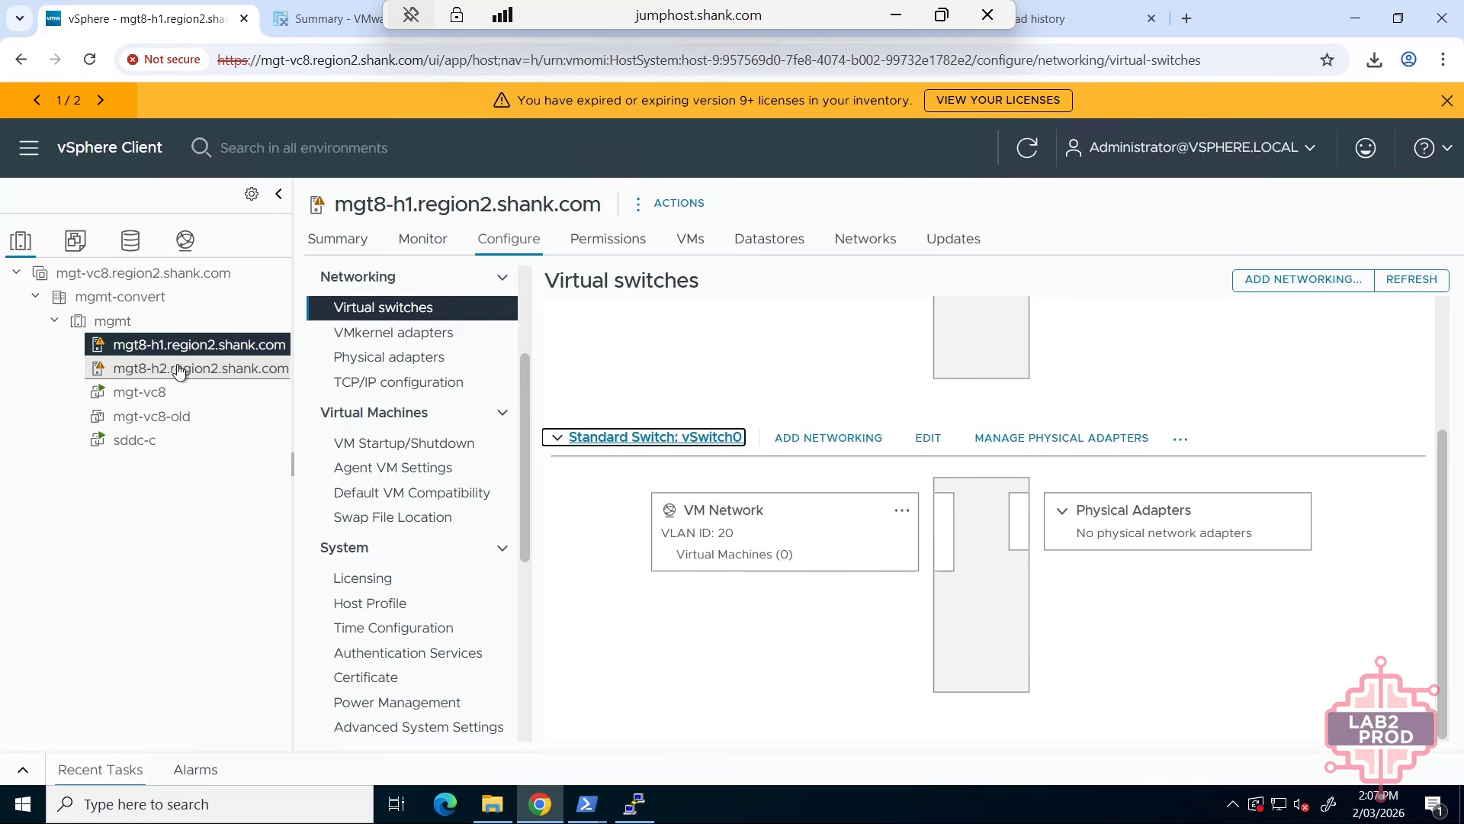
{"action": "left_click", "coordinate": [214, 375]}
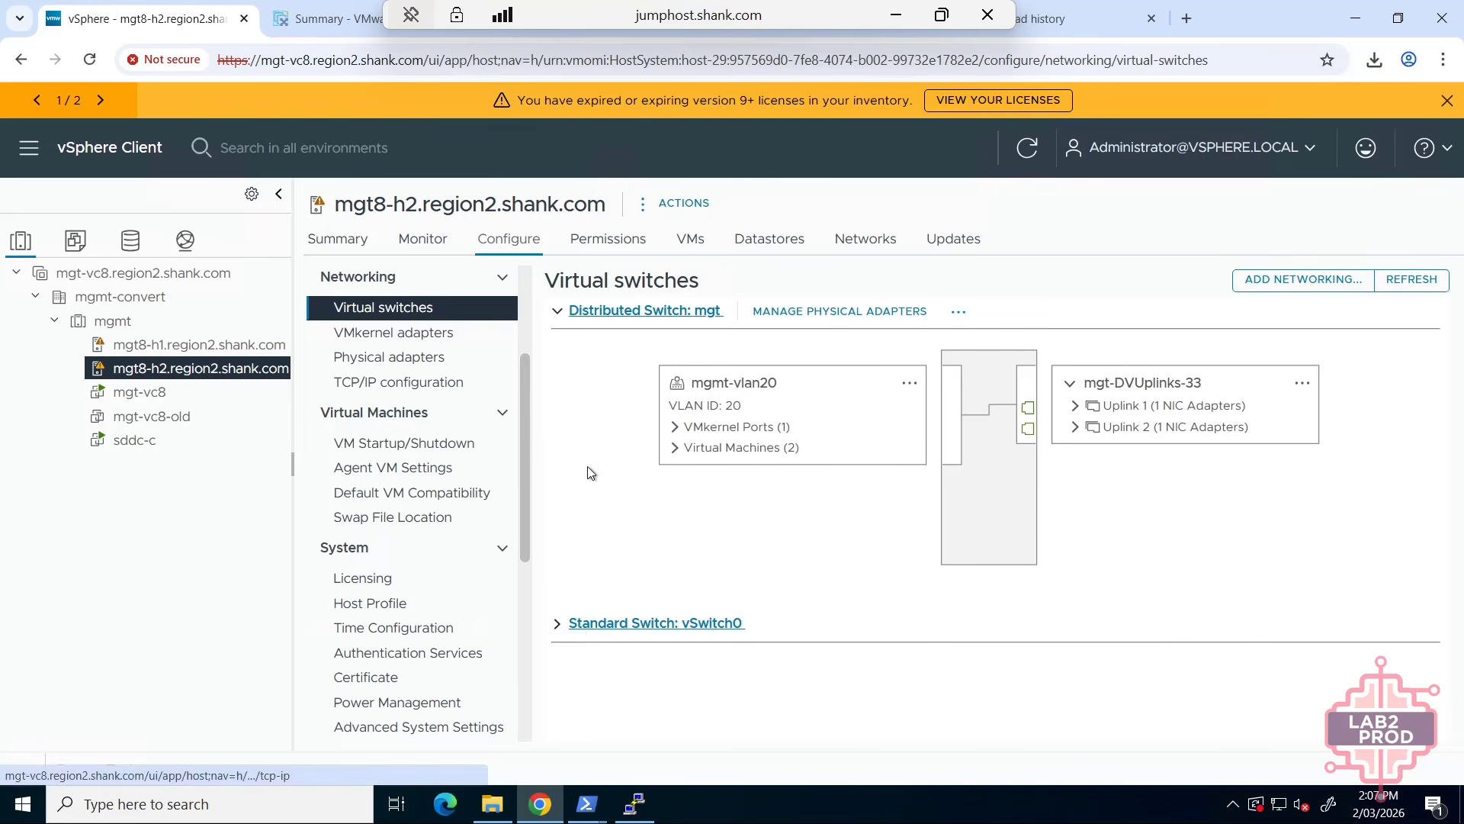
{"action": "left_click", "coordinate": [559, 624]}
{"action": "scroll", "coordinate": [884, 582], "scroll_direction": "down", "scroll_amount": 3}
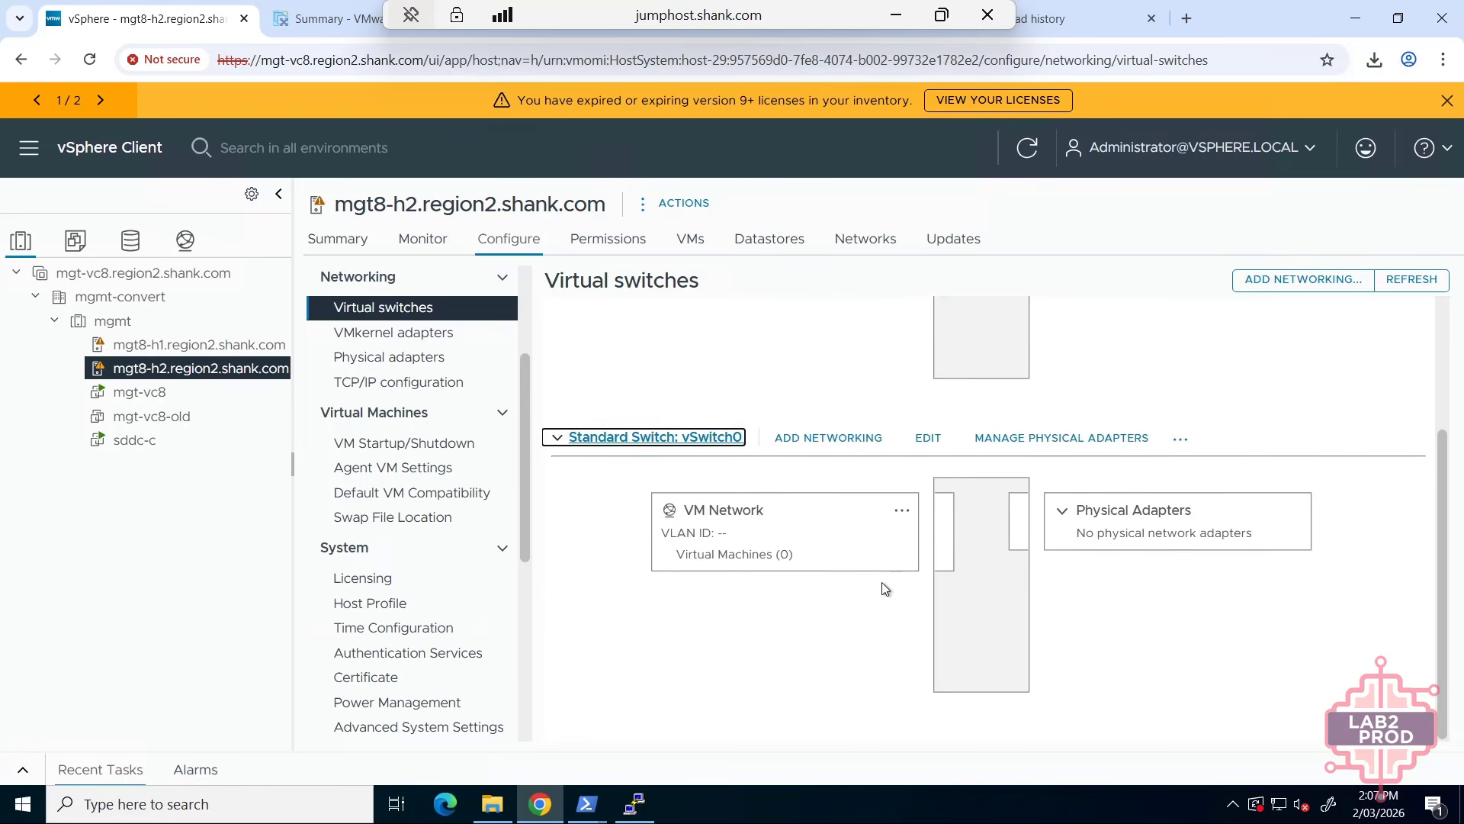
{"action": "scroll", "coordinate": [550, 422], "scroll_direction": "up", "scroll_amount": 2}
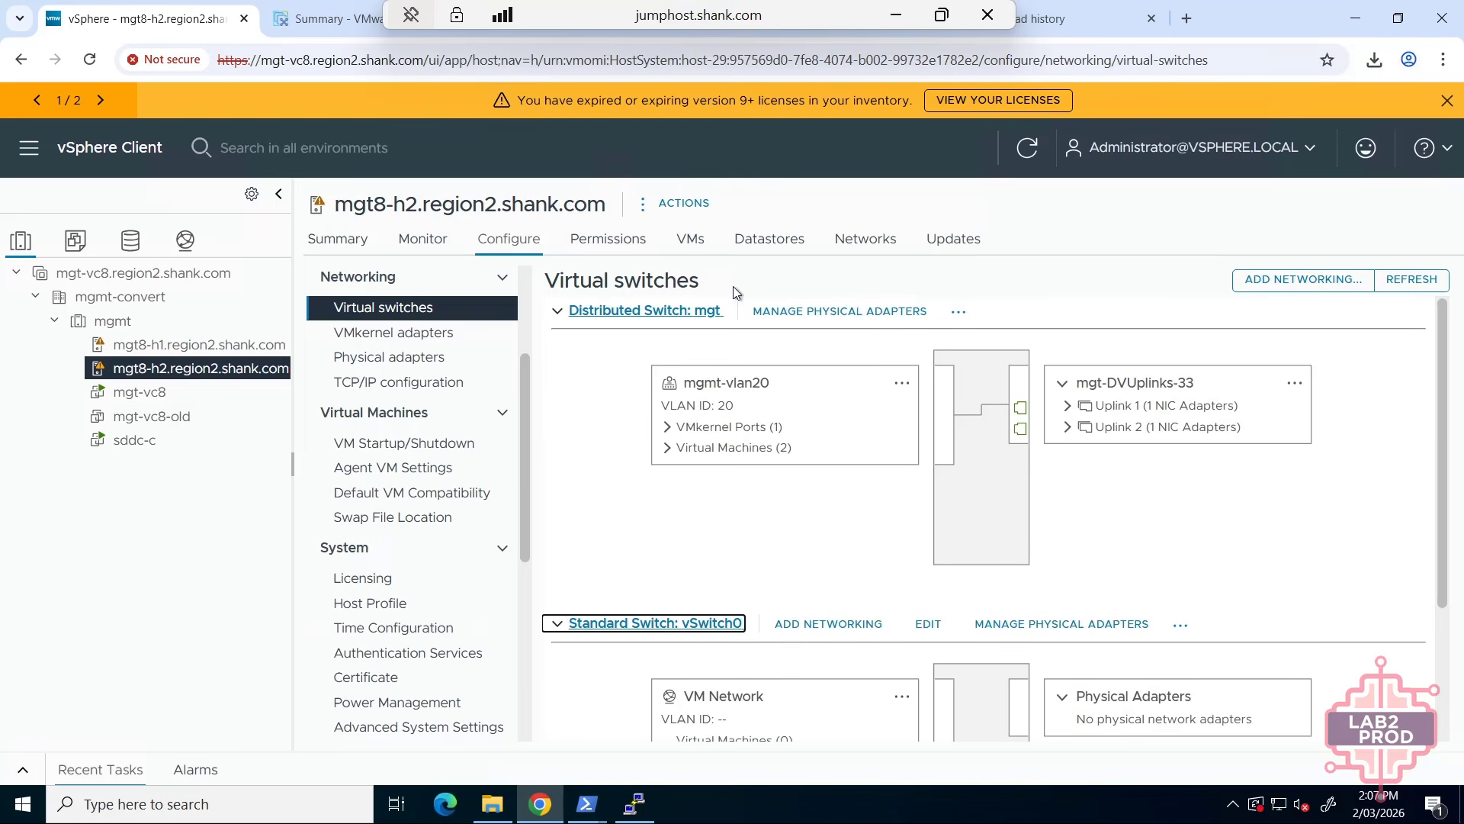
- Return to the VCF Installer, acknowledge the Existing Components warning, and start the VCF fleet deployment
{"action": "left_click_drag", "start_coordinate": [677, 7], "coordinate": [1124, 6]}
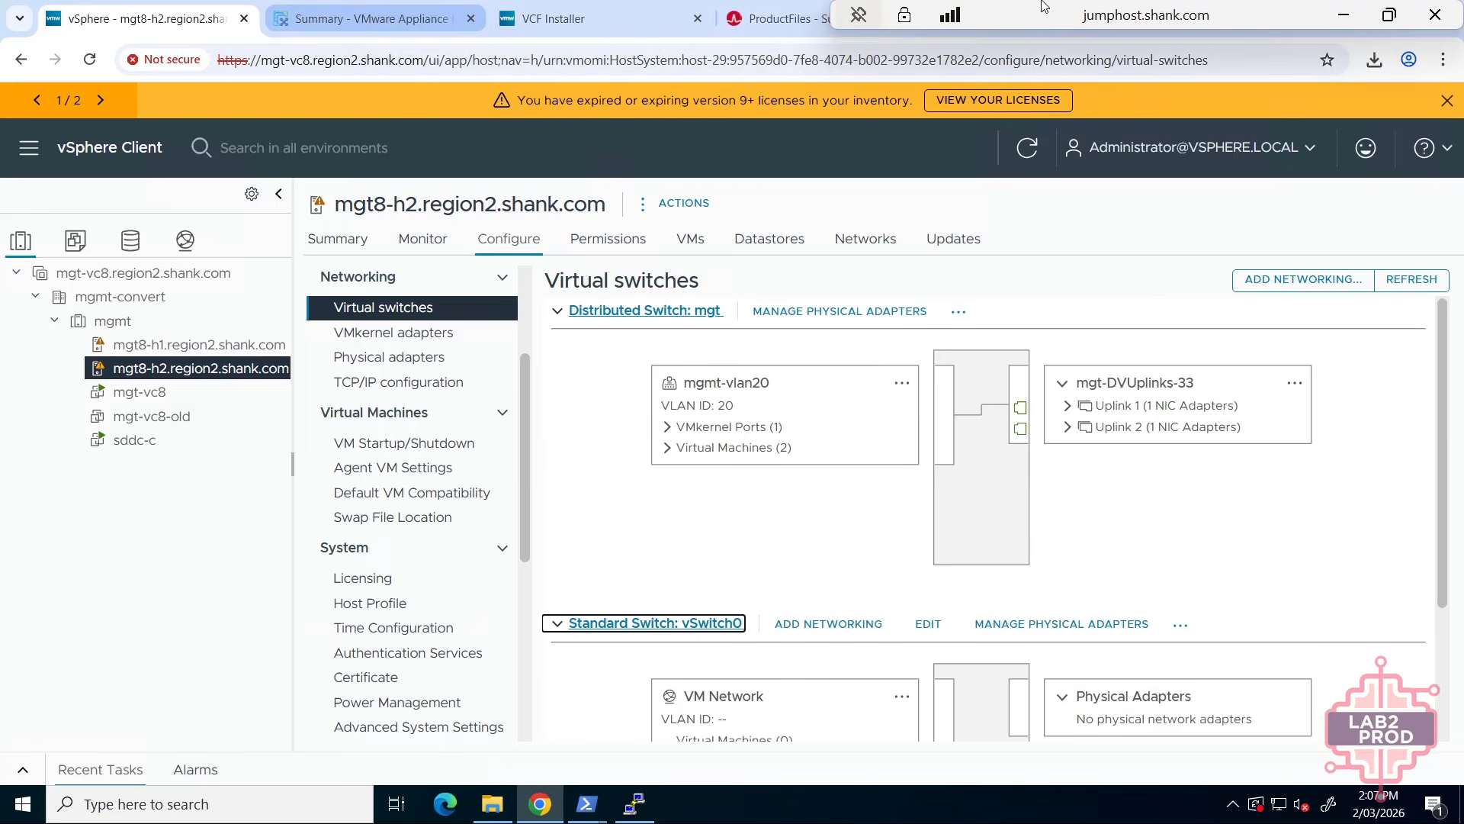
{"action": "left_click", "coordinate": [630, 12]}
{"action": "left_click", "coordinate": [1072, 495]}
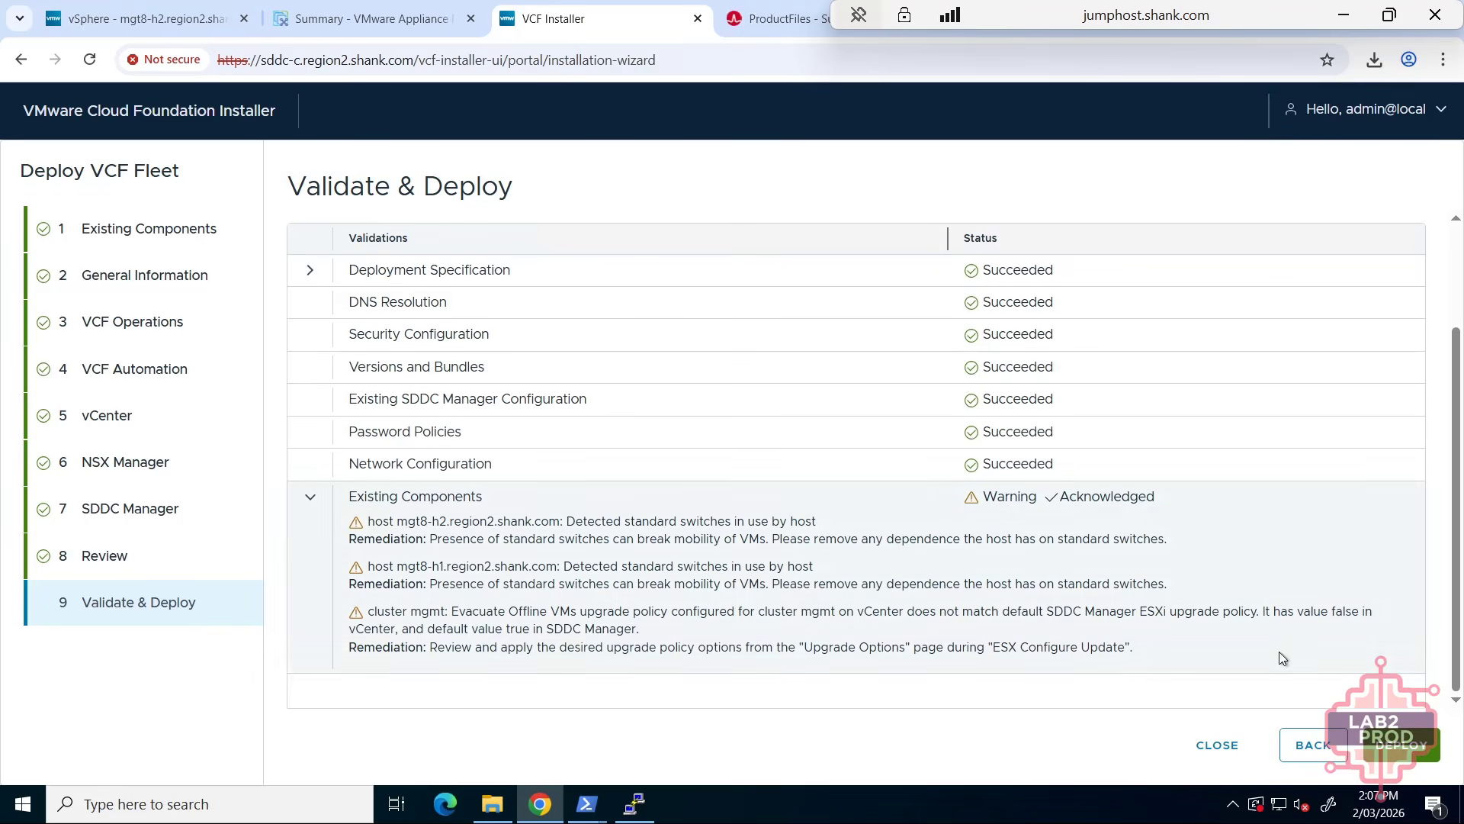
{"action": "left_click", "coordinate": [1386, 743]}
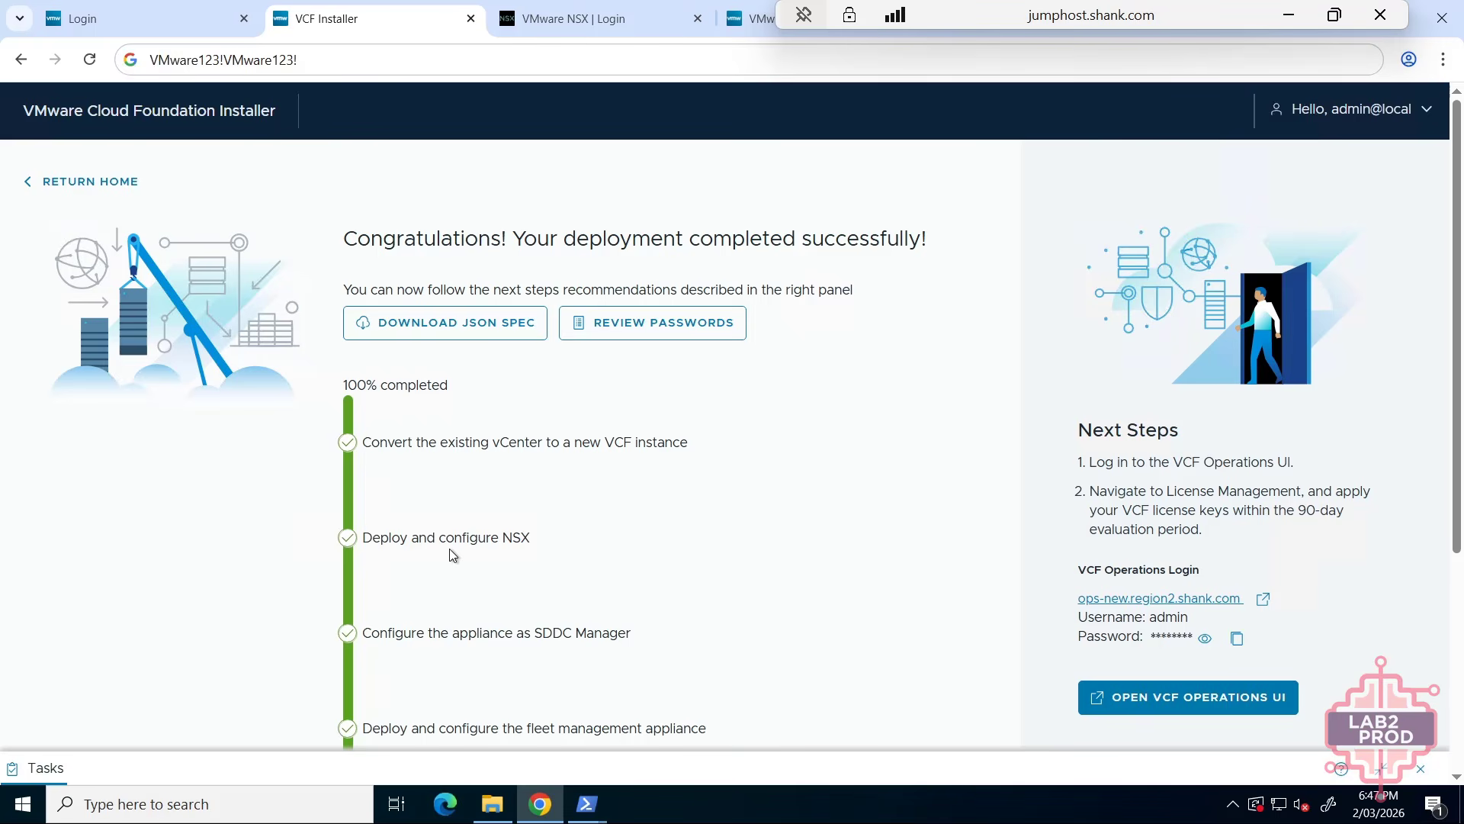
- Copy the VCF Operations administrator password from the installer's password review and log in to VCF Operations with the admin local account
{"action": "scroll", "coordinate": [620, 583], "scroll_direction": "down", "scroll_amount": 2}
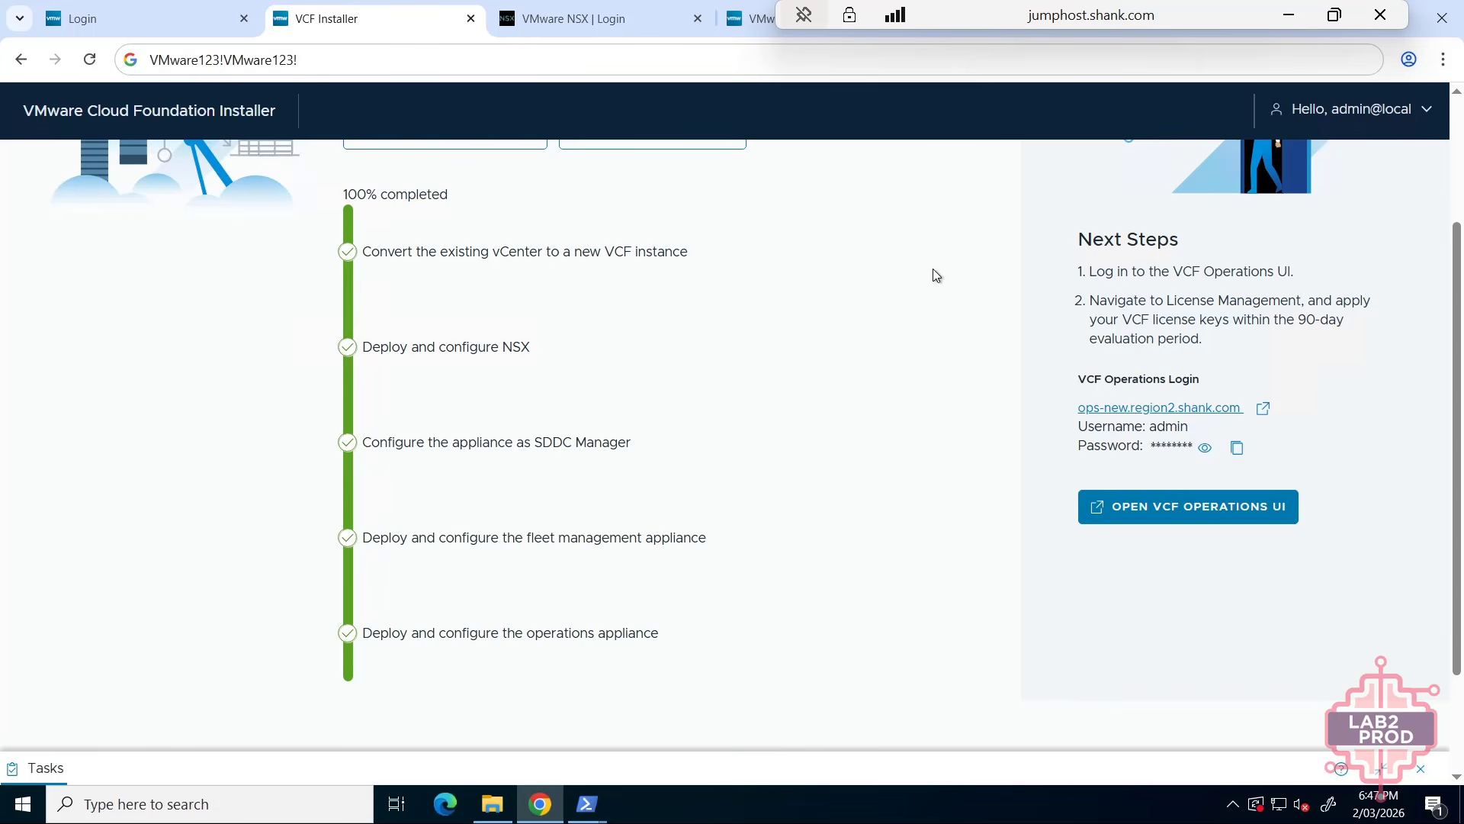
{"action": "scroll", "coordinate": [932, 274], "scroll_direction": "up", "scroll_amount": 2}
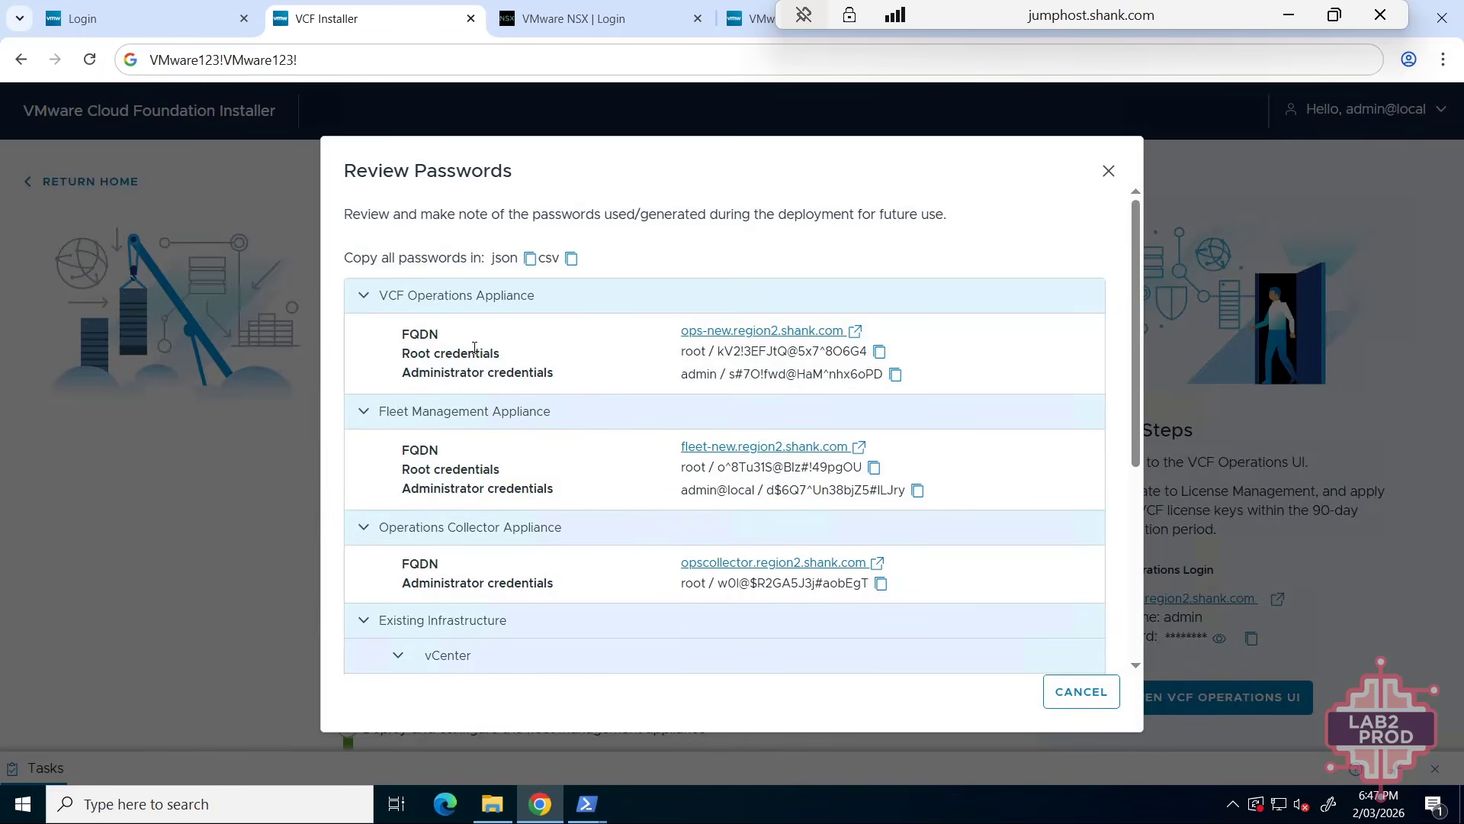
{"action": "left_click", "coordinate": [895, 374]}
{"action": "left_click", "coordinate": [736, 21]}
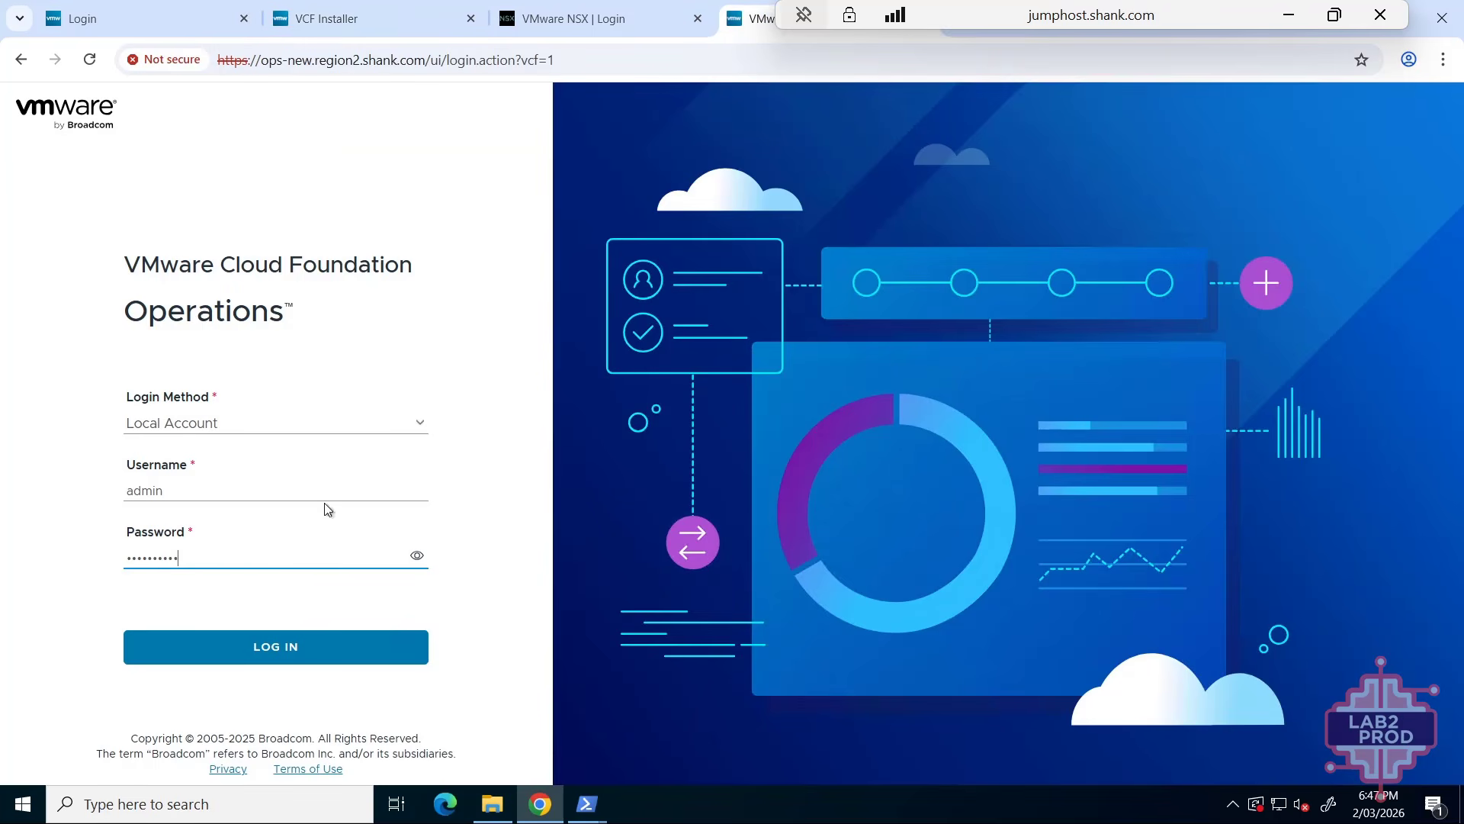
{"action": "double_click", "coordinate": [220, 558]}
{"action": "key", "text": "ctrl+v"}
{"action": "left_click", "coordinate": [250, 631]}
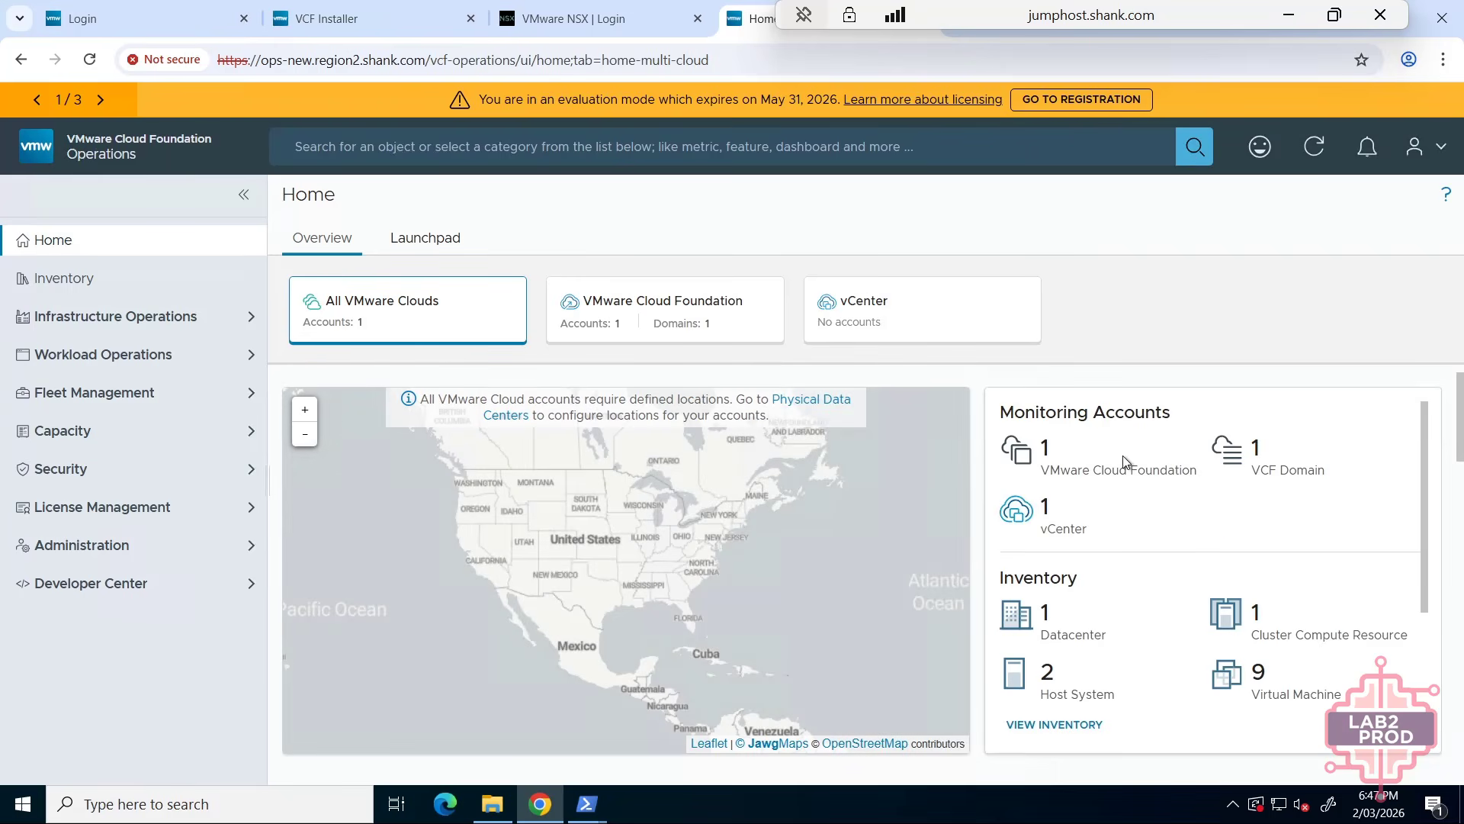
- Examine the detailed inventory by expanding VCF instance sddc1 through domain mgt1 and mgt-vc8.region2.shank.com to the mgmt-convert datacenter
{"action": "scroll", "coordinate": [1175, 473], "scroll_direction": "down", "scroll_amount": 2}
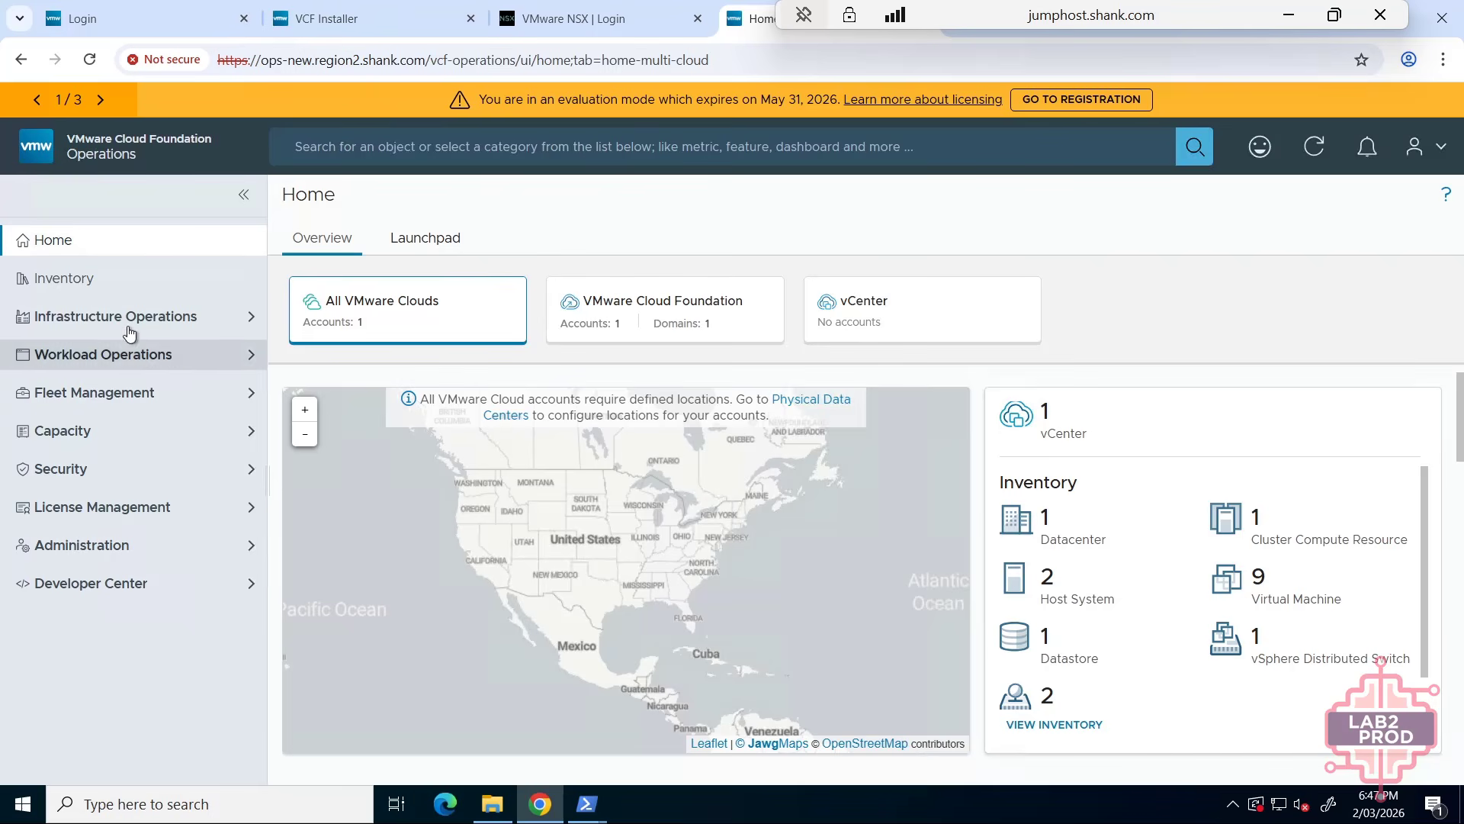
{"action": "left_click", "coordinate": [95, 287]}
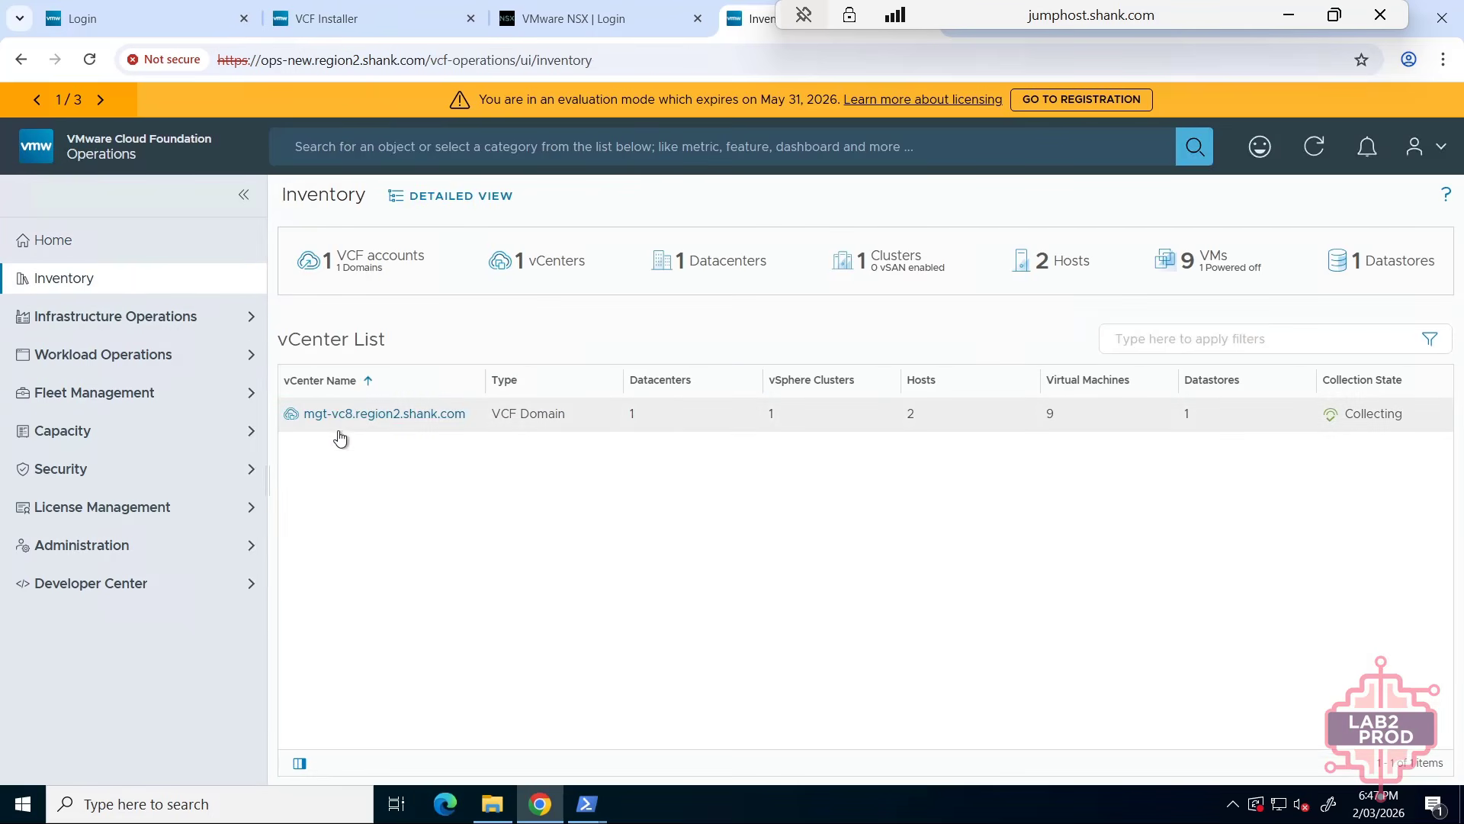
{"action": "left_click", "coordinate": [455, 200]}
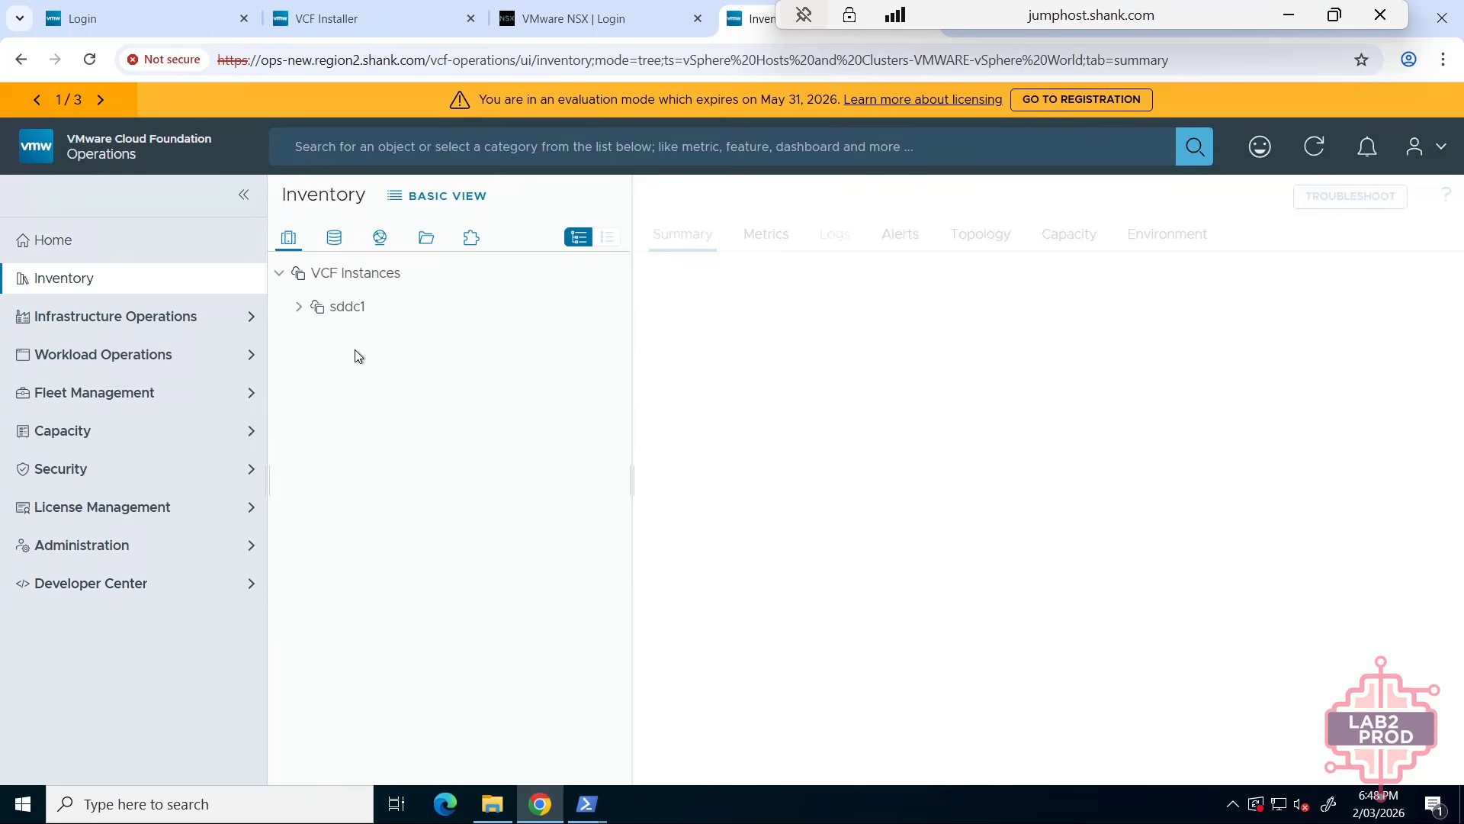
{"action": "left_click", "coordinate": [299, 306]}
{"action": "left_click", "coordinate": [317, 340]}
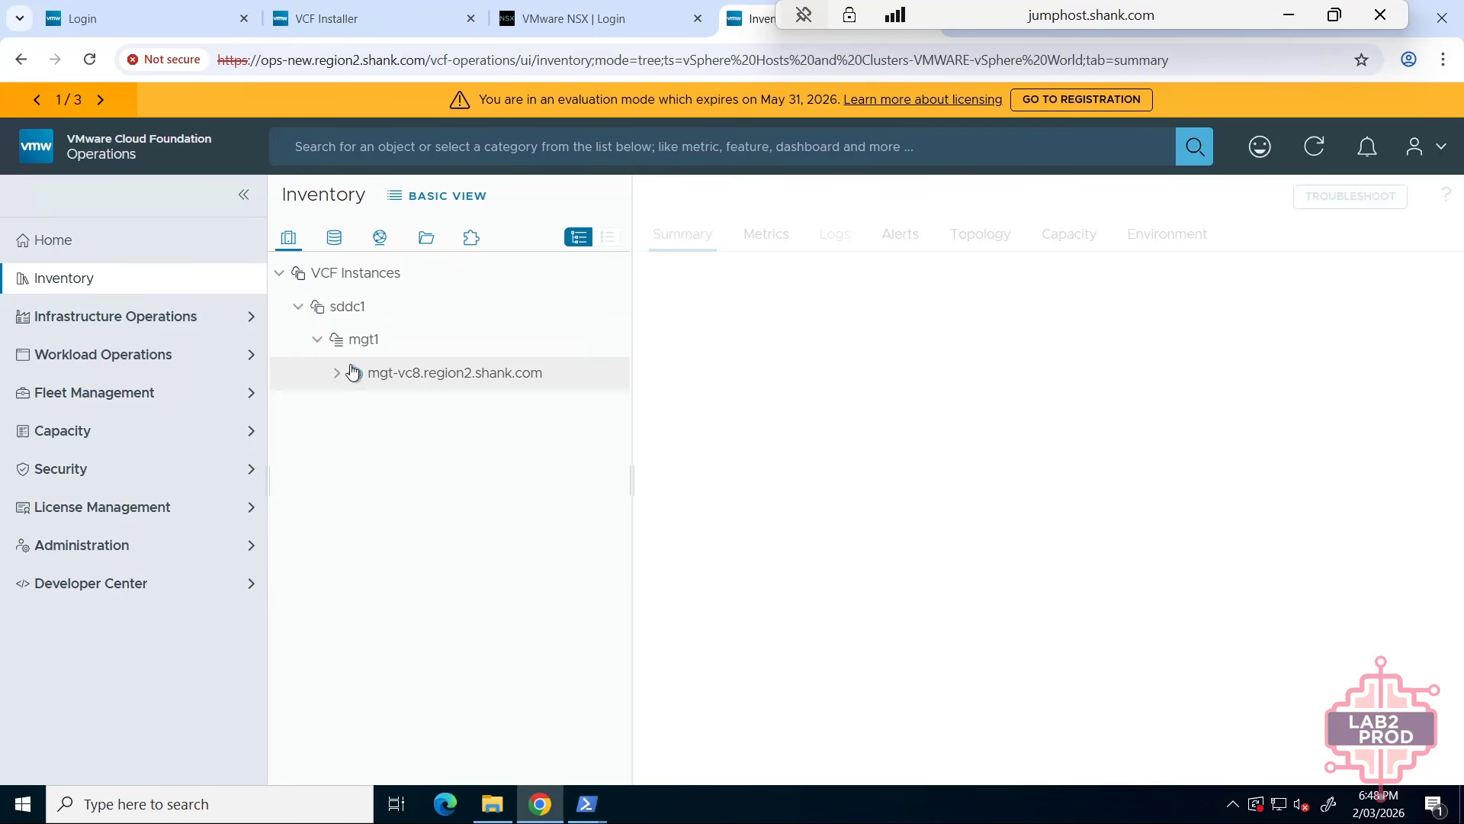
{"action": "left_click", "coordinate": [431, 385]}
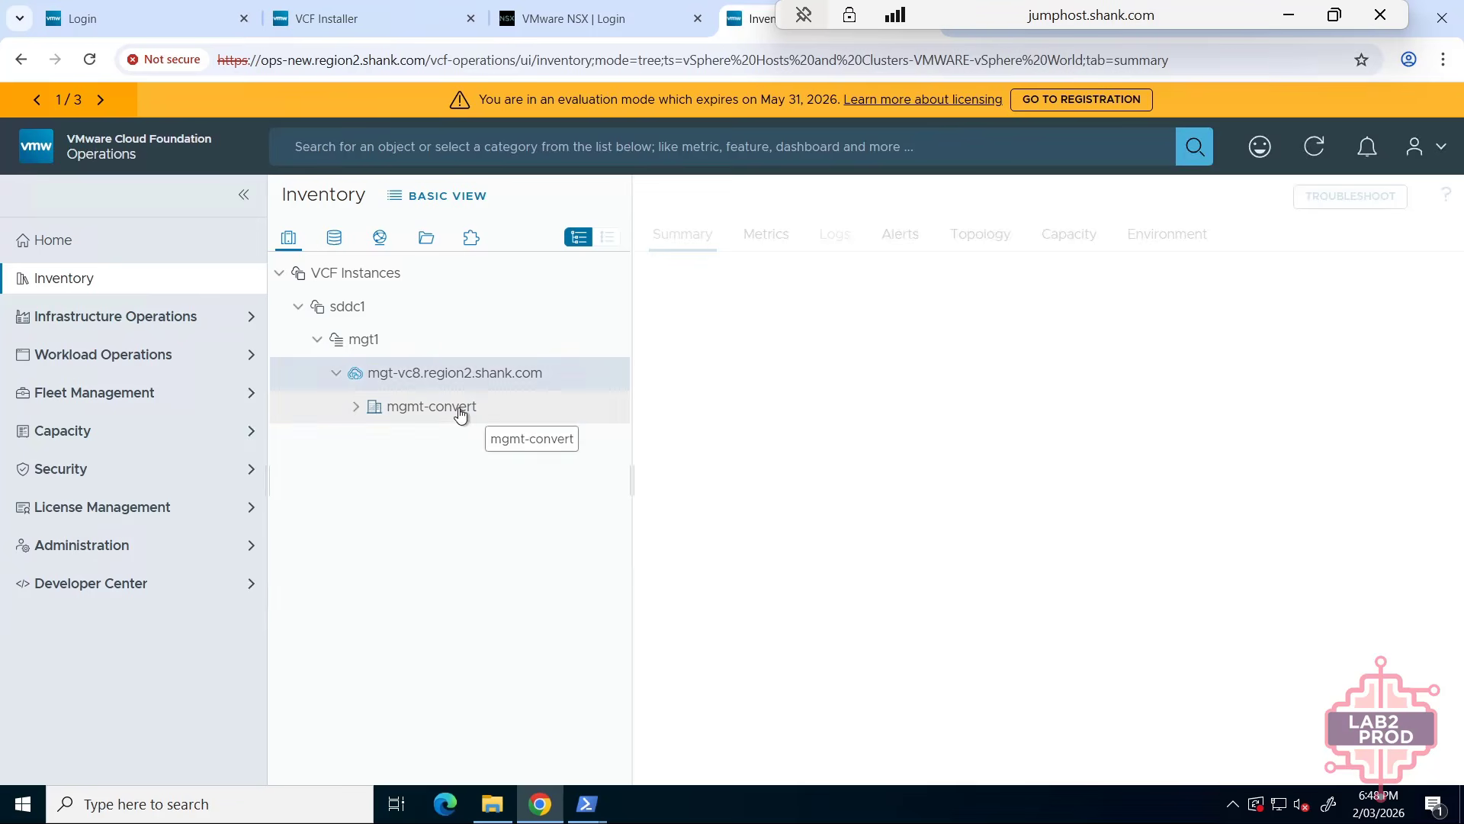
{"action": "left_click", "coordinate": [457, 407]}
{"action": "left_click", "coordinate": [355, 407]}
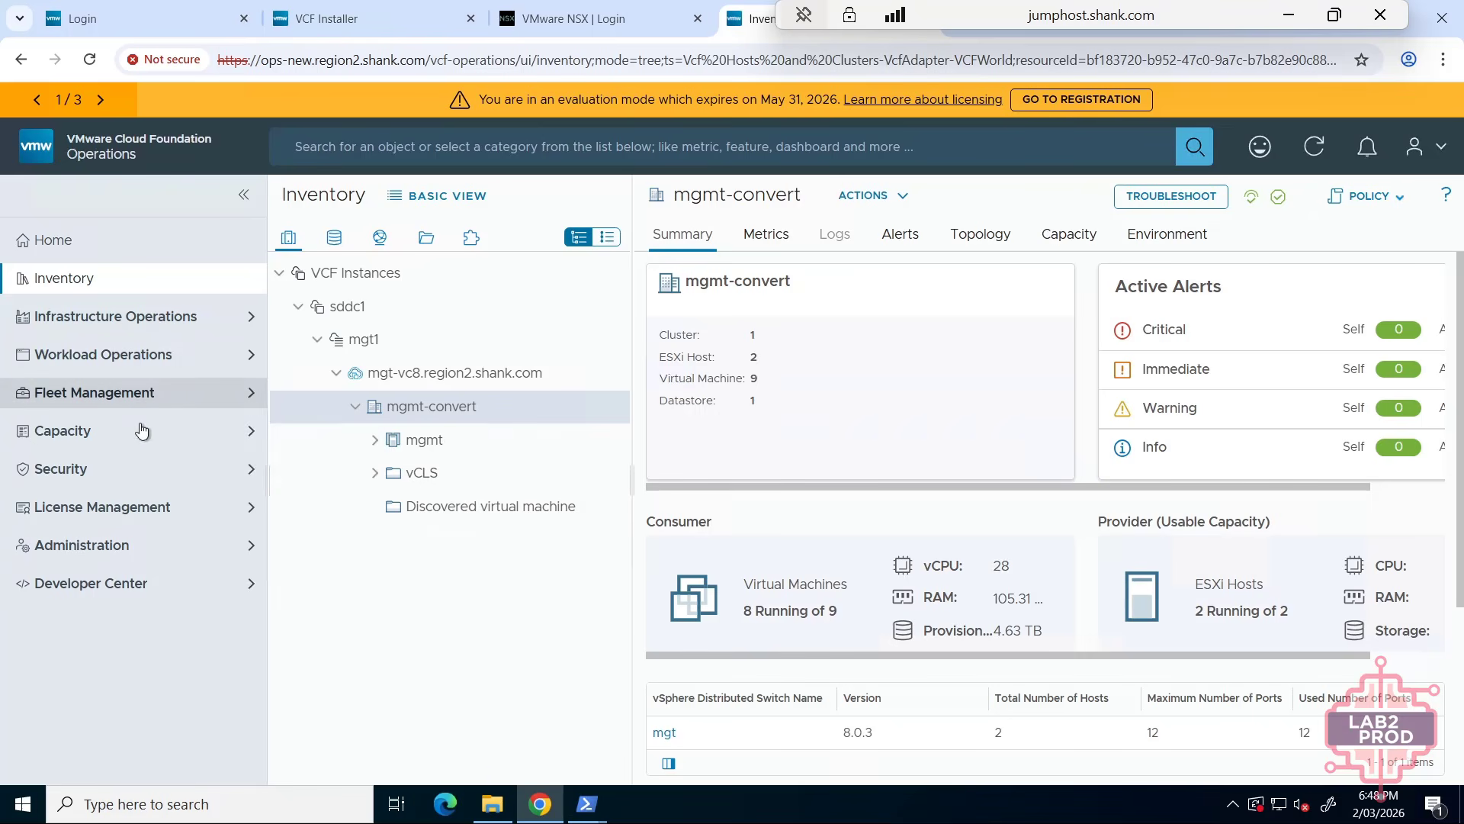
- Review the fleet lifecycle page of domain mgt1 under sddc1, including its available updates and configuration updates
{"action": "left_click", "coordinate": [137, 394]}
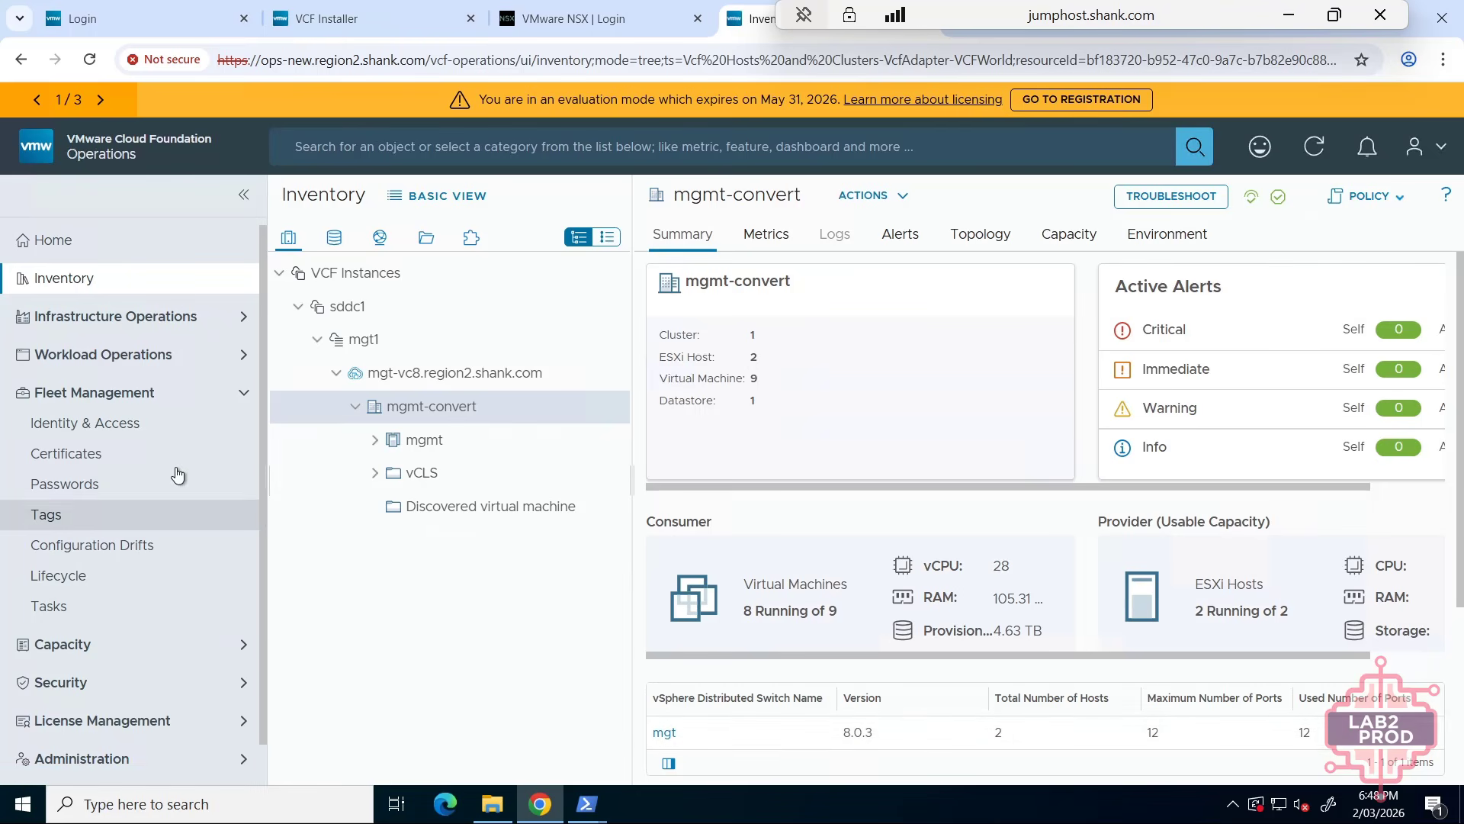
{"action": "left_click", "coordinate": [58, 575]}
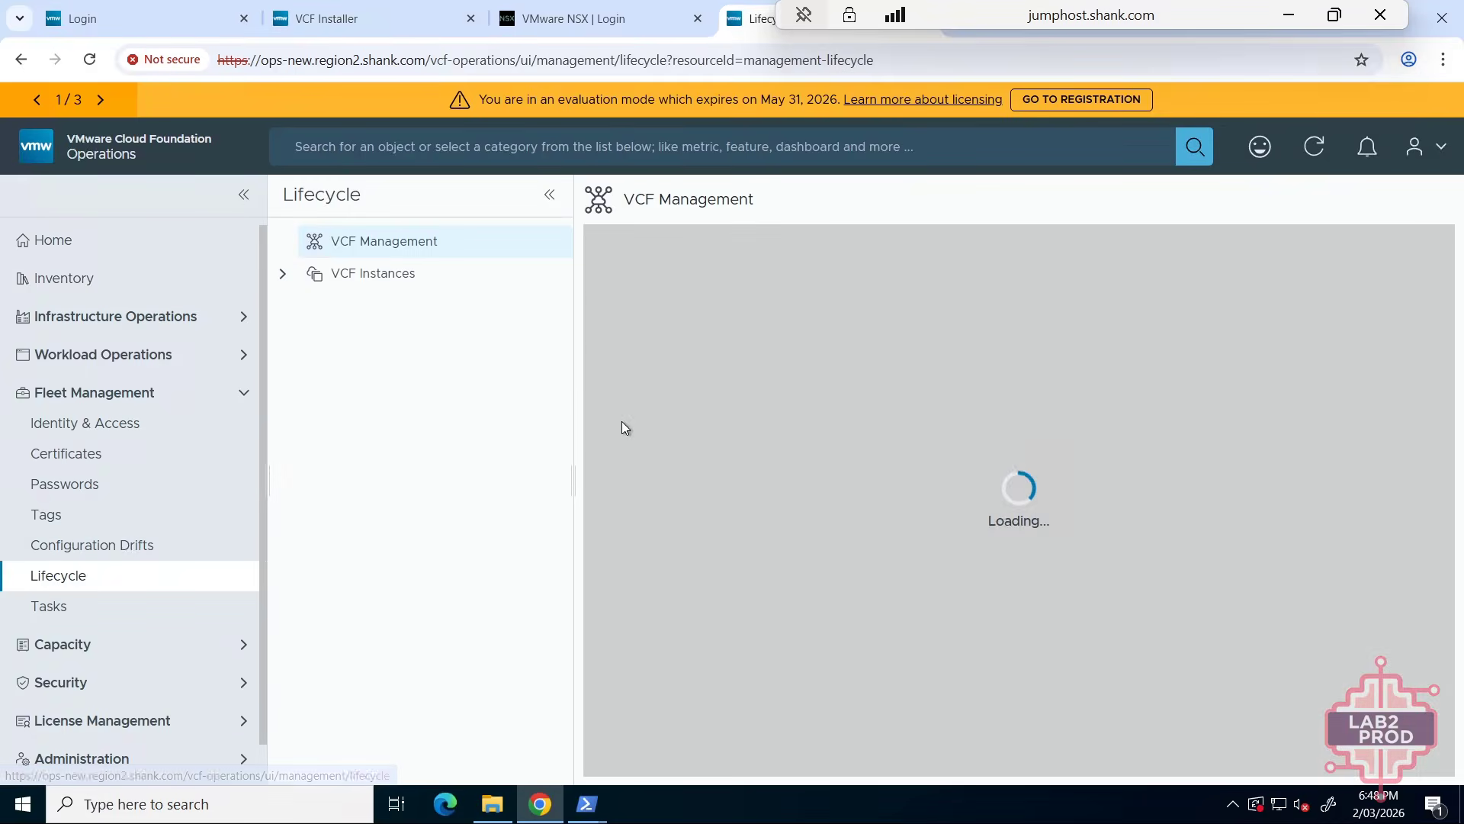
{"action": "left_click", "coordinate": [283, 273]}
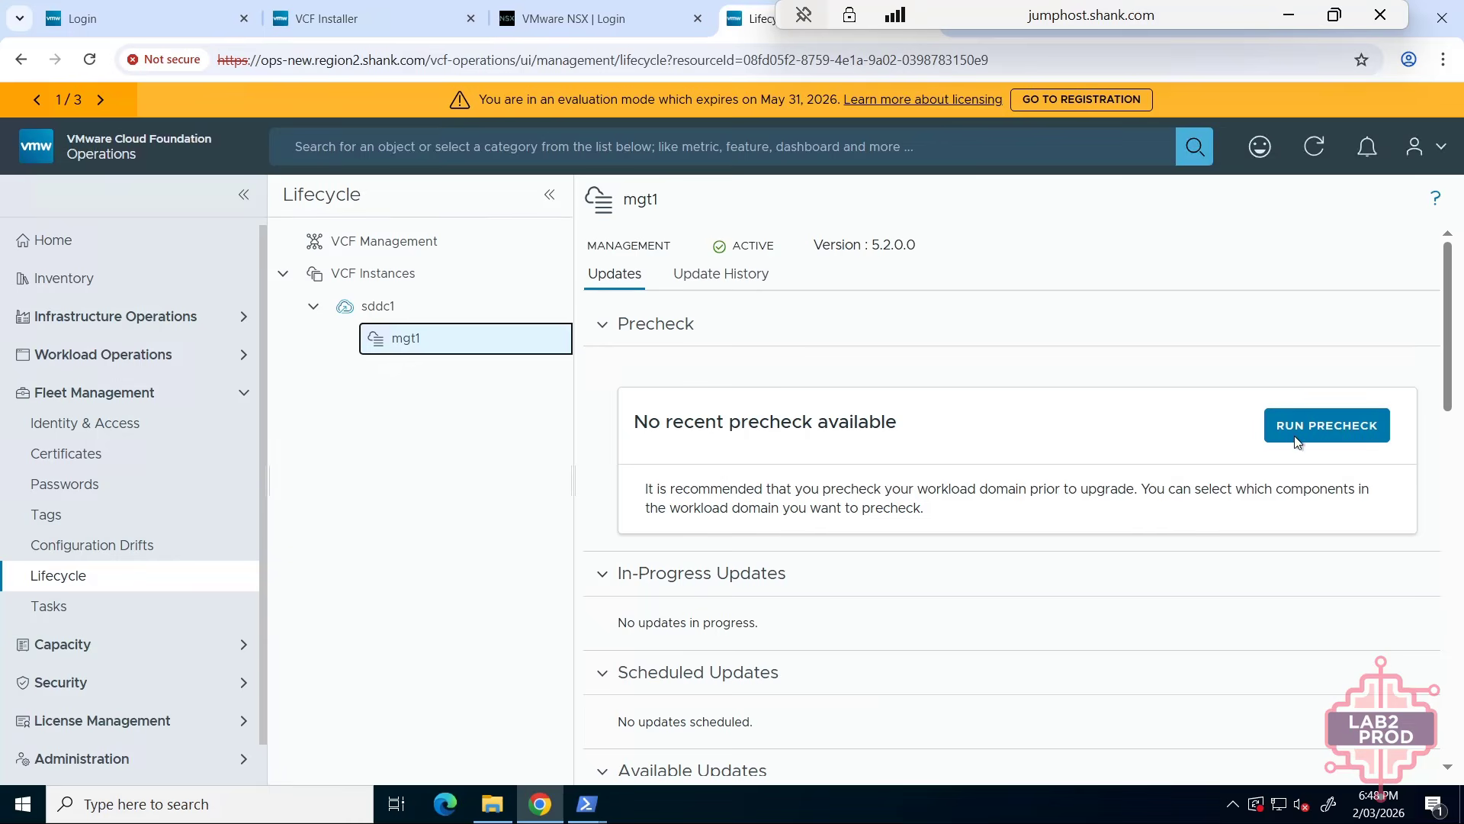
{"action": "scroll", "coordinate": [1037, 698], "scroll_direction": "down", "scroll_amount": 3}
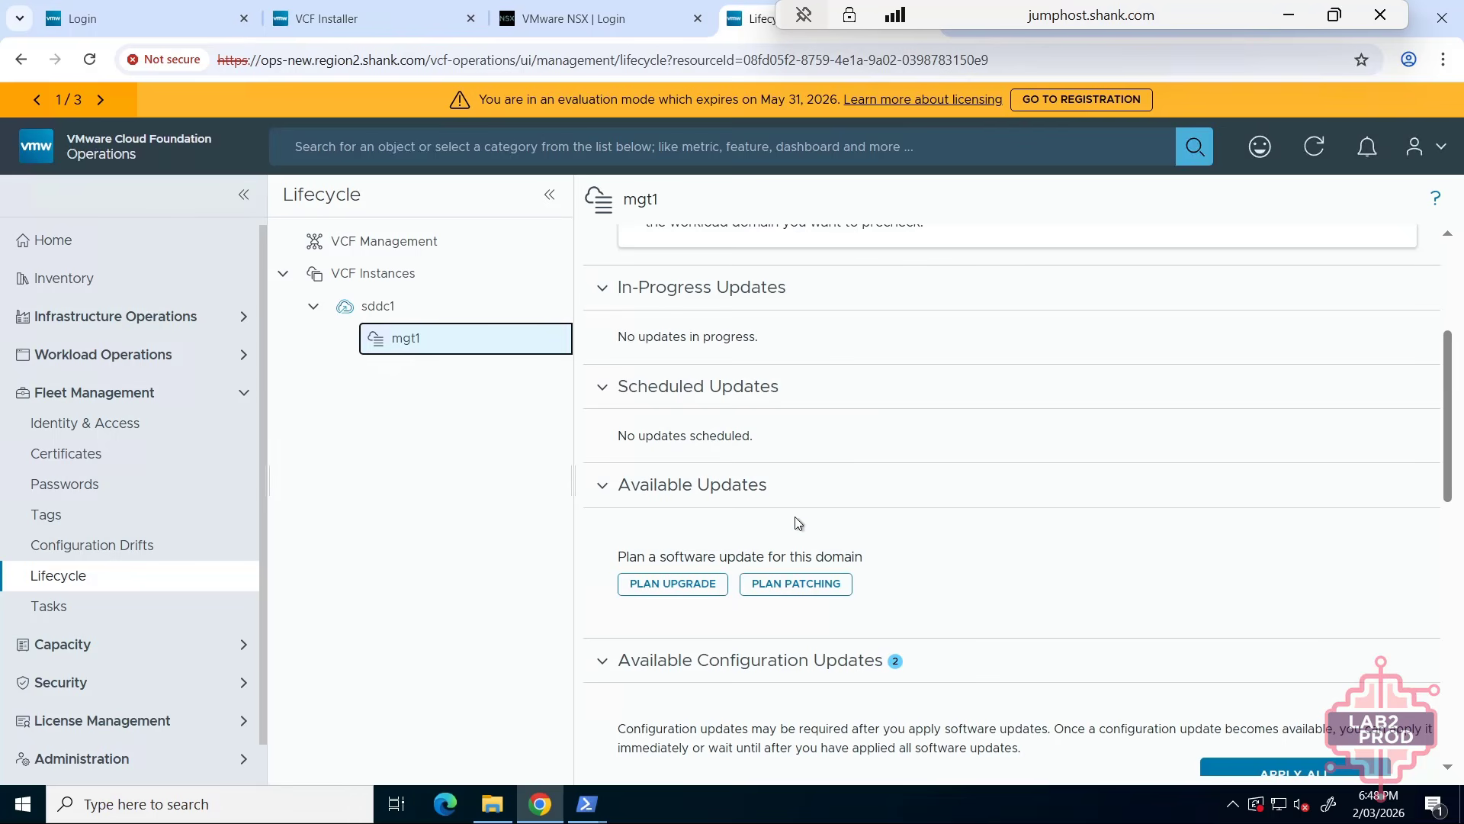
{"action": "scroll", "coordinate": [967, 660], "scroll_direction": "down", "scroll_amount": 3}
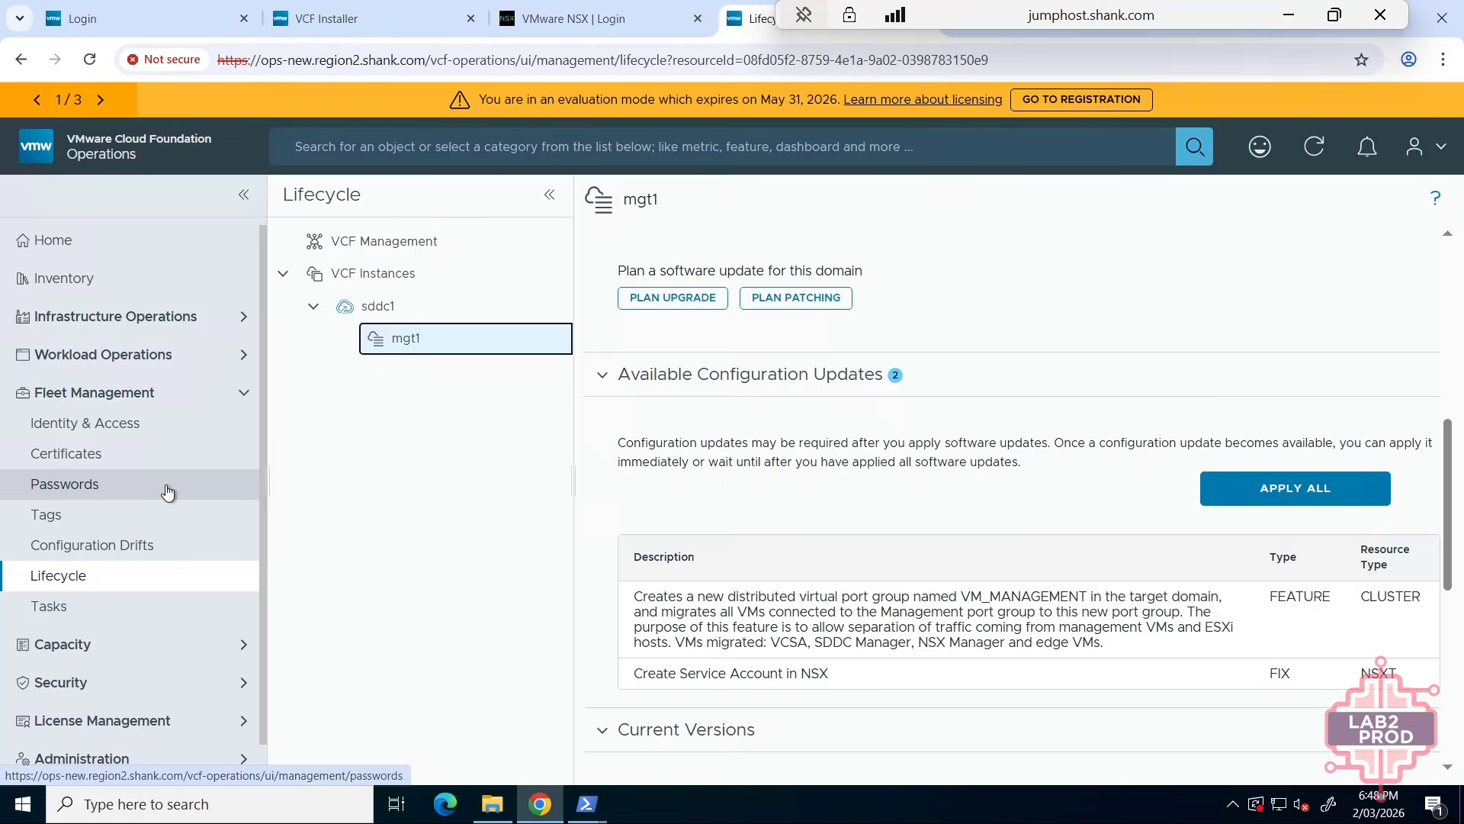
- Switch to NSX Manager, log in as admin with the account password, and skip the welcome tour so it is not shown again
{"action": "left_click", "coordinate": [572, 17]}
{"action": "type", "text": "a"}
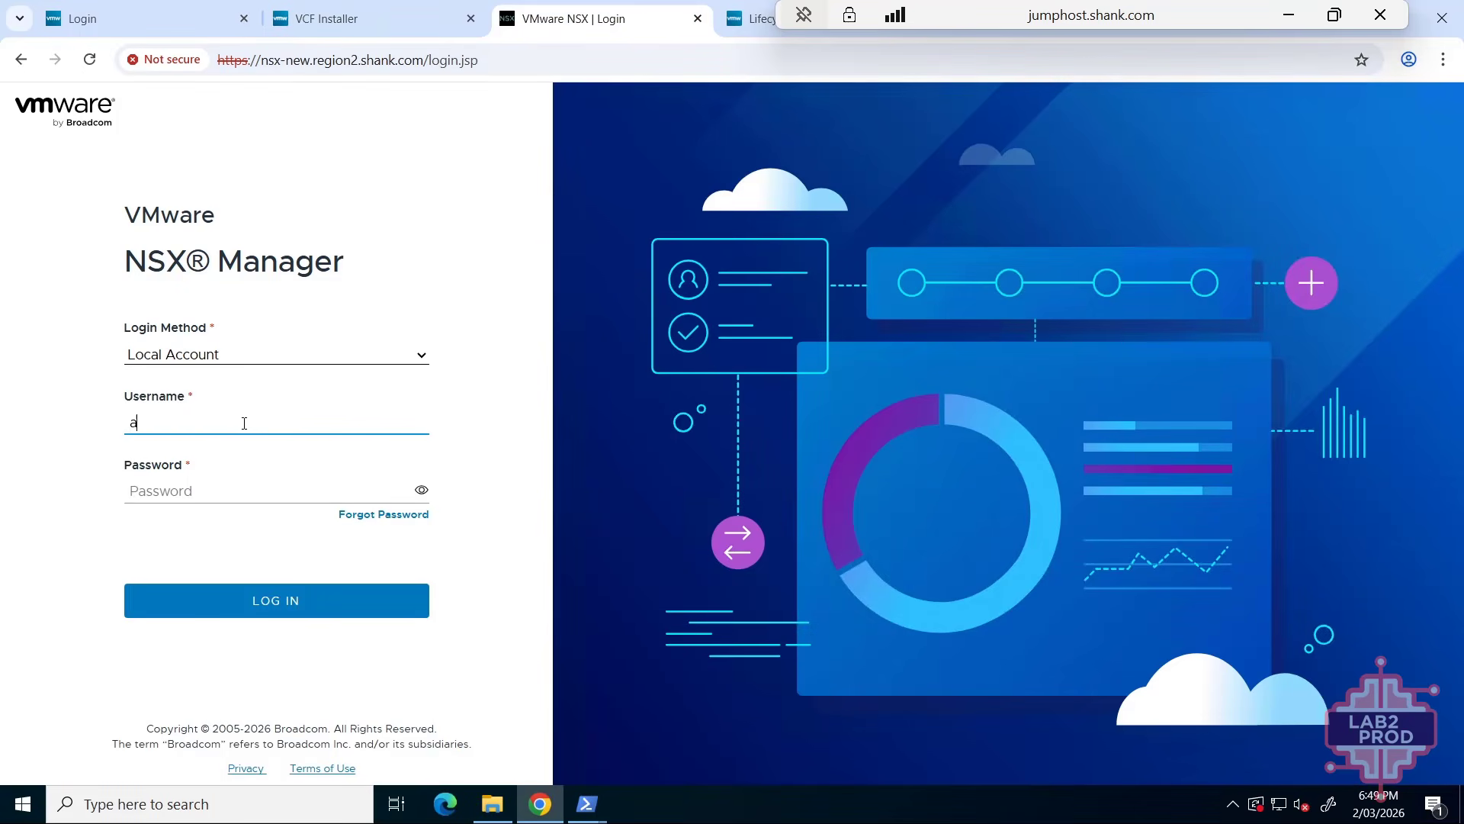
{"action": "type", "text": "dmi"}
{"action": "type", "text": "n"}
{"action": "key", "text": "Return"}
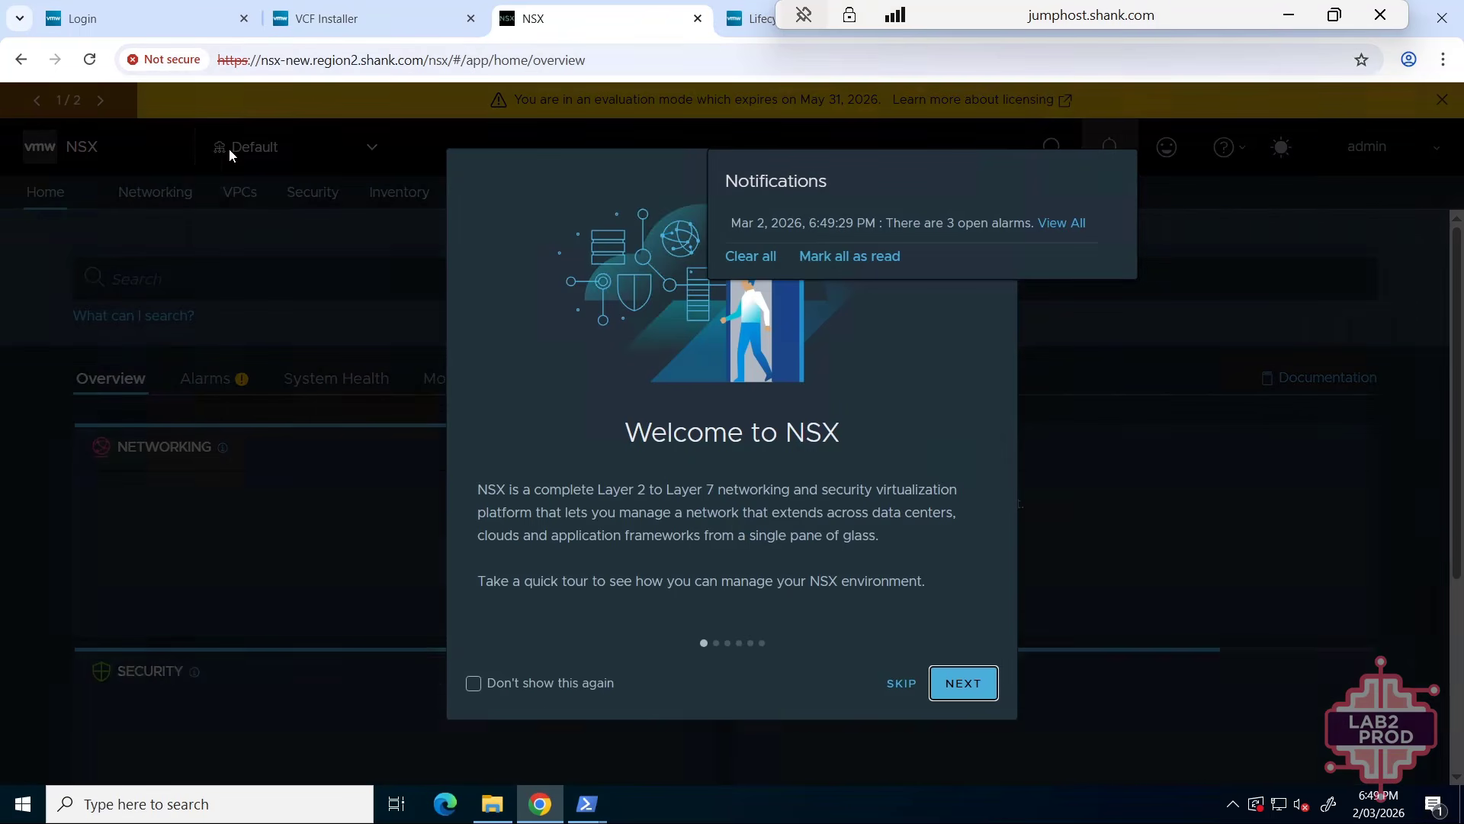
{"action": "left_click", "coordinate": [522, 686]}
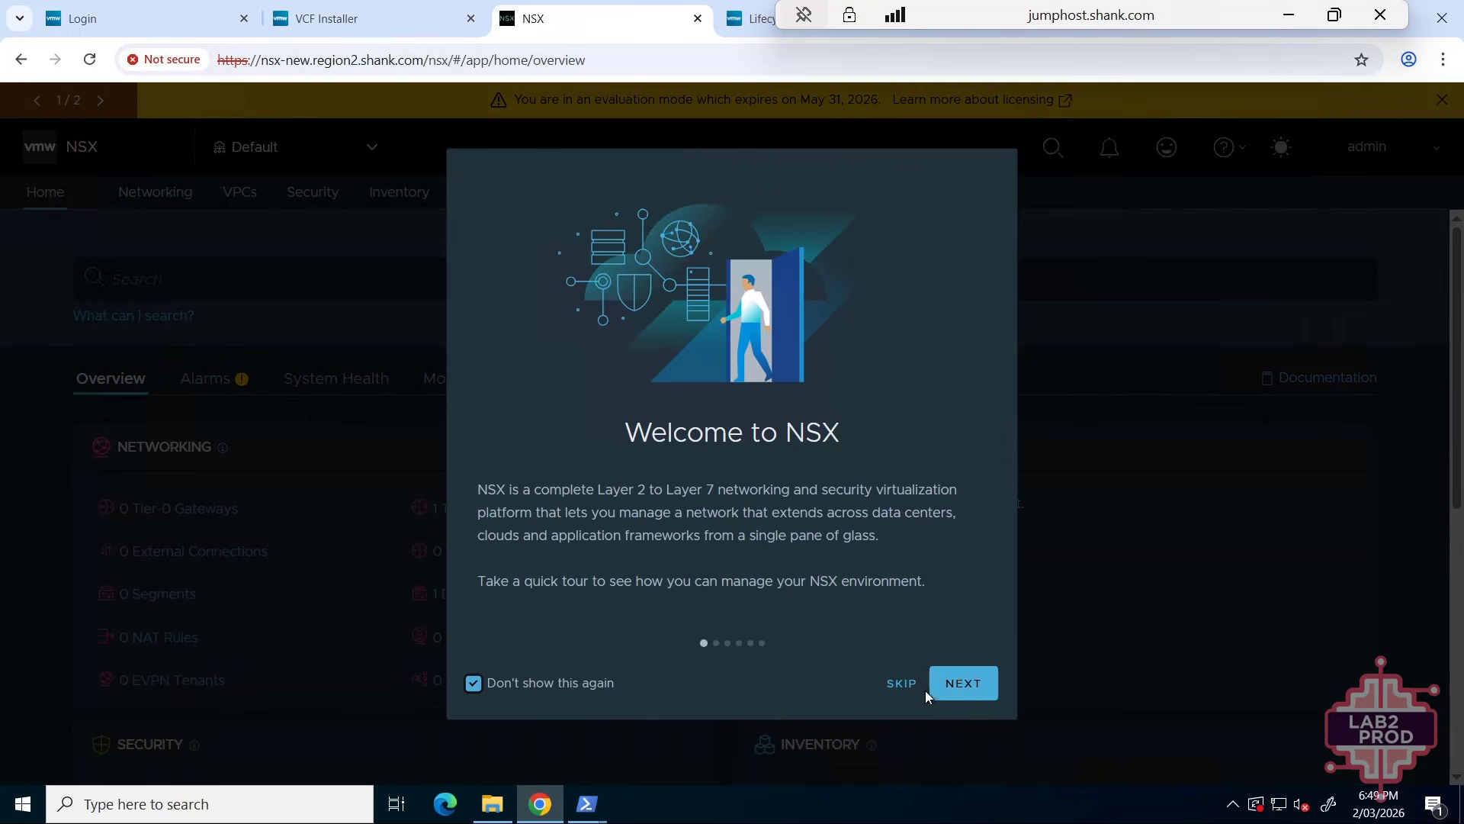
{"action": "left_click", "coordinate": [903, 684]}
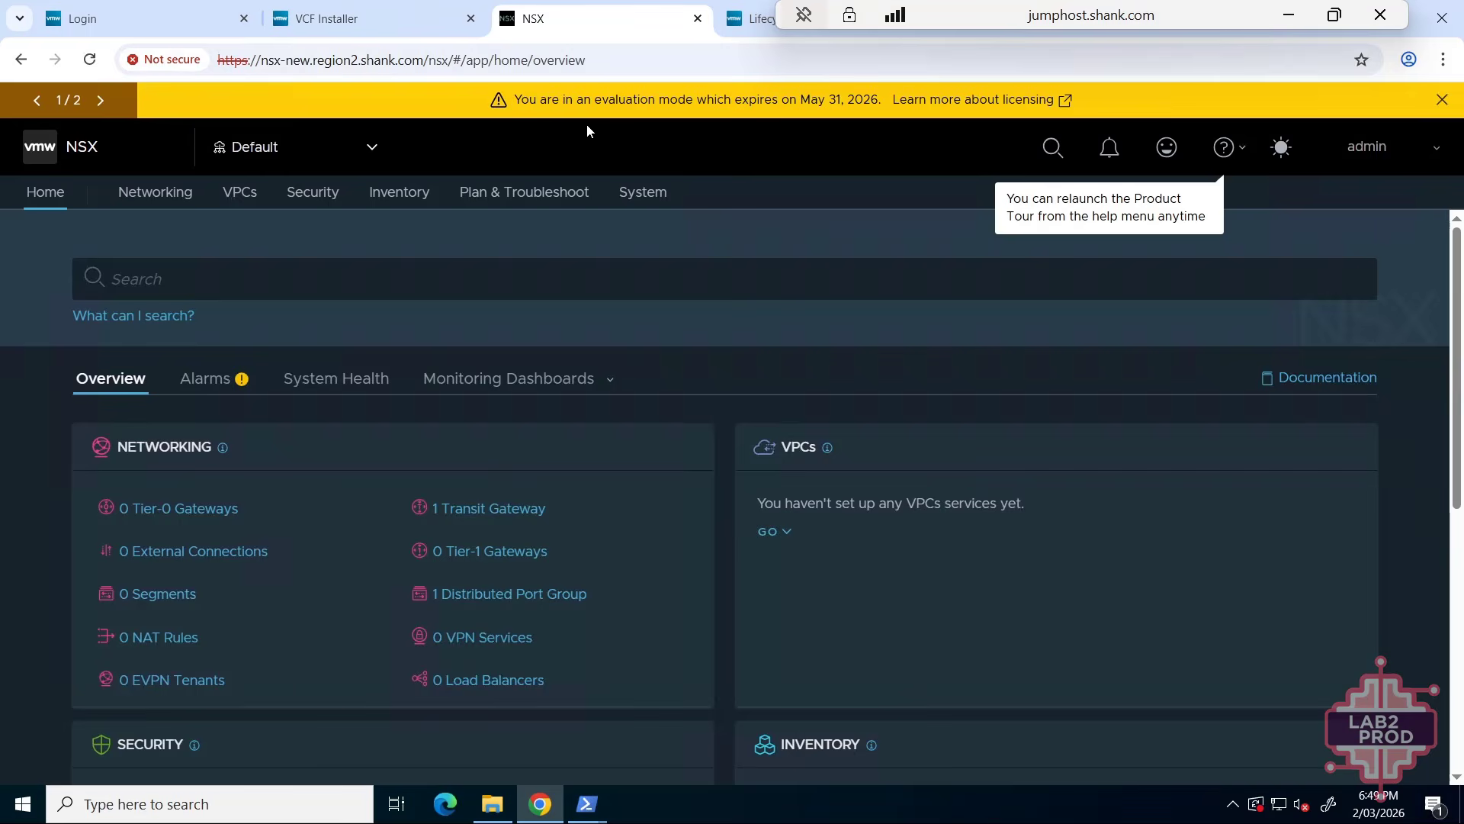
- Inspect the NSX fabric's mgmt cluster and expand it to check the preparation status of its host nodes
{"action": "left_click", "coordinate": [639, 197]}
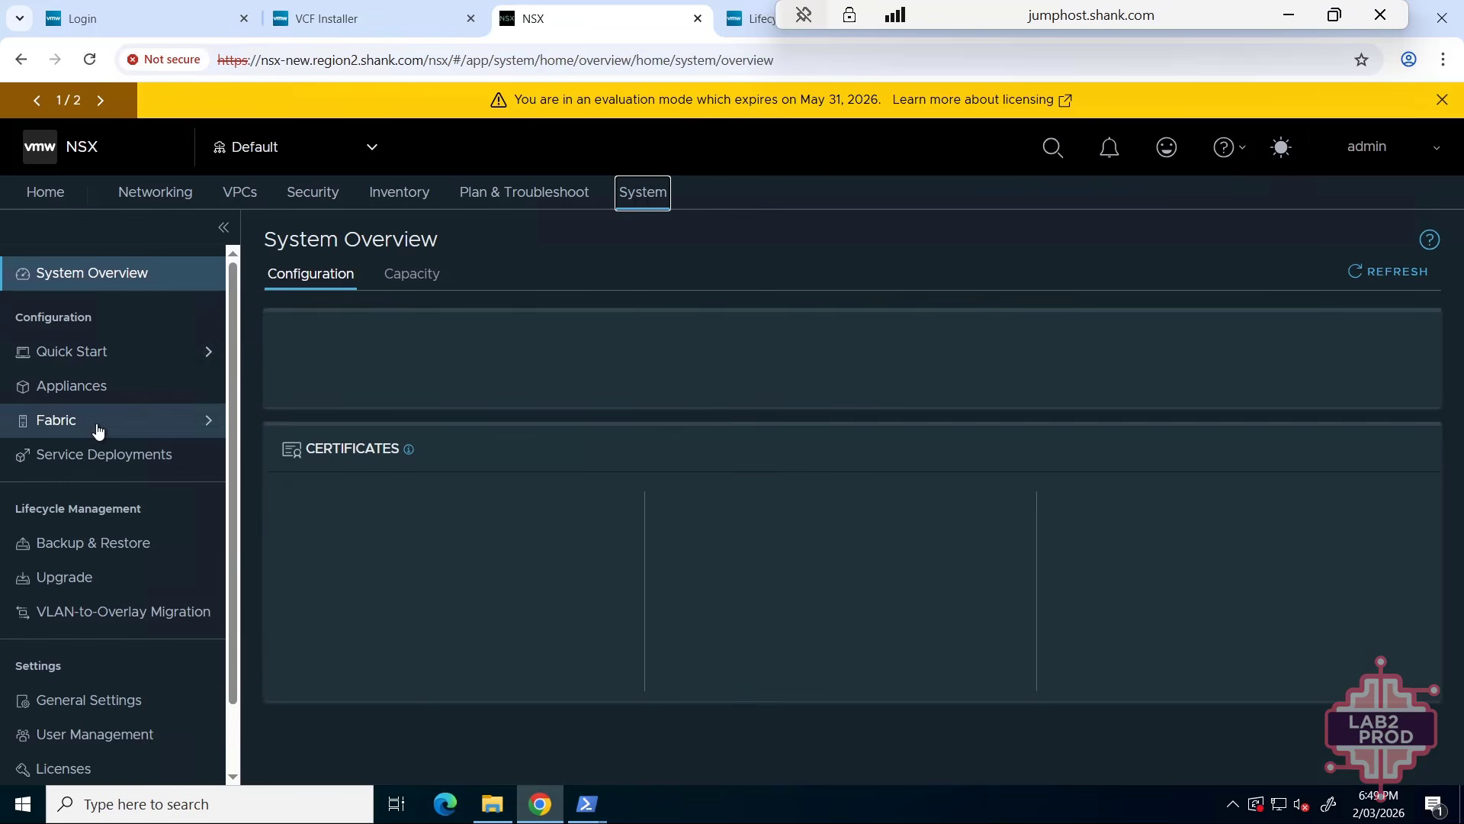
{"action": "left_click", "coordinate": [98, 422]}
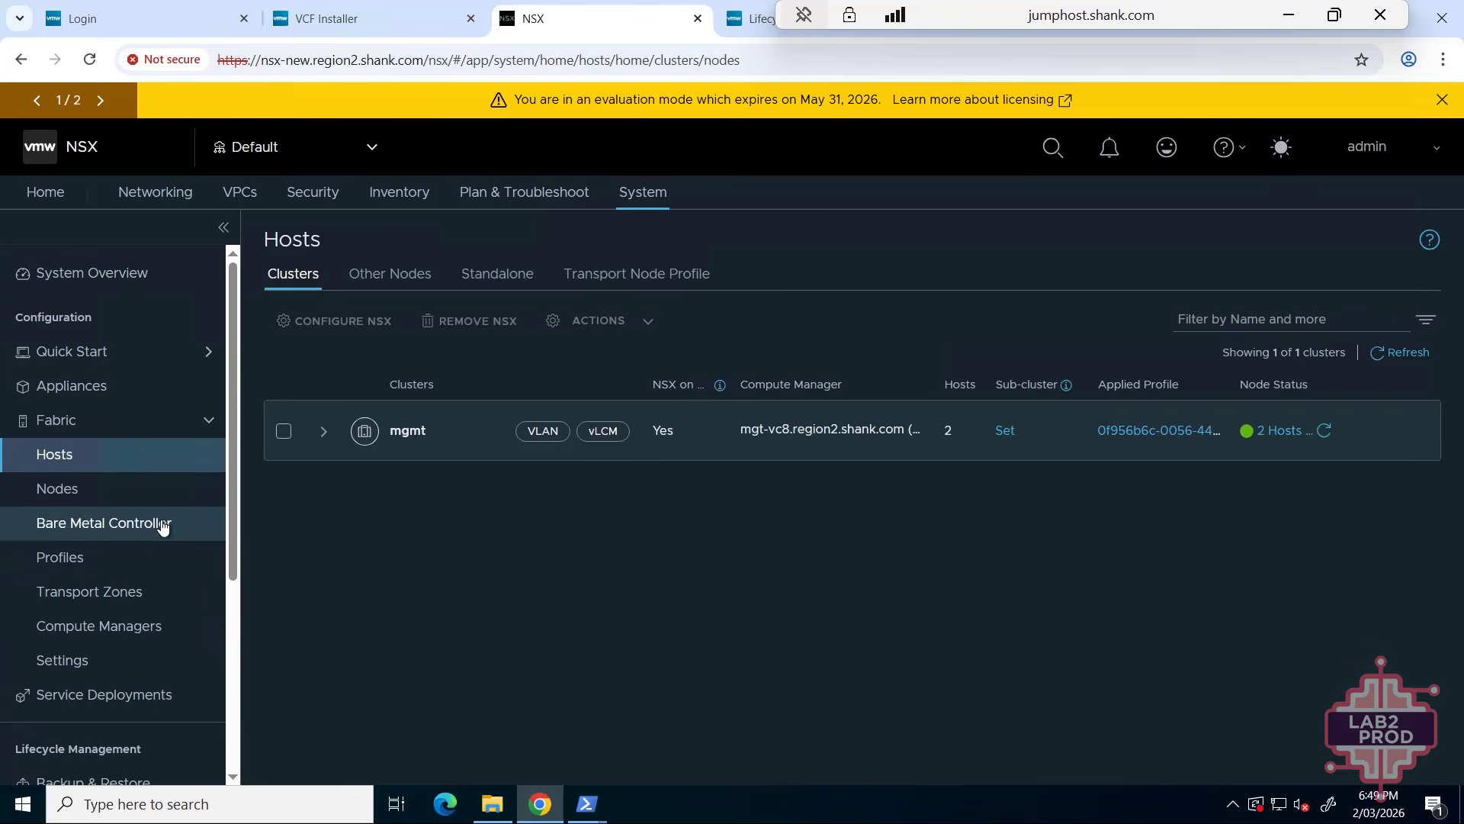
{"action": "left_click", "coordinate": [323, 435]}
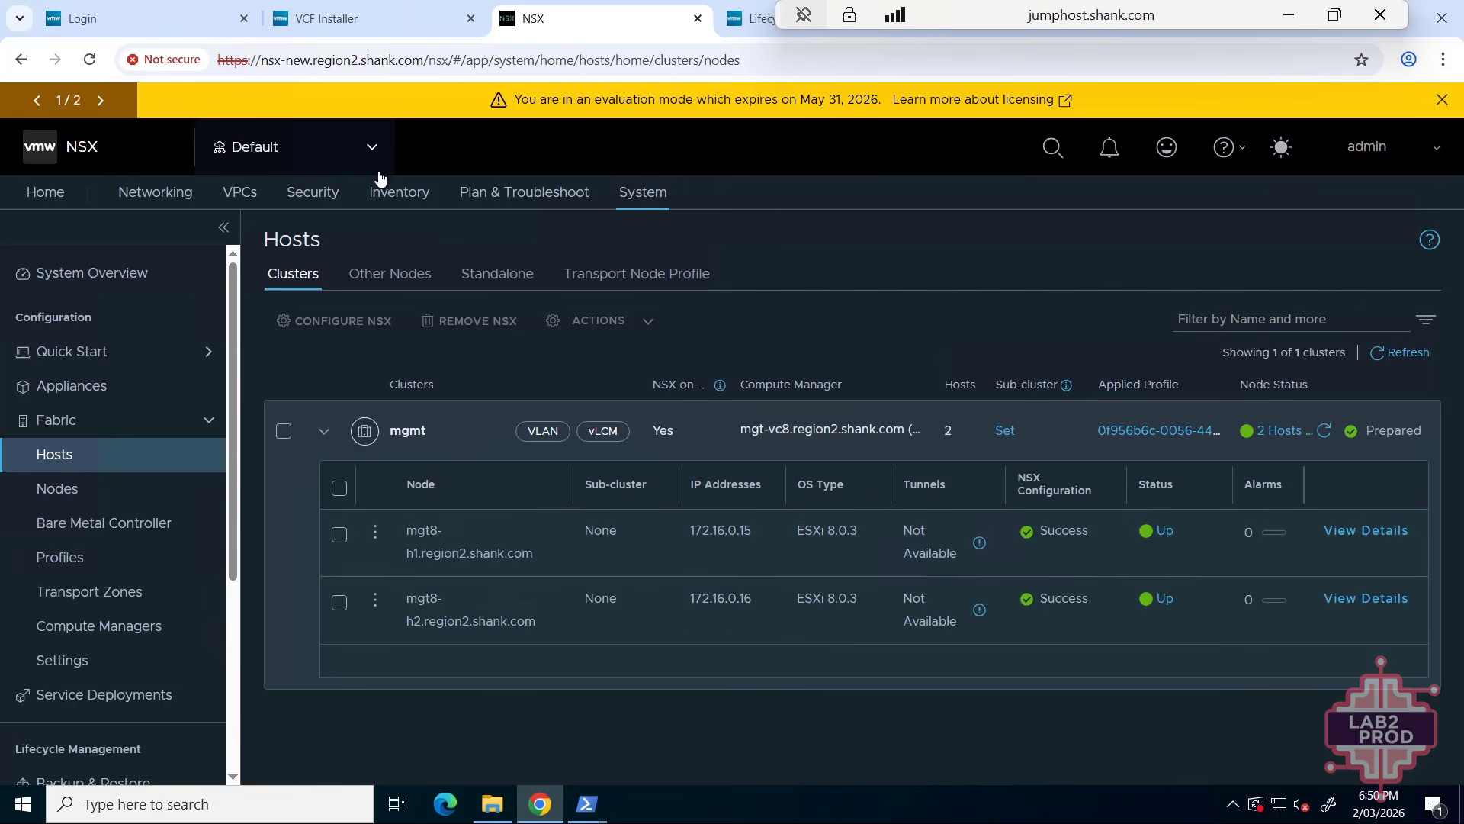
- Check the Tier-0 gateways and segments in the NSX networking configuration
{"action": "left_click", "coordinate": [155, 192]}
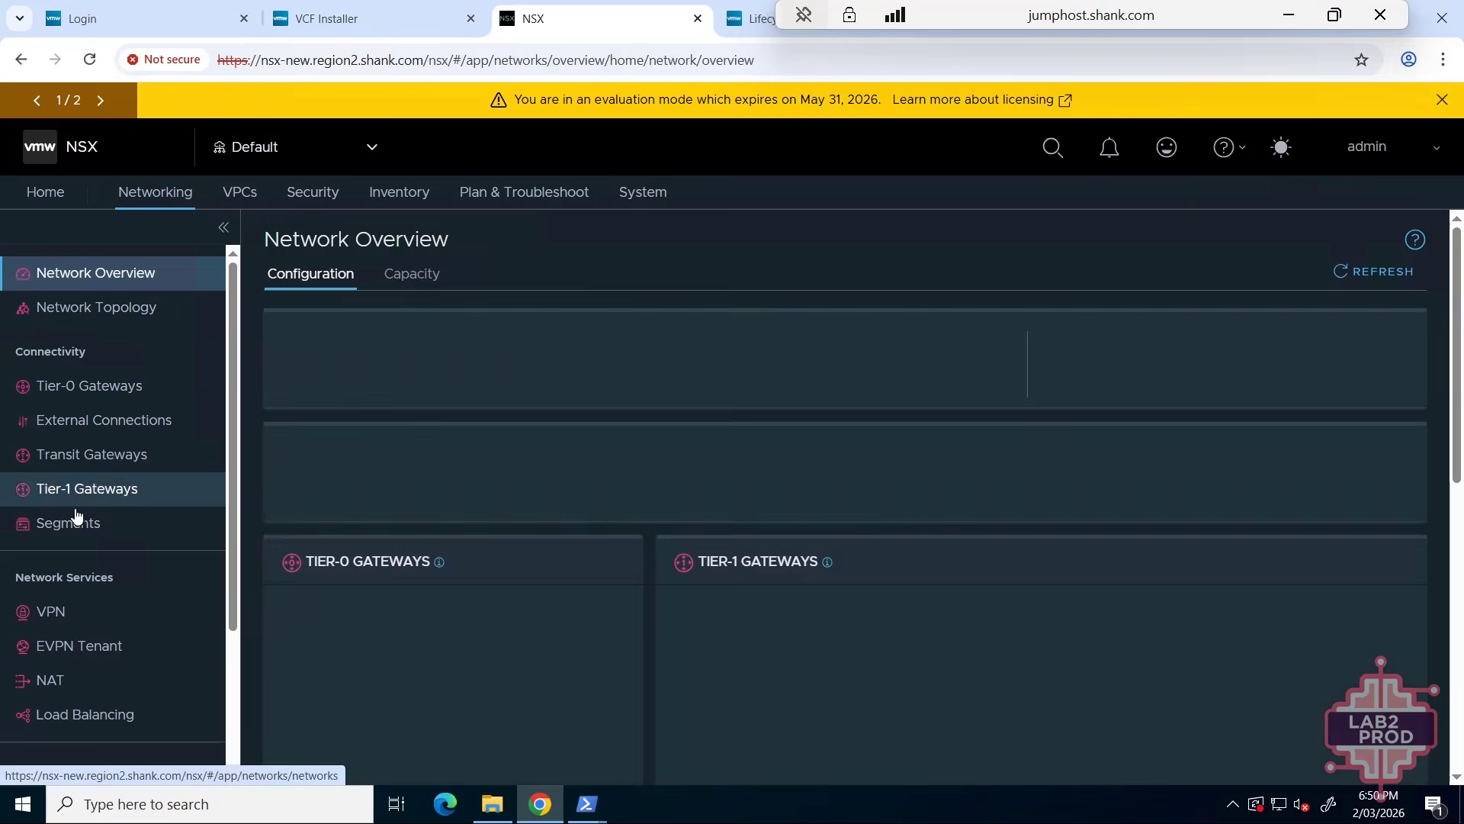
{"action": "left_click", "coordinate": [84, 386]}
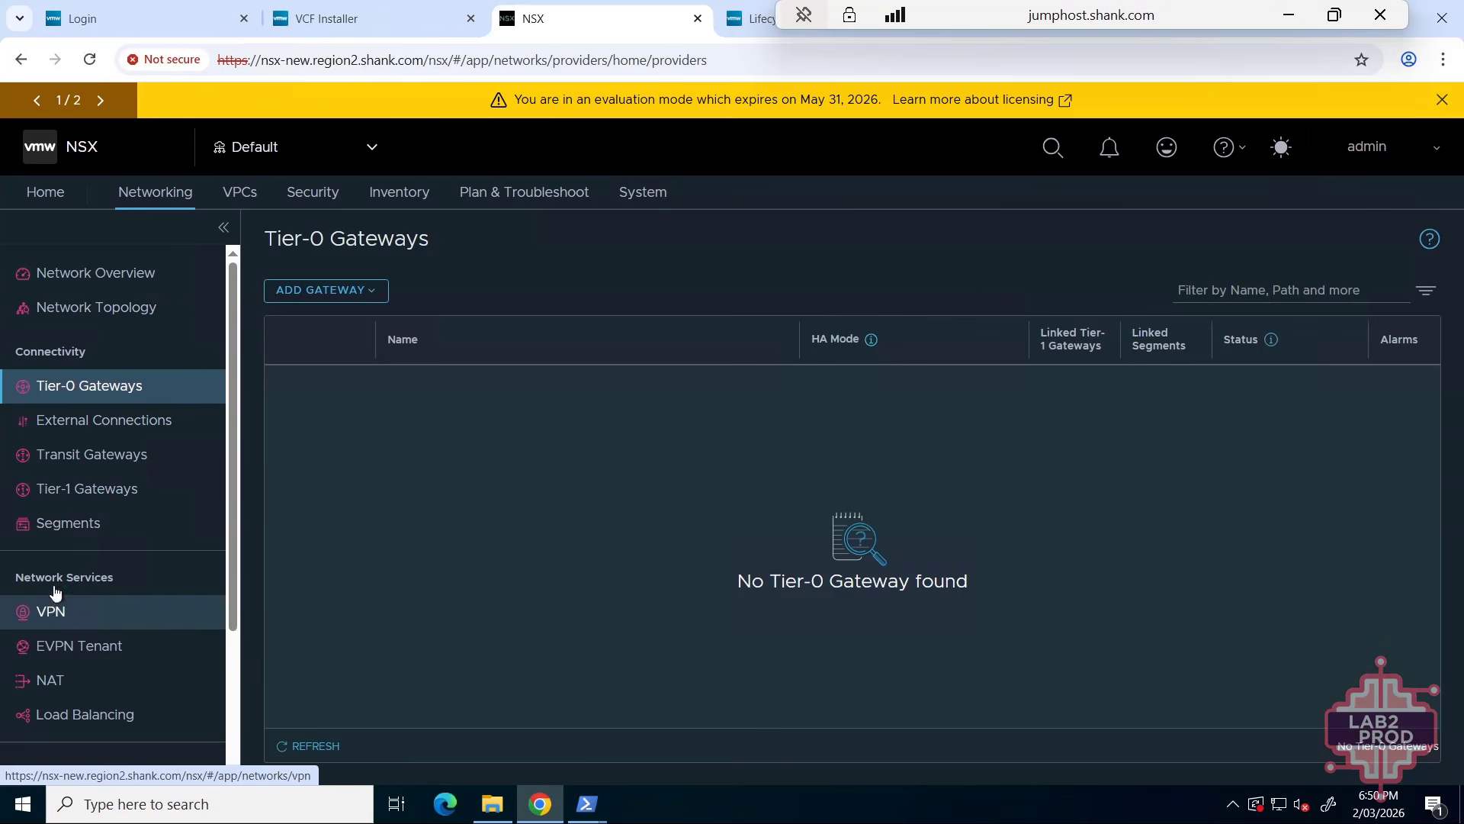
{"action": "left_click", "coordinate": [112, 536]}
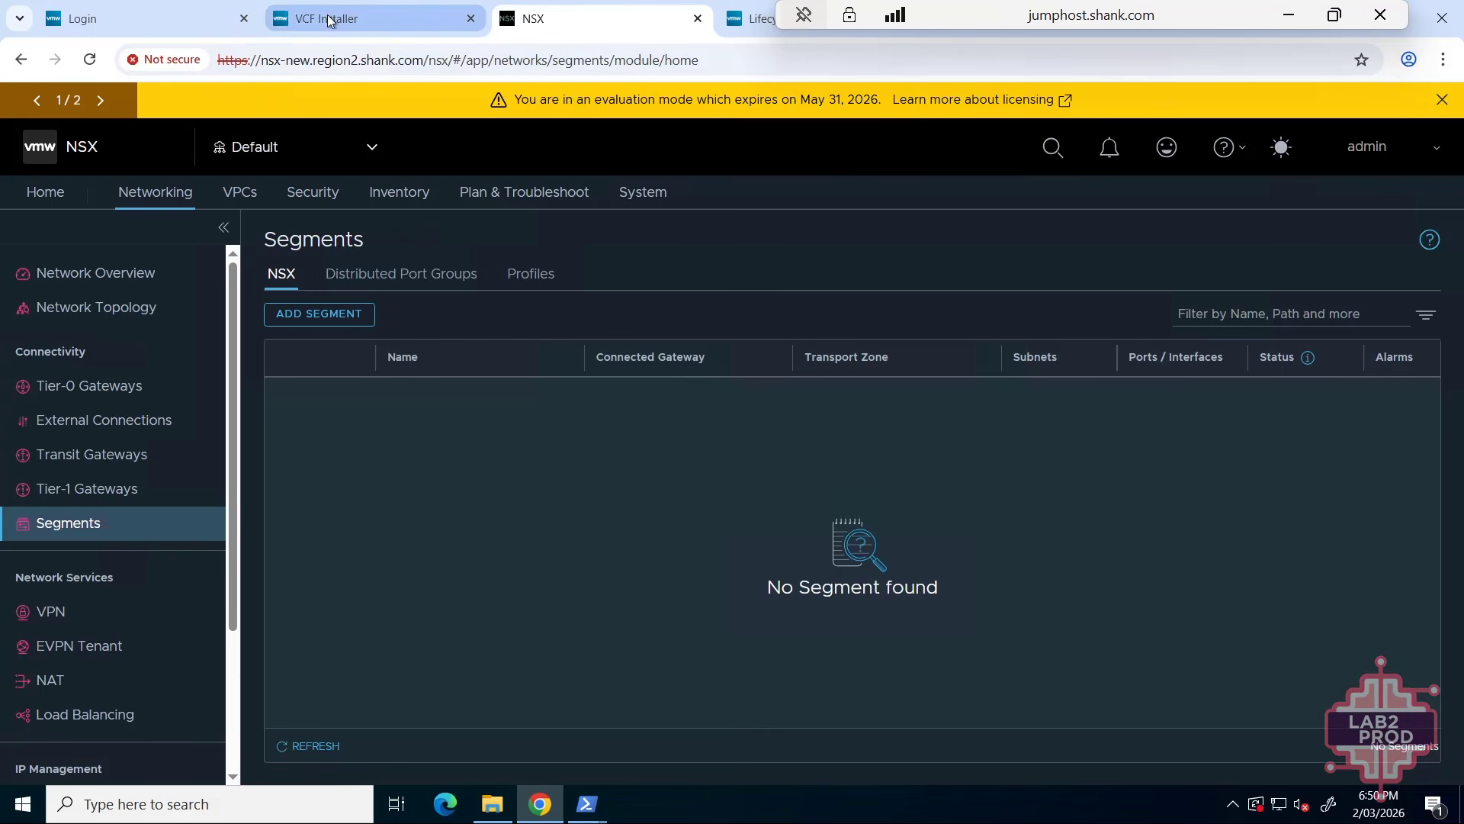
- Switch to the vSphere Client login page and log in with the vsphere.local administrator username and the account password
{"action": "left_click", "coordinate": [174, 18]}
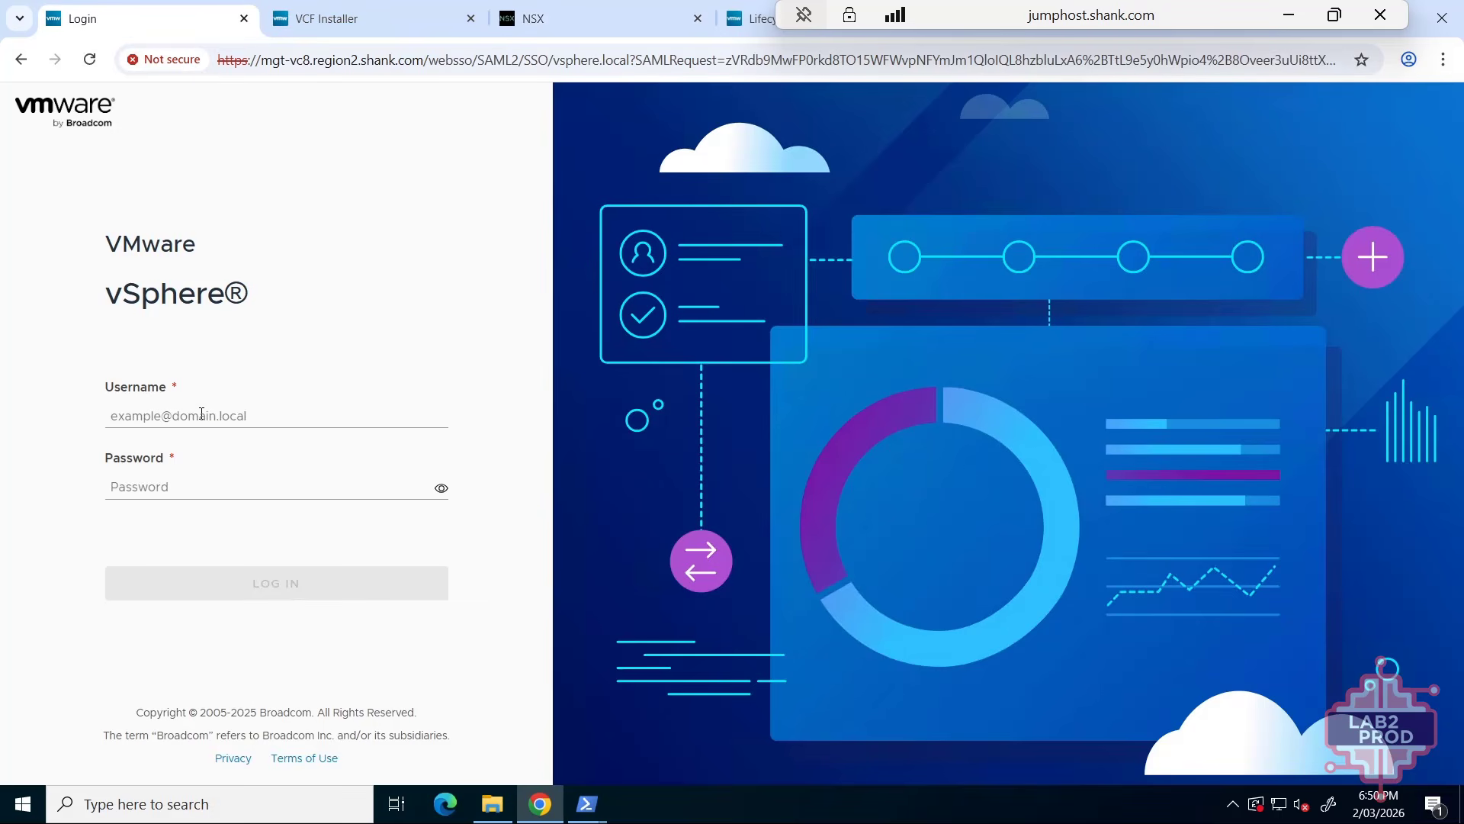
{"action": "left_click", "coordinate": [202, 414]}
{"action": "type", "text": "administrator"}
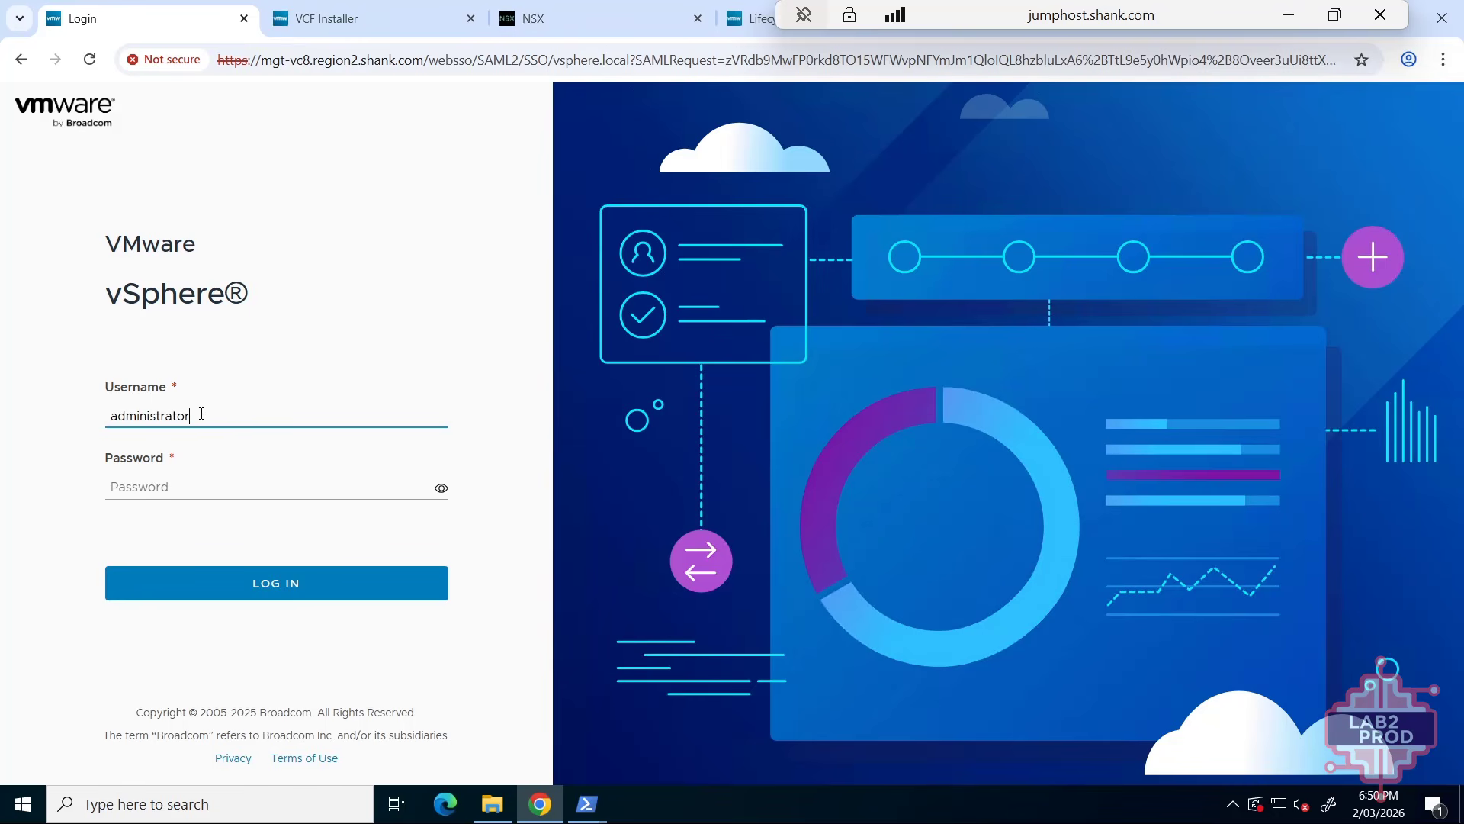
{"action": "type", "text": "@vsphere.local"}
{"action": "key", "text": "Tab"}
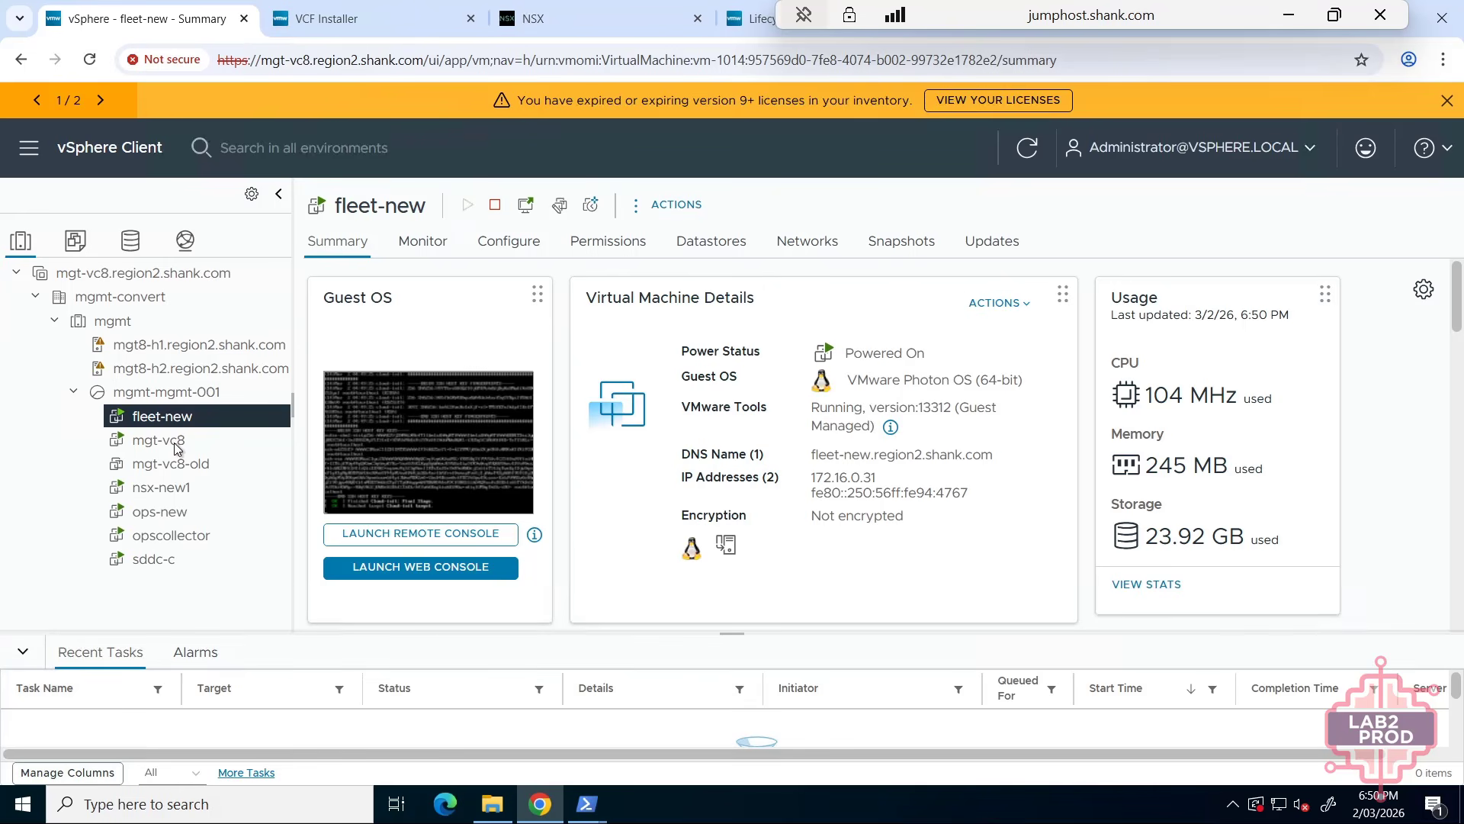
- Check the summaries of the mgt-vc8, nsx-new1, ops-new, opscollector and sddc-c virtual machines
{"action": "left_click", "coordinate": [164, 440]}
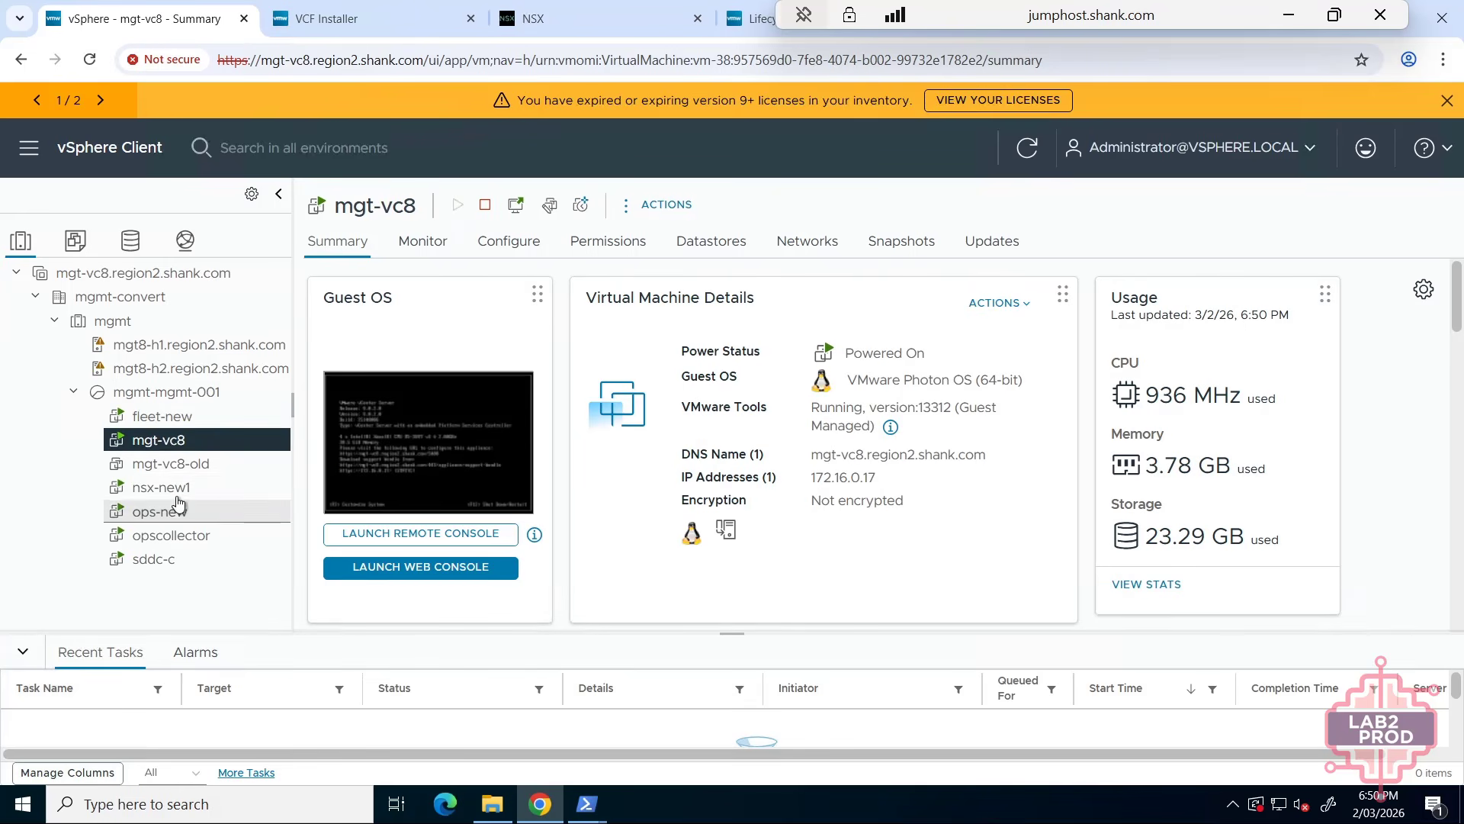
{"action": "left_click", "coordinate": [177, 488]}
{"action": "left_click", "coordinate": [177, 512]}
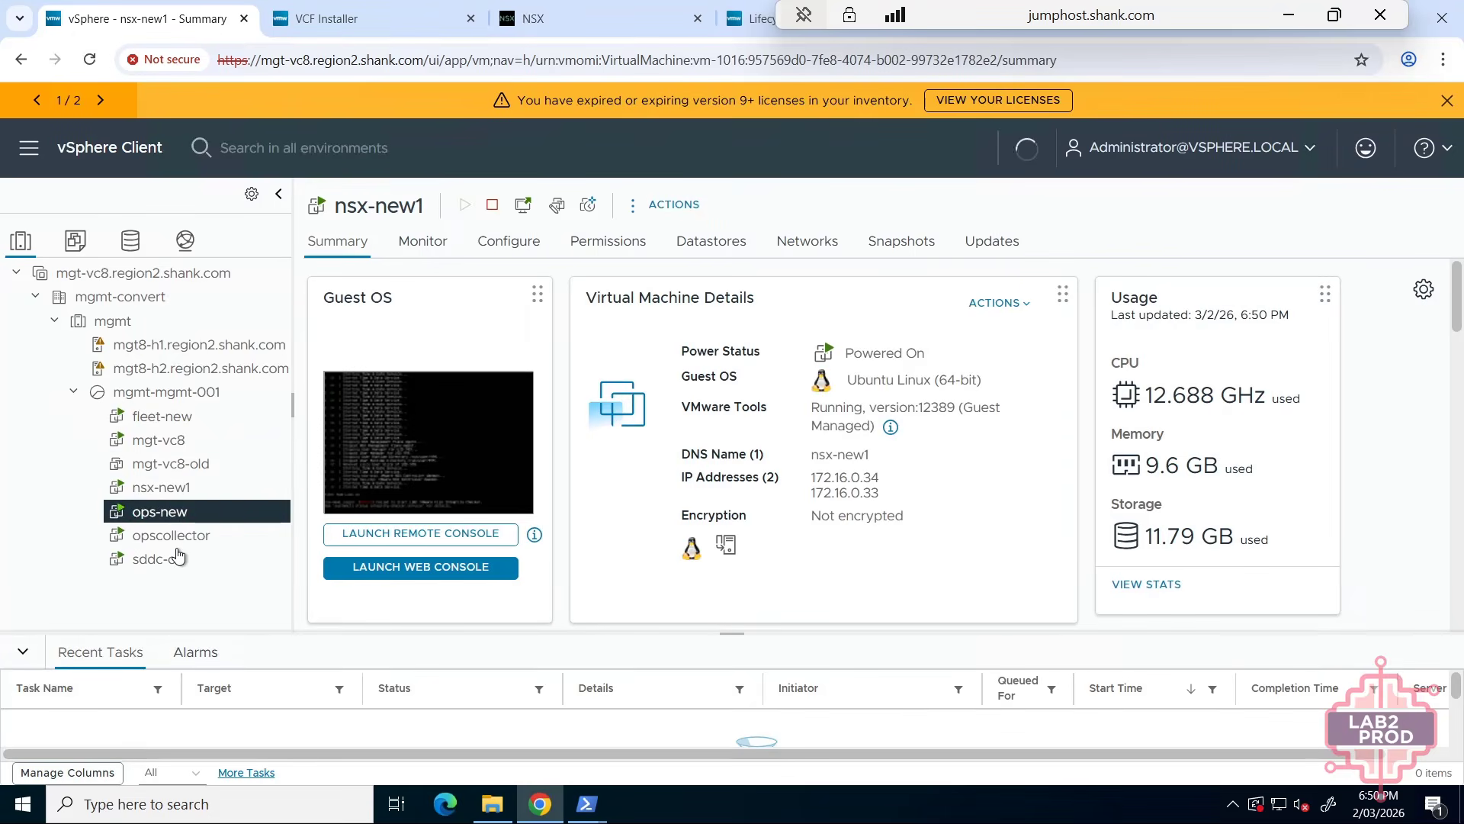
{"action": "left_click", "coordinate": [171, 536]}
{"action": "left_click", "coordinate": [161, 560]}
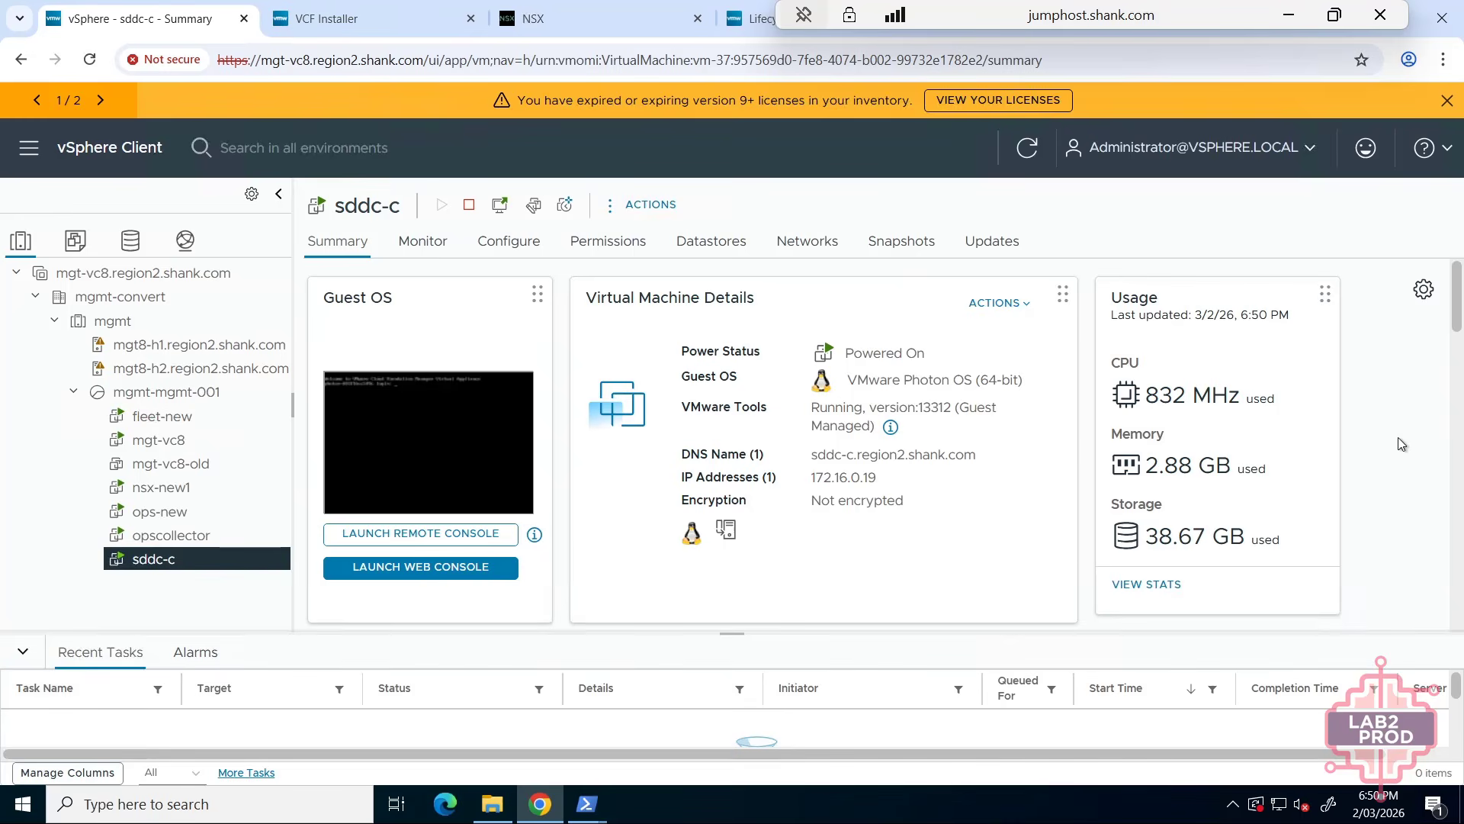
{"action": "scroll", "coordinate": [1347, 430], "scroll_direction": "down", "scroll_amount": 3}
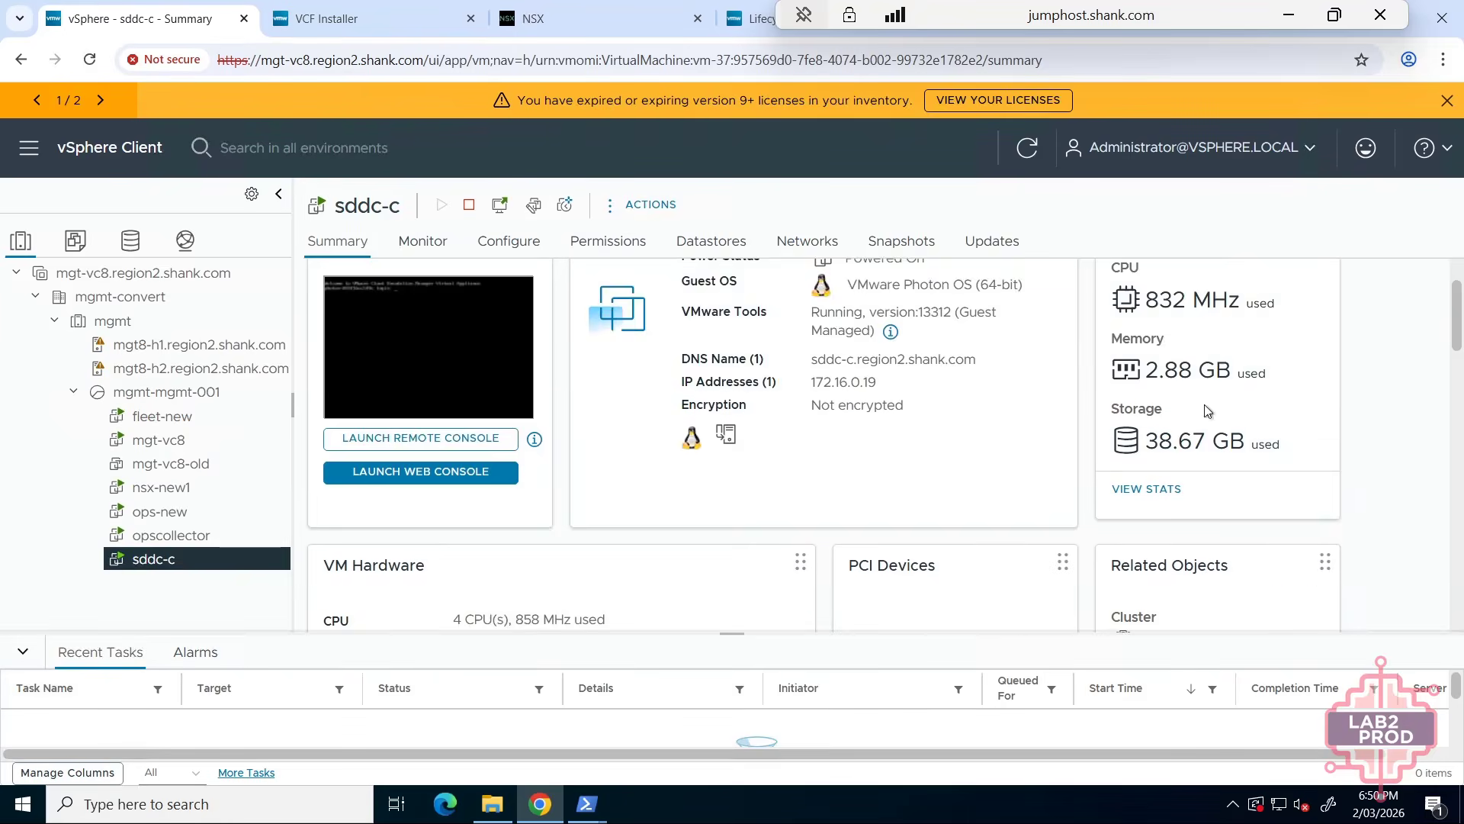
- Inspect the virtual hardware settings of sddc-c, including its individual hard disks, and of opscollector without changing anything
{"action": "right_click", "coordinate": [154, 571]}
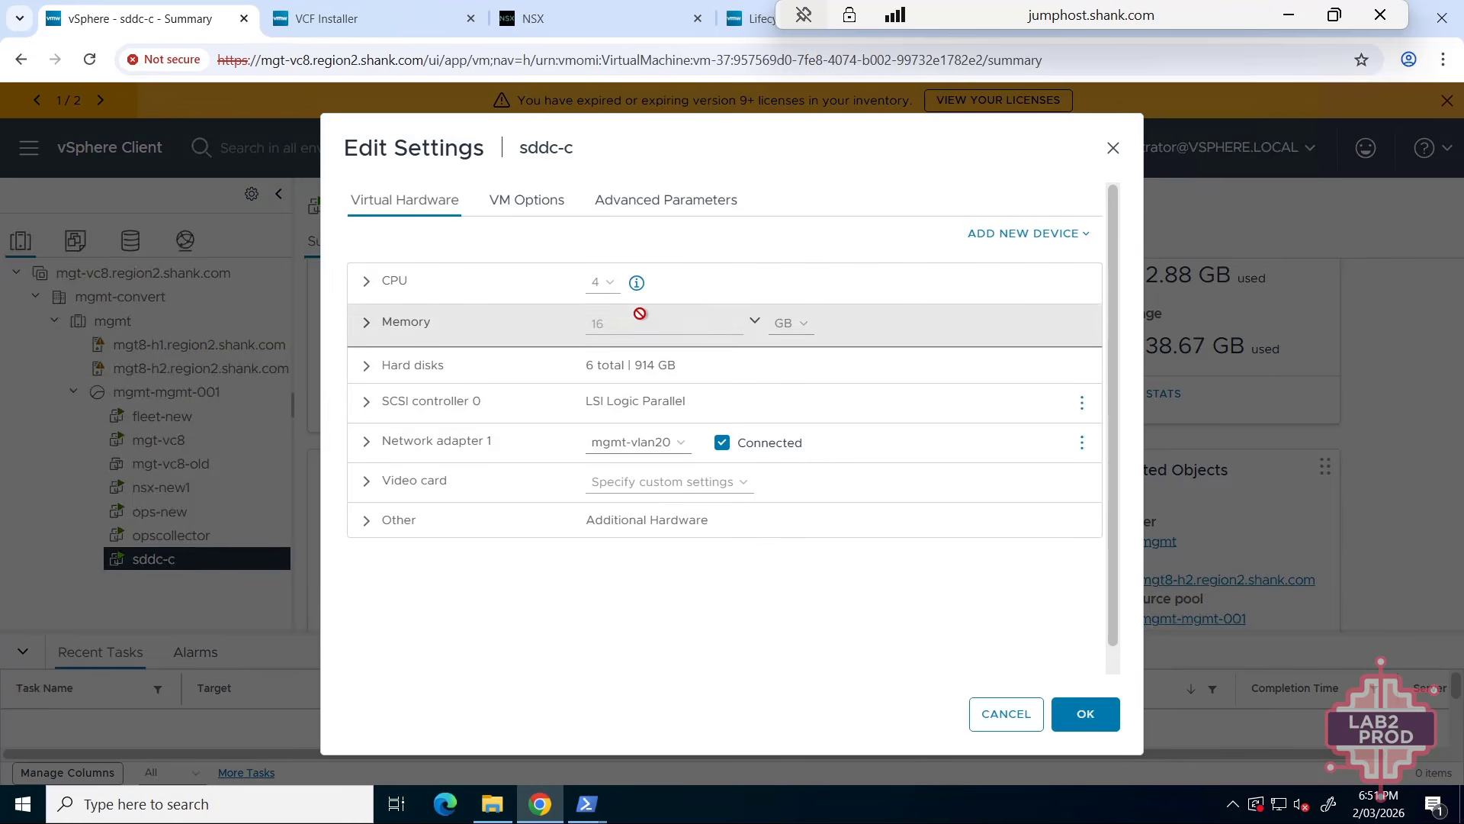
{"action": "left_click", "coordinate": [390, 368]}
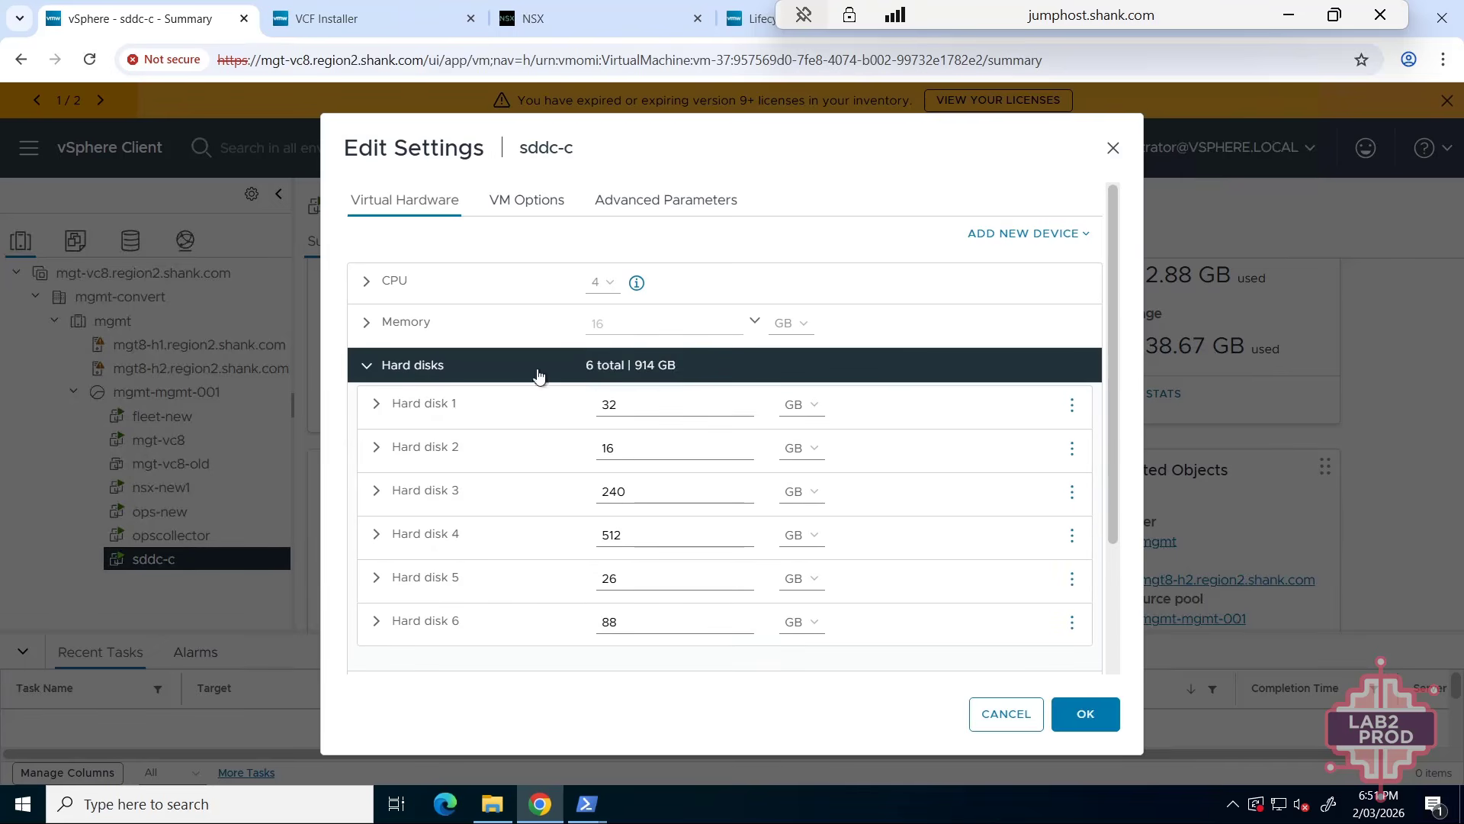
{"action": "left_click", "coordinate": [1006, 714]}
{"action": "right_click", "coordinate": [151, 537]}
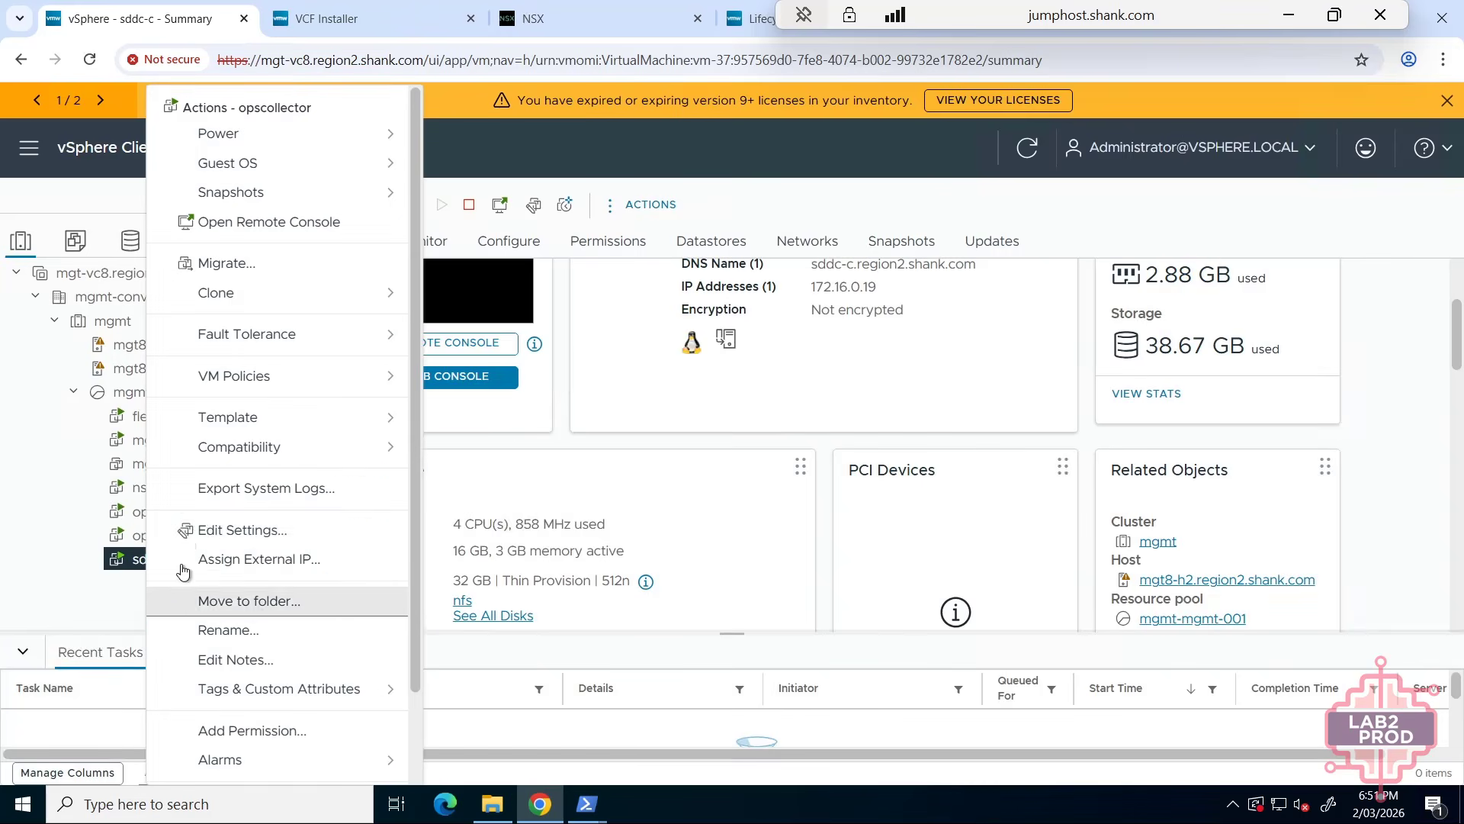
{"action": "left_click", "coordinate": [203, 527]}
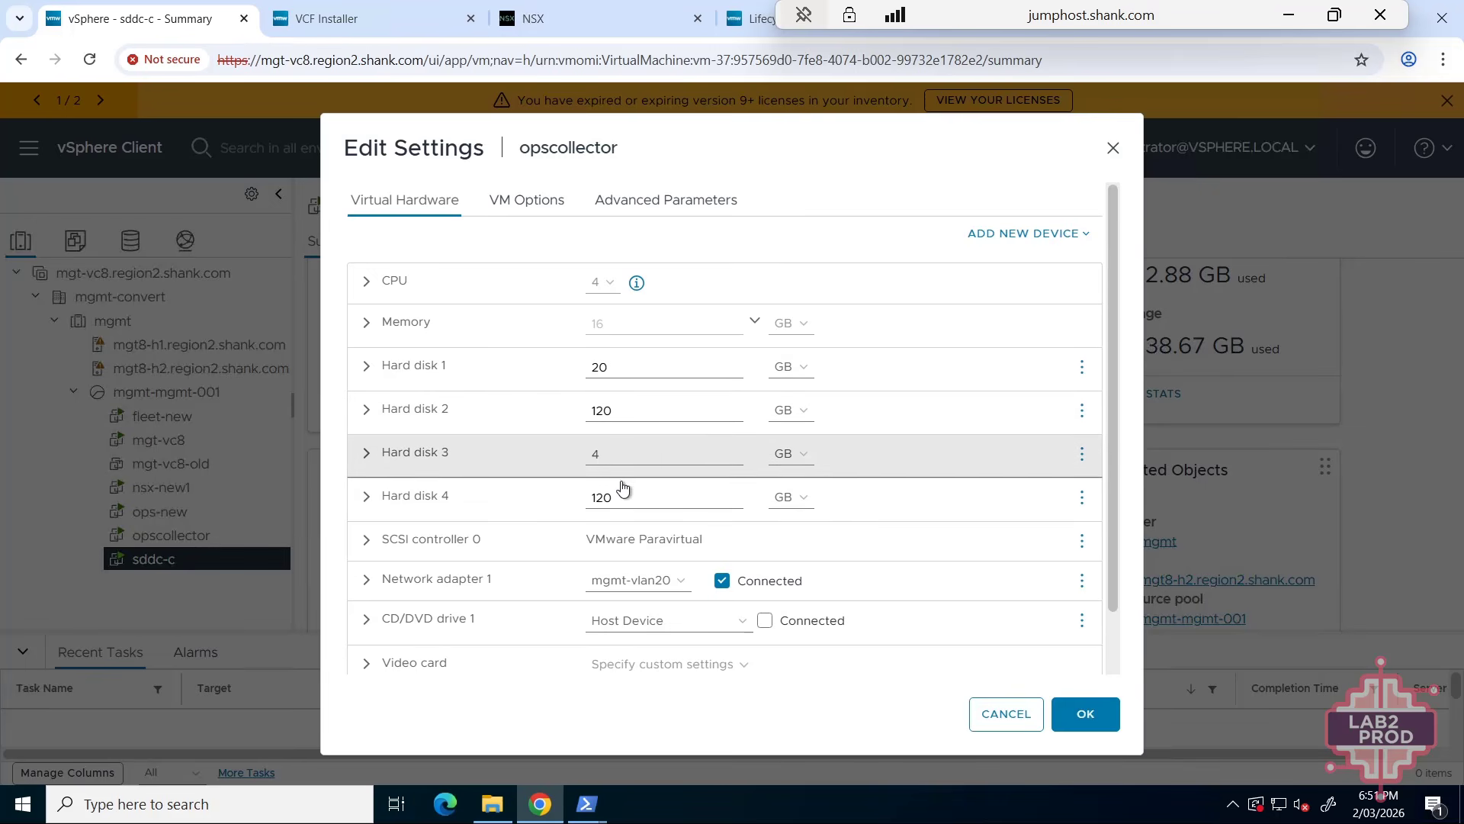
{"action": "left_click", "coordinate": [993, 717]}
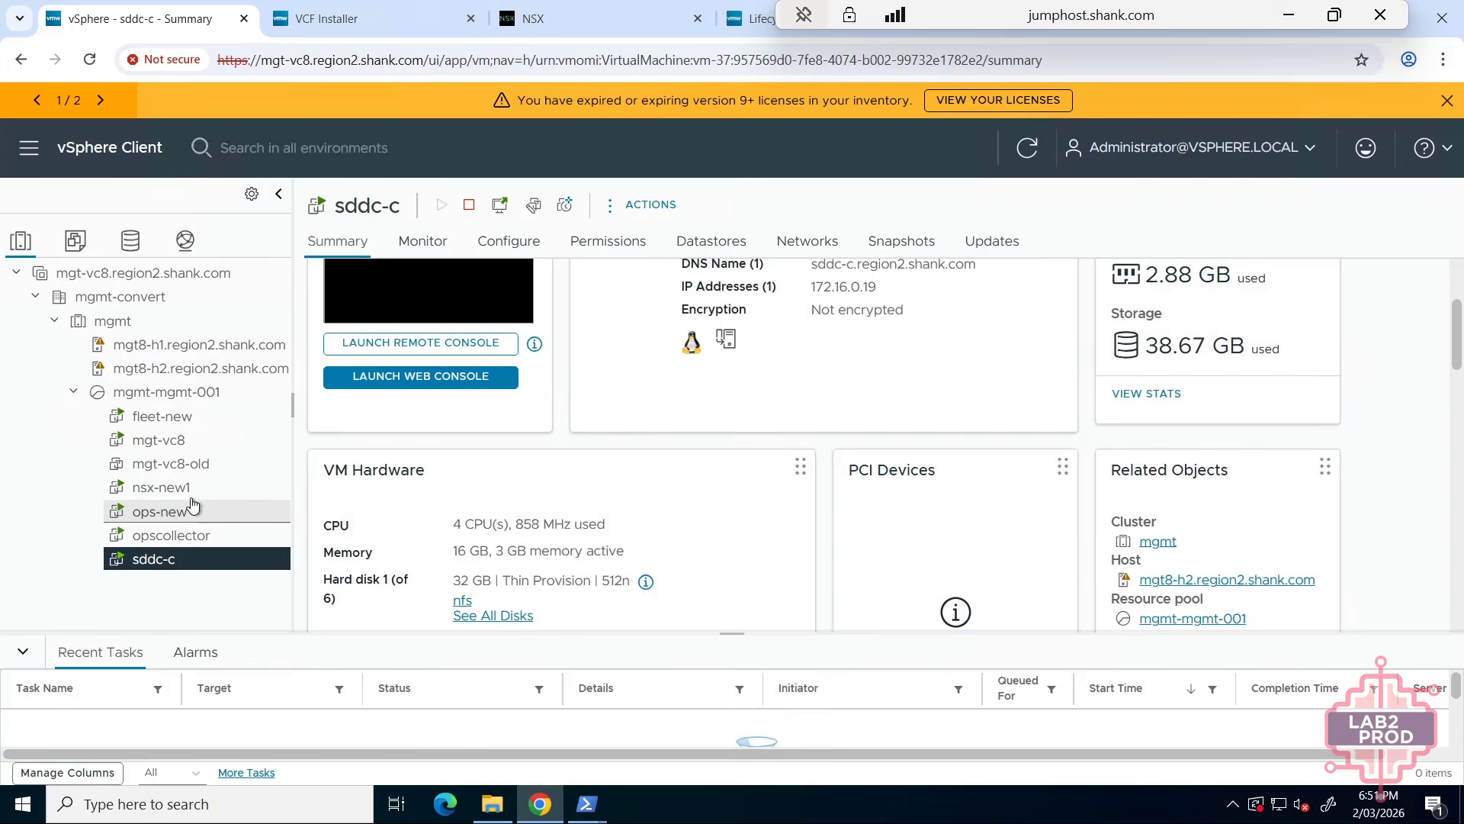
- Inspect the CPU, memory and disk settings of the ops-new and nsx-new1 virtual machines without changing anything
{"action": "right_click", "coordinate": [163, 513]}
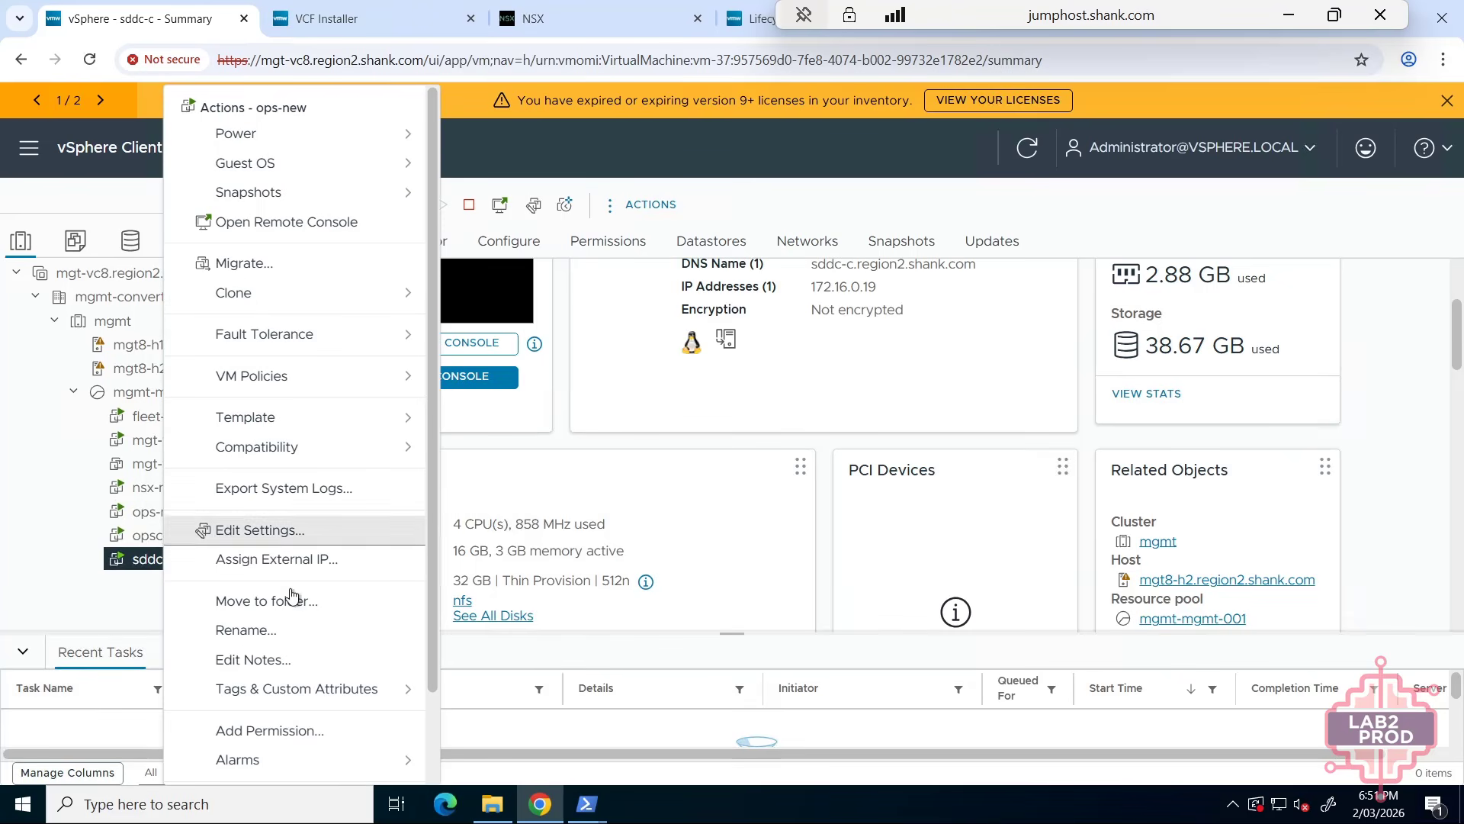
{"action": "left_click", "coordinate": [343, 531]}
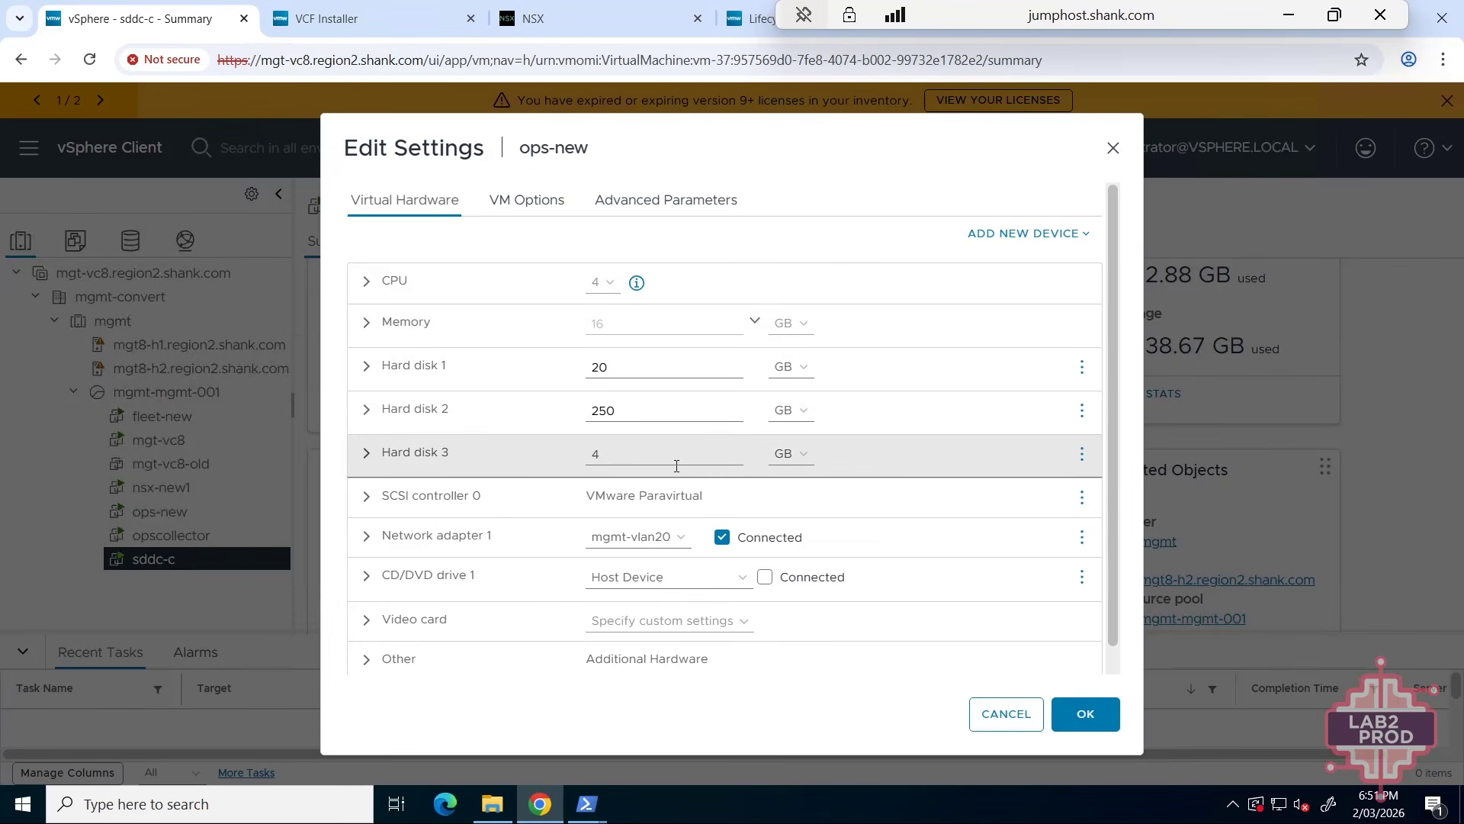
{"action": "left_click", "coordinate": [1006, 715]}
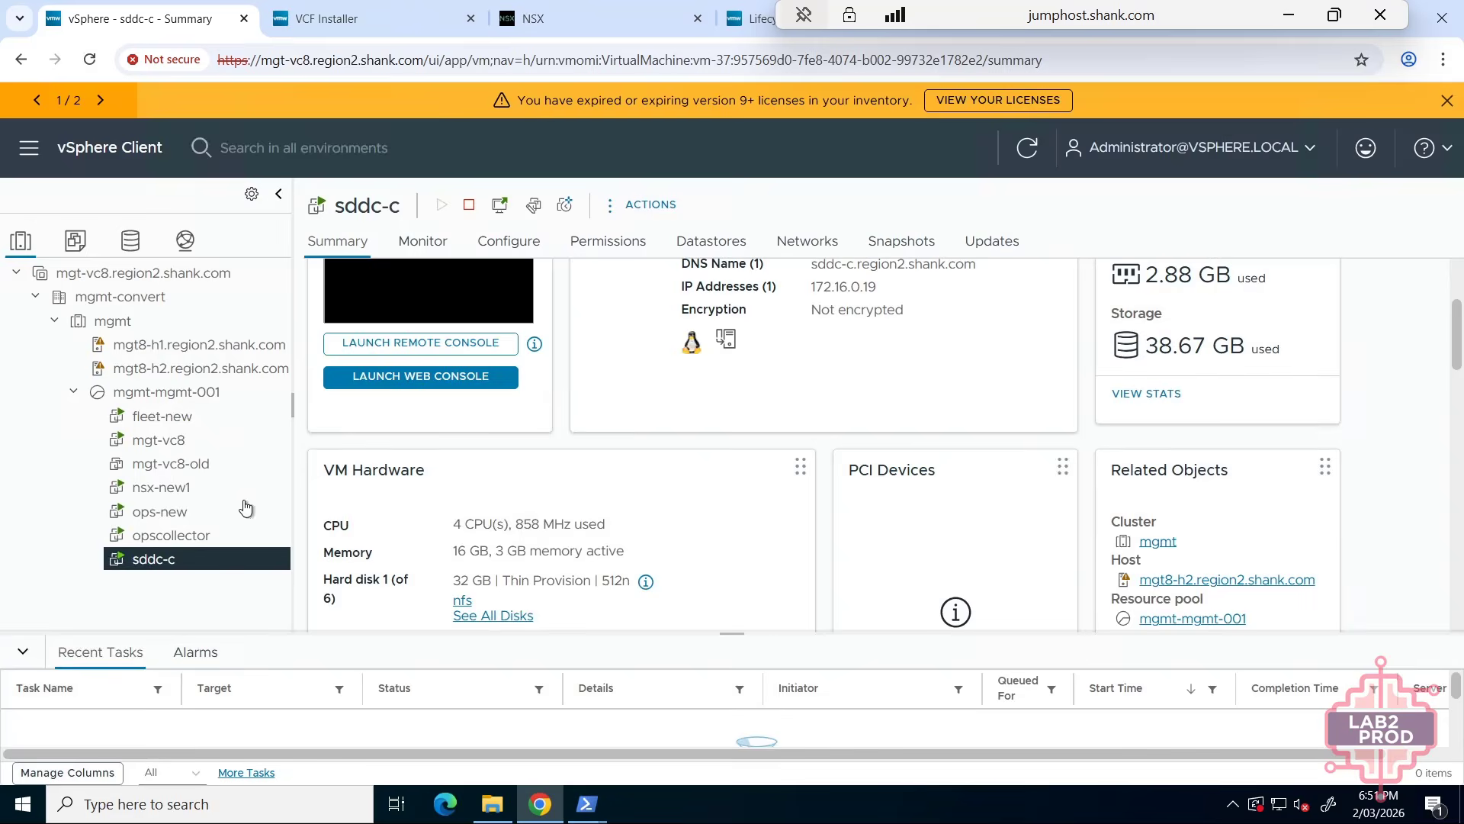
{"action": "right_click", "coordinate": [146, 494]}
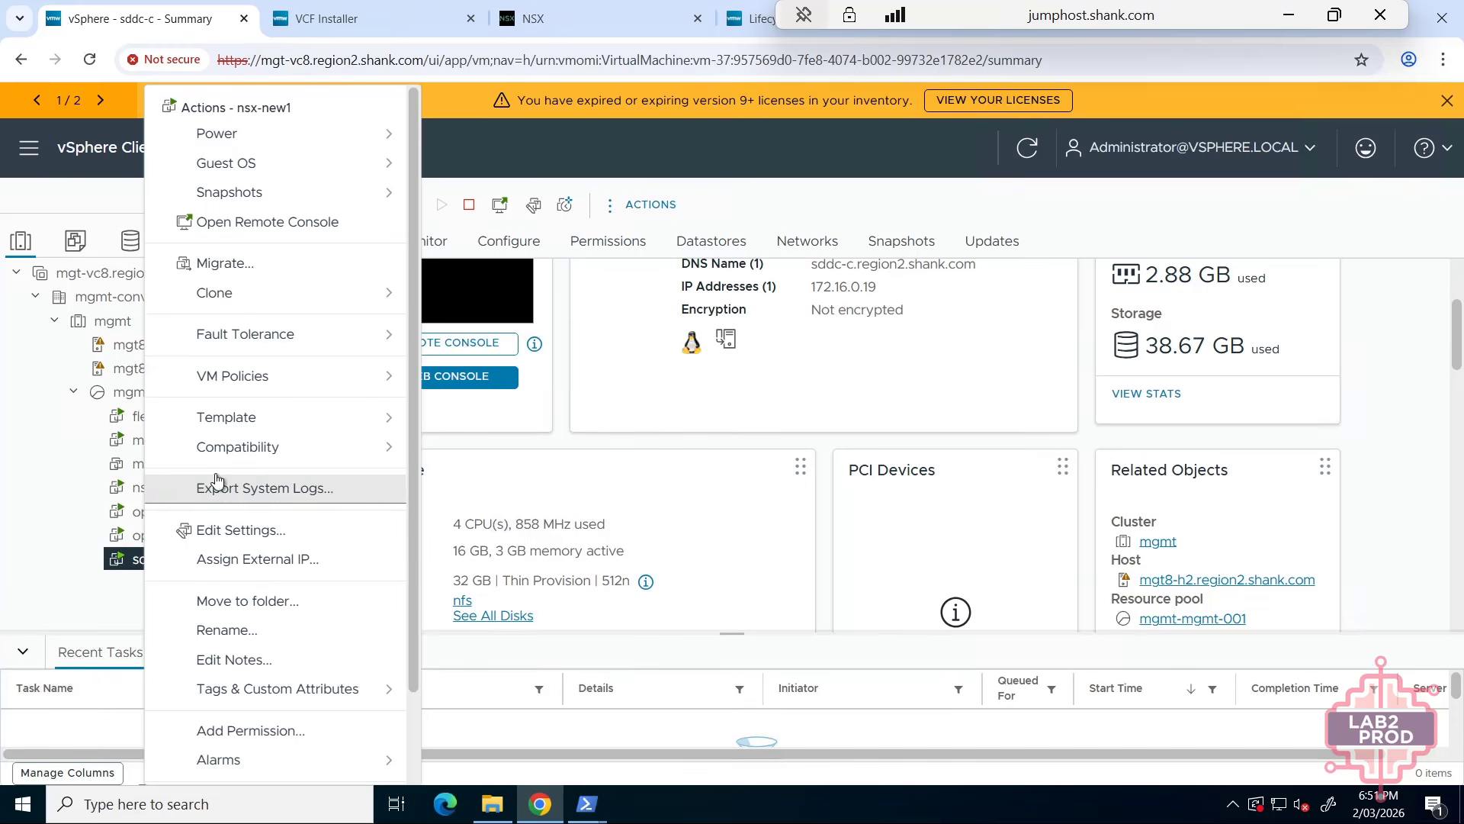
{"action": "left_click", "coordinate": [233, 529]}
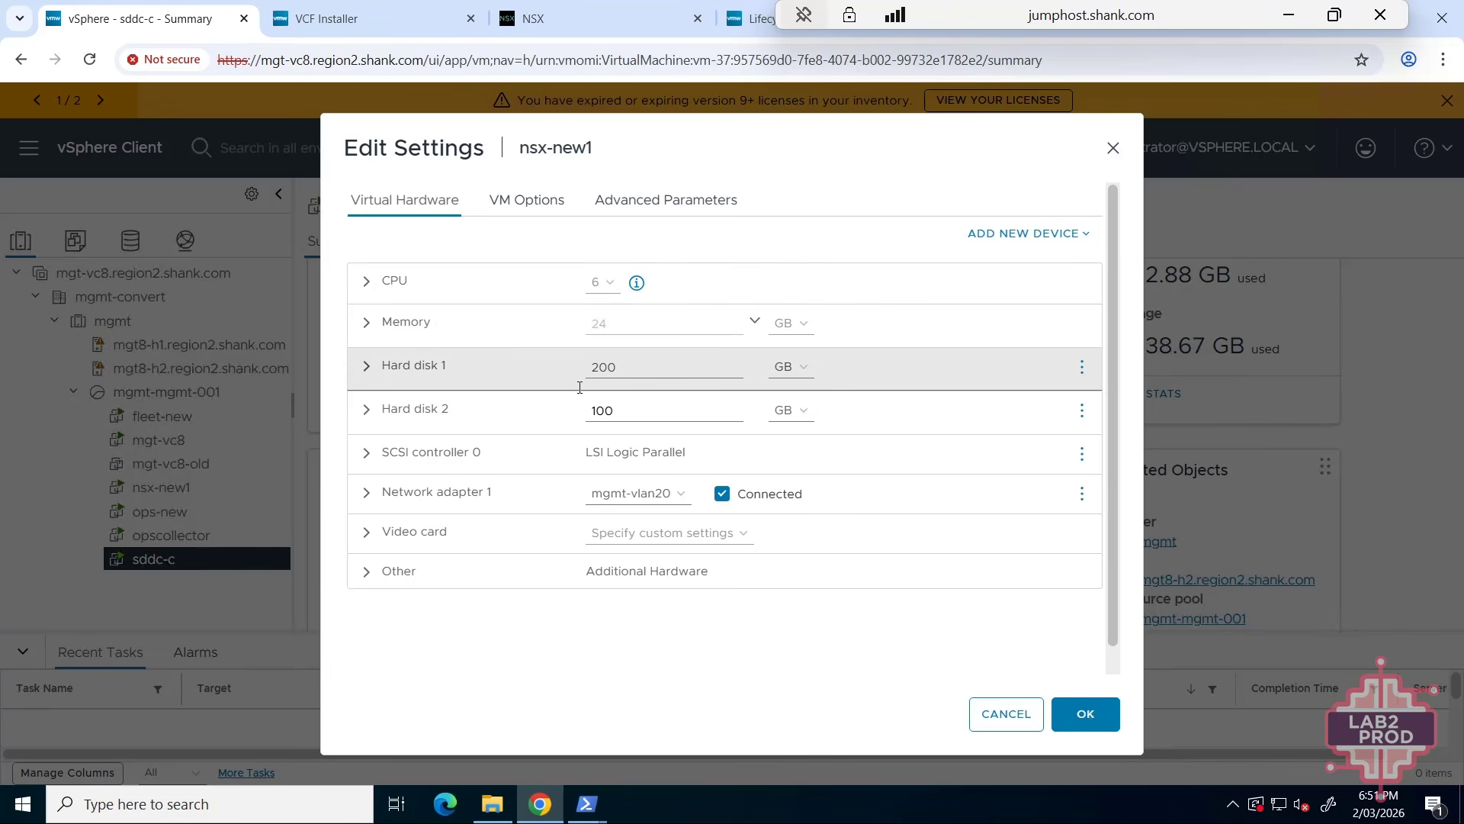
{"action": "left_click", "coordinate": [1021, 713]}
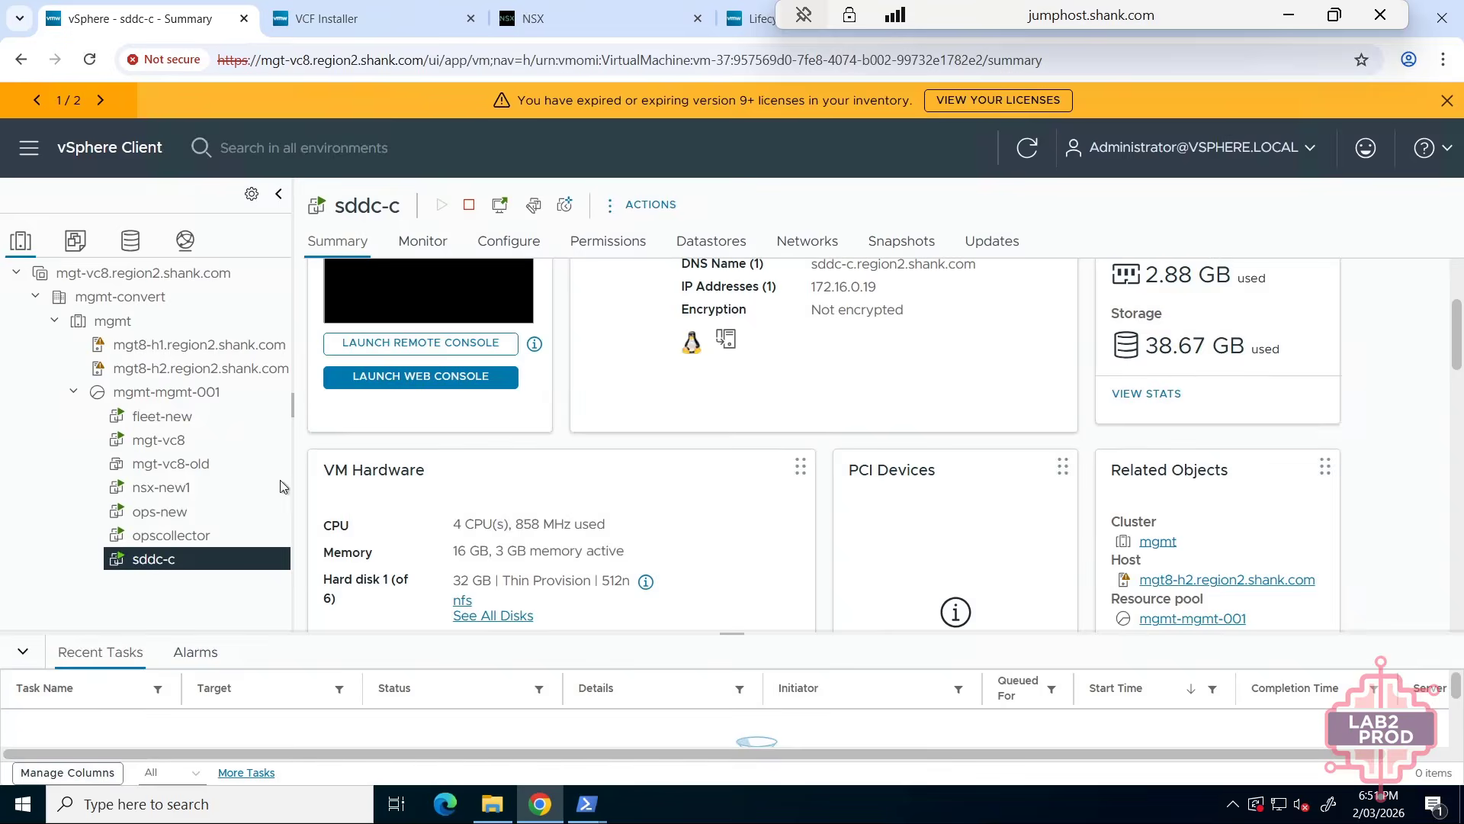
- Inspect the CPU, memory and disk settings of the mgt-vc8 and fleet-new virtual machines without changing anything
{"action": "right_click", "coordinate": [156, 440]}
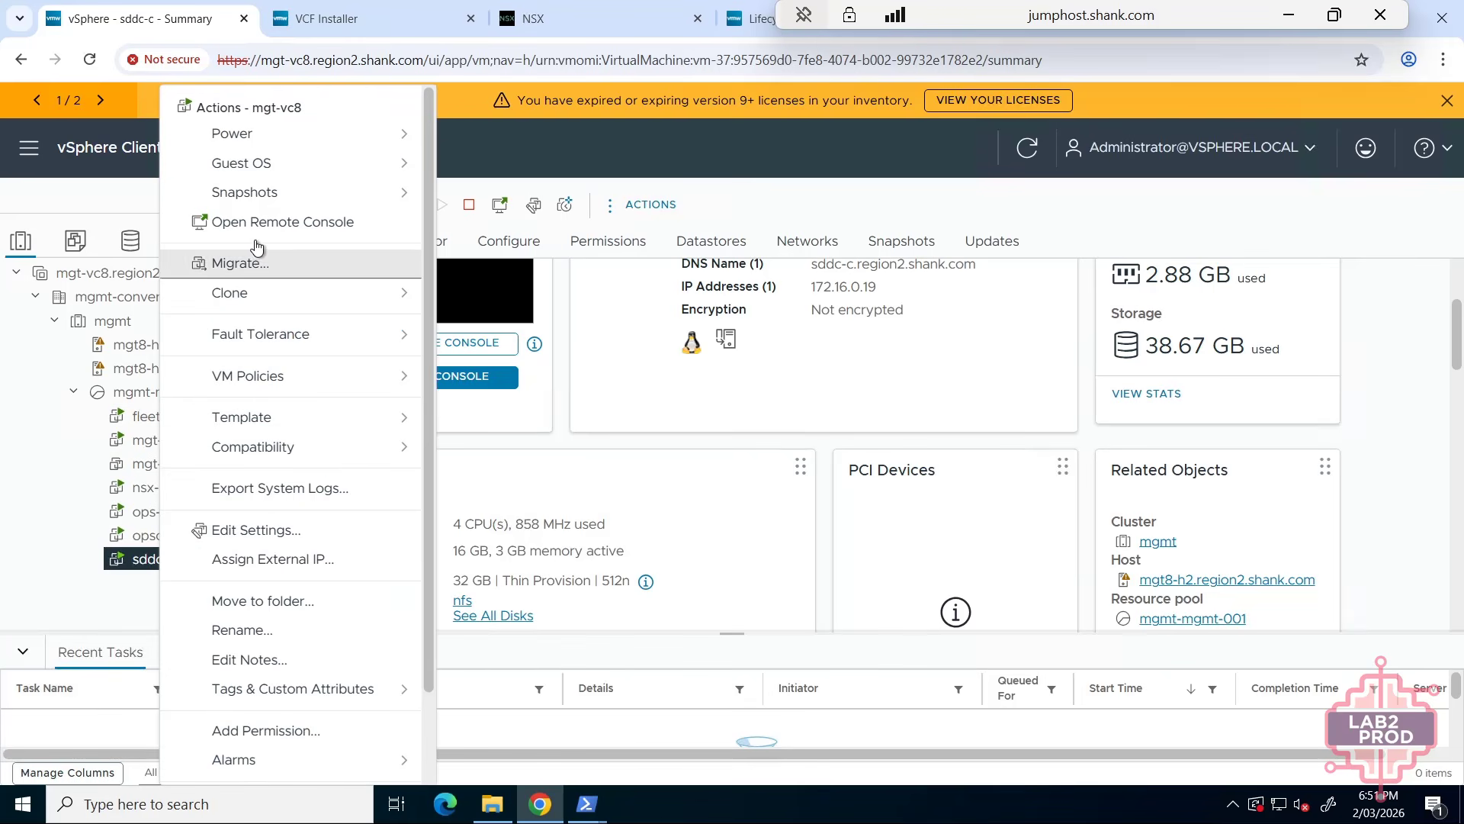
{"action": "left_click", "coordinate": [263, 533]}
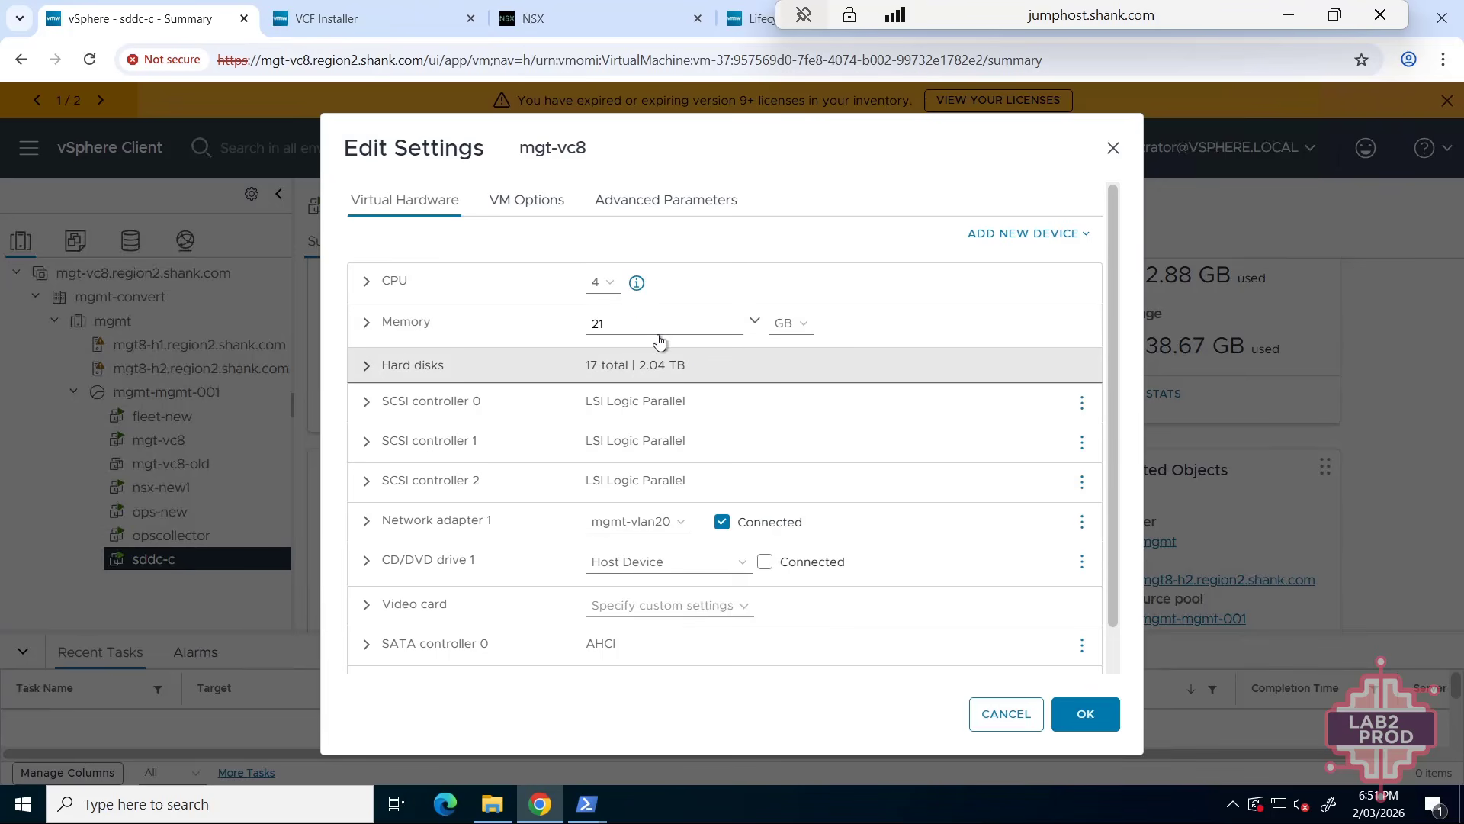
{"action": "left_click", "coordinate": [991, 716]}
{"action": "right_click", "coordinate": [149, 417]}
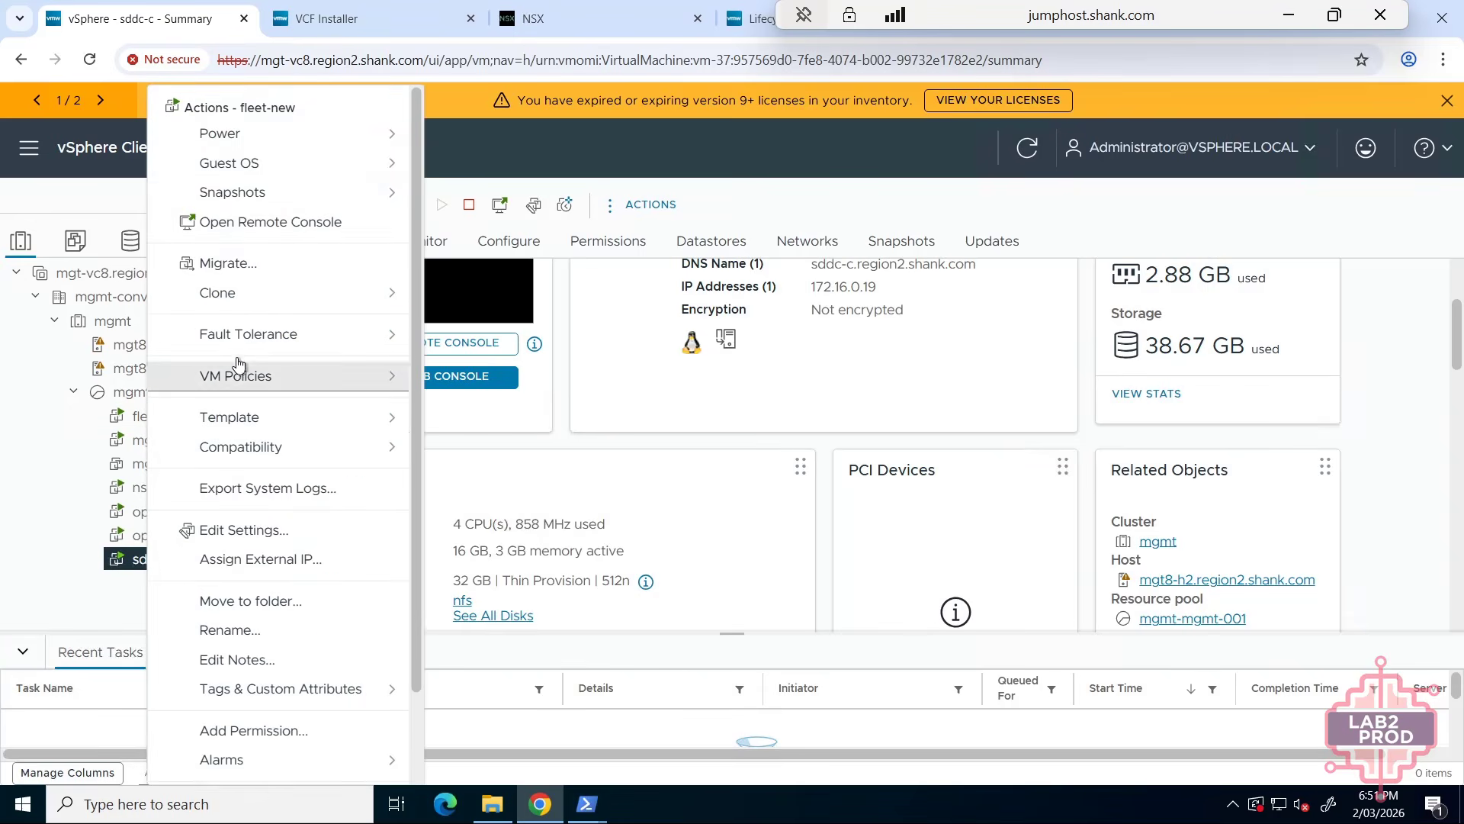
{"action": "left_click", "coordinate": [241, 532]}
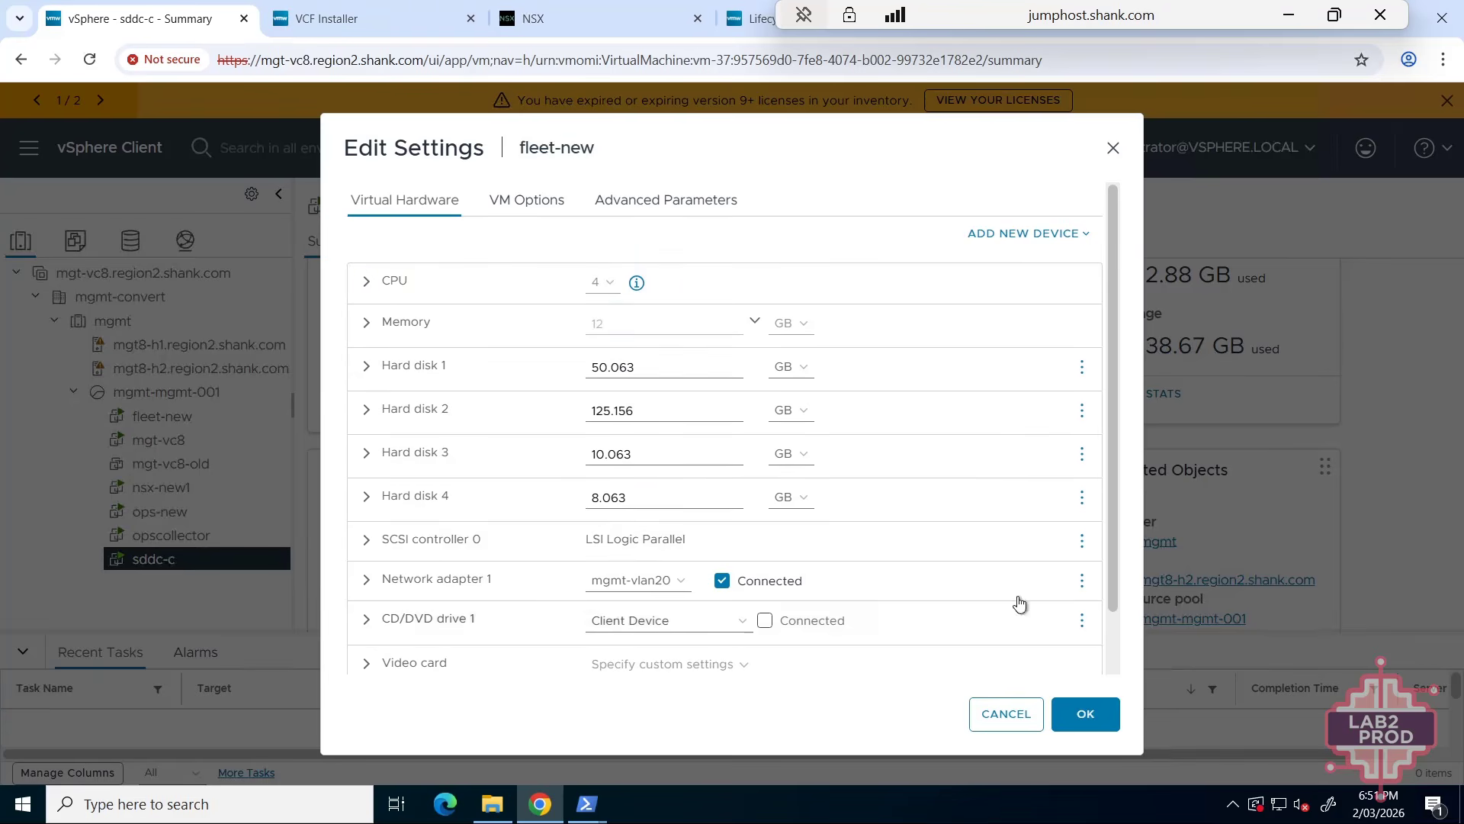
{"action": "left_click", "coordinate": [1006, 715]}
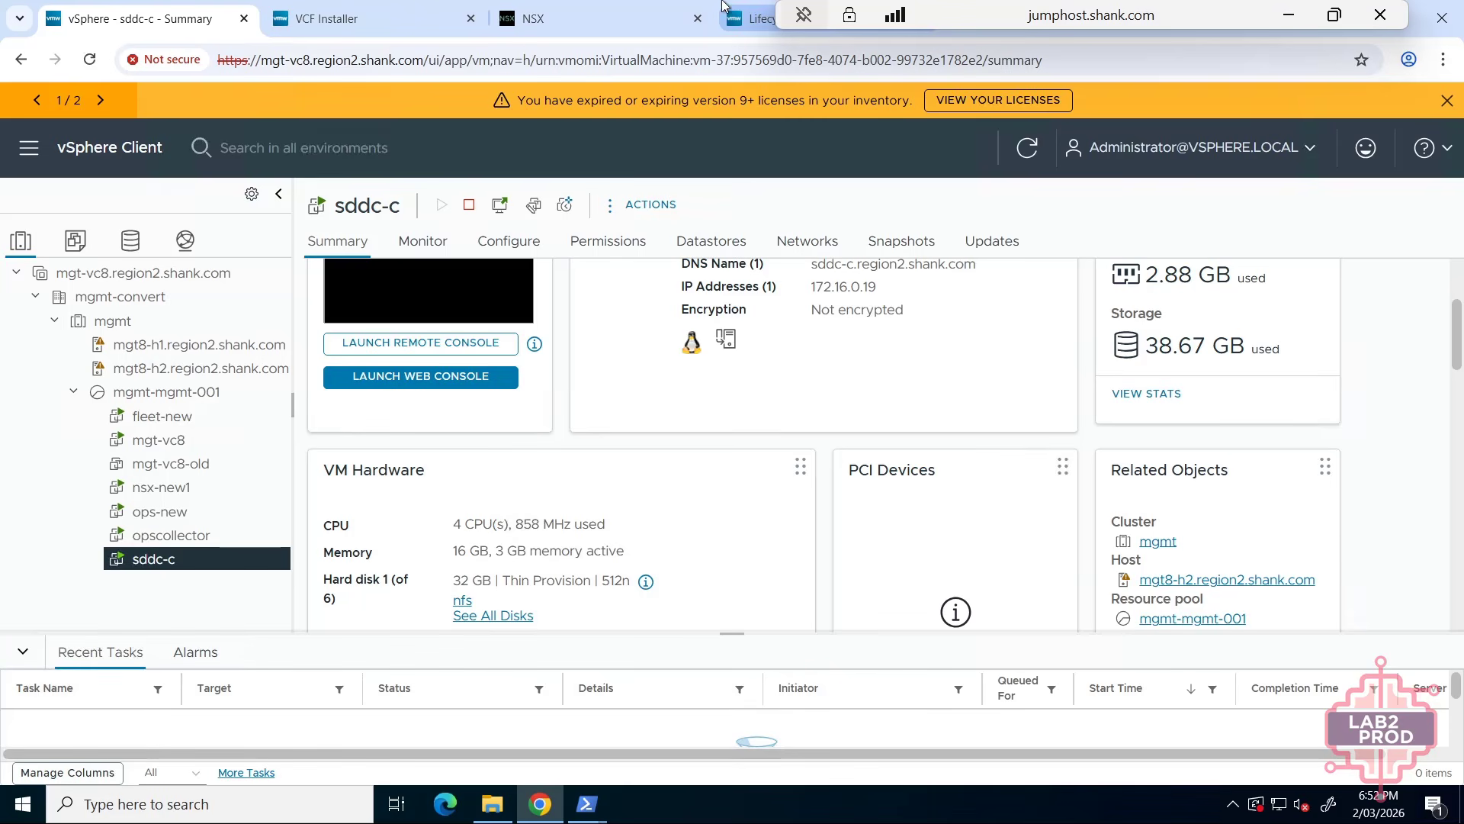
- Check the vSphere Client version in its product information and close the dialog
{"action": "left_click", "coordinate": [1423, 152]}
{"action": "left_click", "coordinate": [1301, 261]}
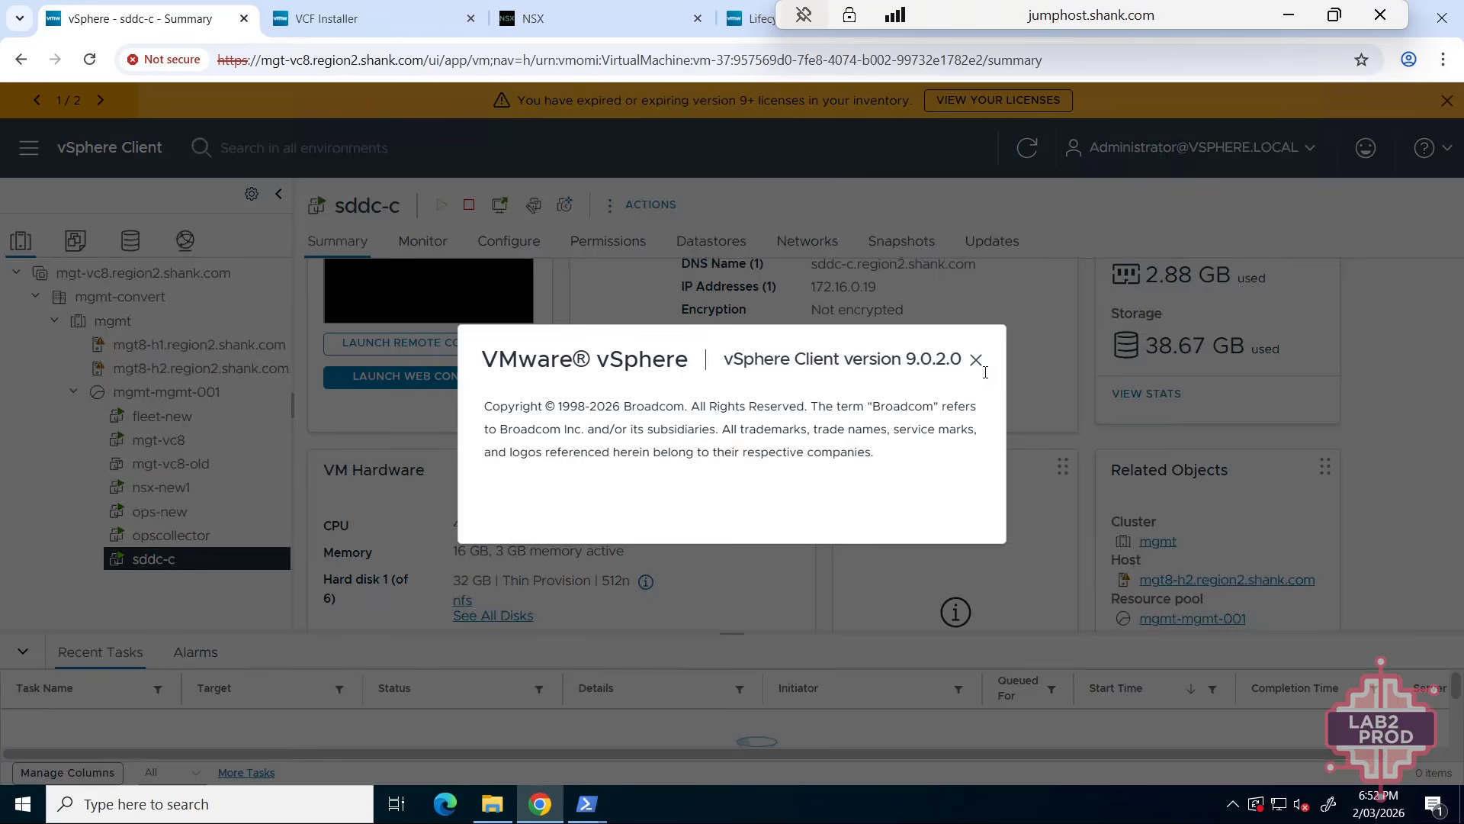
{"action": "left_click", "coordinate": [975, 361]}
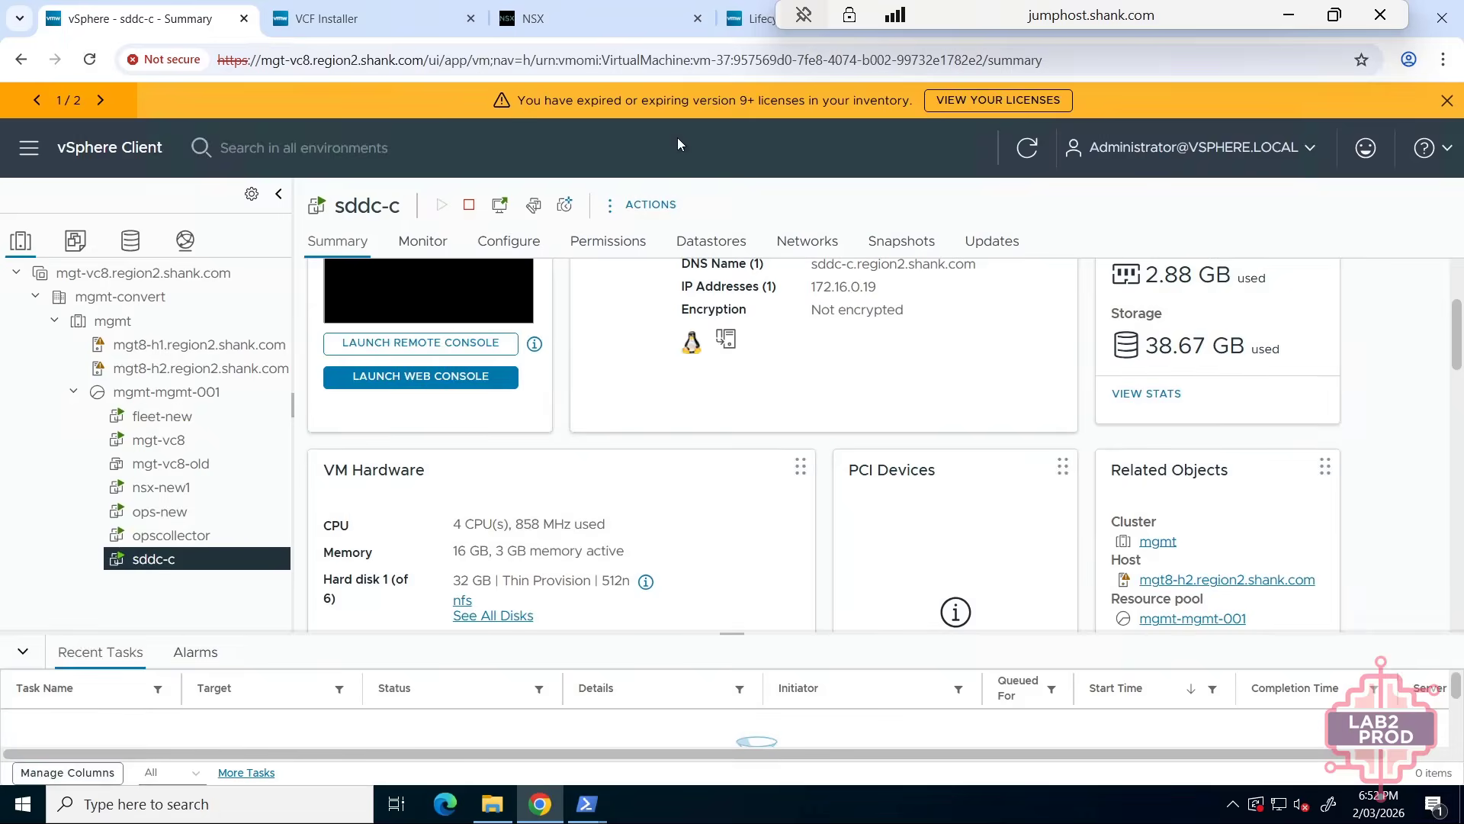
- Switch to NSX Manager, check its version in the product information and close the dialog
{"action": "left_click", "coordinate": [597, 10]}
{"action": "left_click", "coordinate": [1224, 147]}
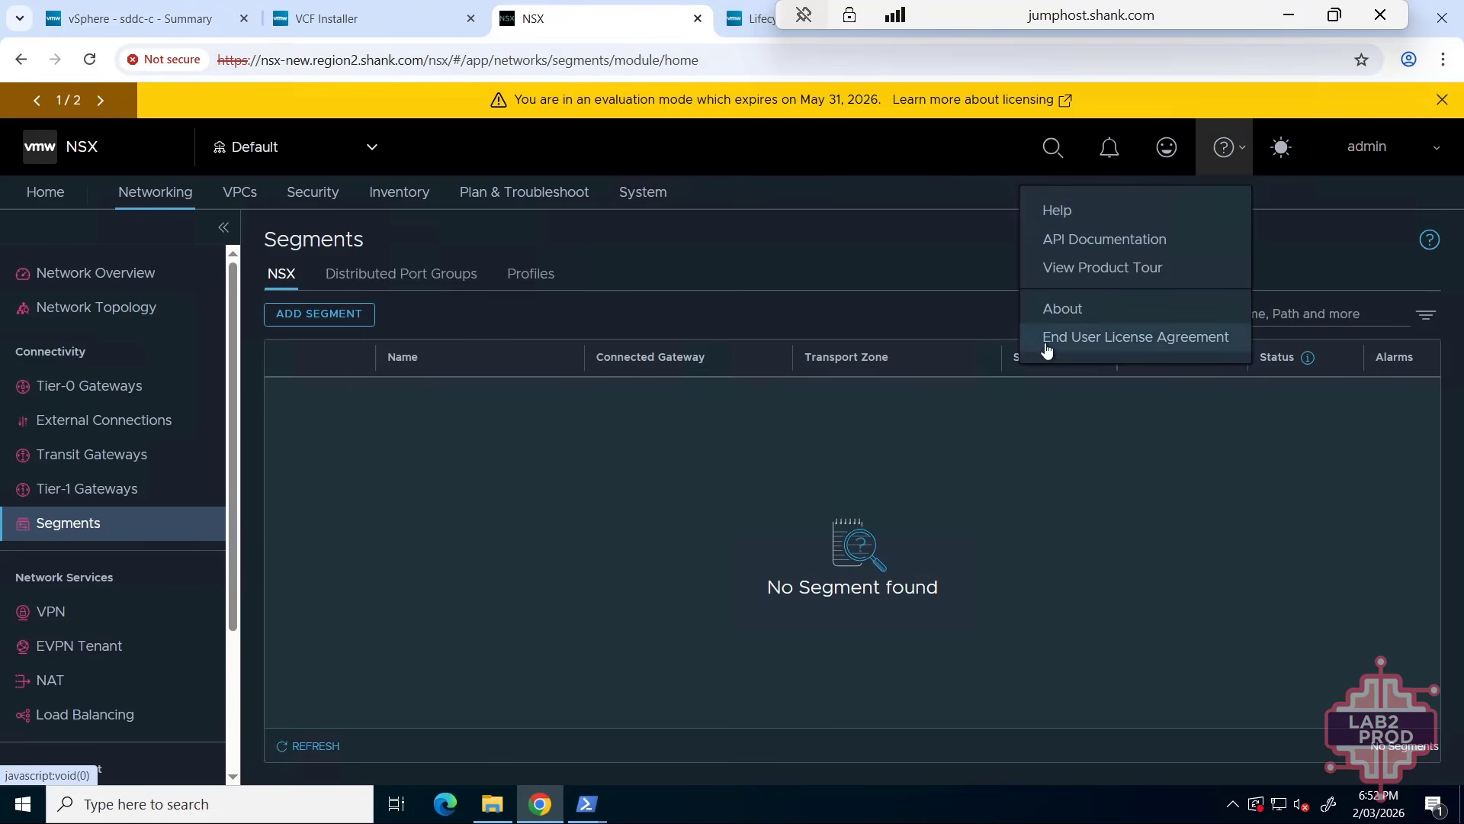
{"action": "left_click", "coordinate": [1068, 308]}
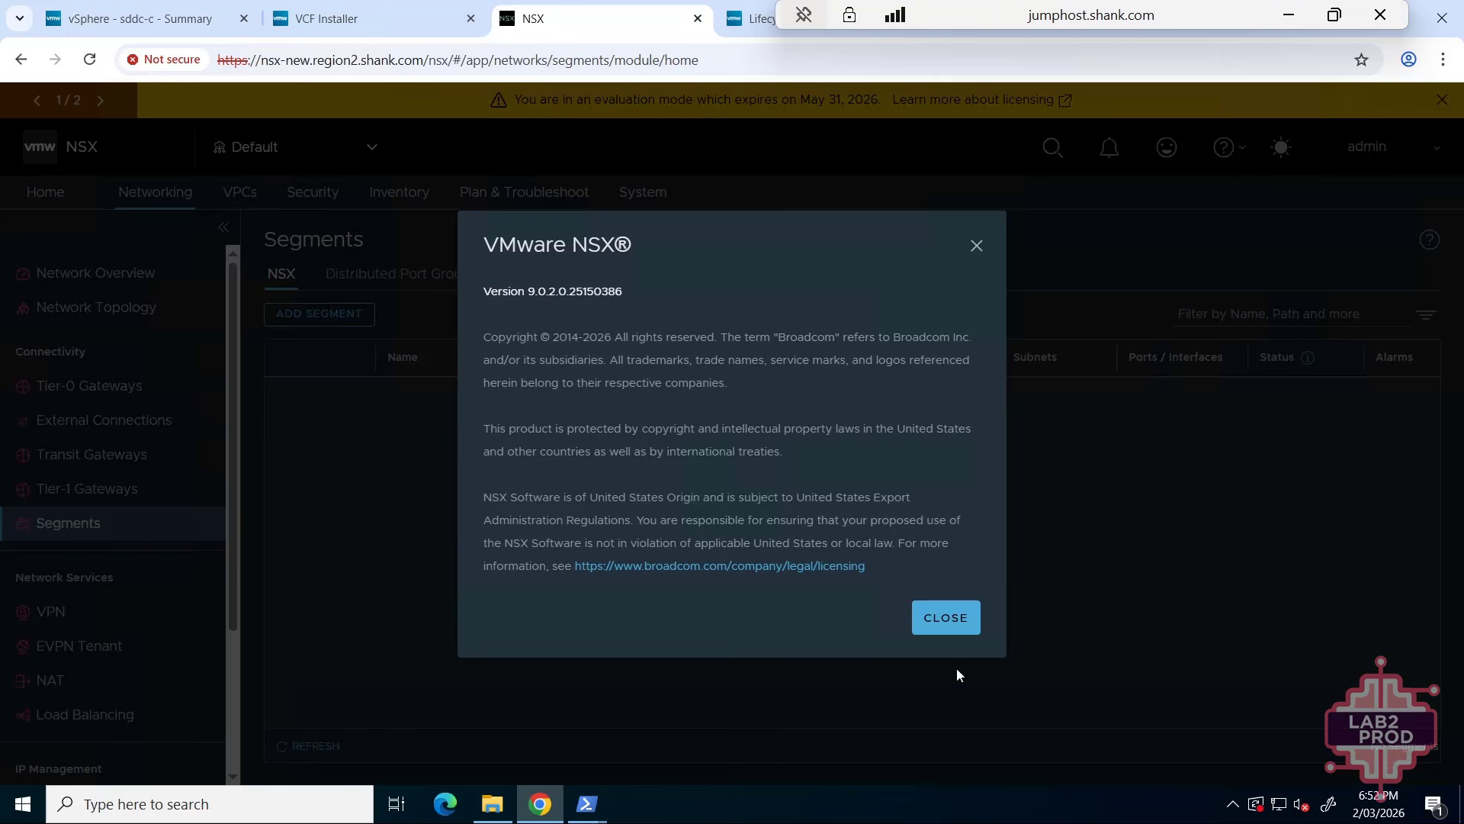
{"action": "left_click", "coordinate": [945, 618]}
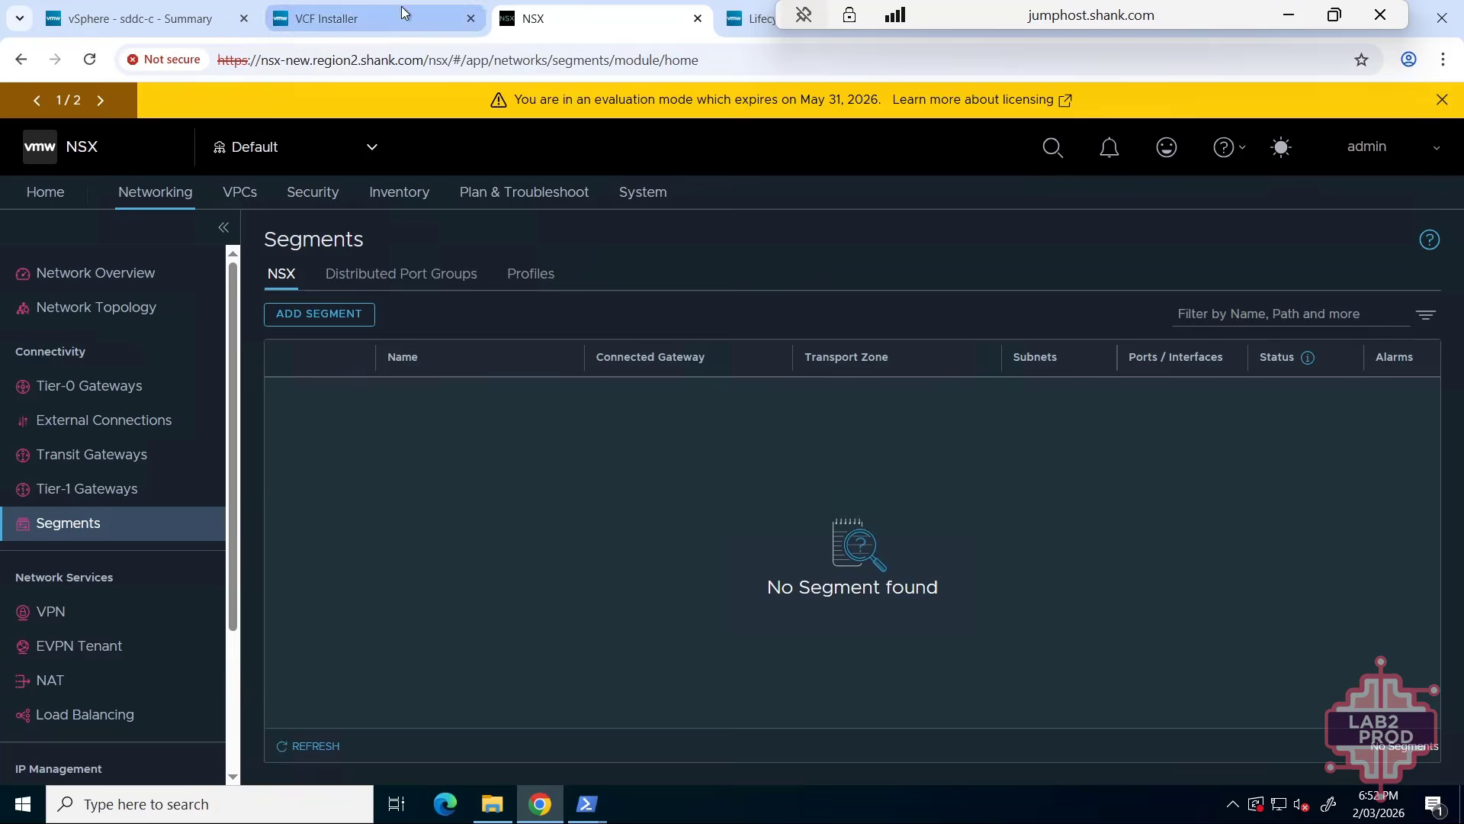
- Switch to VCF Operations, check its version in the product information and close the dialog
{"action": "left_click", "coordinate": [741, 22]}
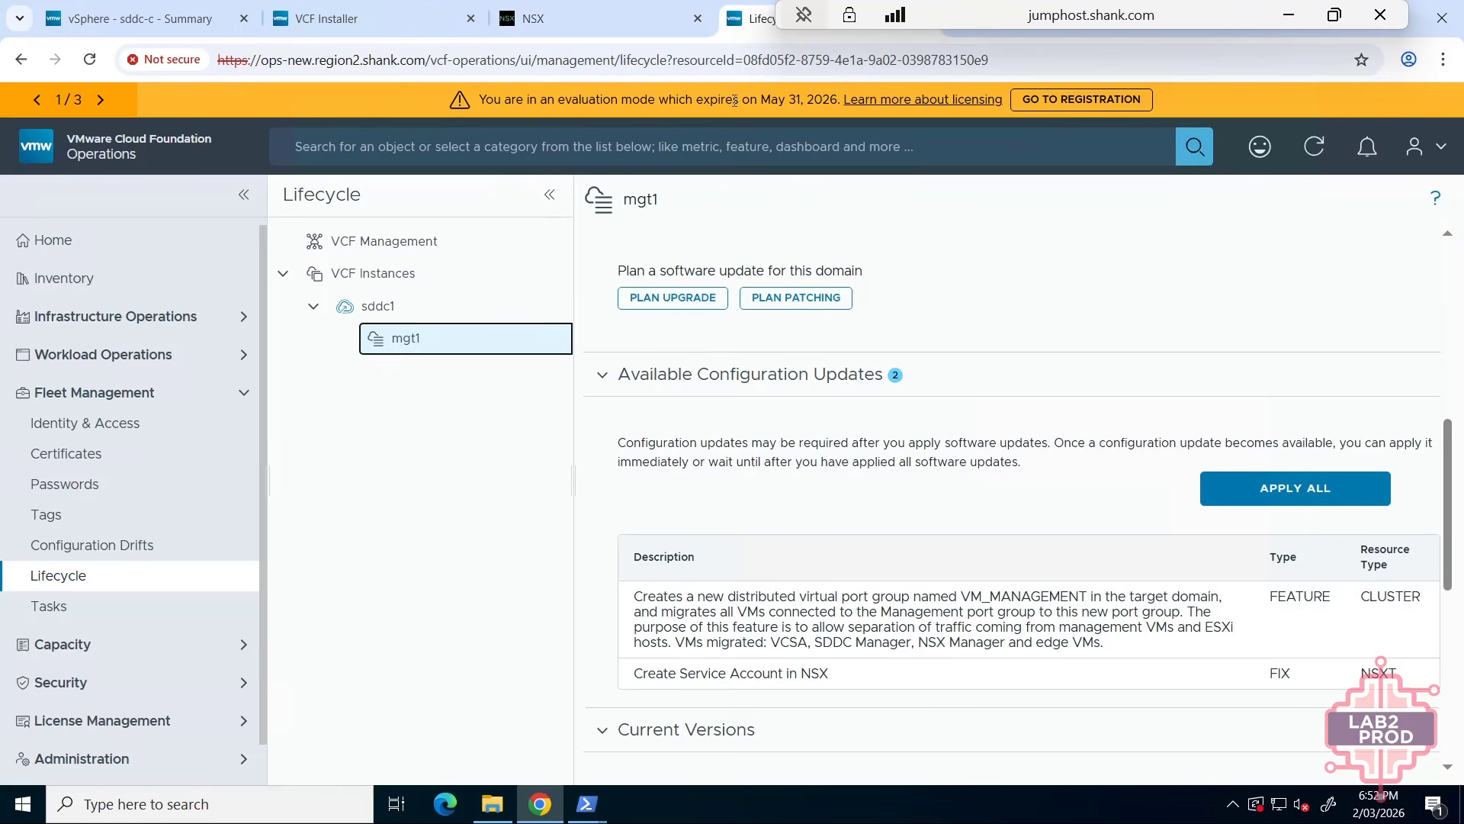
{"action": "left_click", "coordinate": [1420, 151]}
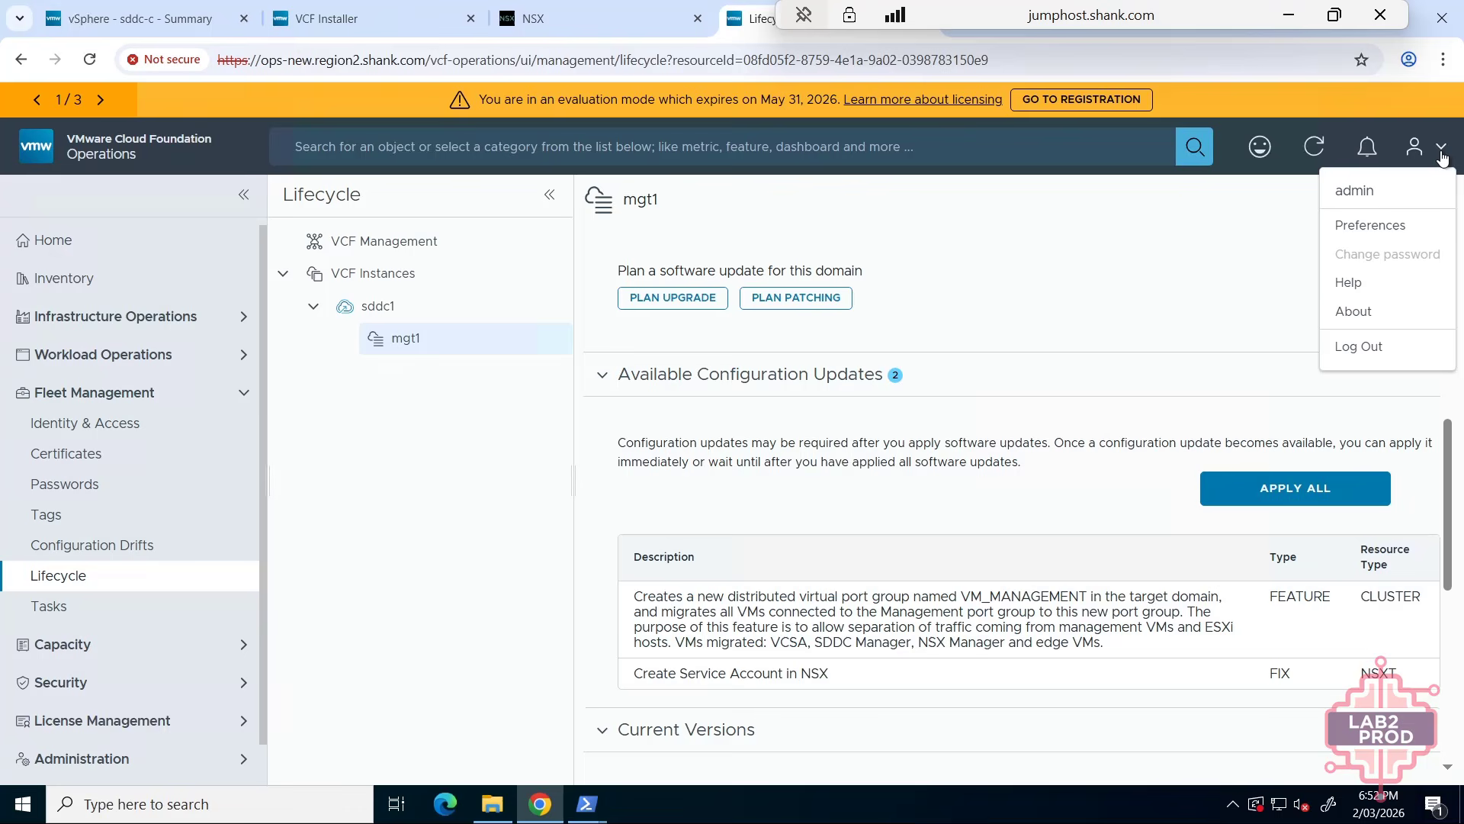
{"action": "left_click", "coordinate": [1354, 311]}
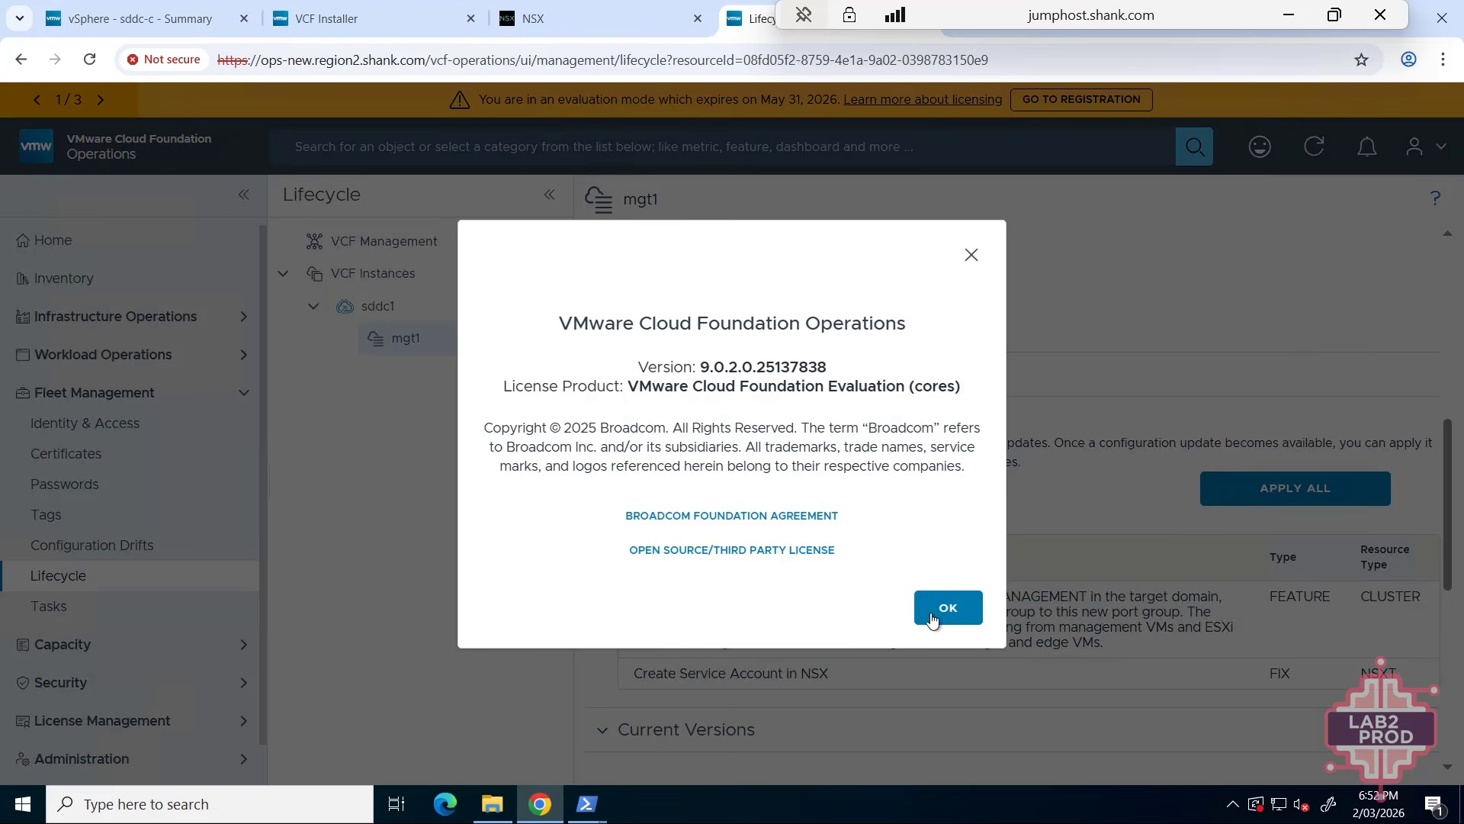
{"action": "left_click", "coordinate": [948, 608]}
- Switch to the VCF Installer page and load the SDDC Manager root address sddc-c.region2.shank.com in its place
{"action": "left_click", "coordinate": [366, 18]}
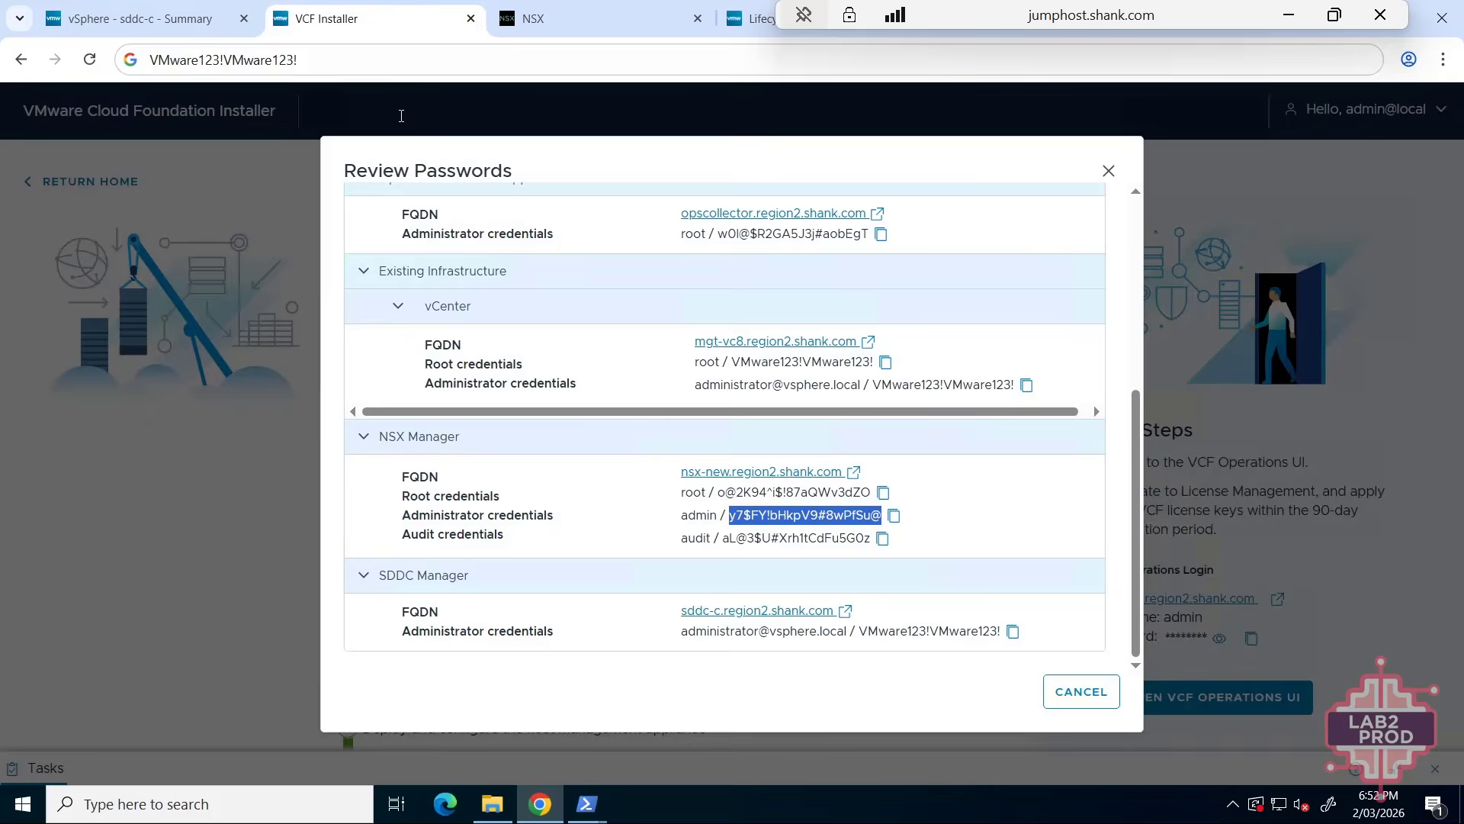
{"action": "left_click", "coordinate": [252, 61]}
{"action": "key", "text": "Escape"}
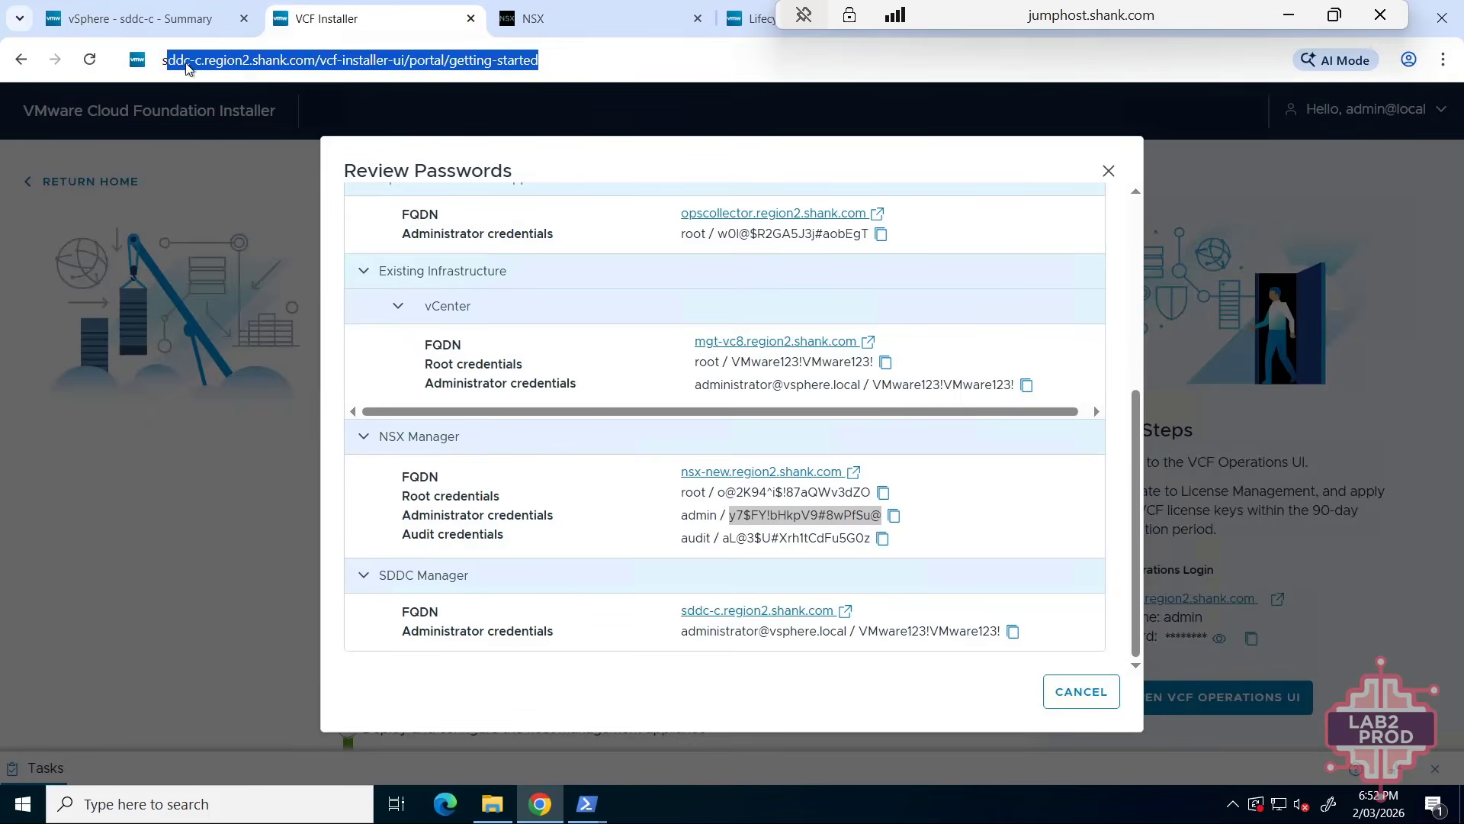
{"action": "type", "text": "sddc-"}
{"action": "key", "text": "End"}
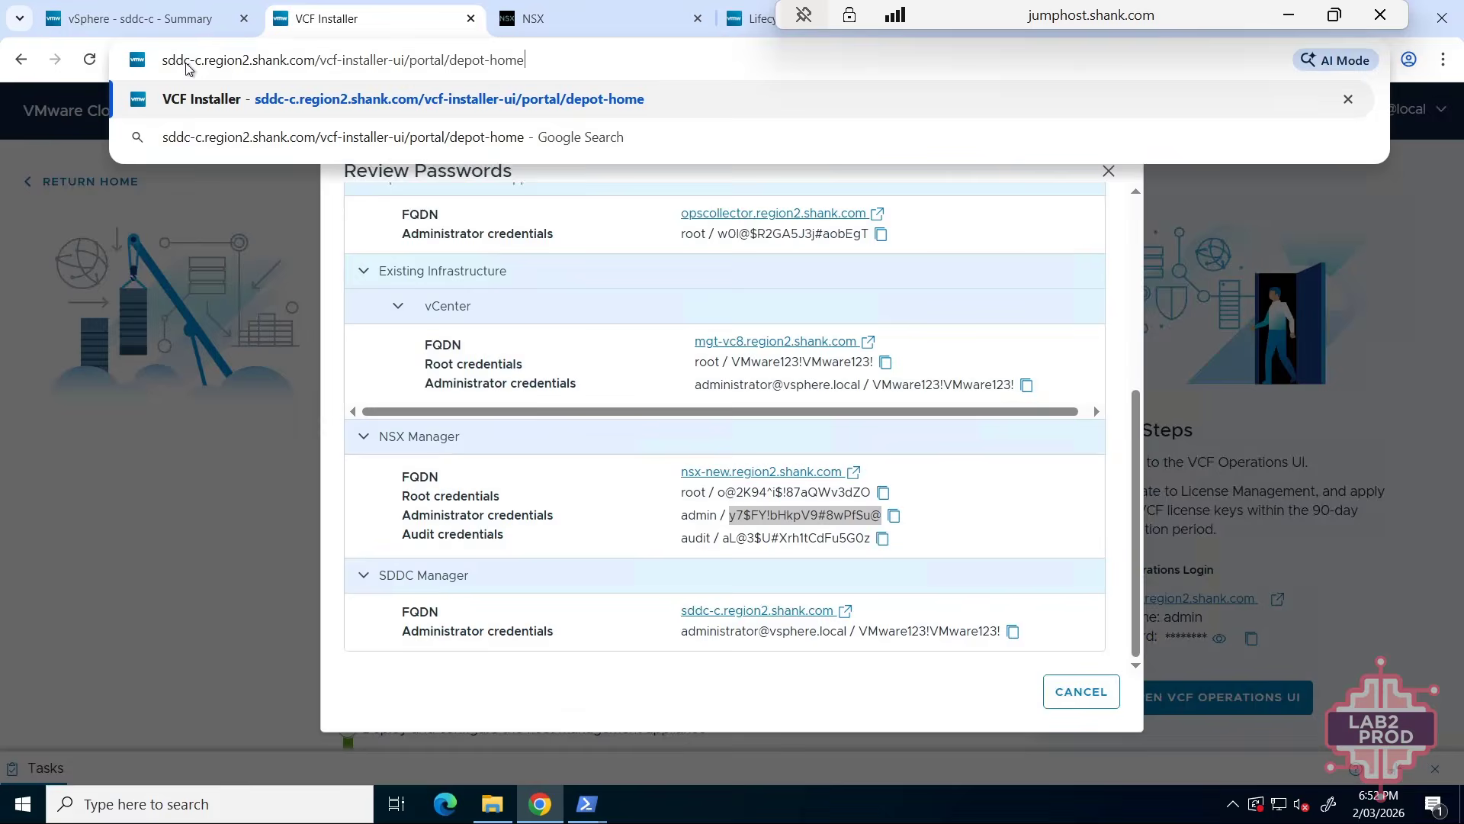
{"action": "key", "text": "BackSpace"}
{"action": "key", "text": "BackSpace"}
{"action": "key", "text": "BackSpace"}
{"action": "key", "text": "BackSpace"}
{"action": "key", "text": "BackSpace"}
{"action": "key", "text": "BackSpace"}
{"action": "key", "text": "BackSpace"}
{"action": "key", "text": "BackSpace"}
{"action": "key", "text": "BackSpace"}
{"action": "key", "text": "BackSpace"}
{"action": "key", "text": "BackSpace"}
{"action": "key", "text": "BackSpace"}
{"action": "key", "text": "BackSpace"}
{"action": "key", "text": "BackSpace"}
{"action": "key", "text": "BackSpace"}
{"action": "key", "text": "BackSpace"}
{"action": "key", "text": "BackSpace"}
{"action": "key", "text": "BackSpace"}
{"action": "key", "text": "BackSpace"}
{"action": "key", "text": "BackSpace"}
{"action": "key", "text": "BackSpace"}
{"action": "key", "text": "BackSpace"}
{"action": "key", "text": "BackSpace"}
{"action": "key", "text": "BackSpace"}
{"action": "key", "text": "BackSpace"}
{"action": "key", "text": "BackSpace"}
{"action": "key", "text": "BackSpace"}
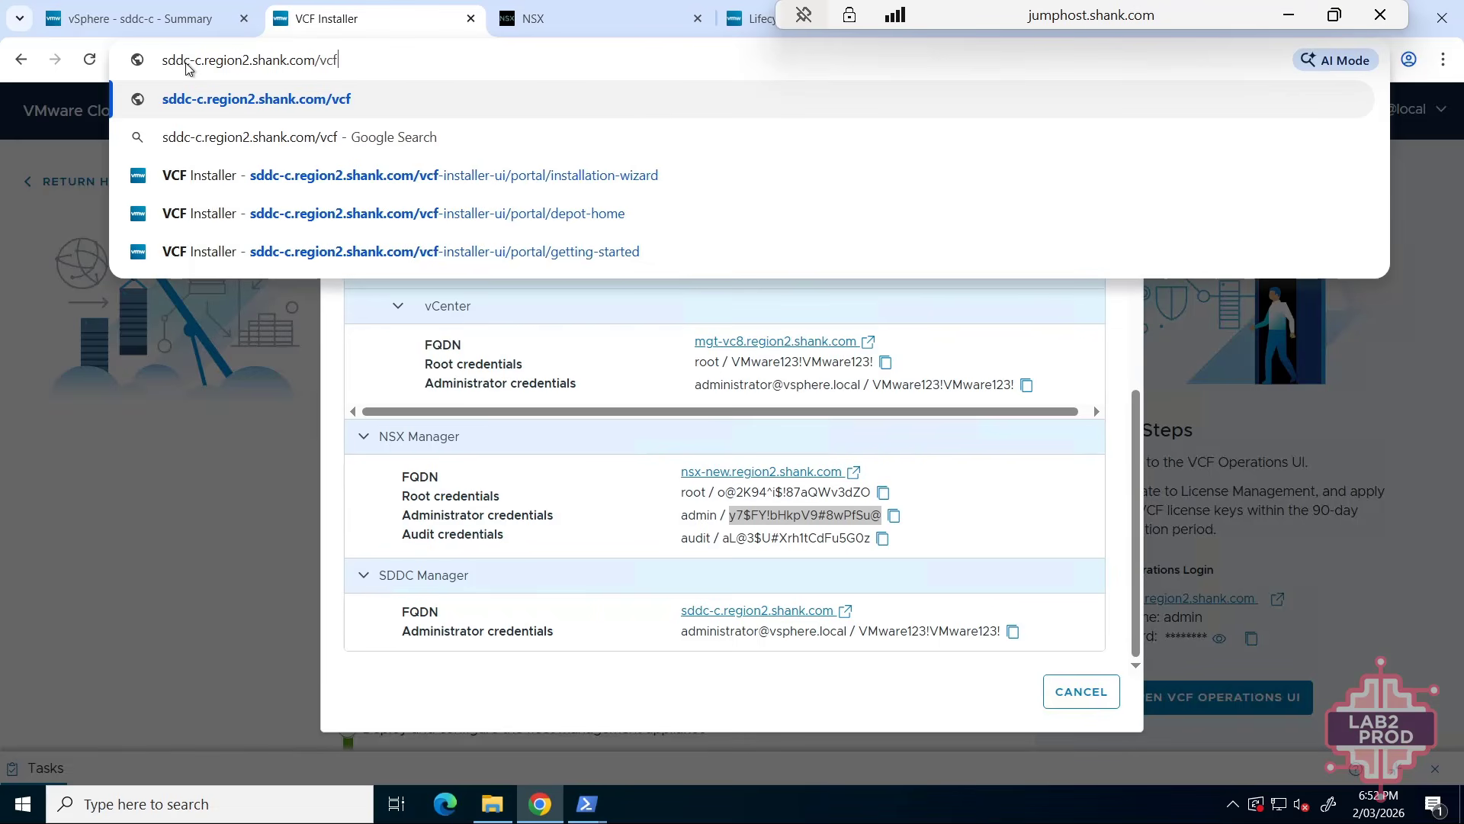
{"action": "left_click", "coordinate": [349, 66]}
{"action": "left_click", "coordinate": [370, 68]}
{"action": "key", "text": "BackSpace"}
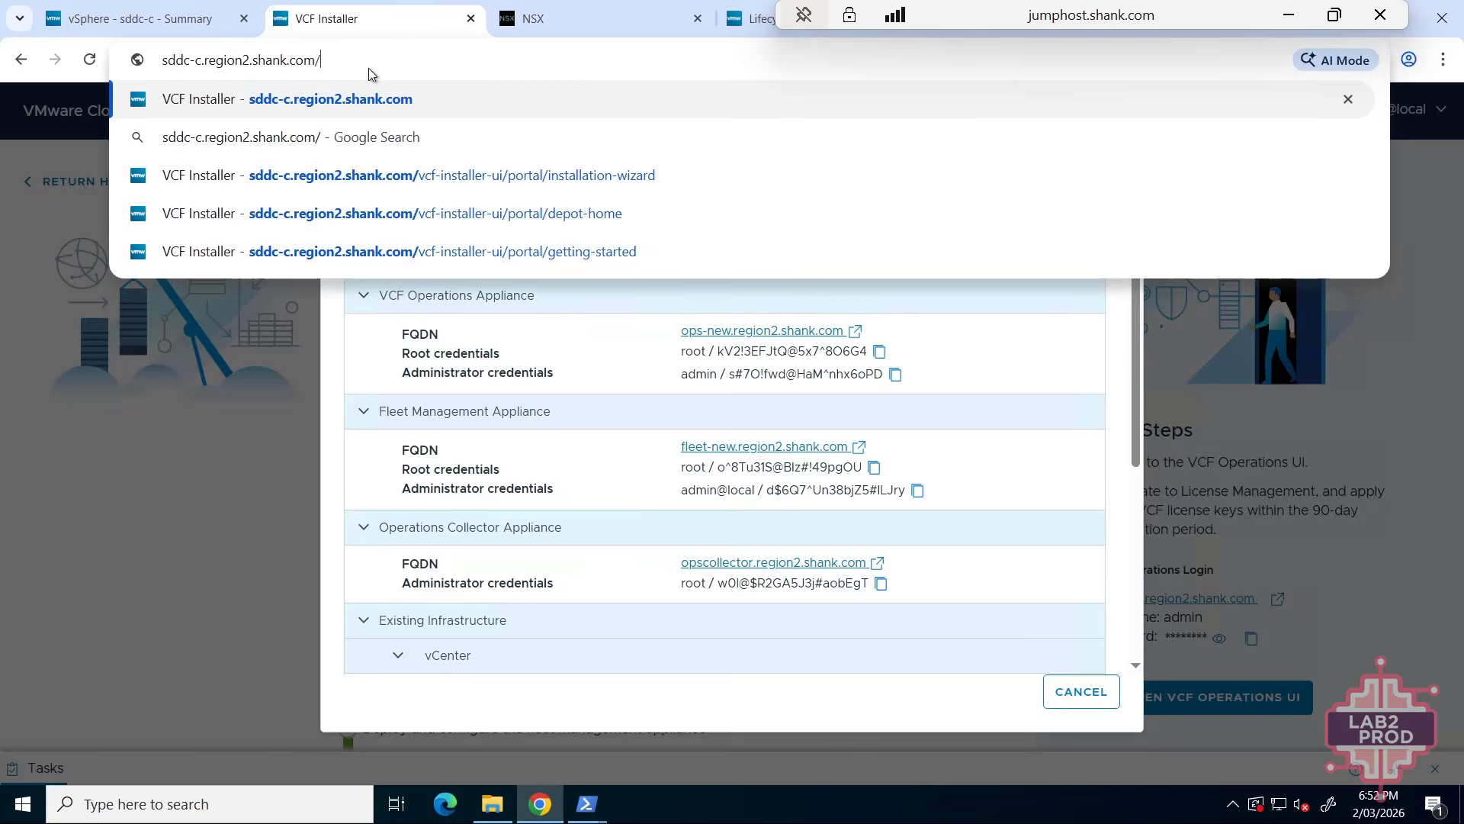
{"action": "key", "text": "Return"}
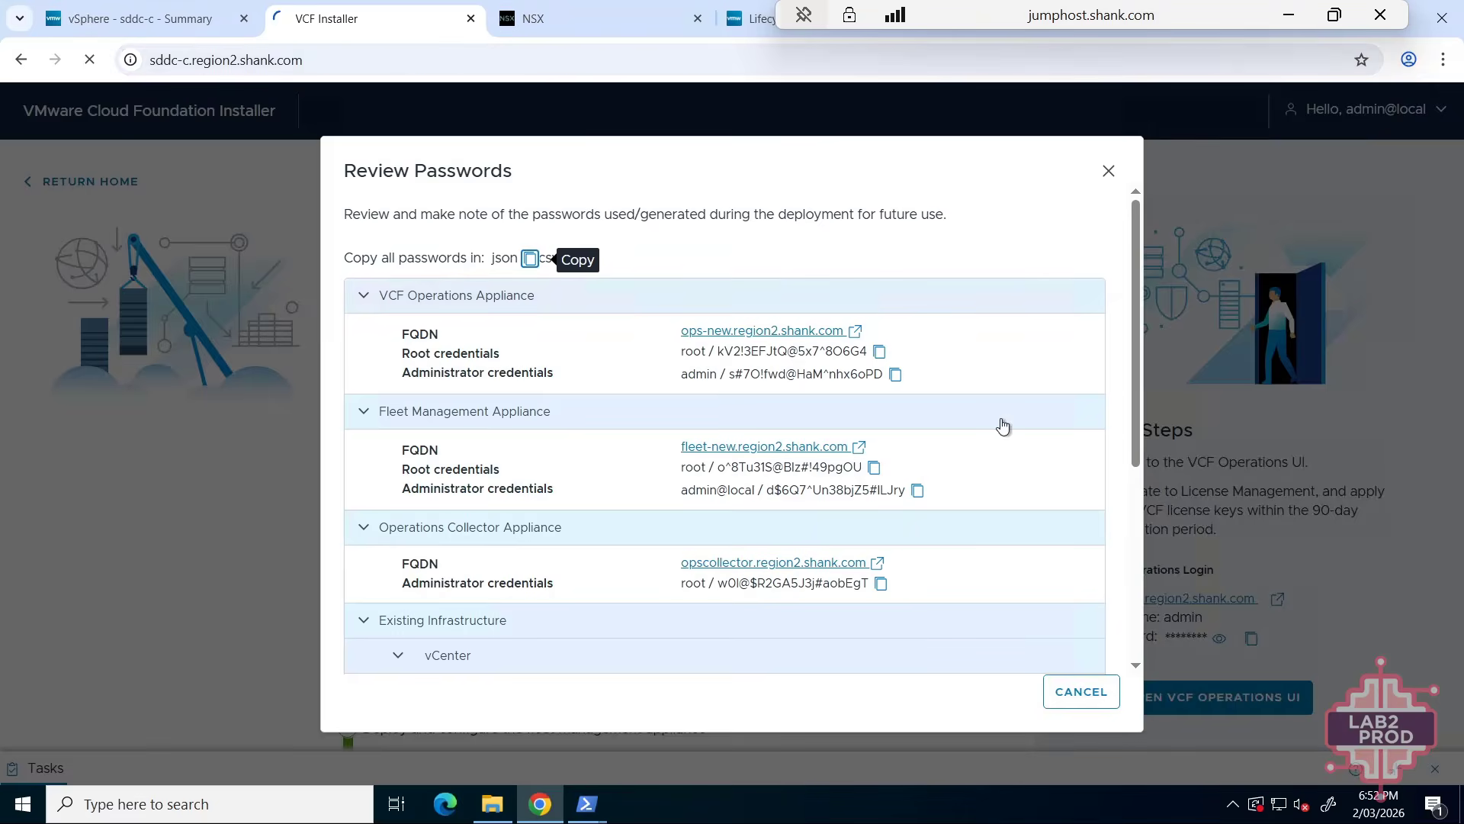